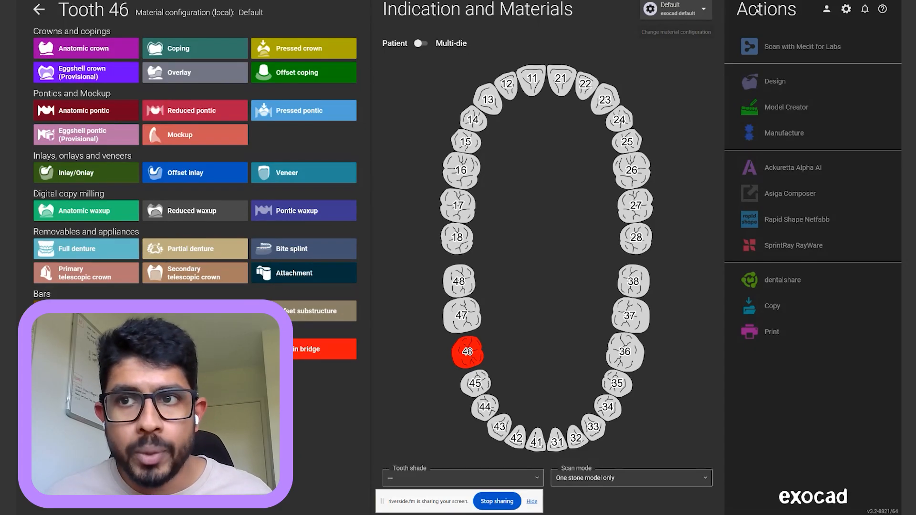
left_click(883, 10)
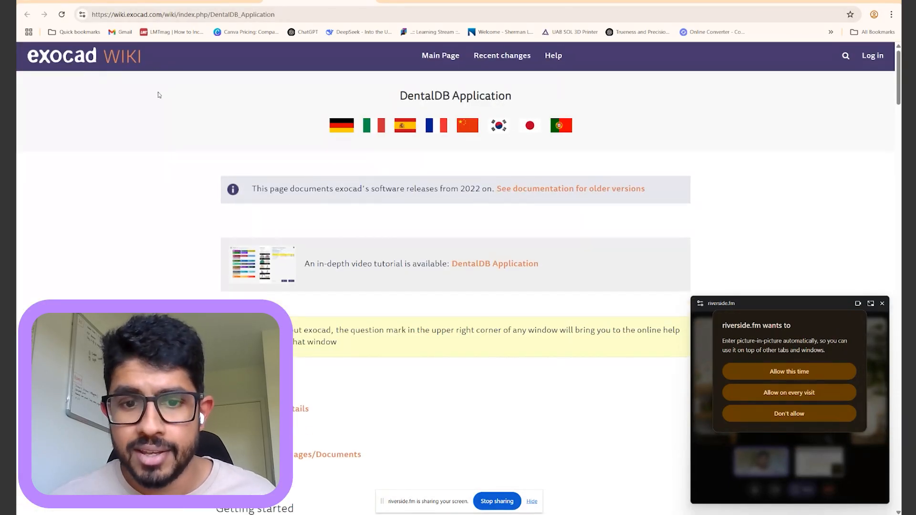
scroll(179, 143, "down", 8)
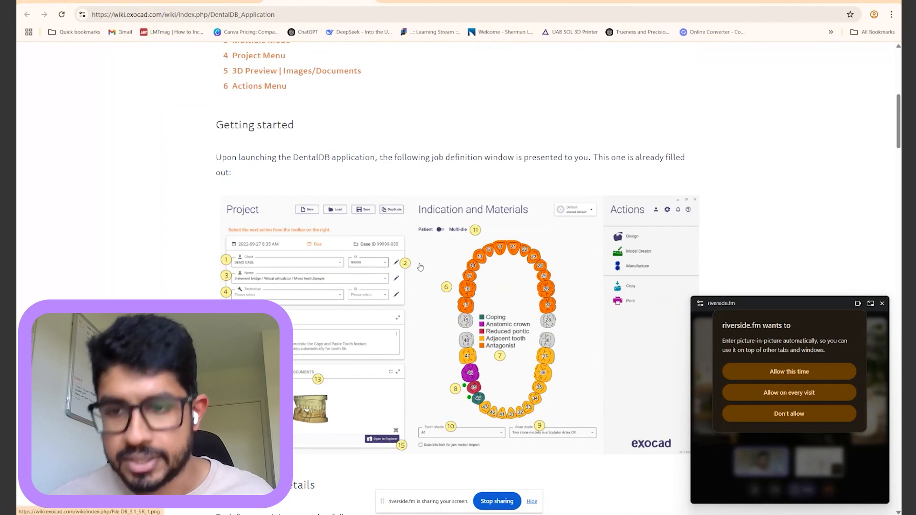
scroll(421, 267, "down", 4)
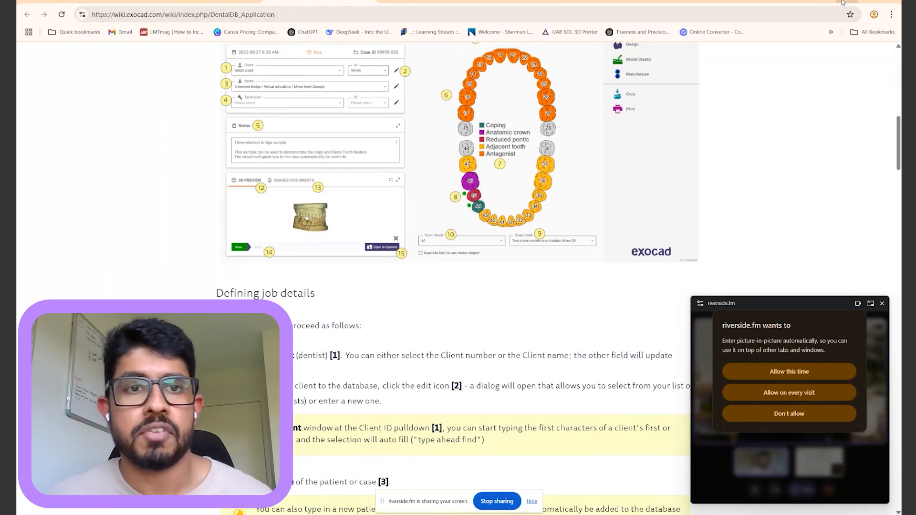
scroll(818, 82, "up", 2)
scroll(810, 122, "down", 5)
scroll(810, 123, "down", 5)
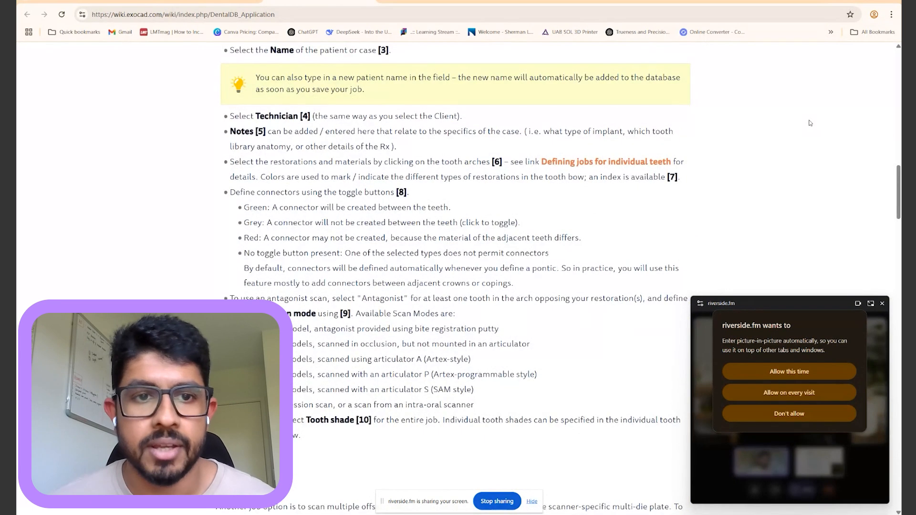
scroll(620, 155, "up", 10)
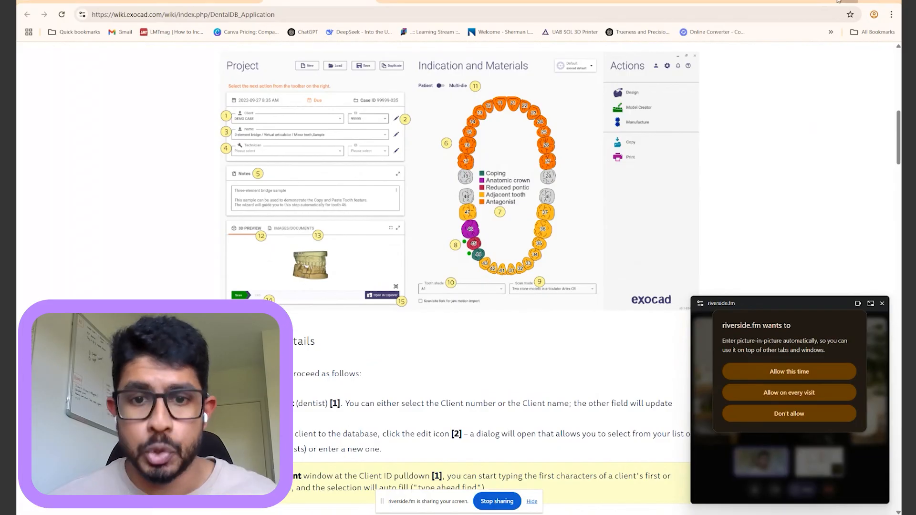
key("alt+Tab")
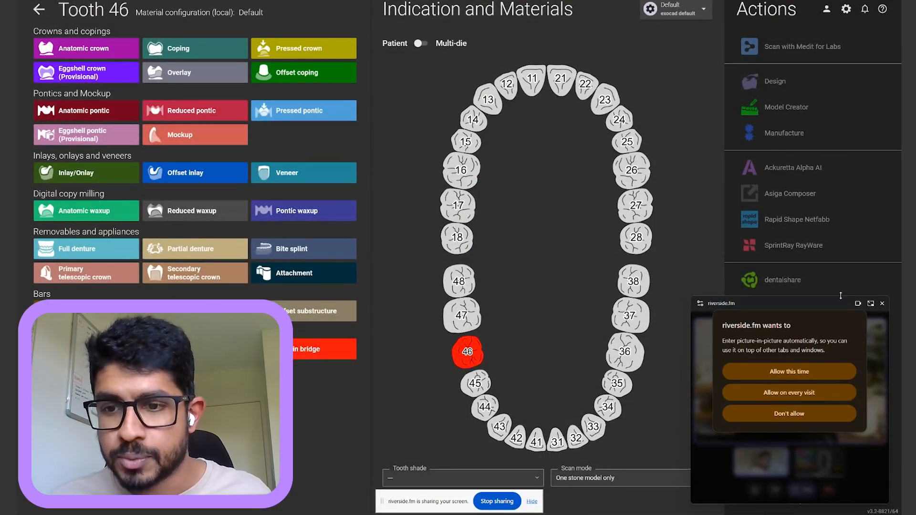
After briefly reopening and hiding the help page, choose Anatomic crown for tooth 46
left_click_drag(815, 303, 834, 423)
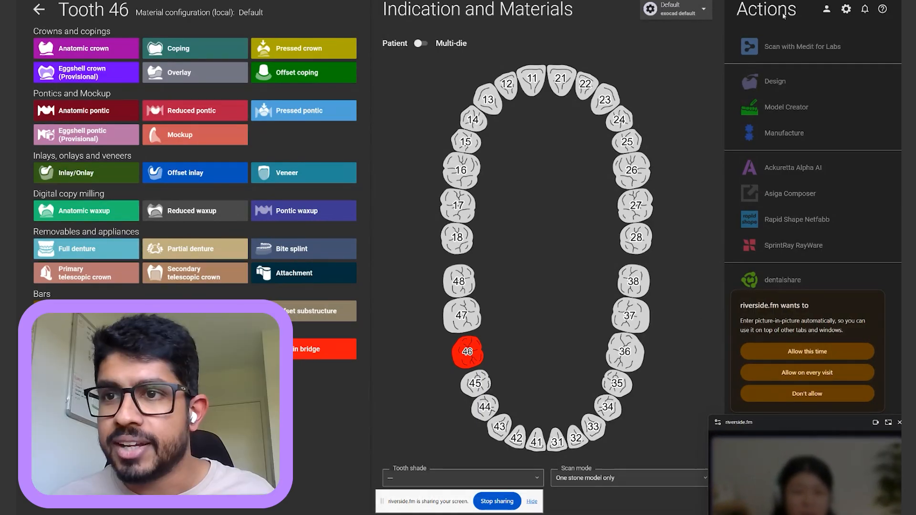
left_click(883, 10)
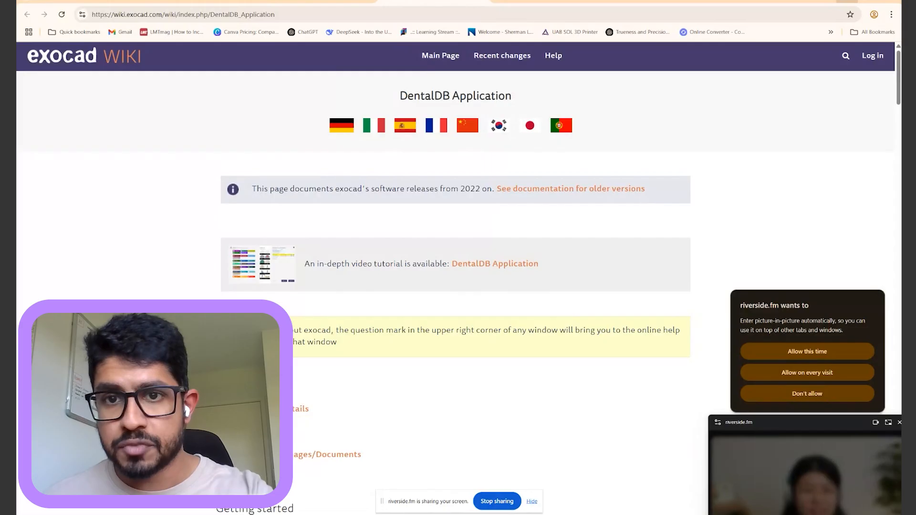
left_click(847, 1)
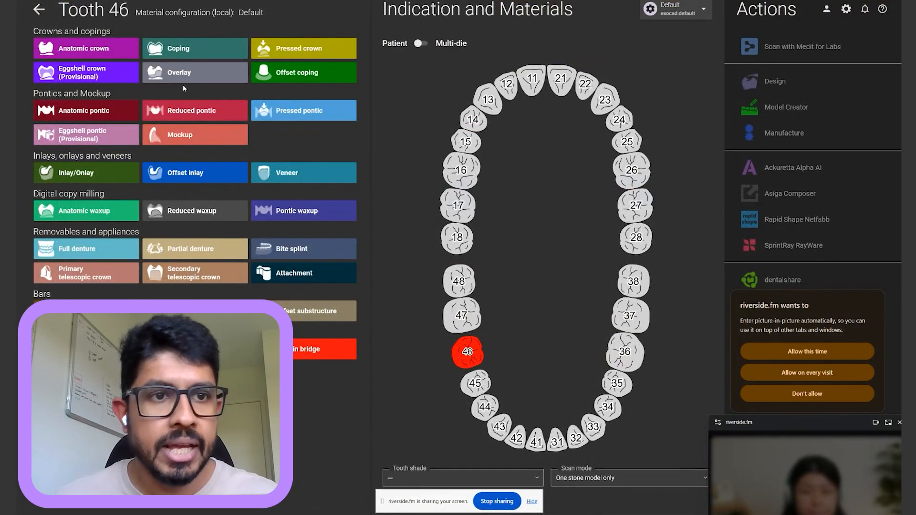
left_click(83, 49)
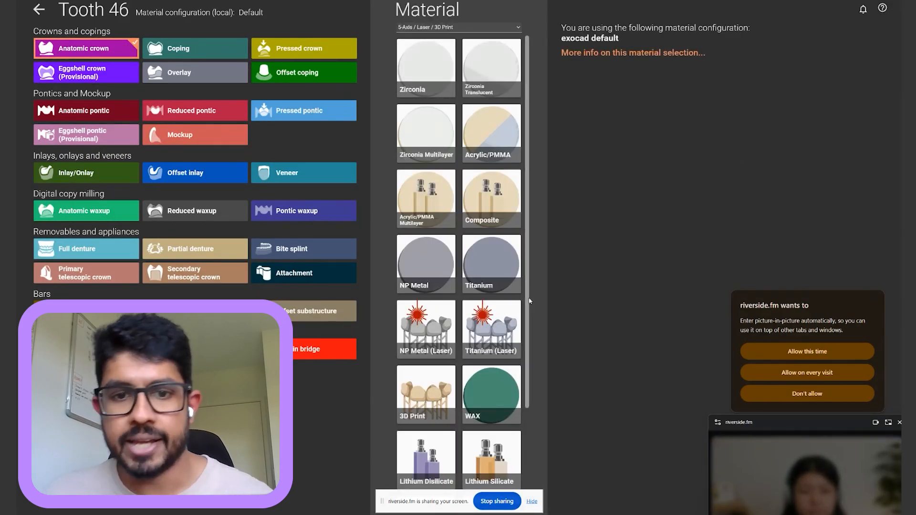
Pick Lithium Disilicate from the Material list for the tooth 46 crown
scroll(407, 354, "down", 3)
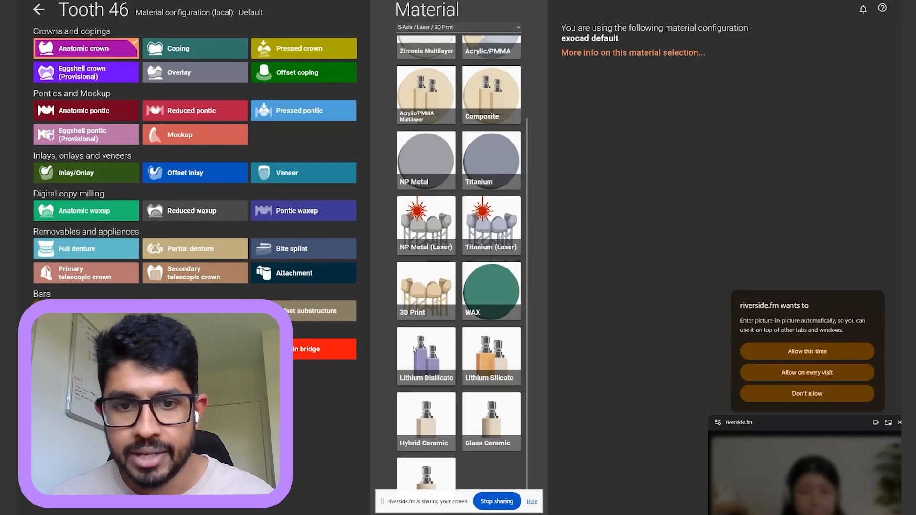
left_click(426, 349)
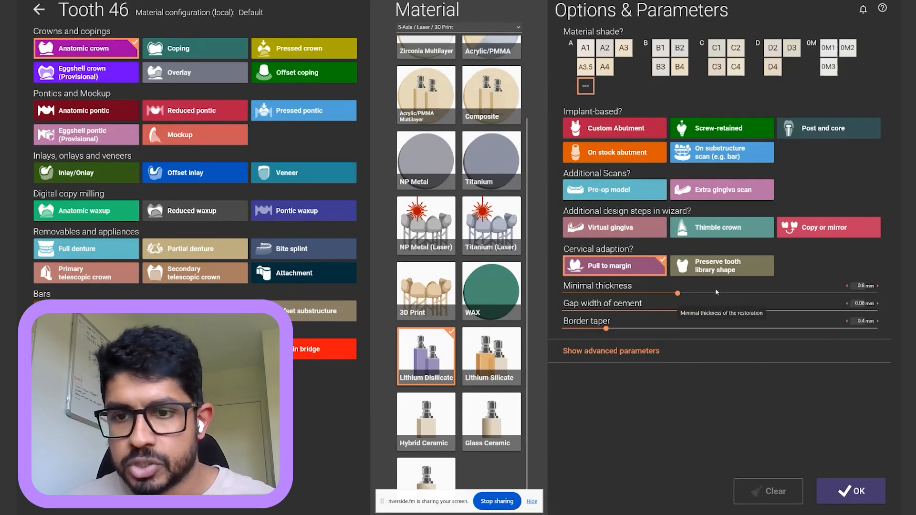
Raise the crown's minimal thickness to 0.93 mm and reveal the advanced parameters
left_click_drag(679, 293, 737, 293)
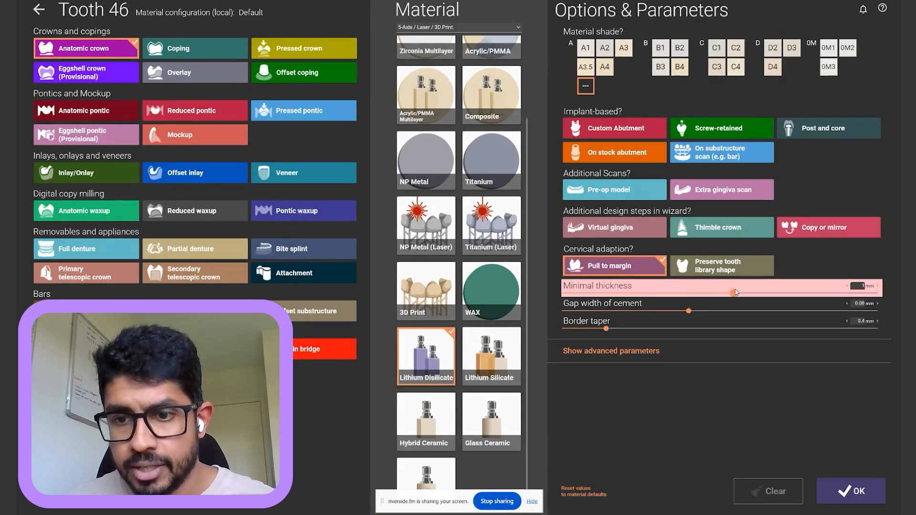
left_click(641, 352)
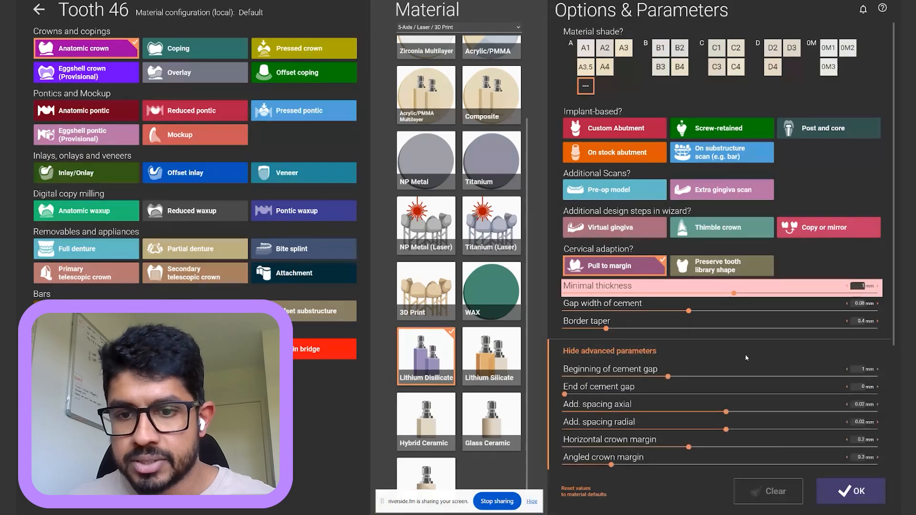
scroll(759, 351, "down", 1)
scroll(759, 350, "down", 2)
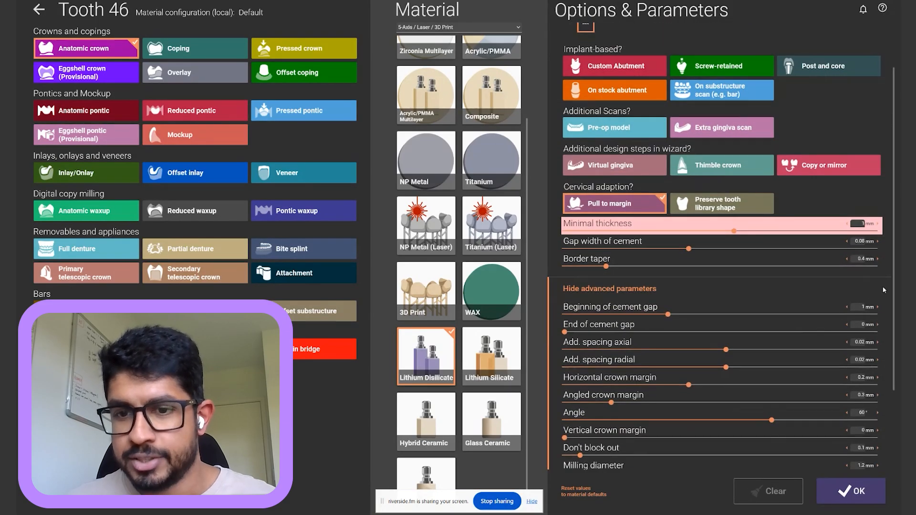
scroll(883, 289, "down", 2)
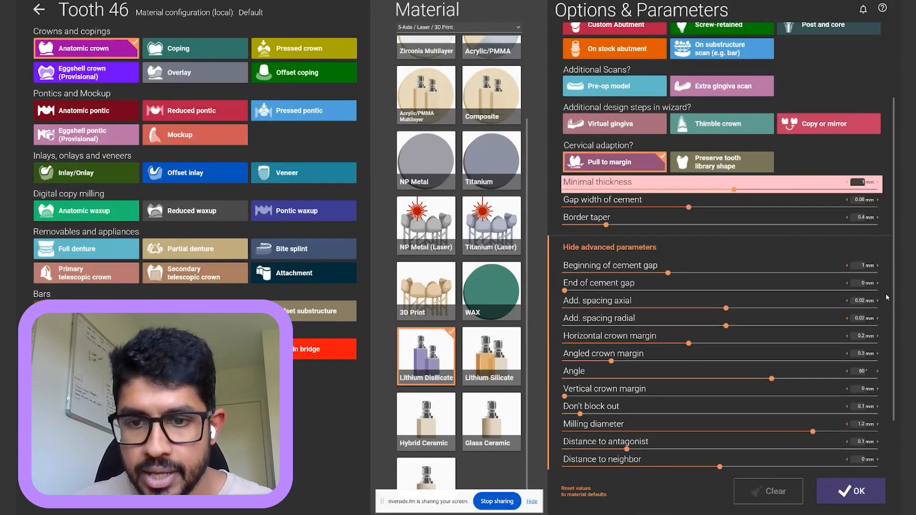
Lower the beginning of cement gap to 0.47 mm
mouse_move(652, 339)
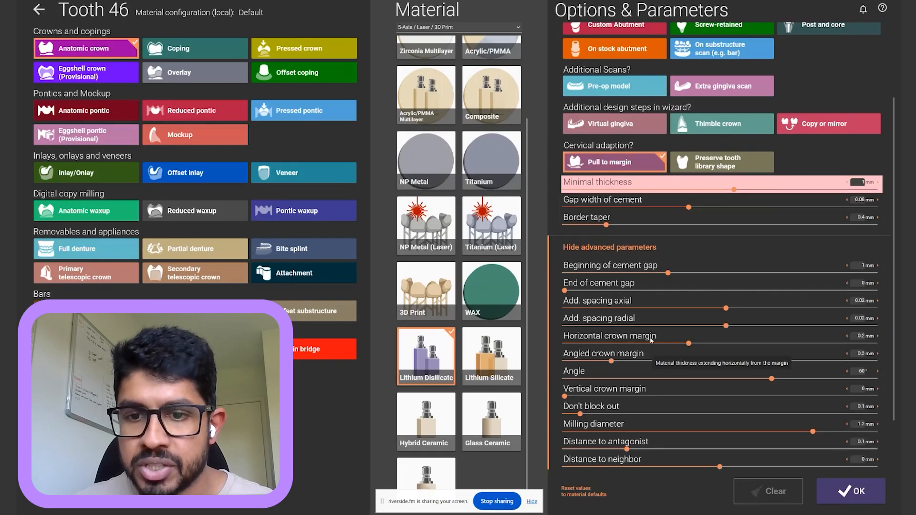
mouse_move(607, 360)
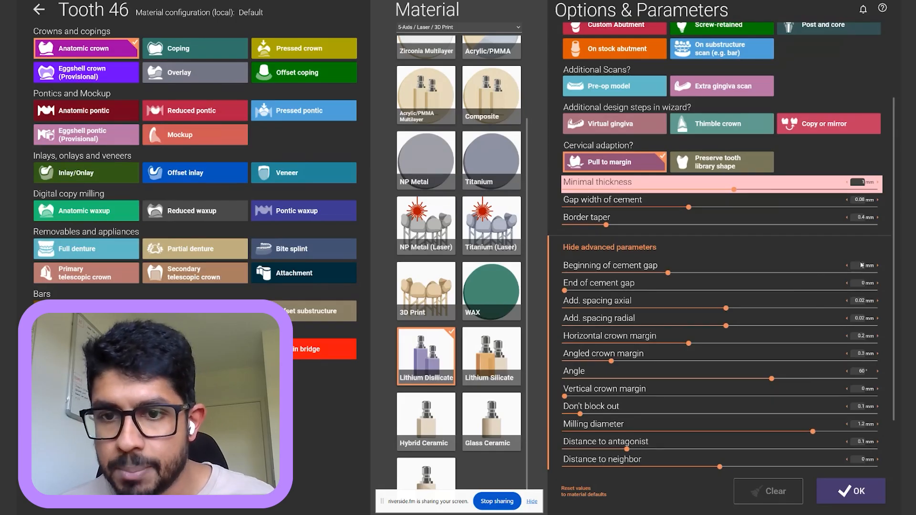
mouse_move(592, 267)
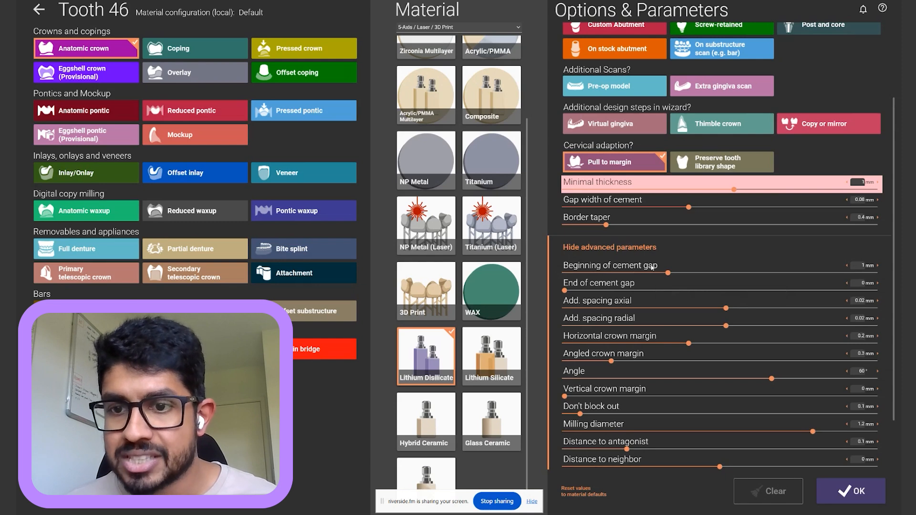
mouse_move(652, 267)
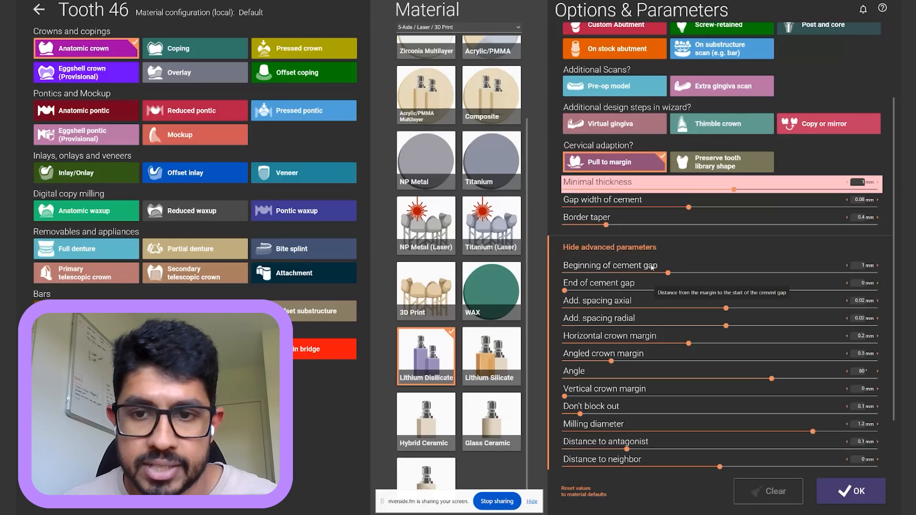
left_click_drag(667, 273, 597, 282)
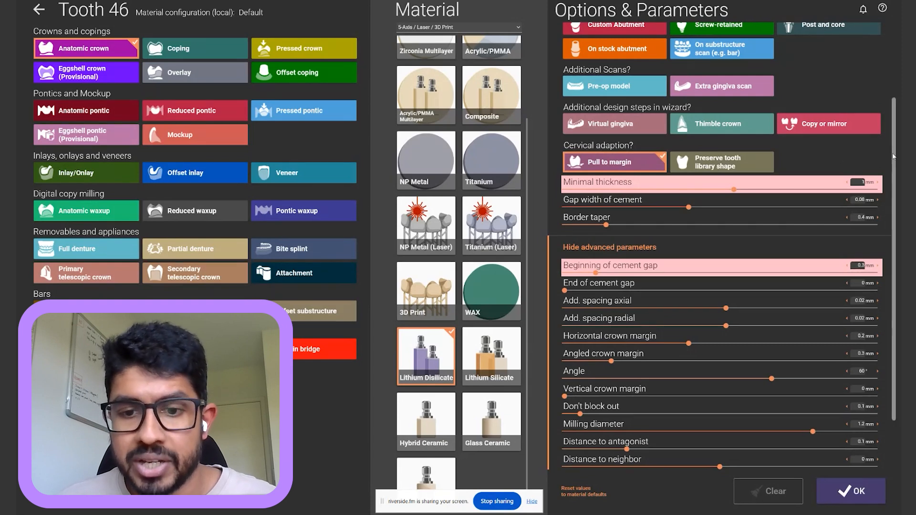
scroll(890, 286, "down", 1)
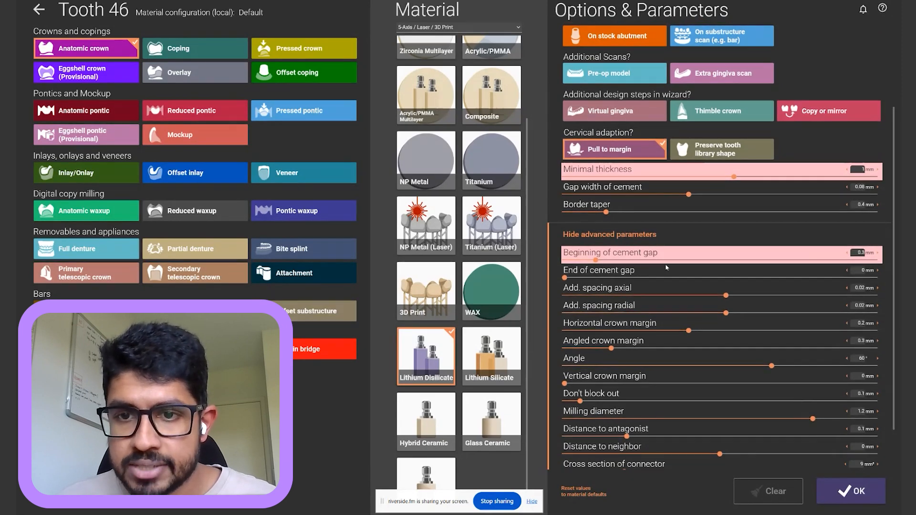
Confirm tooth 46's crown settings, leave tooth 47 unassigned, and reopen tooth 46's configuration
left_click(846, 496)
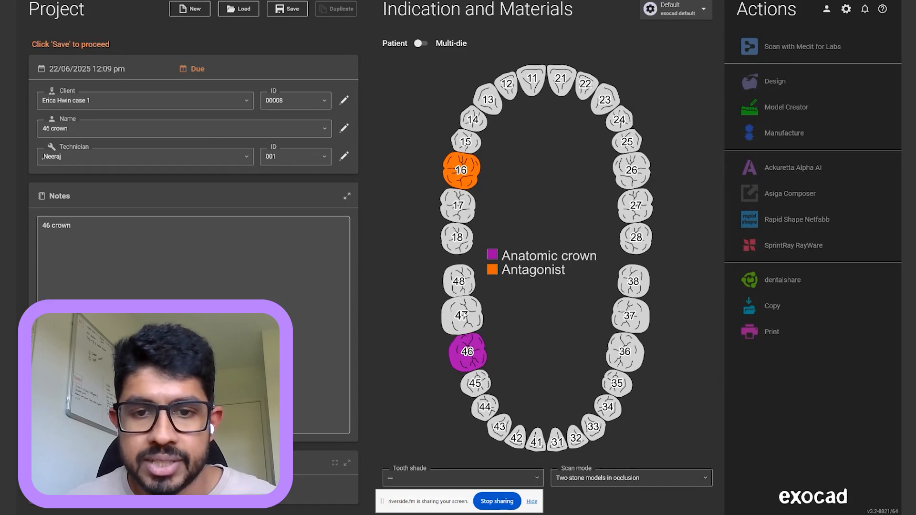
left_click(463, 315)
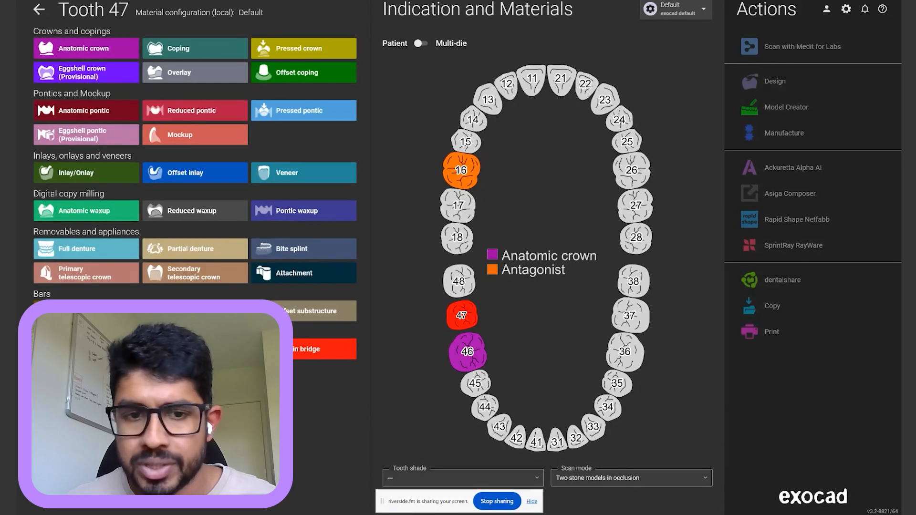
left_click(39, 8)
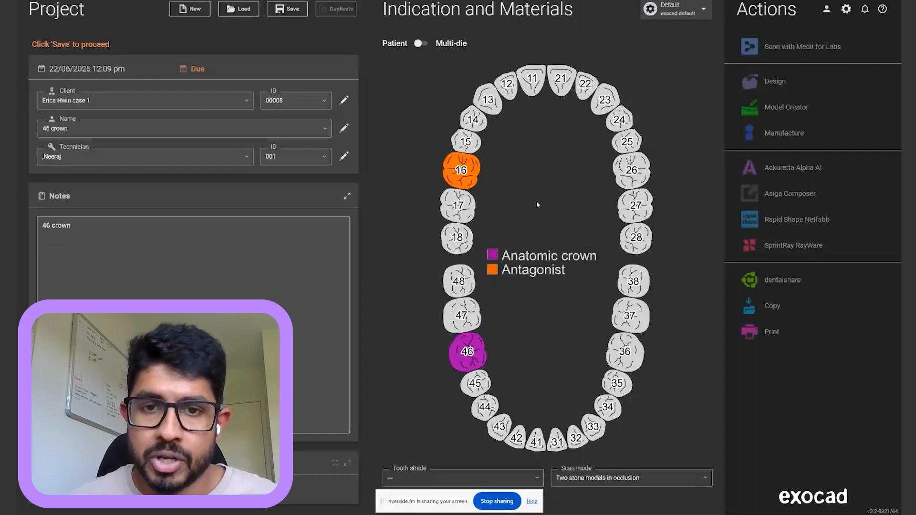
mouse_move(481, 167)
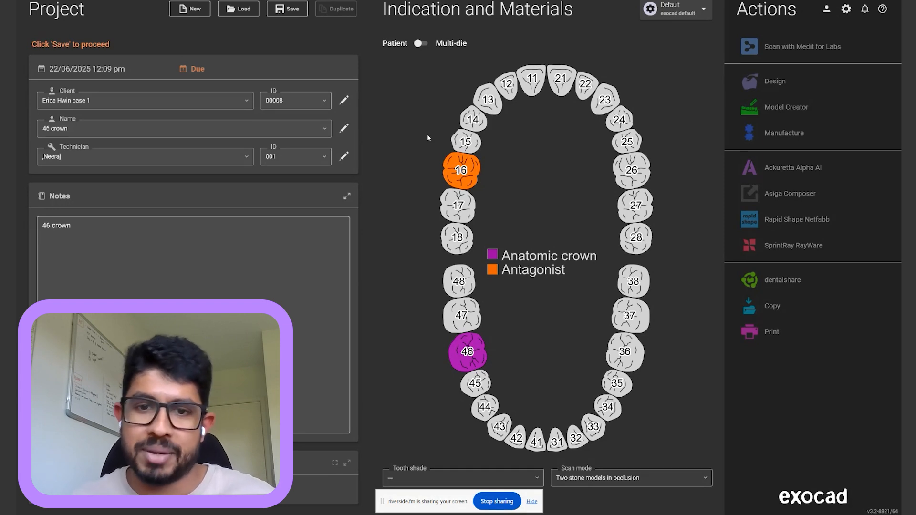
left_click(473, 362)
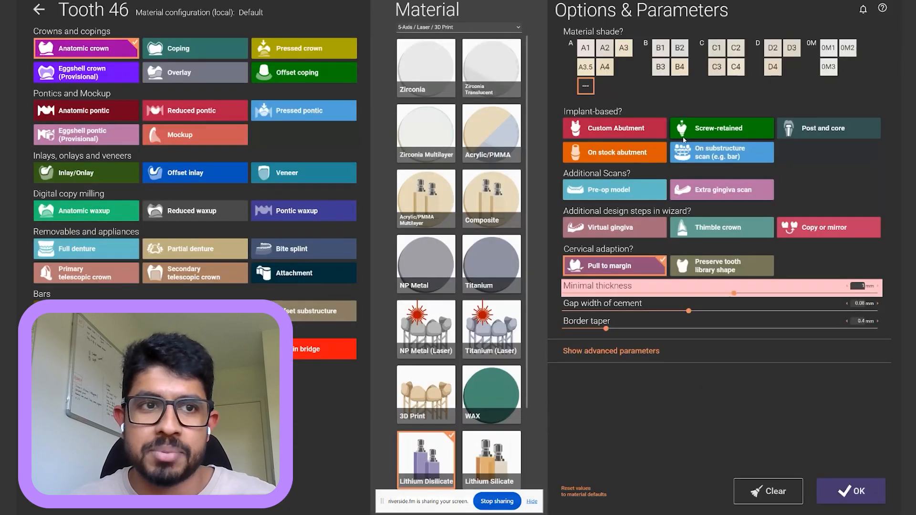
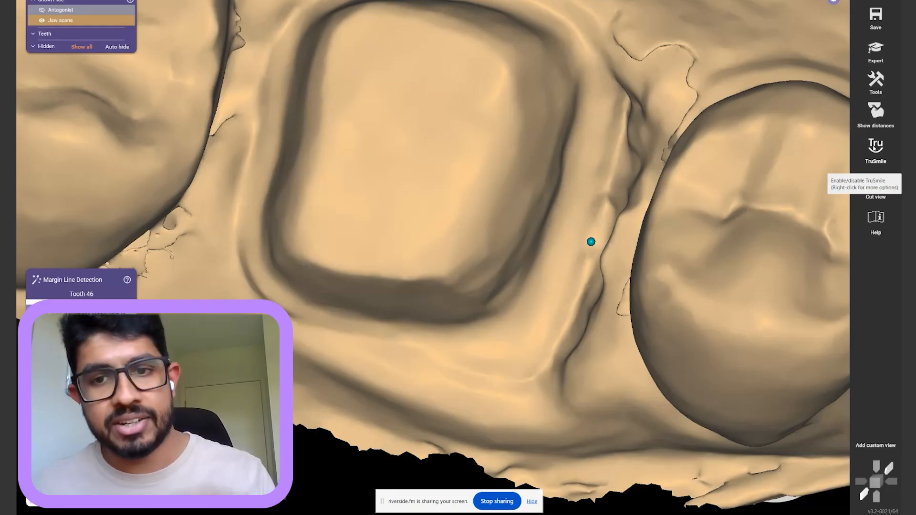
Turn on TruSmile realistic tooth rendering
left_click(875, 148)
left_click(877, 151)
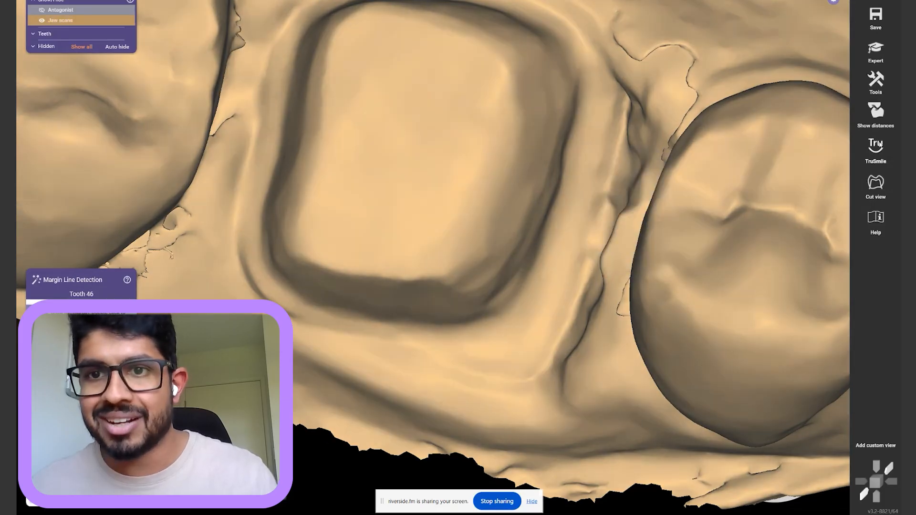
left_click(876, 151)
Zoom and rotate the jaw to a close, top-down view of tooth 46's preparation margin
scroll(744, 231, "down", 1)
scroll(743, 231, "down", 2)
right_click_drag(744, 231, 734, 180)
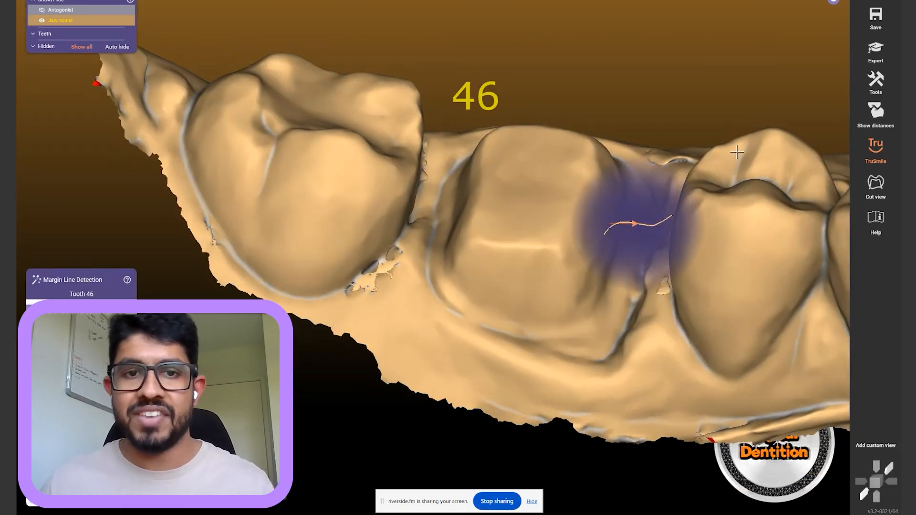
right_click_drag(202, 164, 274, 198)
middle_click_drag(274, 197, 326, 221)
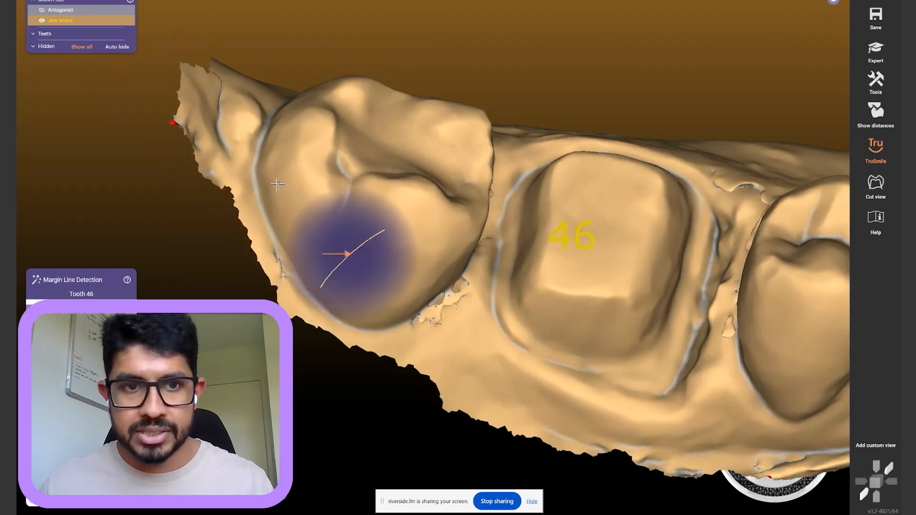
scroll(277, 185, "up", 5)
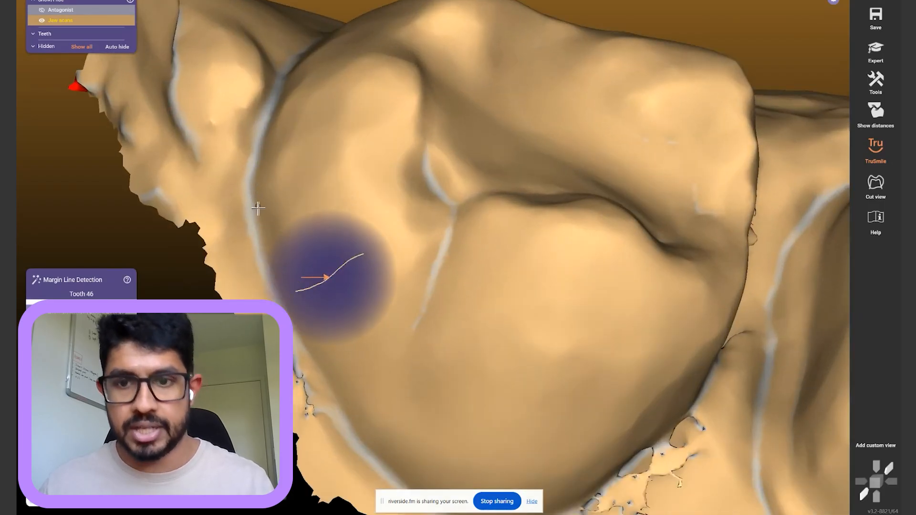
scroll(570, 244, "down", 4)
mouse_move(570, 244)
right_mouse_down()
mouse_move(462, 141)
mouse_move(388, 91)
mouse_move(383, 101)
right_mouse_up()
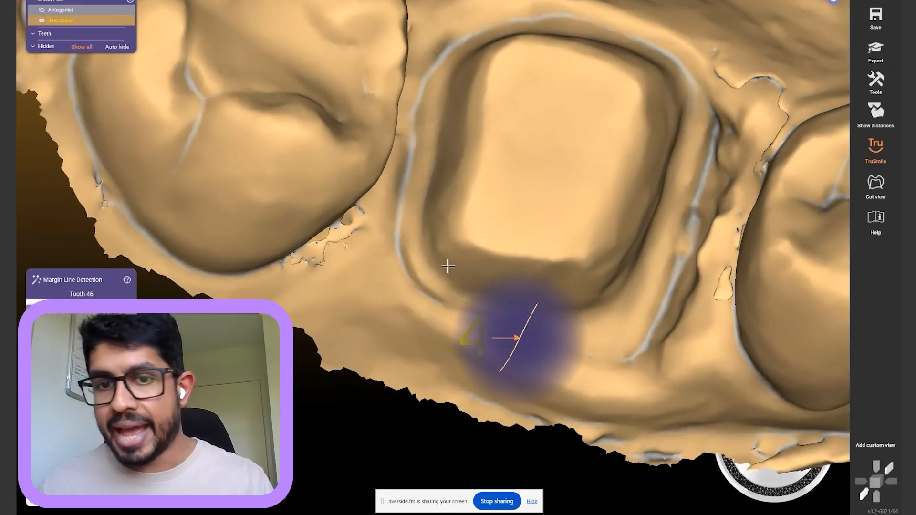
scroll(451, 289, "up", 2)
right_click_drag(452, 291, 457, 284)
scroll(456, 285, "up", 5)
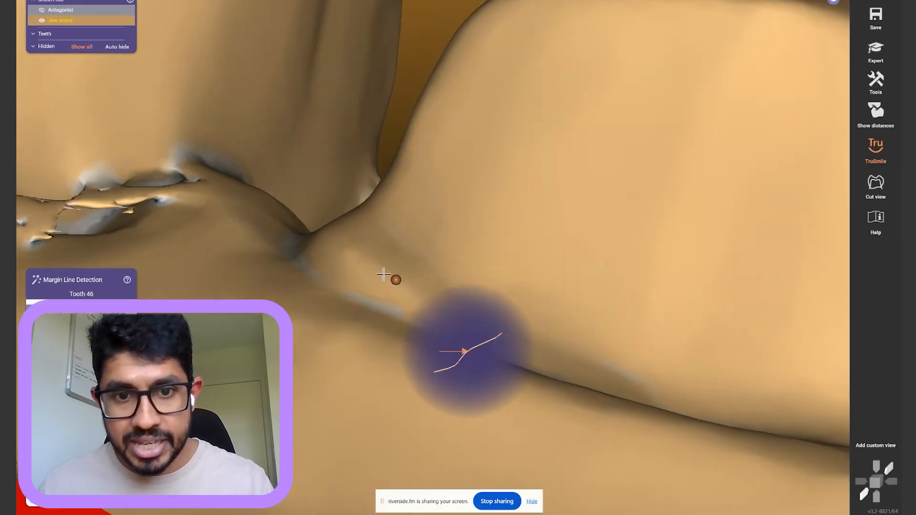
right_click_drag(351, 252, 342, 271)
scroll(343, 273, "up", 3)
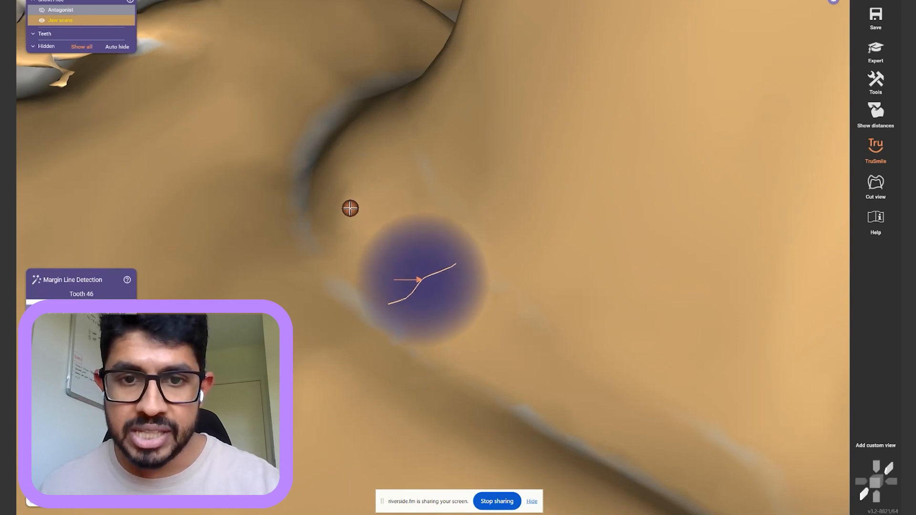
Place the first margin point on tooth 46's preparation edge and extend the line along it
left_click(350, 208)
left_click_drag(351, 208, 337, 160)
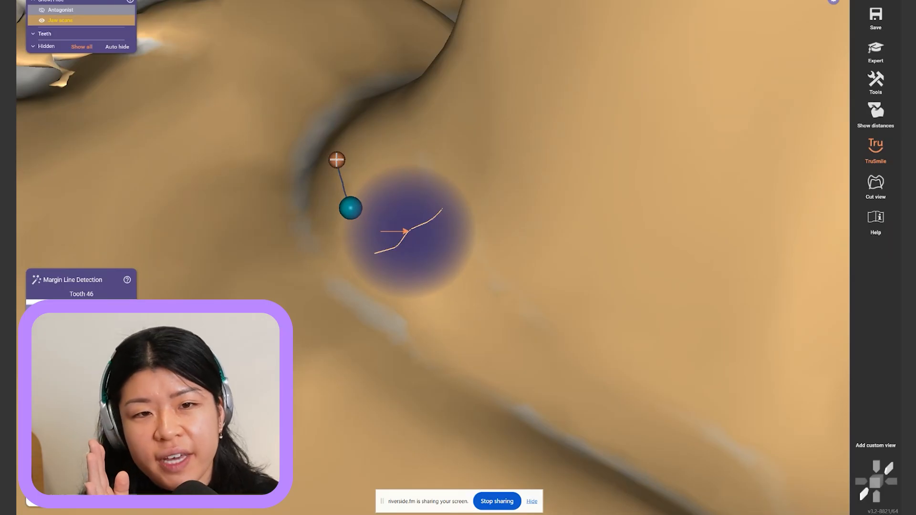
left_click_drag(336, 159, 338, 155)
Rotate, zoom and pan the scan to an occlusal view following tooth 46's margin
right_click_drag(338, 155, 344, 143)
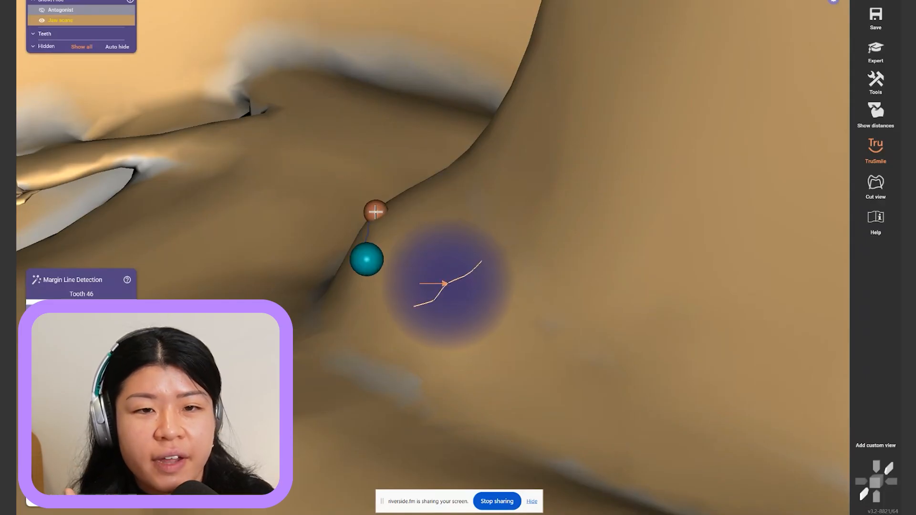
scroll(372, 348, "up", 5)
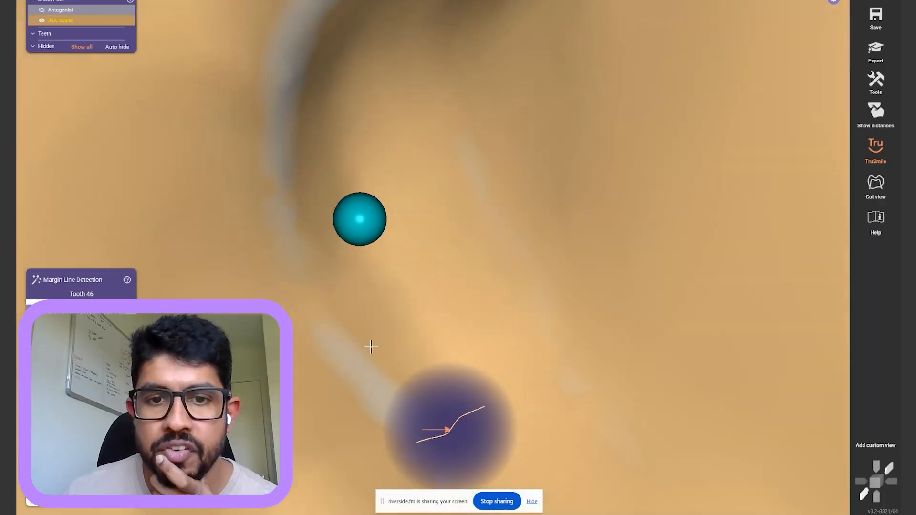
scroll(373, 346, "down", 5)
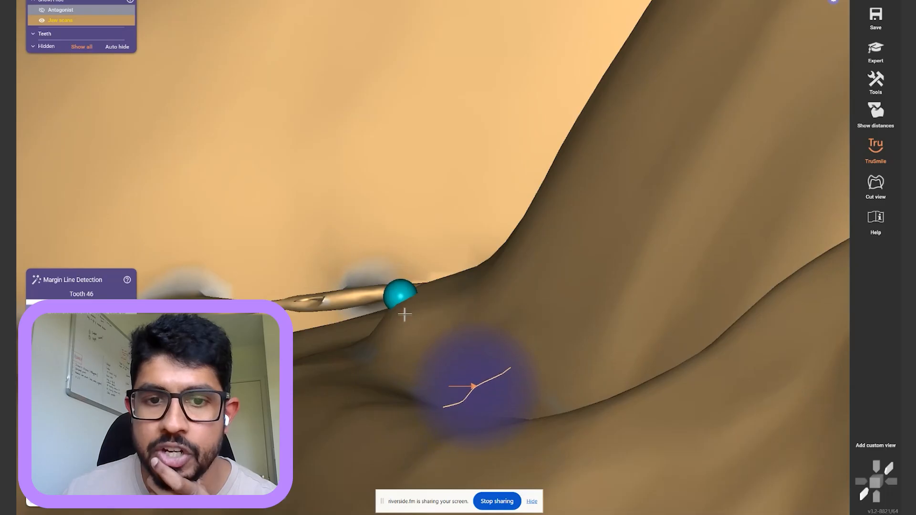
right_click_drag(371, 348, 384, 323)
scroll(383, 323, "down", 3)
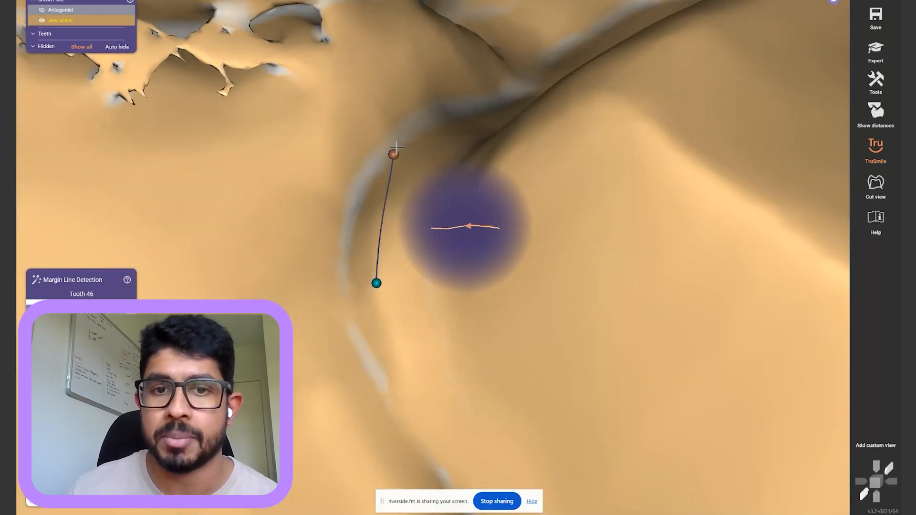
scroll(435, 116, "down", 4)
right_click_drag(436, 115, 444, 121)
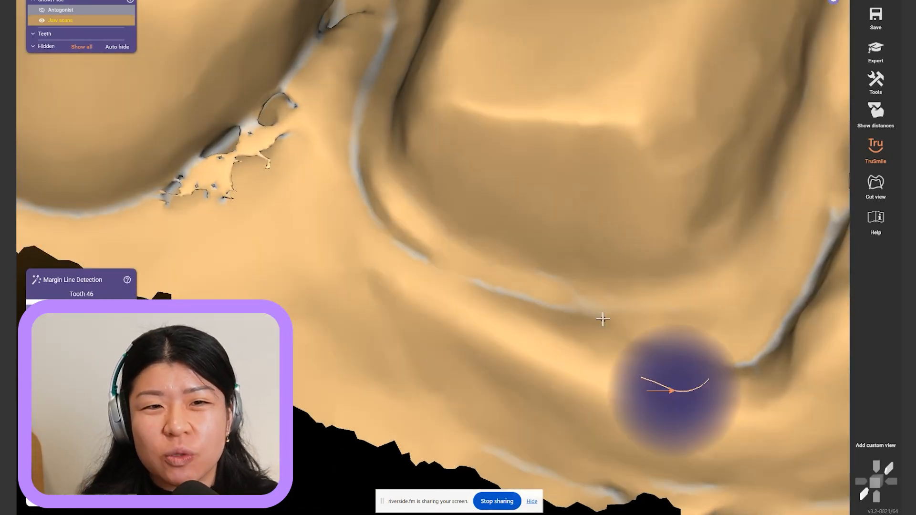
scroll(577, 99, "down", 3)
right_click_drag(579, 95, 507, 272)
scroll(503, 274, "up", 1)
middle_click_drag(507, 273, 491, 212)
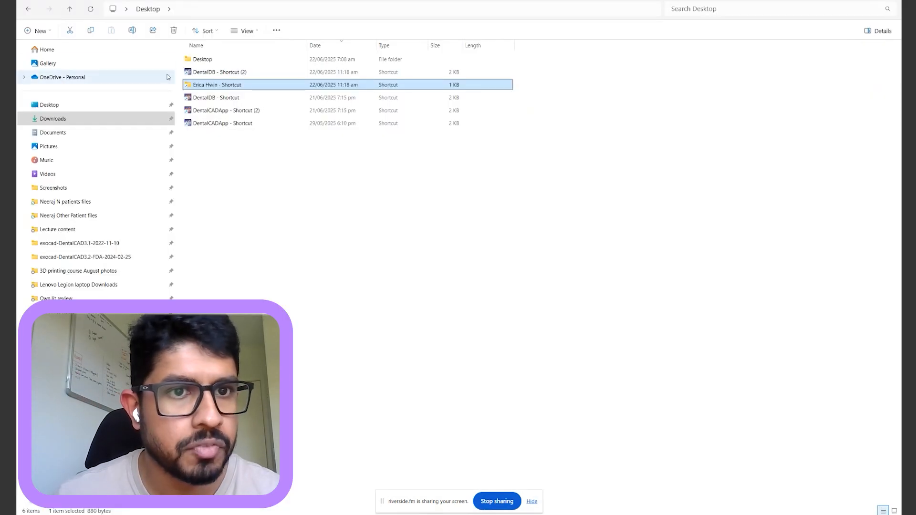
Browse the patient's case folders and sort the tooth 46 case files by type
double_click(214, 85)
double_click(210, 70)
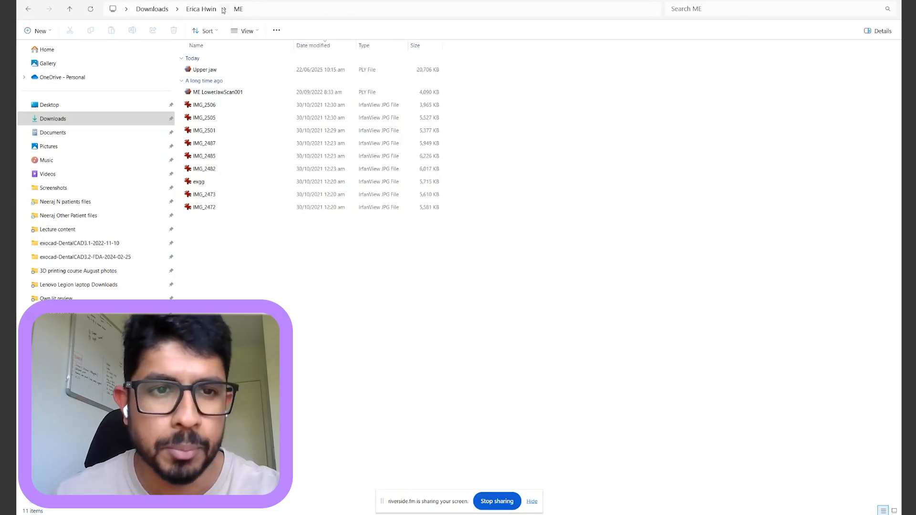
key("alt+Left")
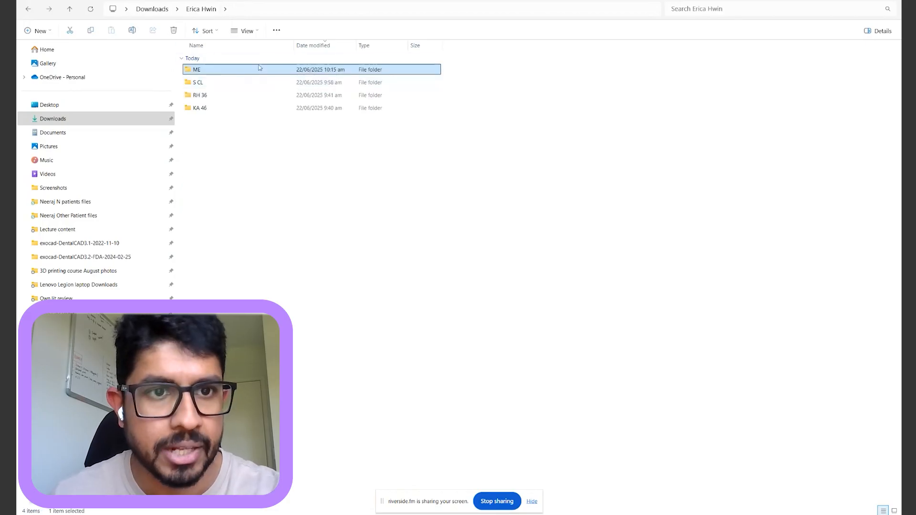
double_click(221, 108)
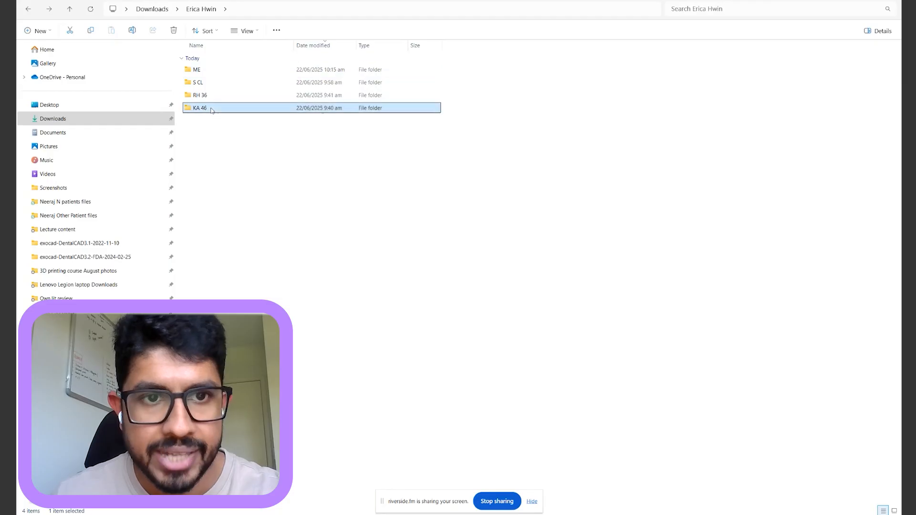
left_click(378, 82)
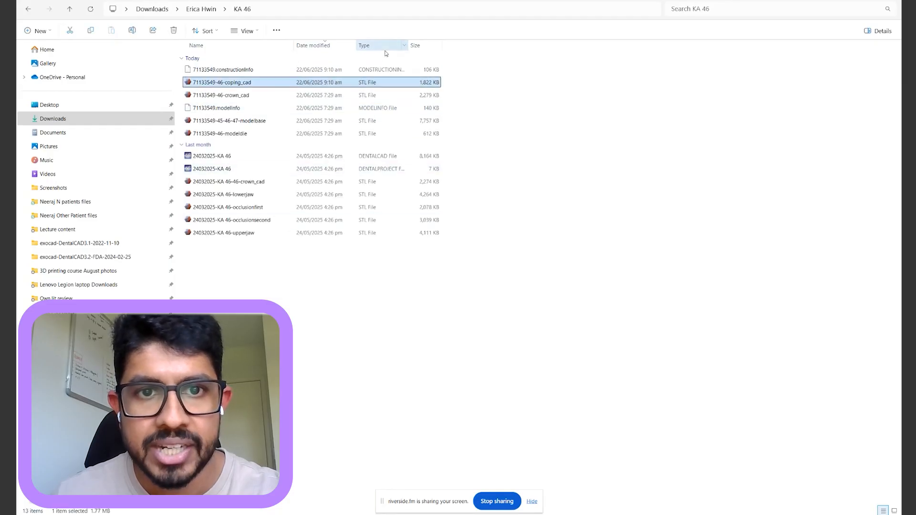
left_click(384, 46)
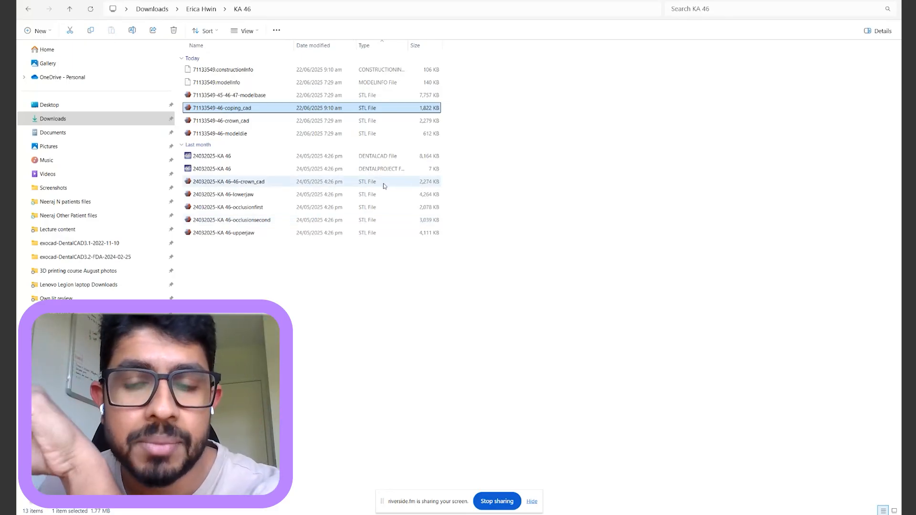
Open the lower jaw PLY scan from the first case folder in Meshmixer
key("BackSpace")
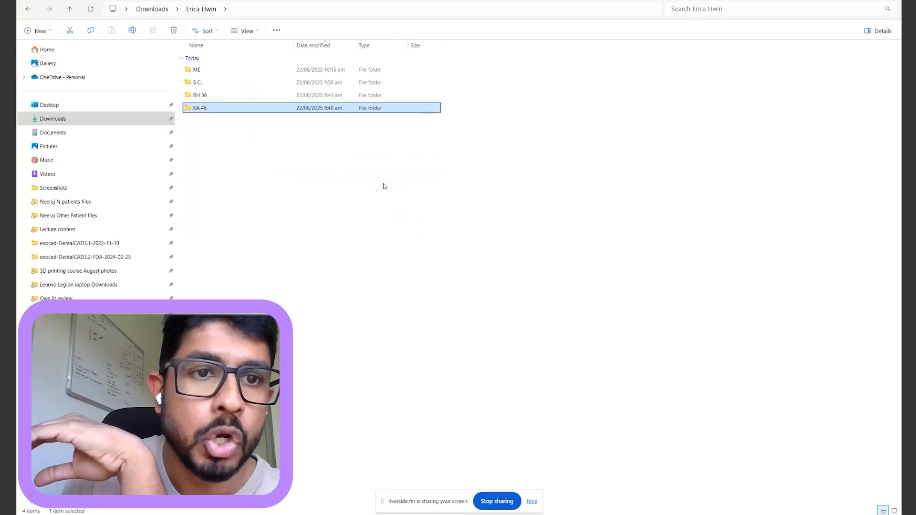
key("Up")
key("Up")
key("Up")
key("Return")
key("Down")
key("Down")
key("Down")
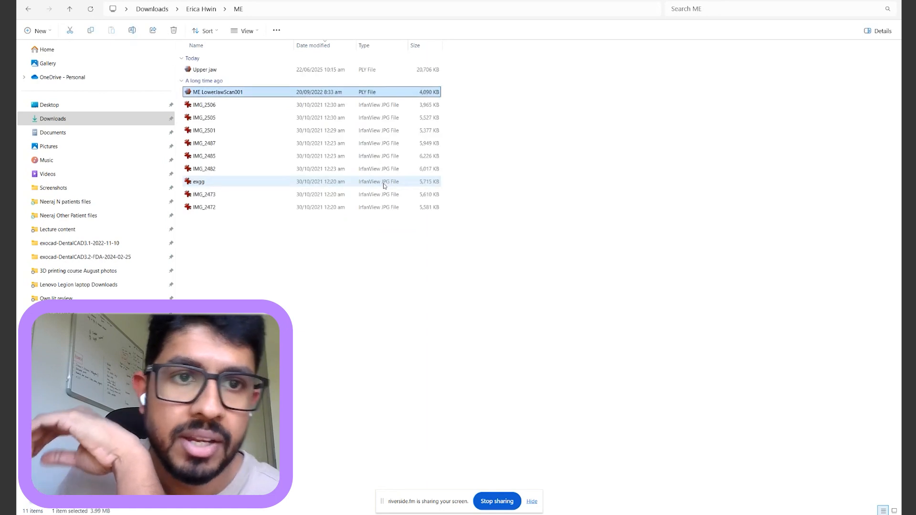
key("Return")
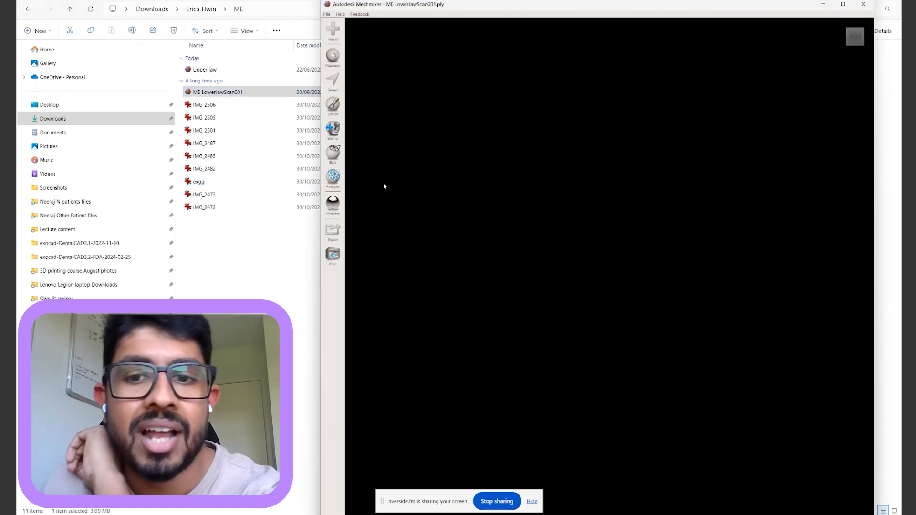
Maximize Meshmixer and turn the jaw scan to a frontal view
right_click_drag(717, 371, 728, 168)
left_click(843, 7)
scroll(581, 210, "up", 2)
right_click_drag(580, 211, 602, 198)
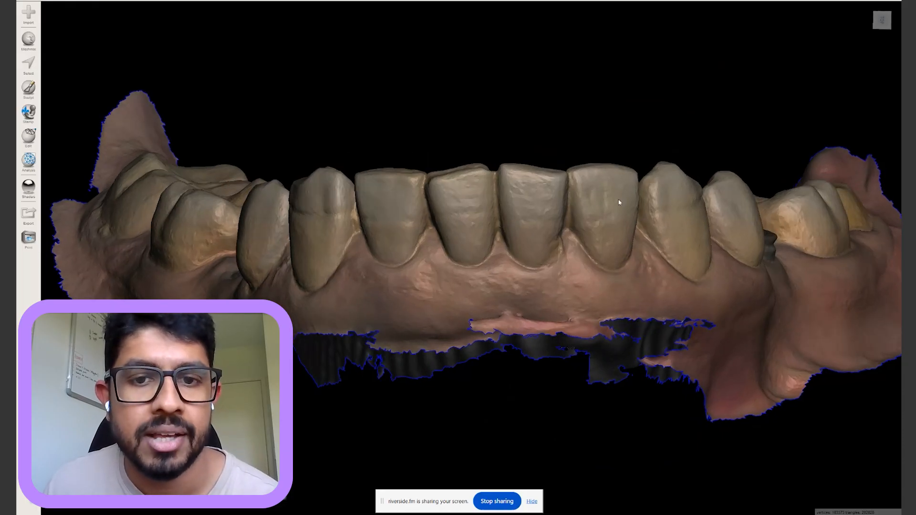
Toggle between grey and textured colour shading, settle on grey, and zoom into the front teeth
key("space")
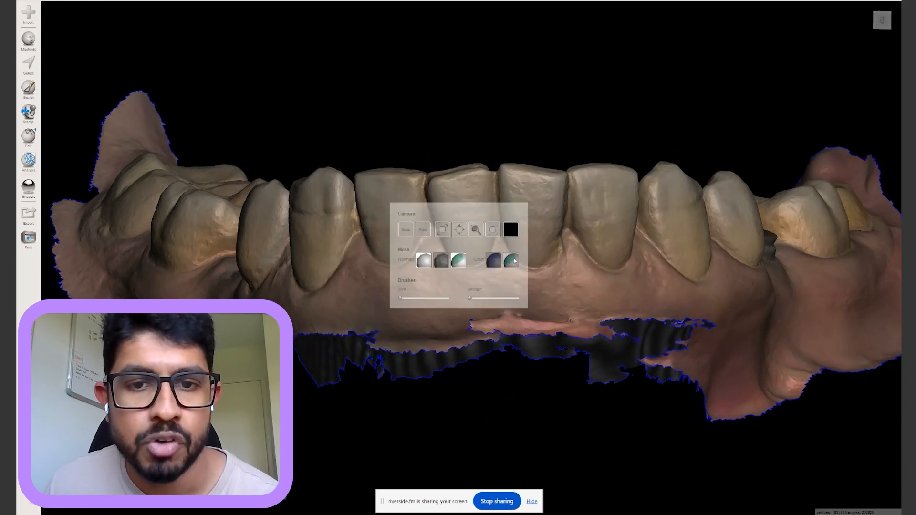
left_click(495, 260)
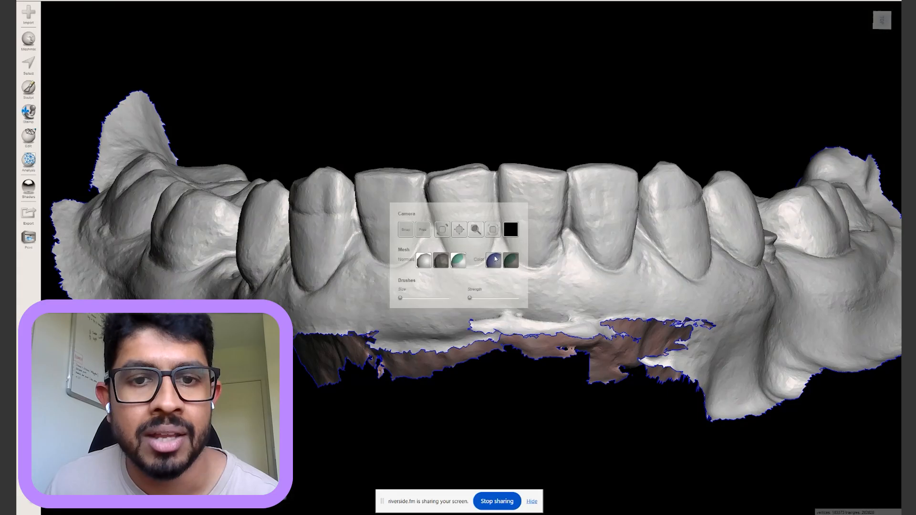
left_click(511, 260)
key("space")
left_click(495, 261)
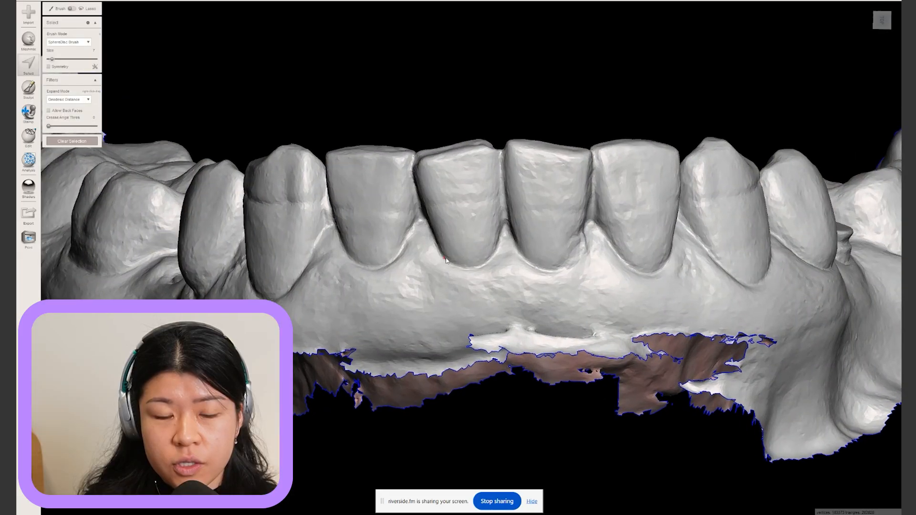
scroll(447, 258, "up", 2)
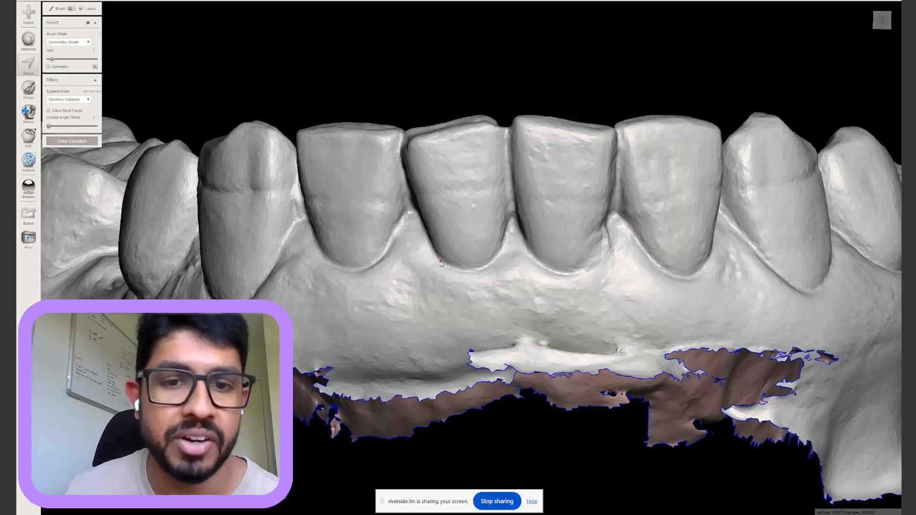
scroll(441, 263, "up", 5)
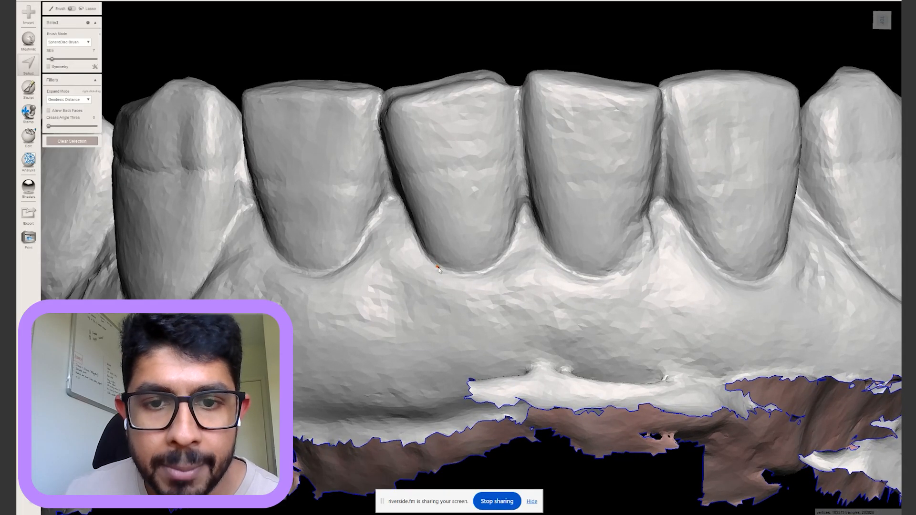
Compare textured and grey shading on the front teeth again, leave it textured, and leave Meshmixer
key("space")
left_click(506, 260)
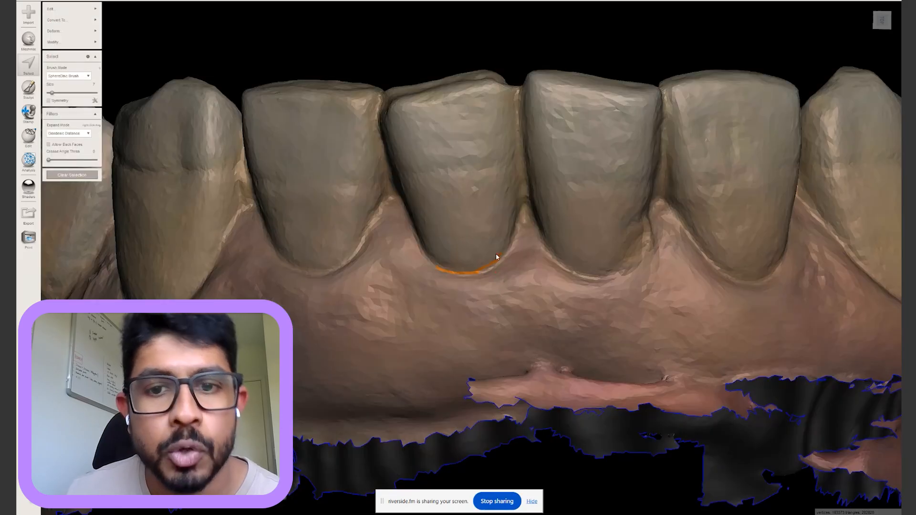
key("space")
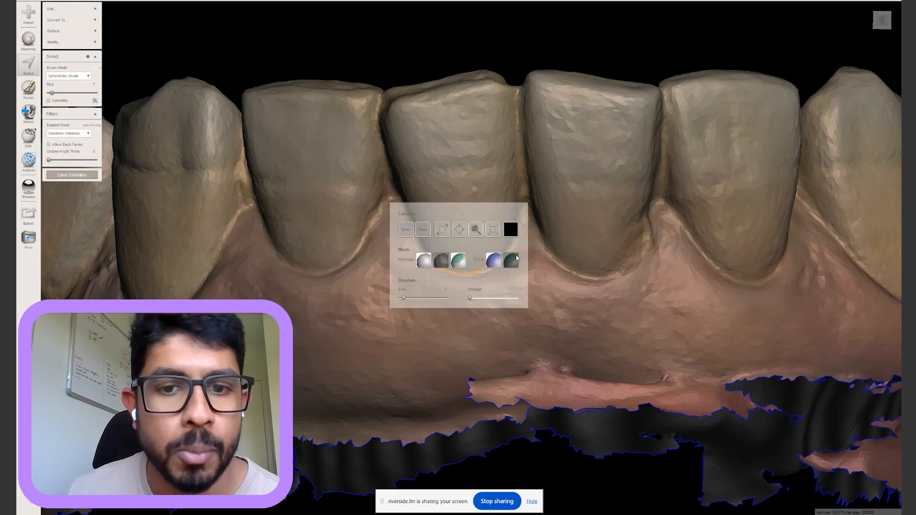
left_click(494, 260)
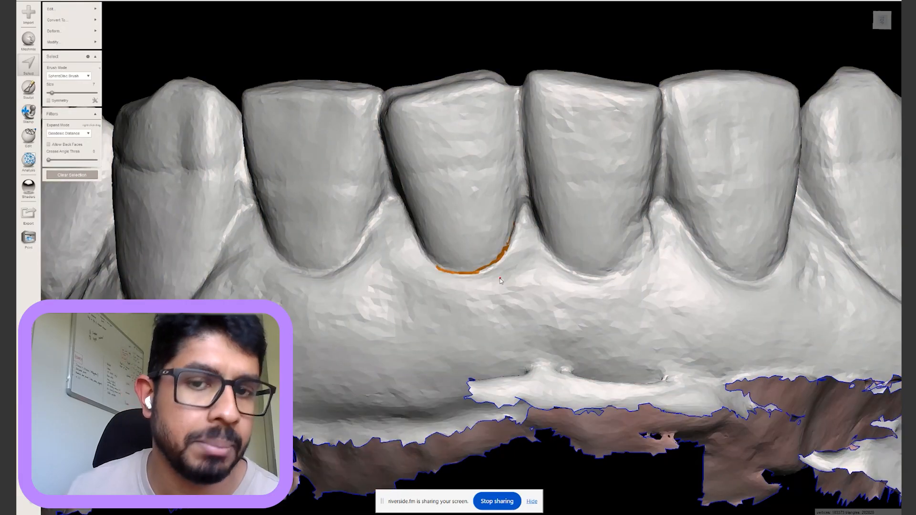
mouse_move(502, 272)
right_mouse_down()
mouse_move(499, 263)
mouse_move(503, 313)
mouse_move(506, 275)
right_mouse_up()
key("space")
left_click(498, 261)
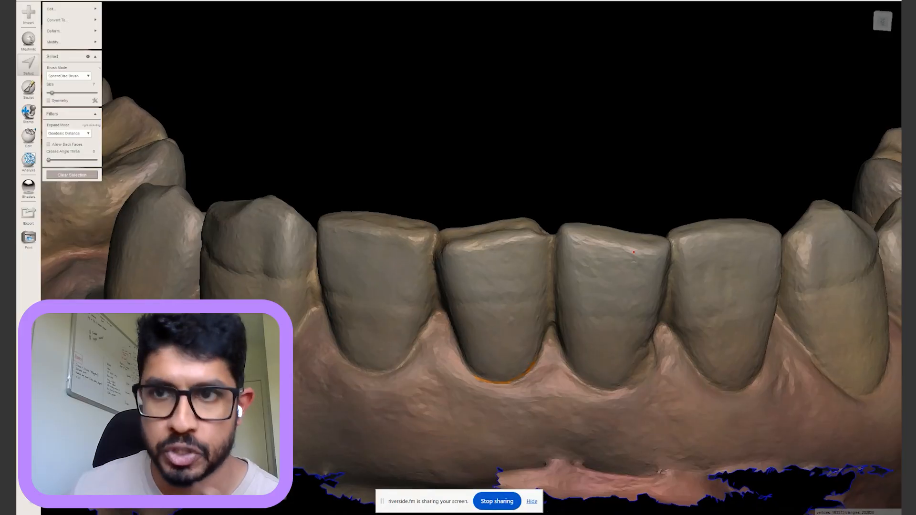
key("alt+Tab")
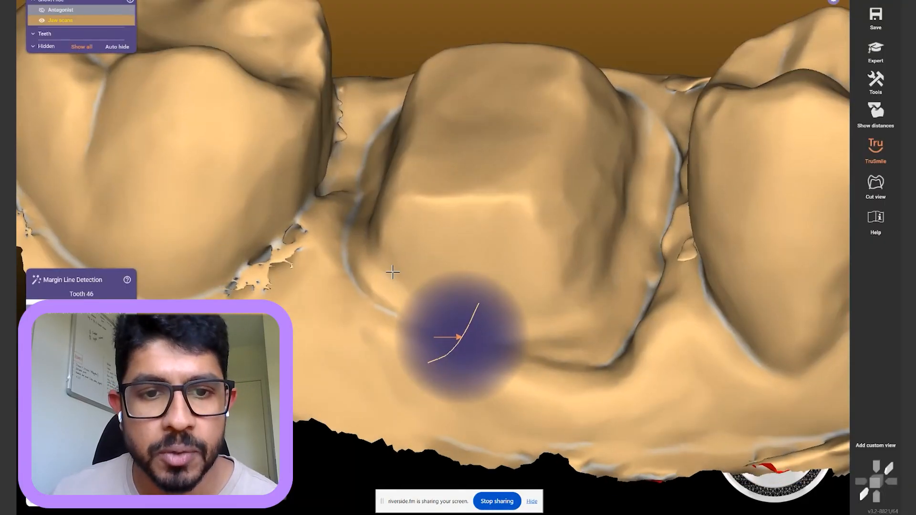
Trace margin points up the near side of tooth 46's preparation, tilting the view as needed
right_click_drag(392, 272, 377, 284)
scroll(376, 284, "up", 3)
left_click(357, 273)
right_click_drag(344, 199, 340, 206)
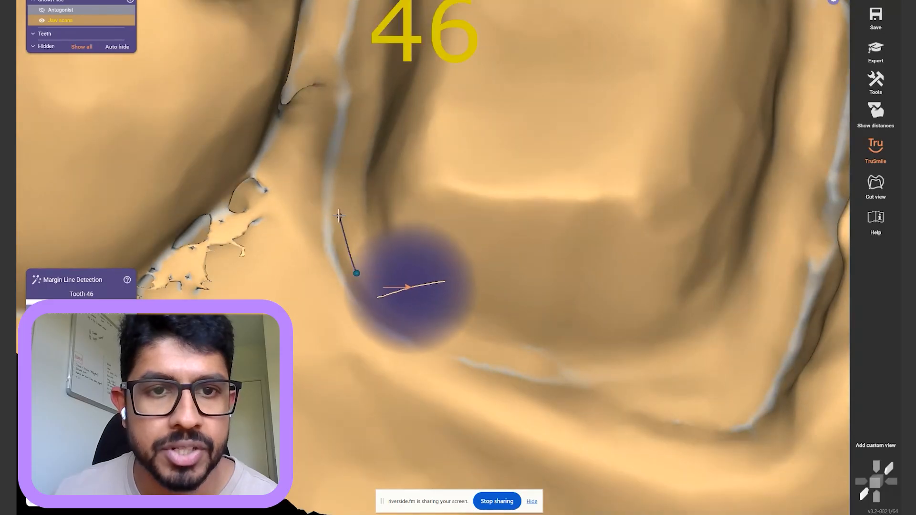
left_click(336, 216)
right_click_drag(339, 171, 339, 177)
left_click(335, 165)
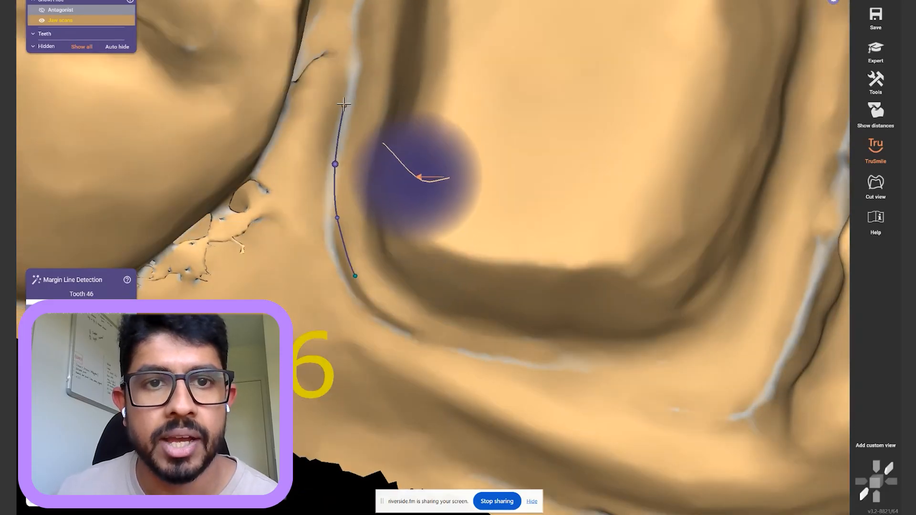
left_click(351, 91)
right_click_drag(357, 53, 356, 38)
middle_click_drag(356, 61, 357, 145)
right_click_drag(357, 142, 357, 139)
Continue the margin line around the upper corner and across the top edge
left_click(375, 77)
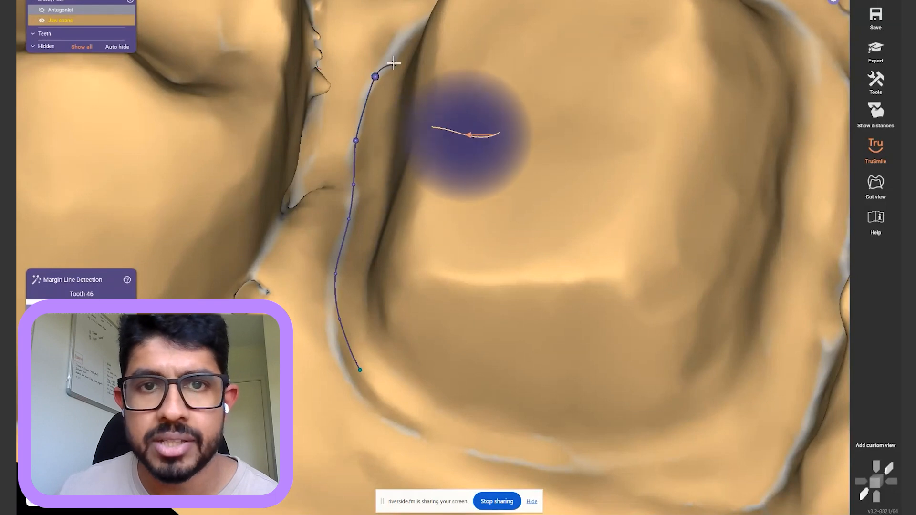
right_click_drag(393, 62, 393, 66)
middle_click_drag(395, 66, 368, 136)
left_click(389, 84)
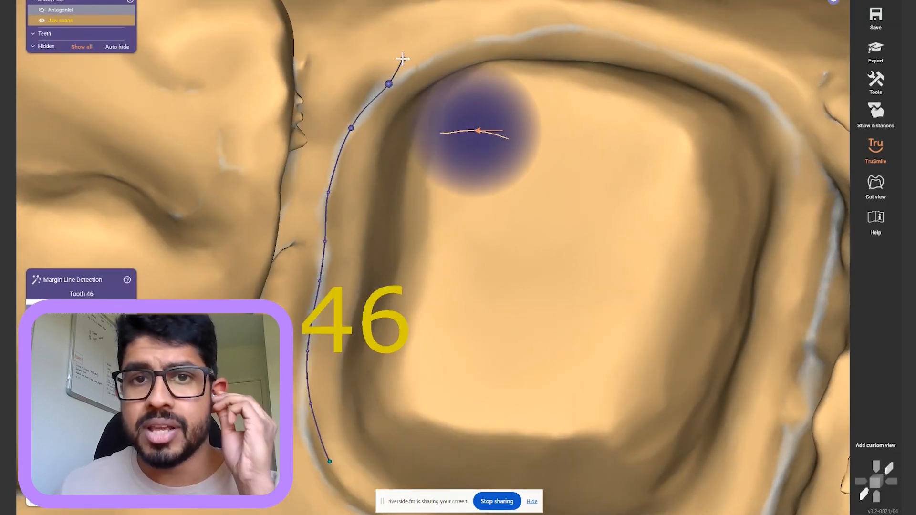
left_click(427, 59)
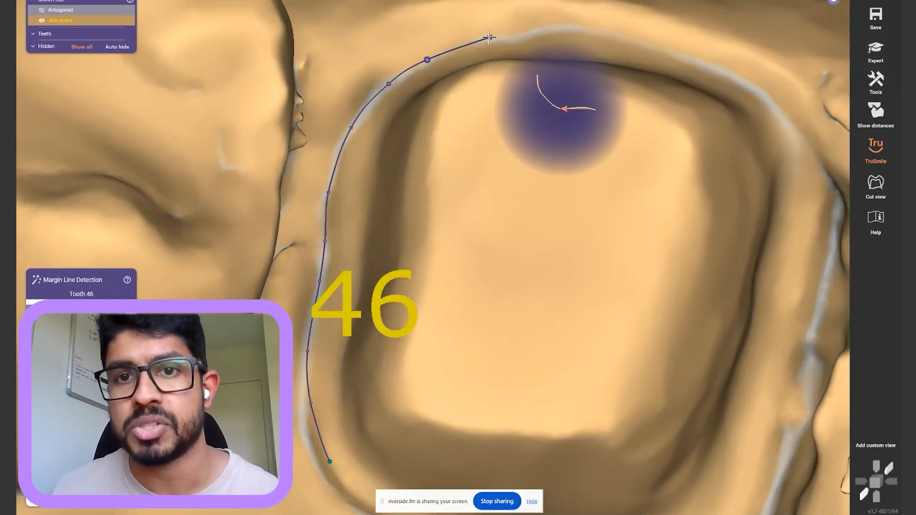
left_click(493, 37)
left_click(521, 36)
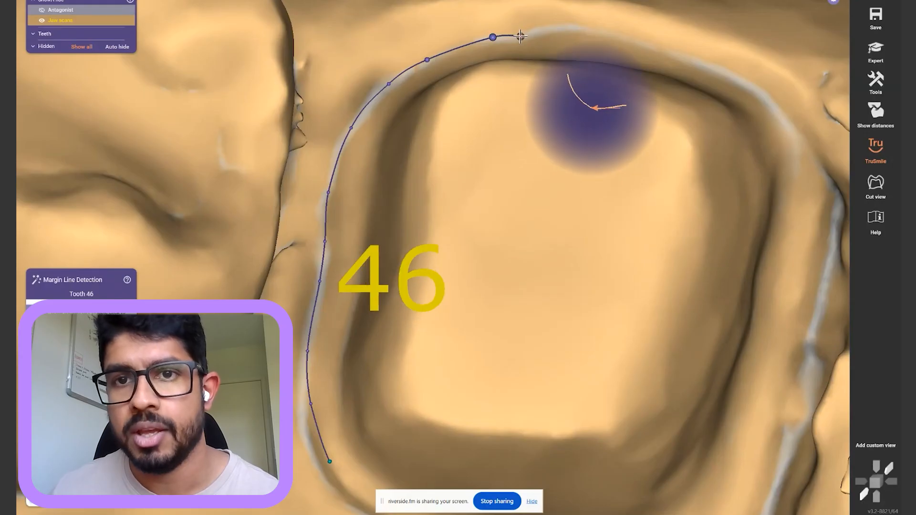
left_click(554, 27)
left_click(585, 29)
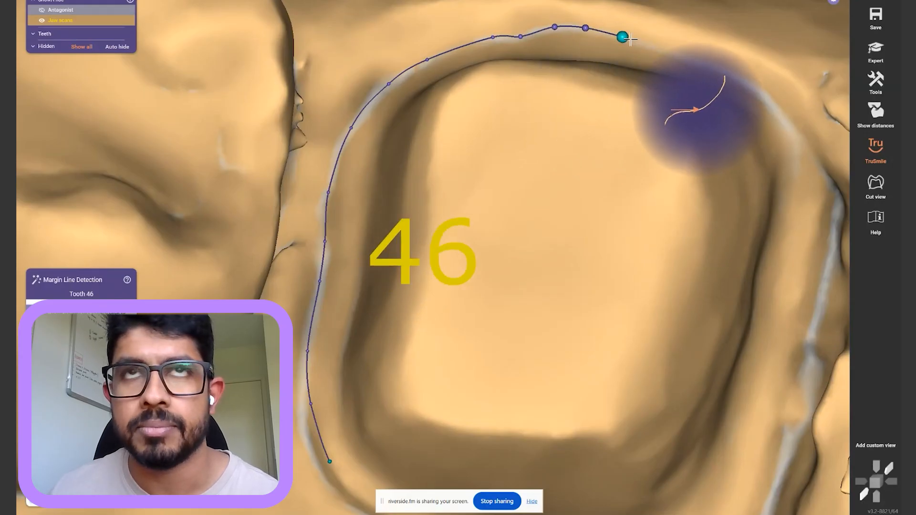
Extend the margin line past the far corner and down the far side
left_click(622, 37)
left_click(689, 58)
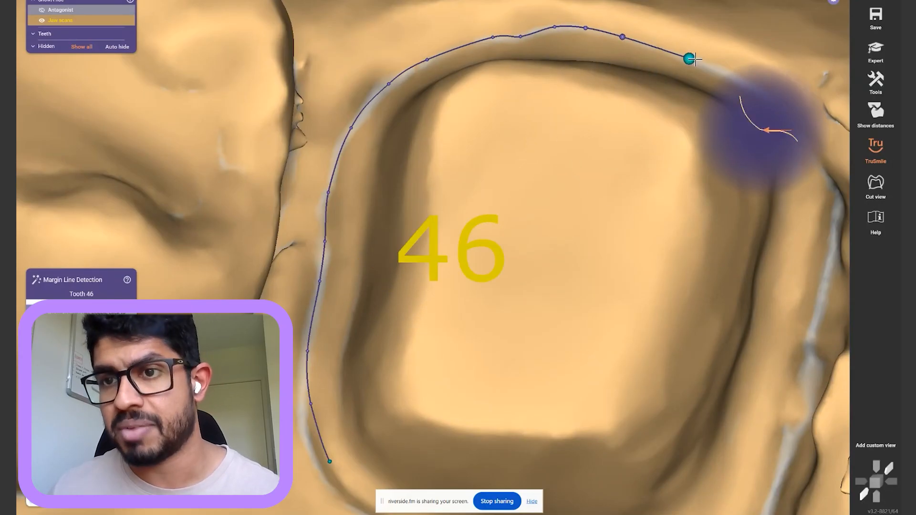
left_click(758, 90)
left_click(781, 115)
left_click(816, 162)
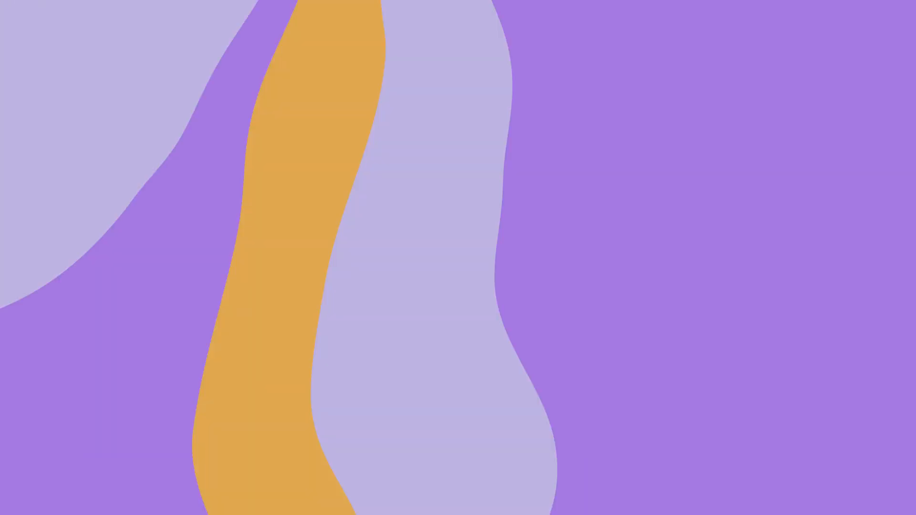
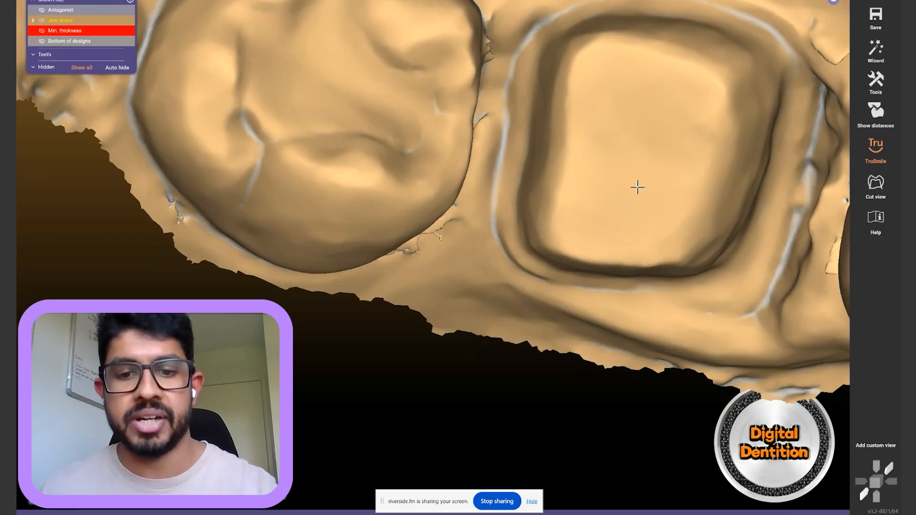
Tilt, shift and zoom the view onto the prepared tooth 46
right_click_drag(644, 180, 653, 178)
middle_click_drag(652, 178, 505, 113)
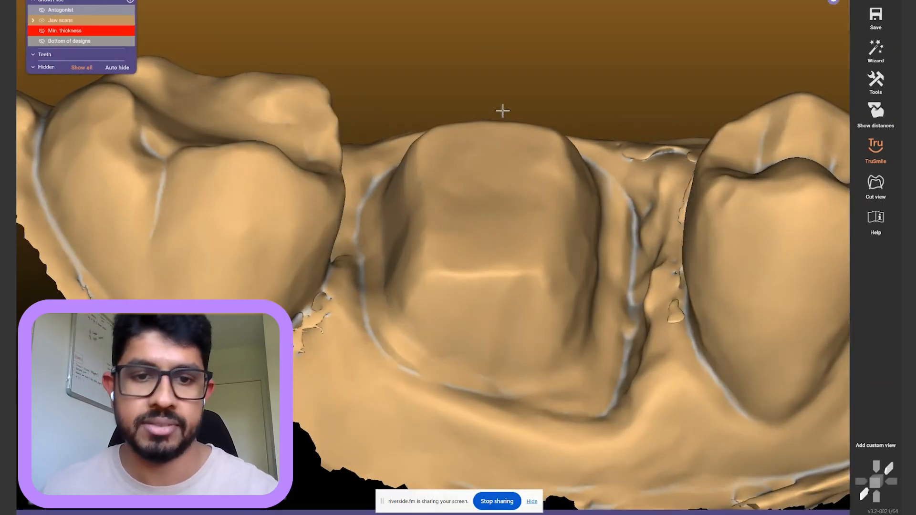
scroll(485, 257, "up", 3)
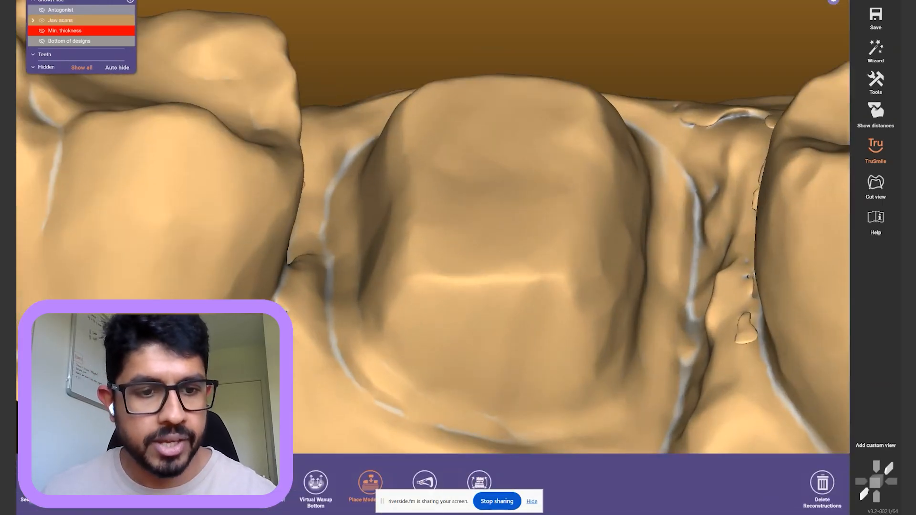
Open Crown Bottoms for tooth 46, keeping a 0.08 mm gap from 0.3 mm off the margin
left_click(371, 484)
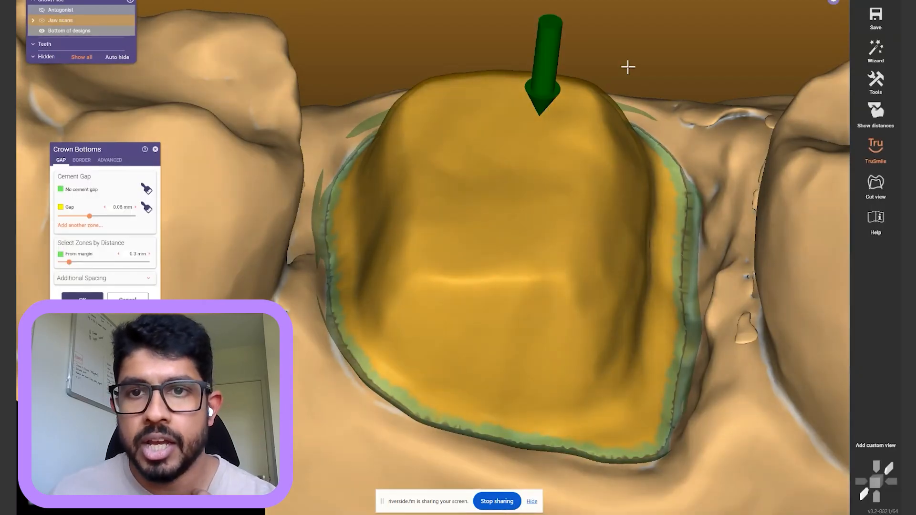
scroll(628, 66, "down", 4)
right_click_drag(626, 71, 585, 125)
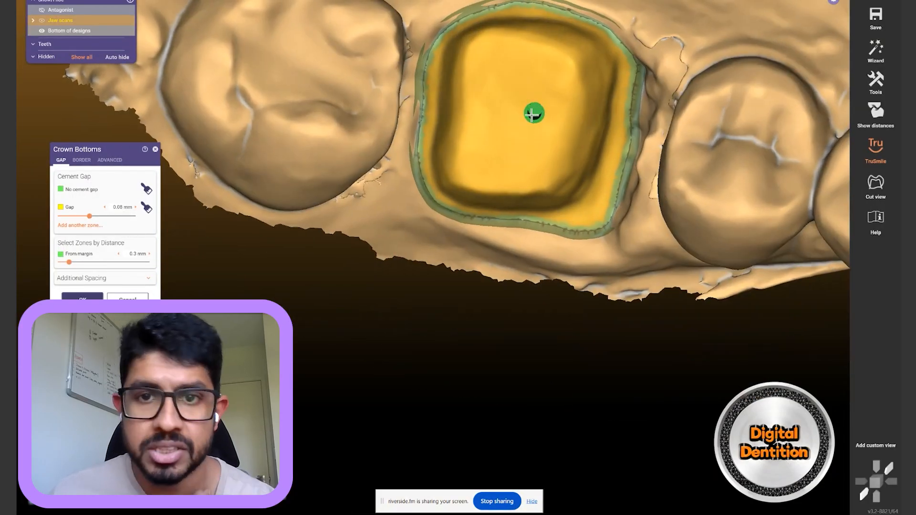
right_click_drag(538, 167, 536, 248)
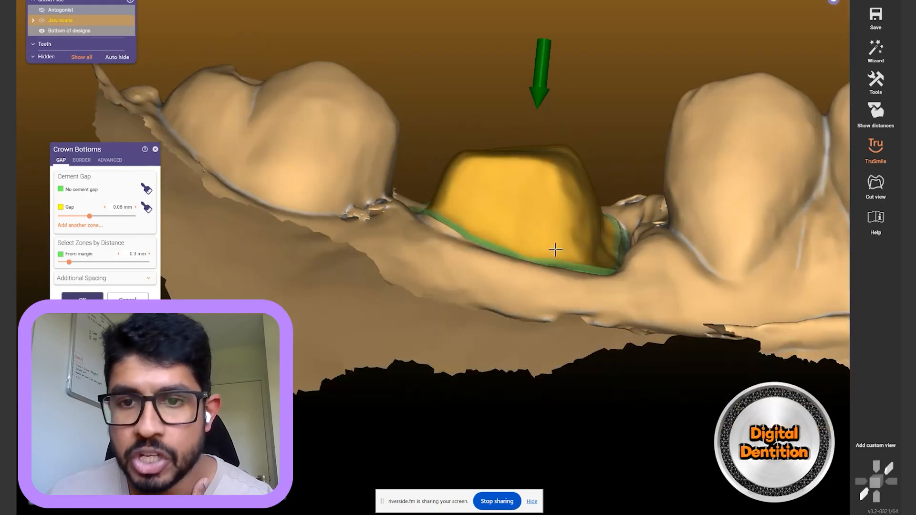
scroll(608, 252, "up", 4)
Orbit and zoom around the new crown bottom to inspect its green margin zone
right_click_drag(608, 251, 282, 209)
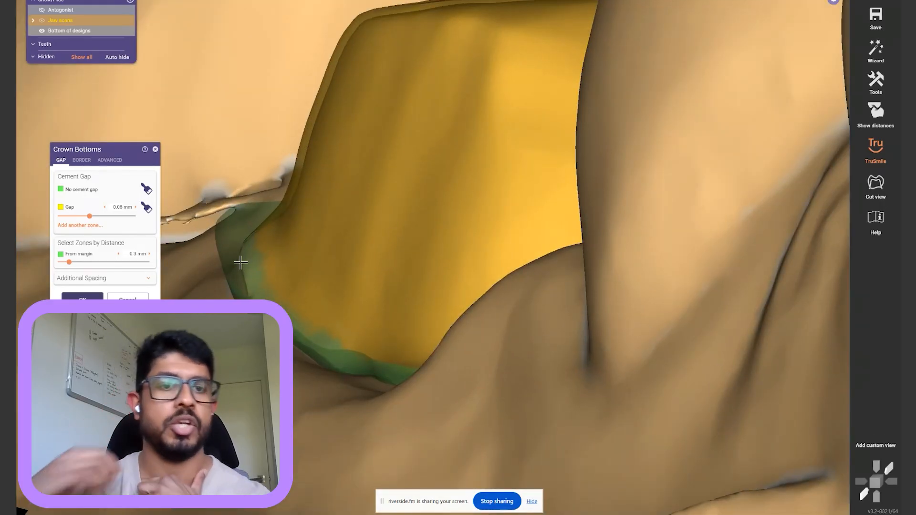
right_click_drag(252, 197, 258, 182)
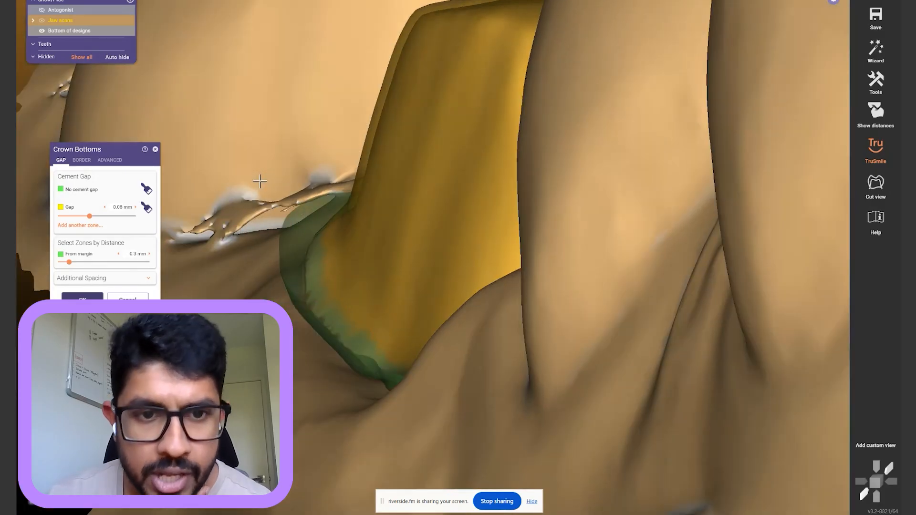
right_click_drag(282, 258, 385, 311)
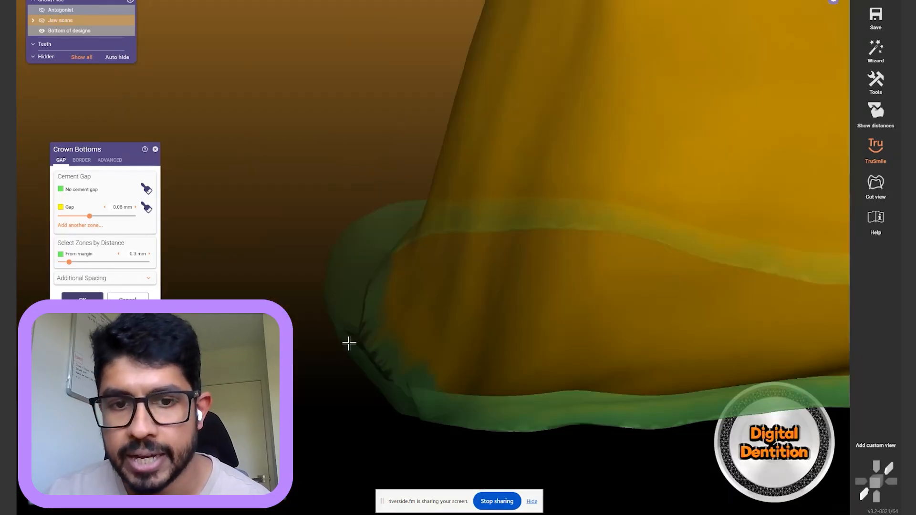
right_click_drag(357, 337, 461, 464)
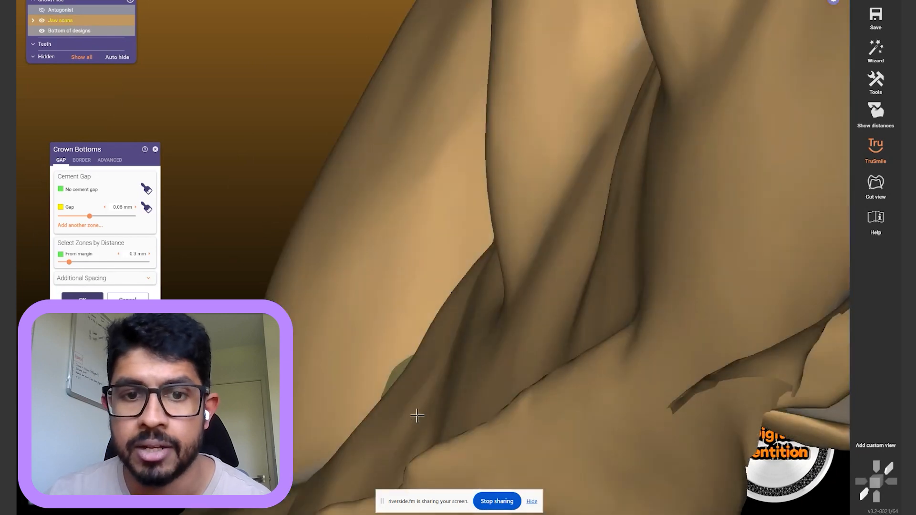
scroll(414, 423, "down", 5)
scroll(388, 331, "up", 3)
scroll(368, 273, "up", 2)
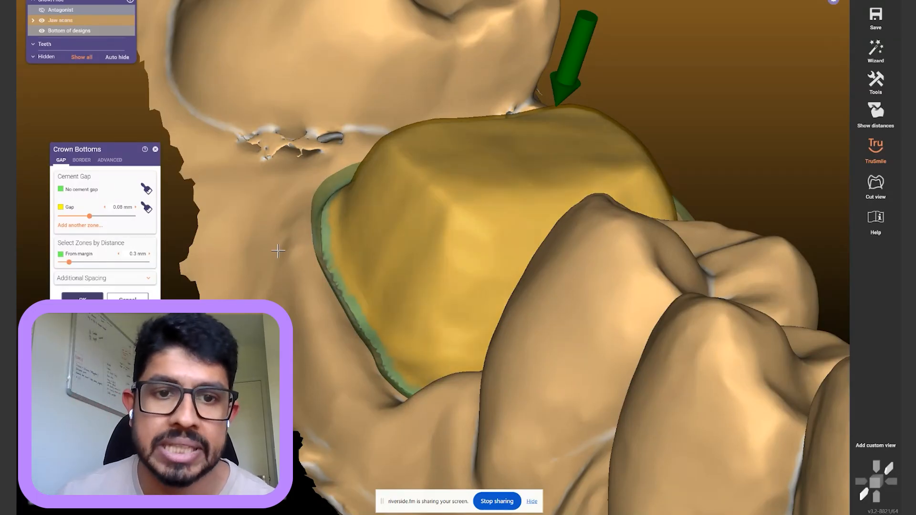
right_click_drag(336, 237, 332, 250)
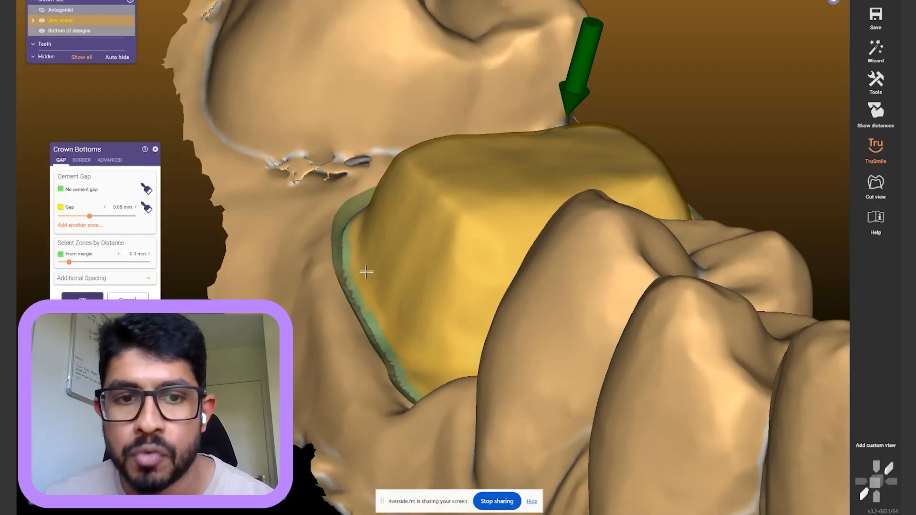
scroll(357, 258, "up", 2)
scroll(357, 258, "up", 1)
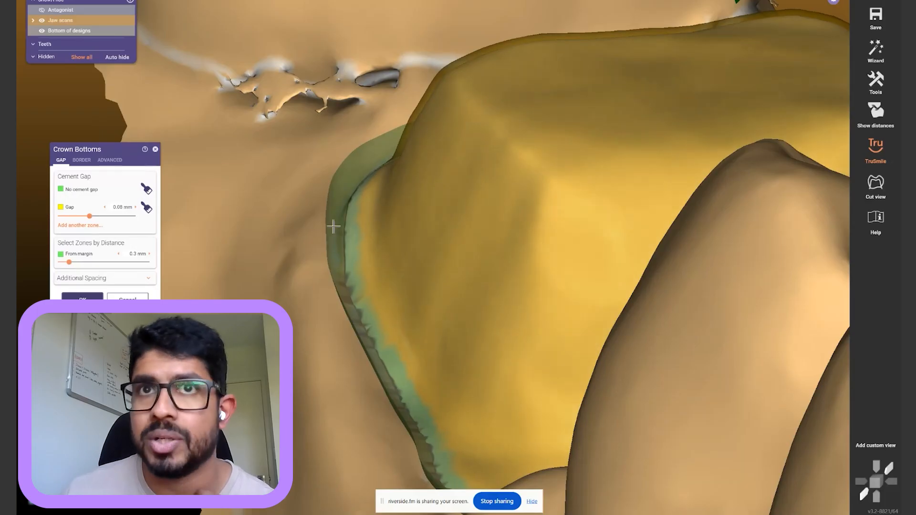
scroll(376, 219, "down", 2)
right_click_drag(377, 235, 377, 232)
On the Border tab, set horizontal and angled border widths to 0.1 mm and check the margin
left_click(82, 160)
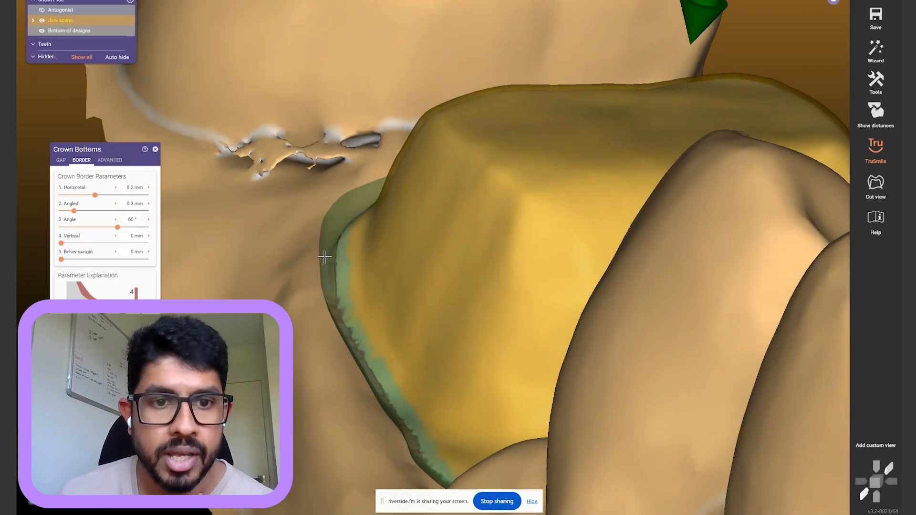
scroll(329, 256, "up", 3)
mouse_move(367, 258)
right_mouse_down()
mouse_move(462, 270)
mouse_move(377, 253)
right_mouse_up()
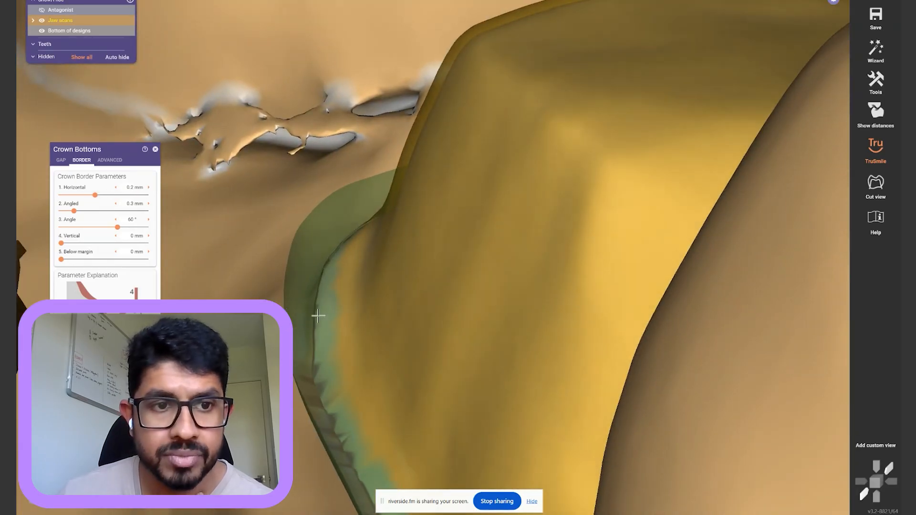
left_click_drag(95, 196, 78, 195)
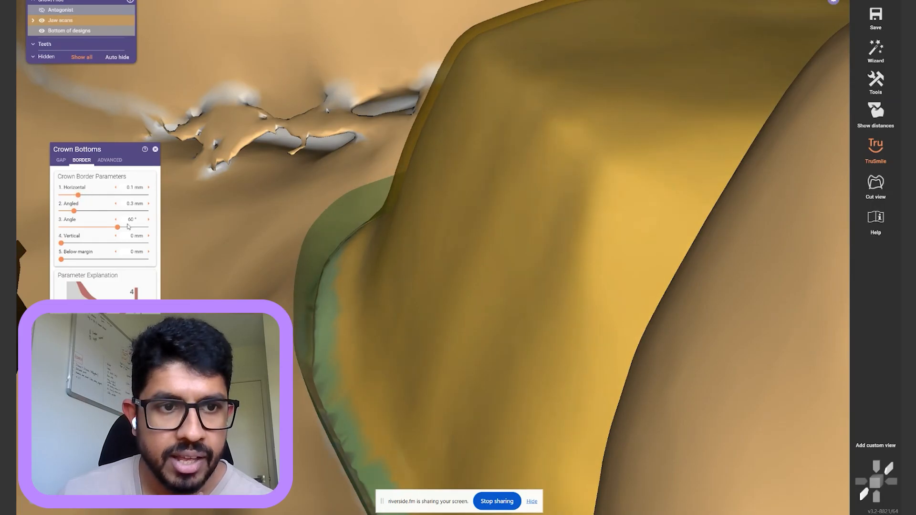
left_click_drag(74, 214, 67, 214)
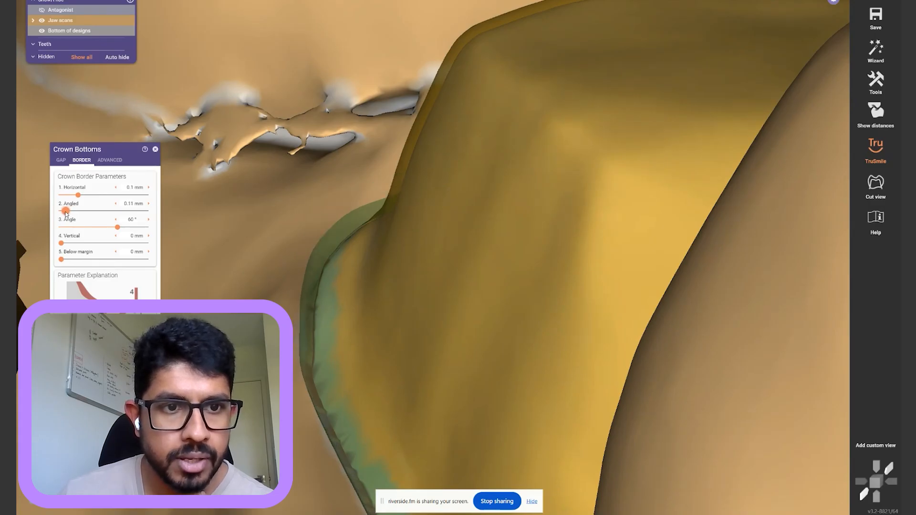
left_click_drag(64, 214, 65, 213)
scroll(435, 325, "down", 3)
right_click_drag(435, 325, 441, 323)
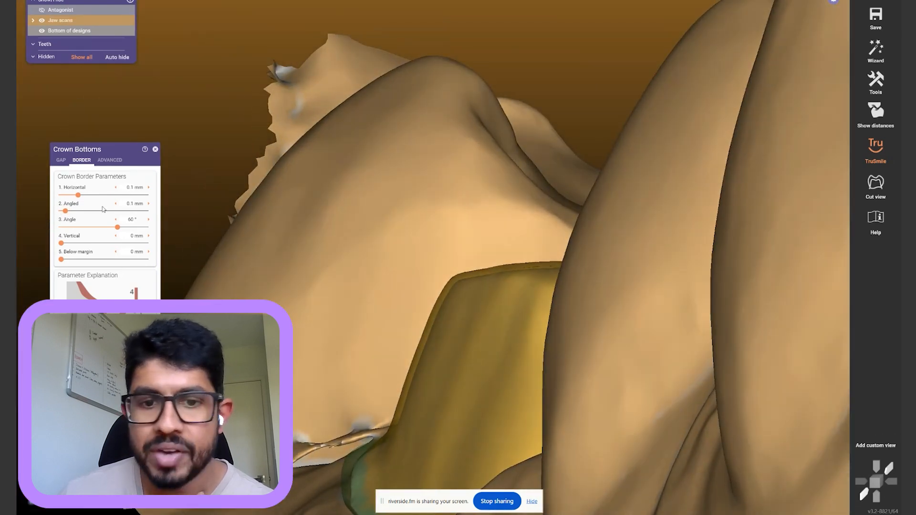
right_click_drag(416, 234, 422, 313)
scroll(360, 247, "up", 4)
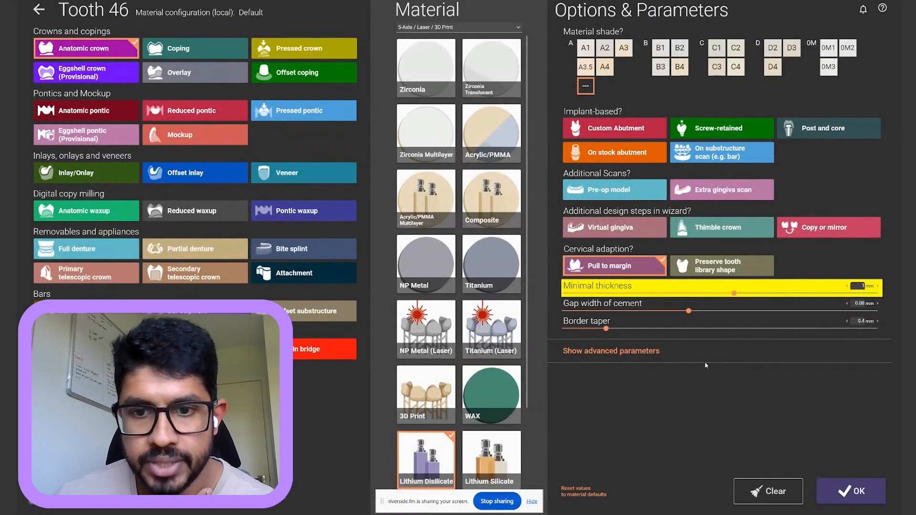
Show advanced parameters and lower tooth 46's horizontal crown margin to about 0.11 mm
left_click(705, 355)
scroll(678, 392, "down", 2)
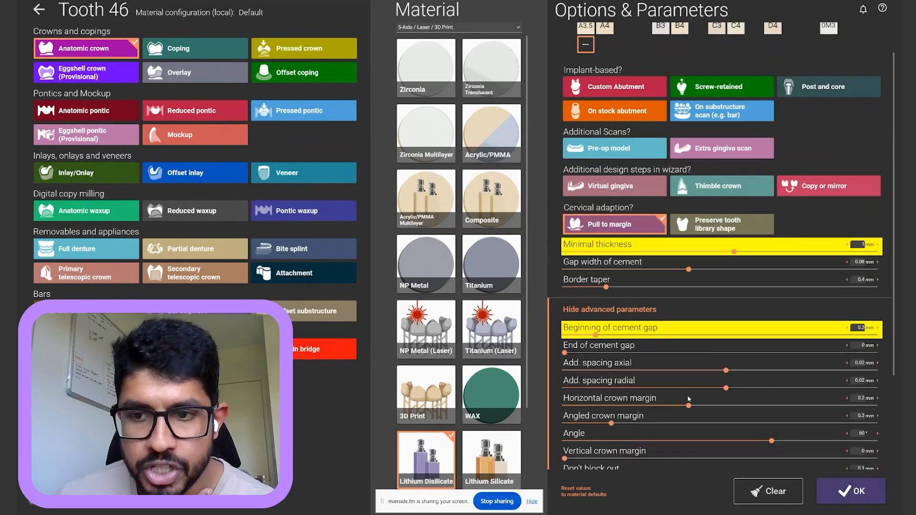
mouse_move(661, 402)
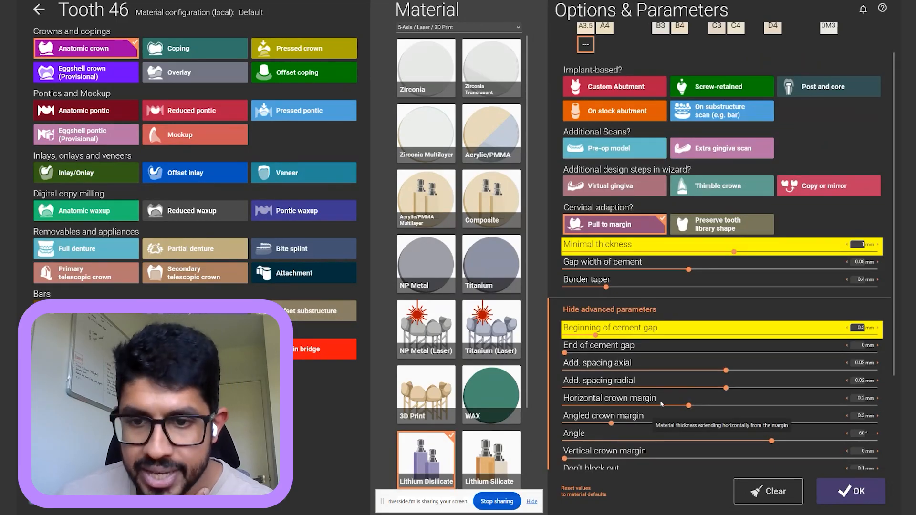
left_click(645, 405)
left_click_drag(641, 411, 633, 411)
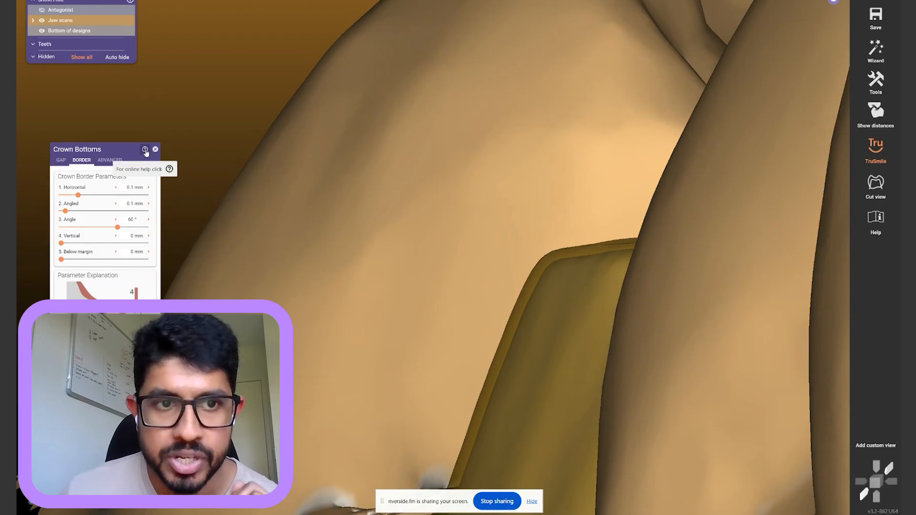
Read the crown-border section of the Crown Bottoms wiki help, then return and orbit to the margin
left_click(145, 150)
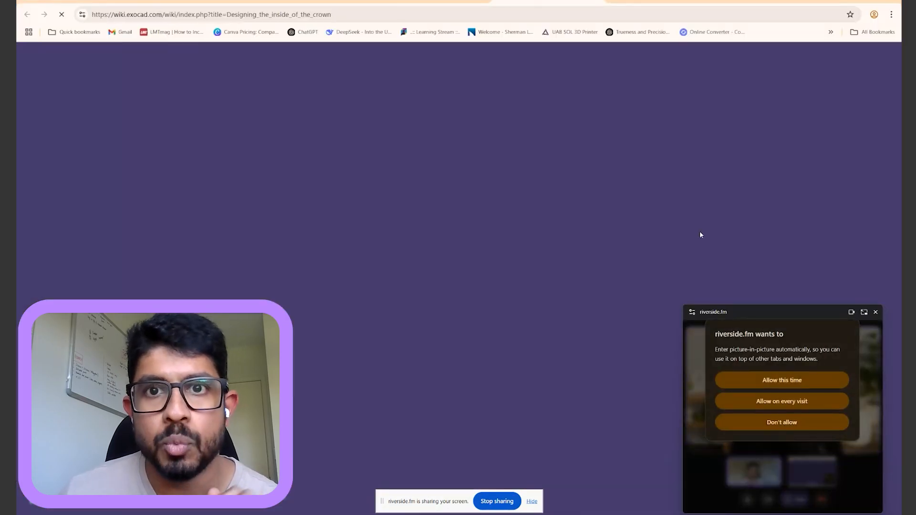
scroll(666, 256, "down", 3)
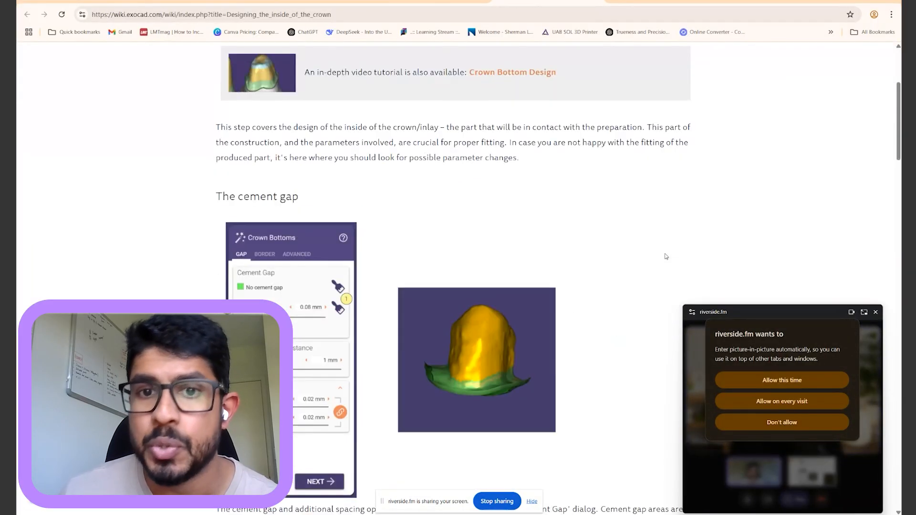
scroll(666, 256, "down", 3)
scroll(666, 257, "down", 10)
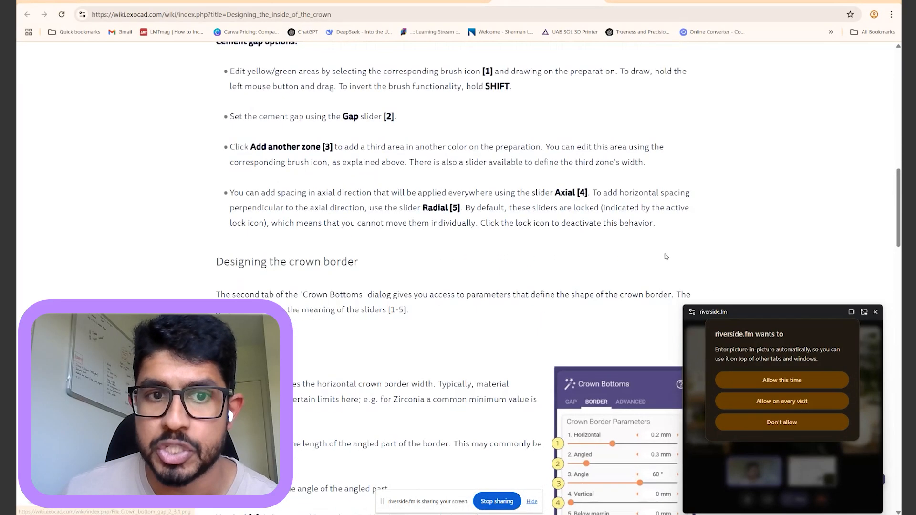
left_click(842, 1)
right_click_drag(345, 309, 471, 402)
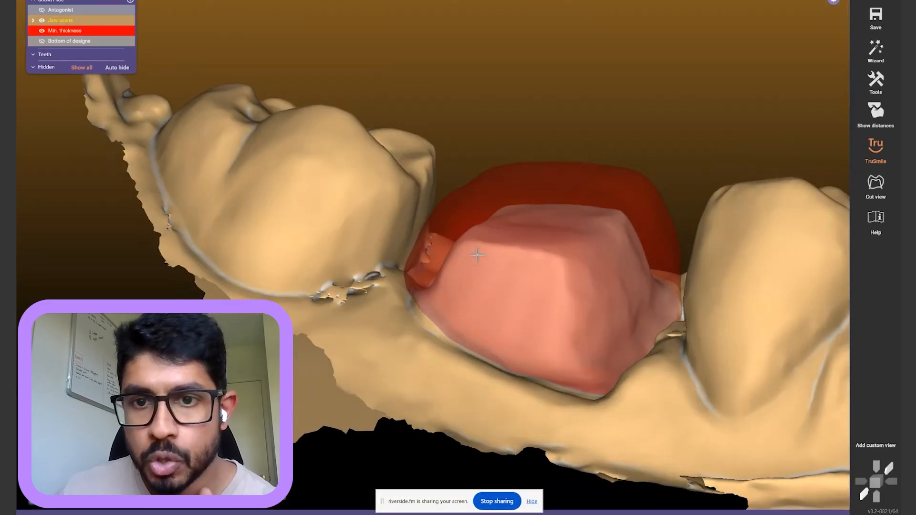
Try a cross-section cut through the crown, then close it again
scroll(556, 186, "up", 3)
right_click_drag(557, 187, 577, 186)
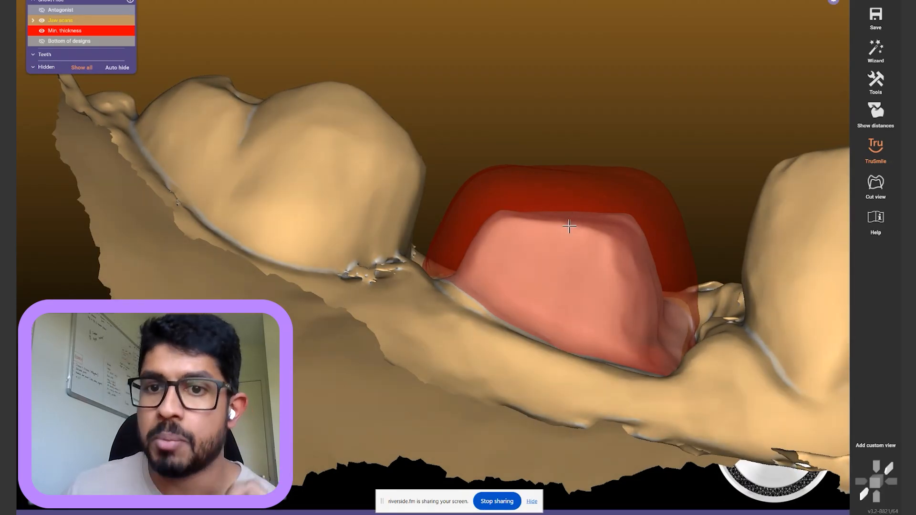
right_click_drag(585, 190, 589, 188)
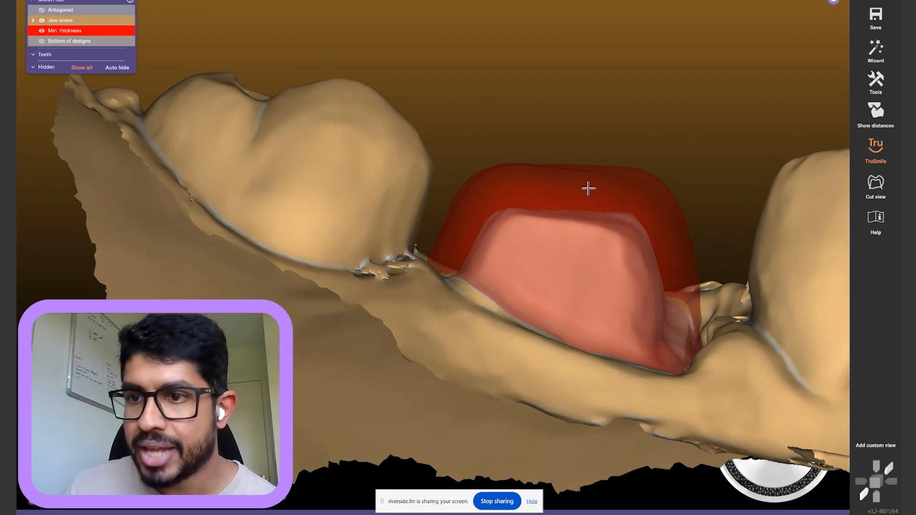
left_click(879, 185)
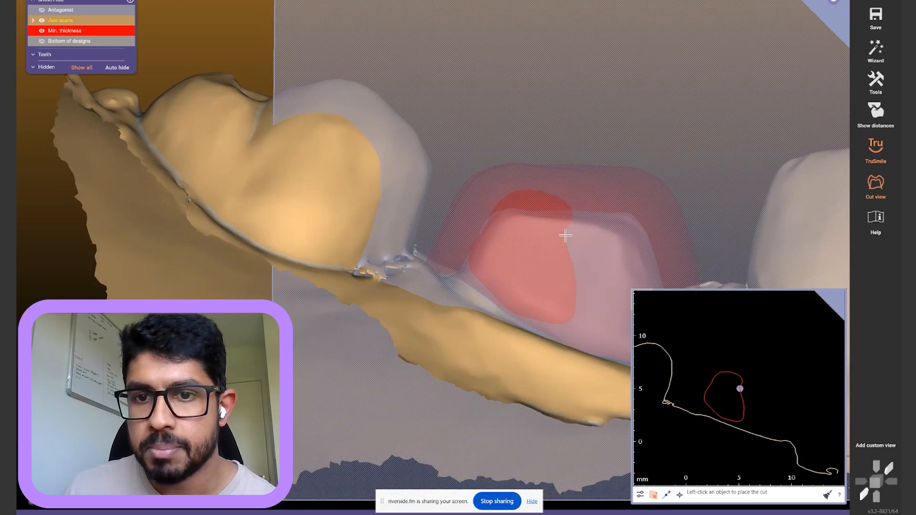
left_click(565, 235)
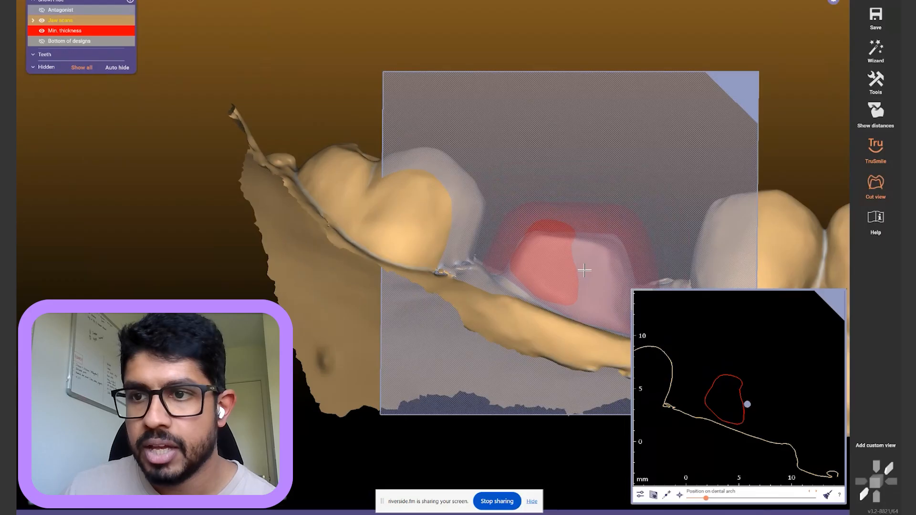
left_click(880, 187)
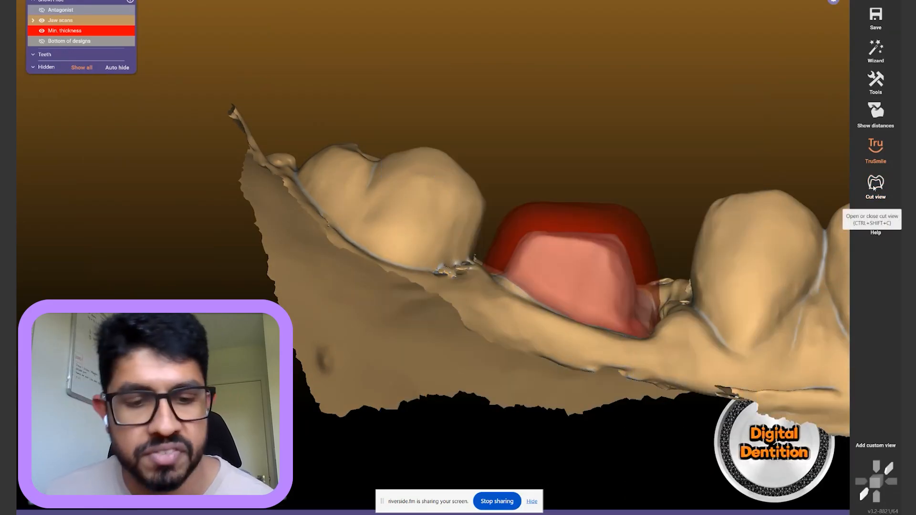
Pan the jaw and toggle Cut view with Ctrl+Shift+C to show the crown profile
middle_click_drag(645, 183, 533, 174)
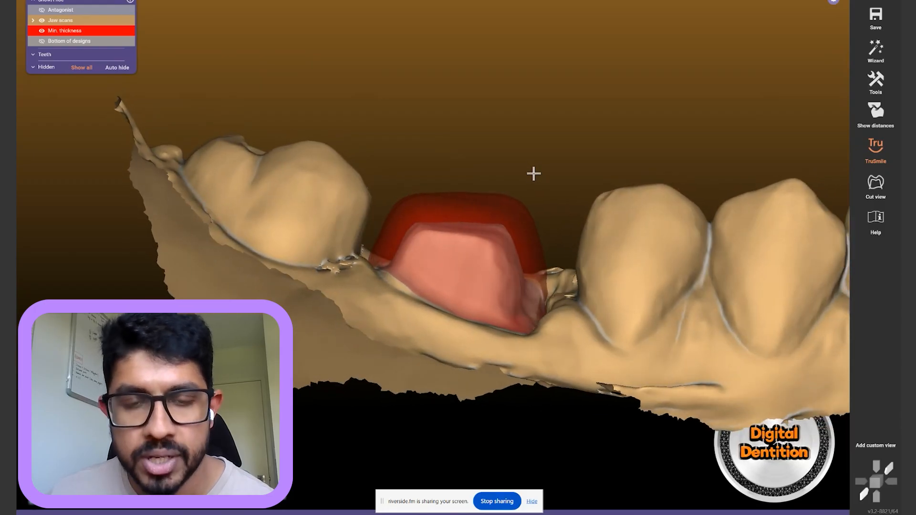
key("ctrl+shift+c")
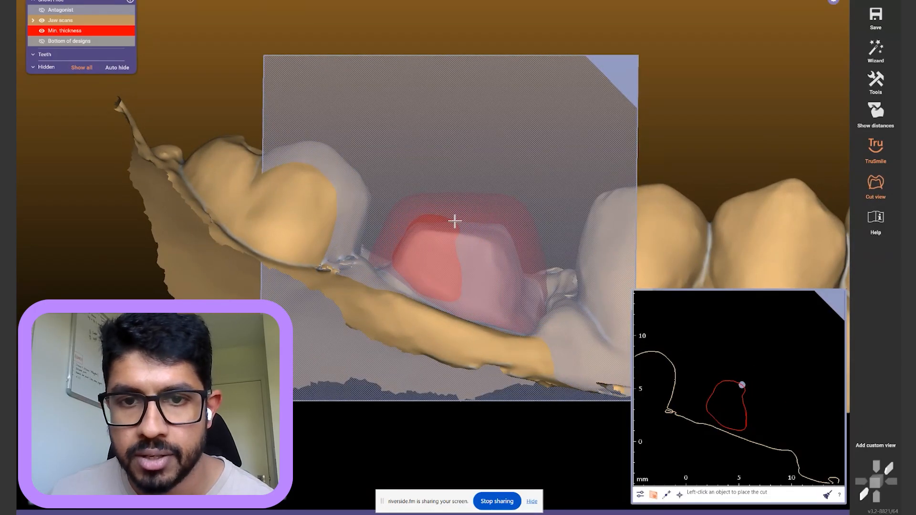
key("ctrl+shift+c")
key("ctrl+shift+c")
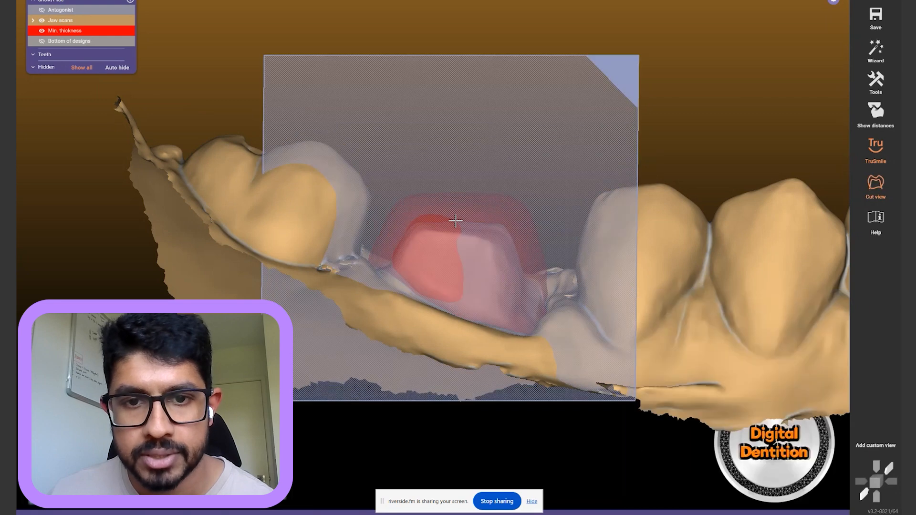
key("ctrl+shift+c")
key("ctrl+shift+c")
key("ctrl+shift+c")
key("ctrl+shift+c")
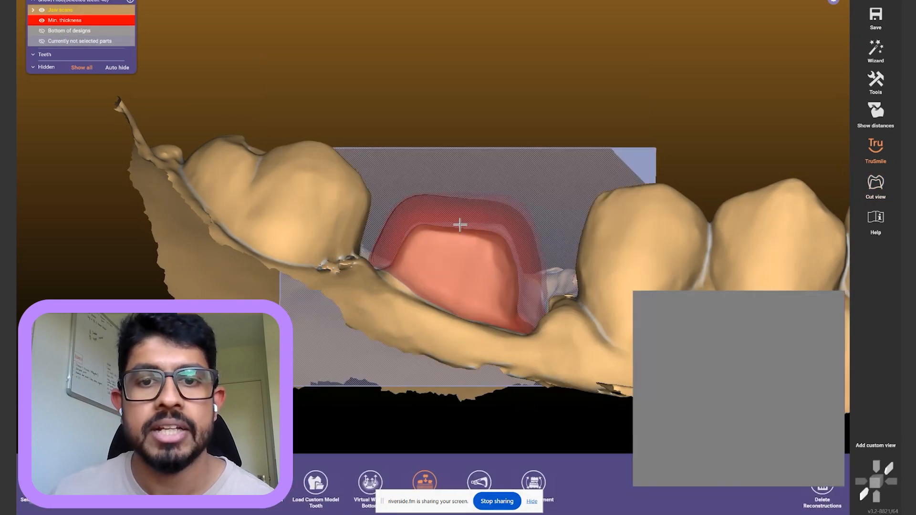
Turn the cut plane upright across the crown and read its thickness of about 1.609
right_click_drag(460, 225, 506, 264)
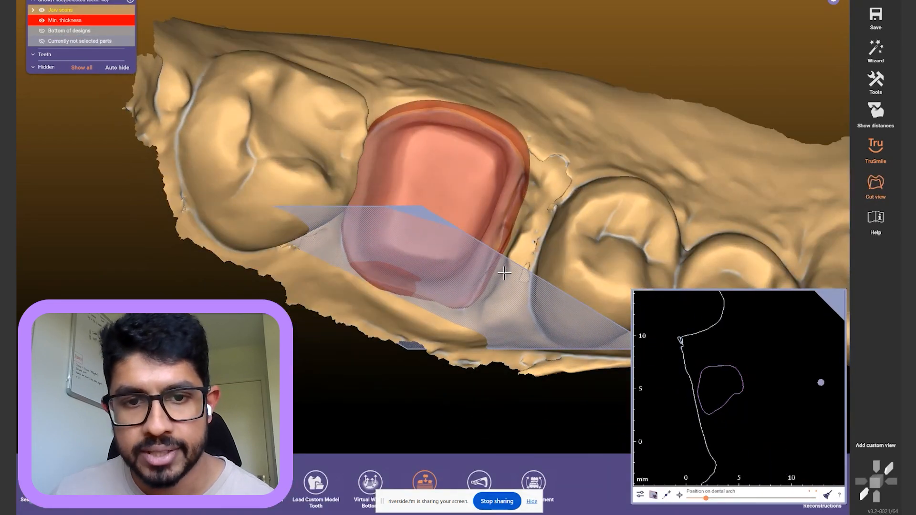
left_click_drag(300, 200, 481, 357)
right_click_drag(546, 253, 559, 252)
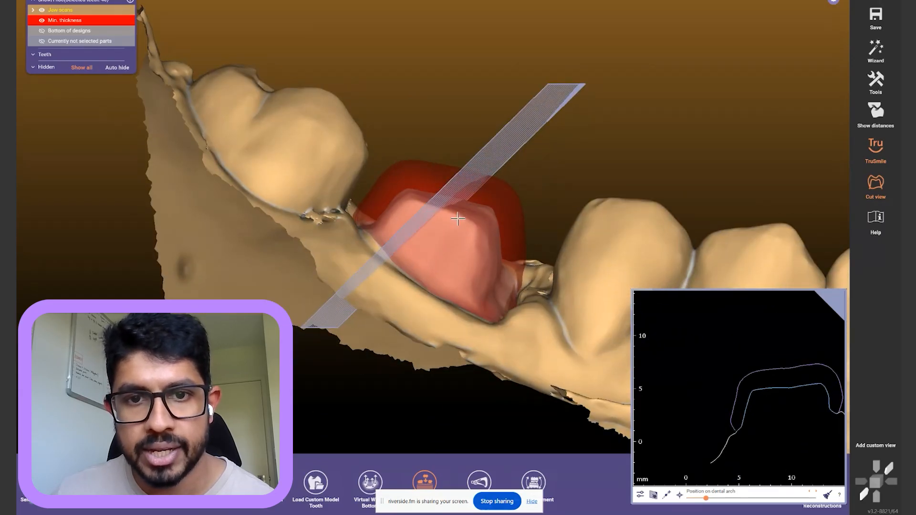
mouse_move(568, 82)
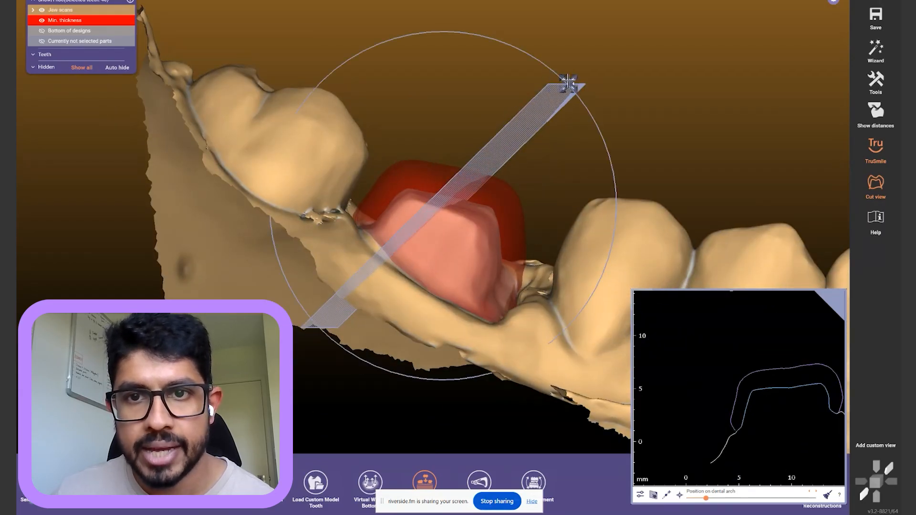
left_click_drag(566, 82, 513, 61)
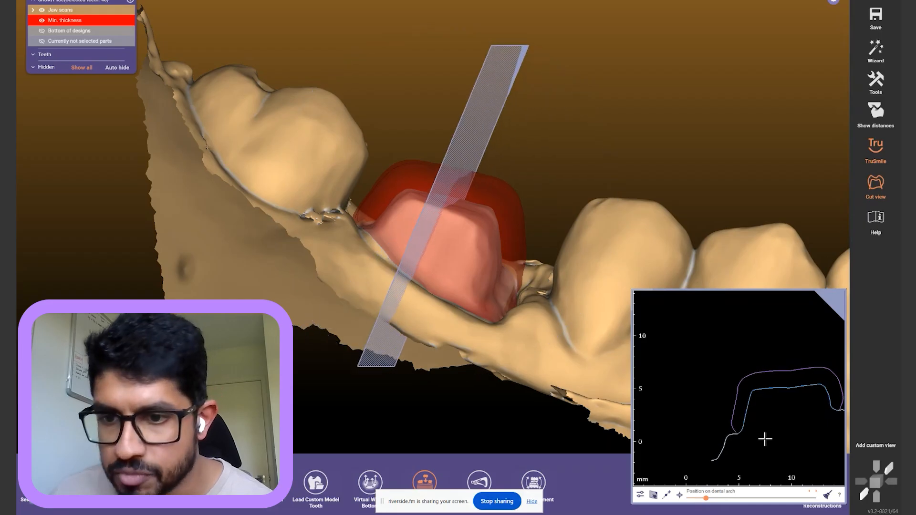
scroll(779, 370, "up", 1)
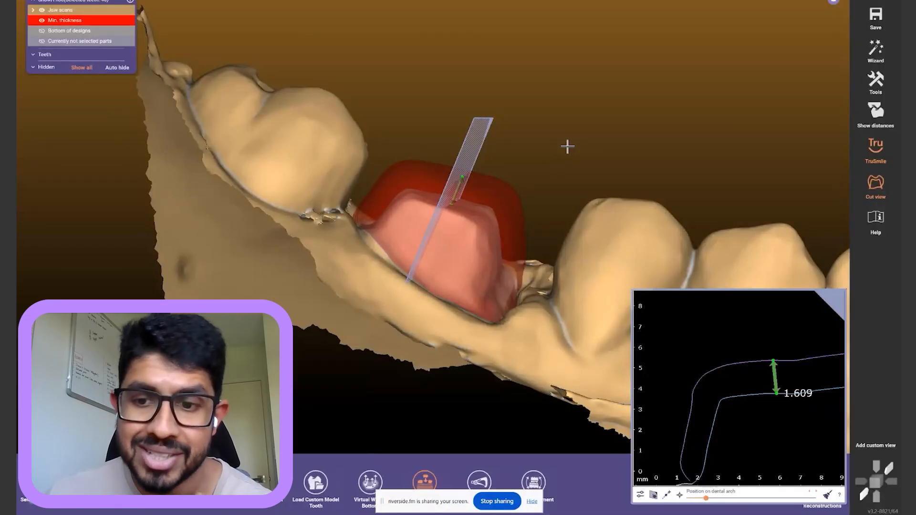
right_click_drag(575, 156, 576, 104)
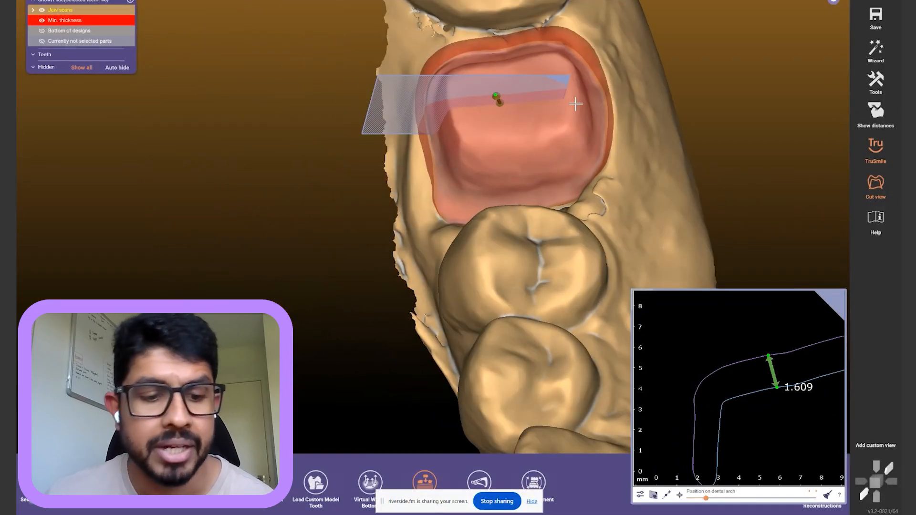
Close Cut view, return to a top-down view and open Place Model Tooth for tooth 46
key("c")
right_click_drag(649, 115, 649, 115)
right_click_drag(558, 138, 548, 143)
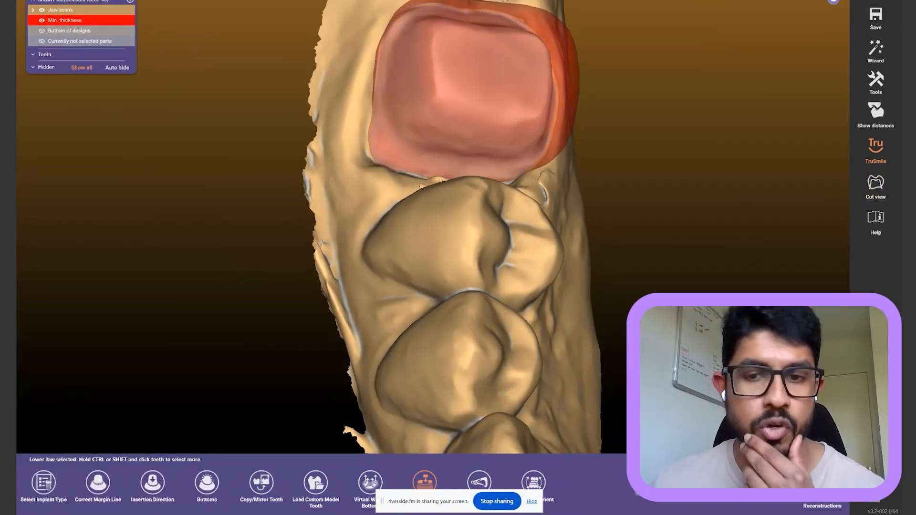
left_click(876, 52)
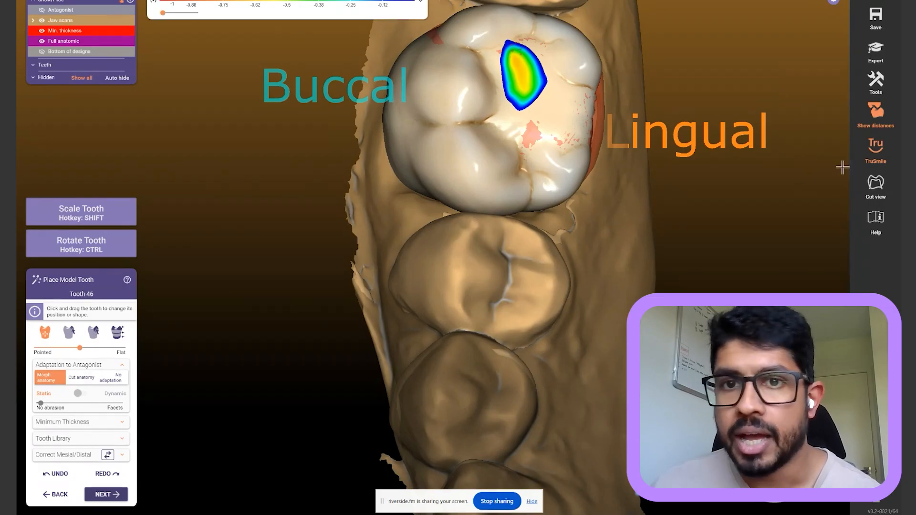
Show the antagonist and set Adaptation to Antagonist to No adaptation
right_click_drag(846, 144, 520, 135)
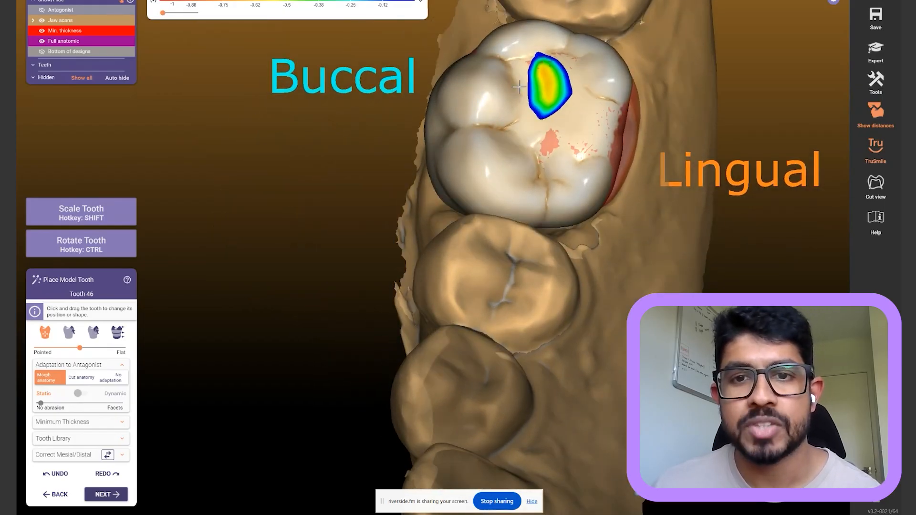
scroll(551, 149, "up", 3)
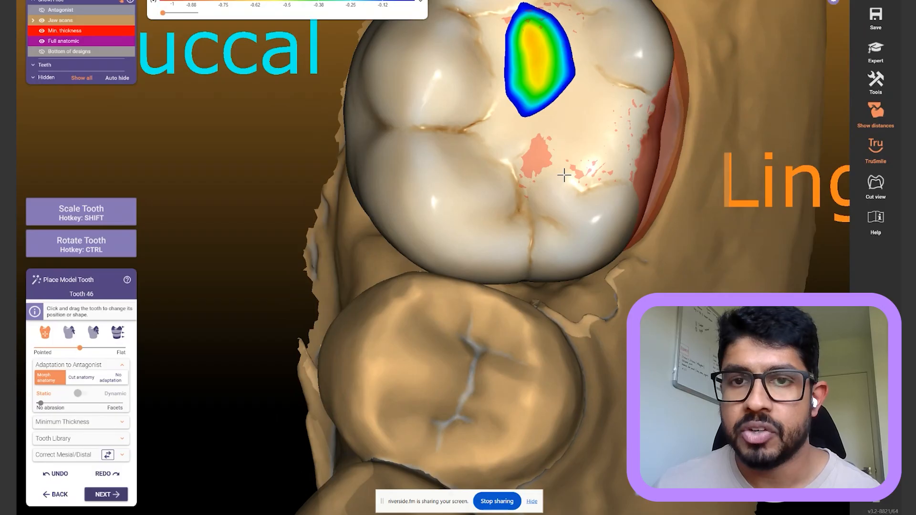
scroll(565, 175, "down", 4)
right_click_drag(568, 172, 654, 201)
key("a")
key("a")
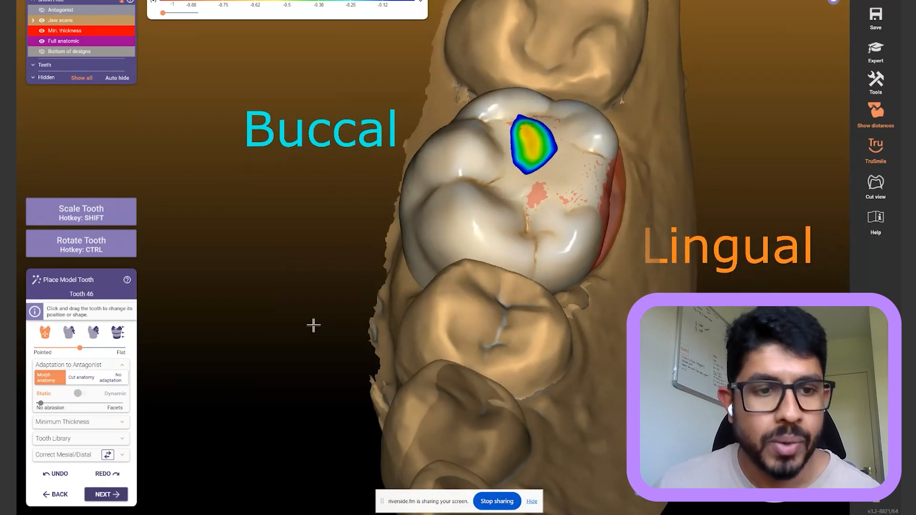
left_click(120, 381)
right_click_drag(296, 260, 296, 259)
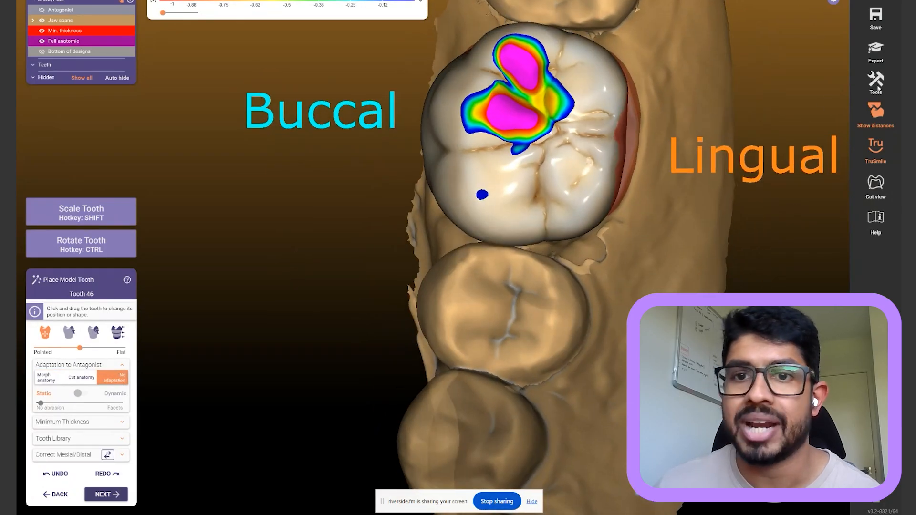
Turn off TruSmile shading and switch the tooth library to Gebdi Tribos L1
left_click(874, 156)
mouse_move(690, 93)
right_mouse_down()
mouse_move(679, 78)
mouse_move(697, 94)
right_mouse_up()
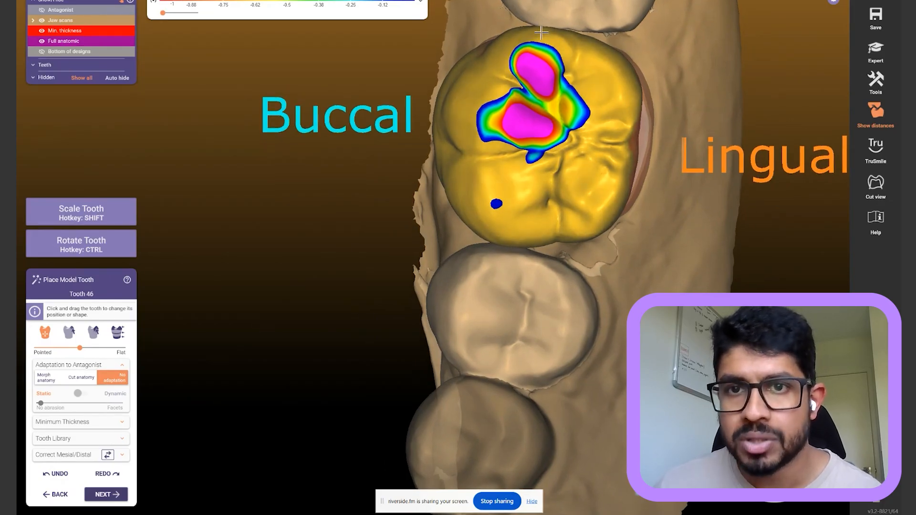
left_click_drag(598, 177, 588, 165, "ctrl")
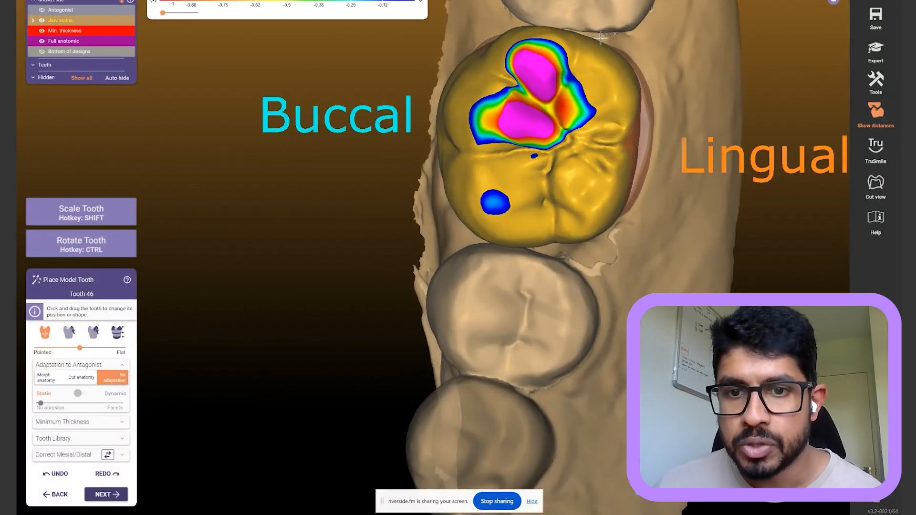
left_click(107, 440)
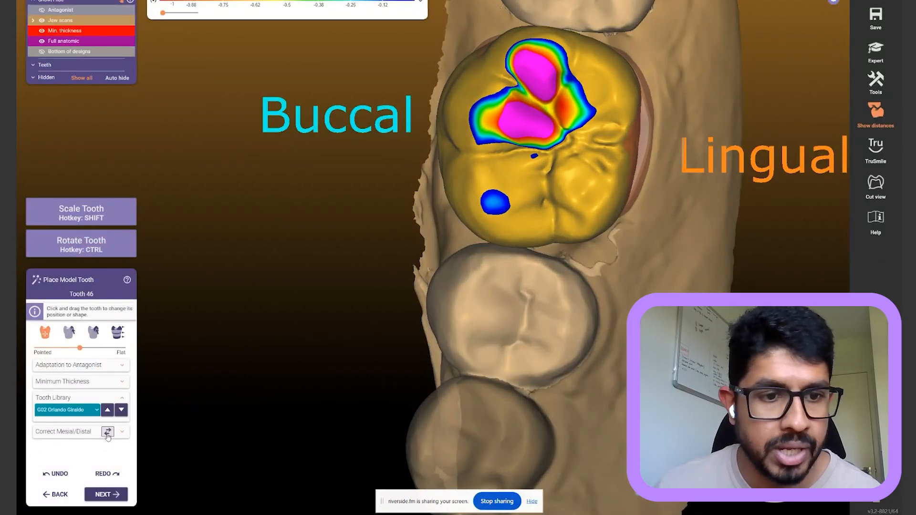
left_click(121, 411)
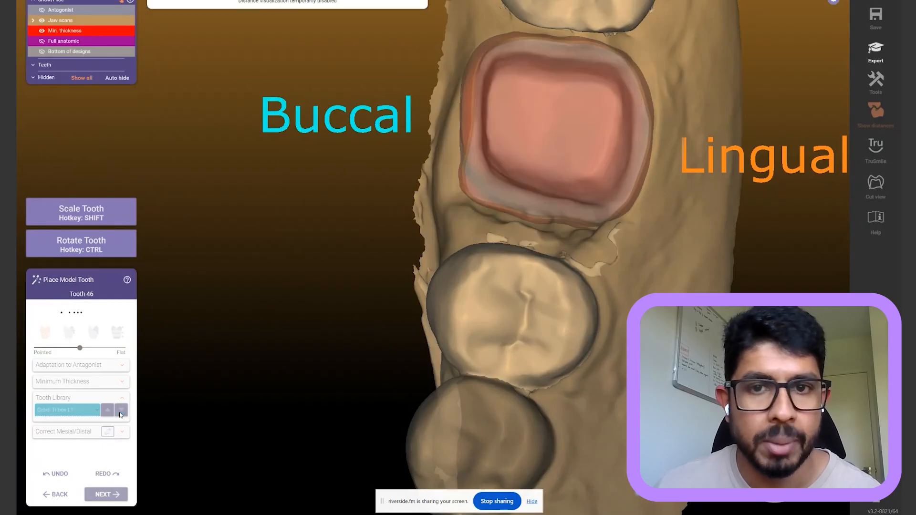
left_click_drag(548, 133, 556, 138)
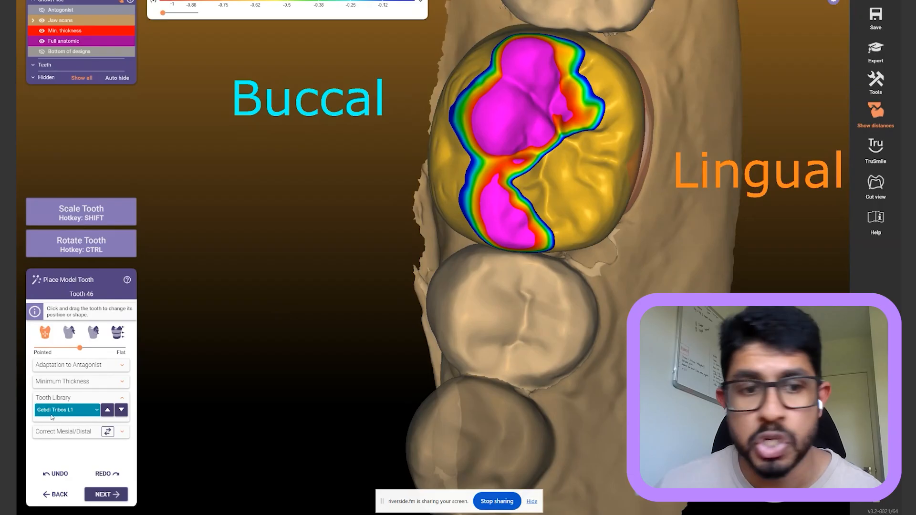
left_click(118, 400)
Orbit around the placed crown to check its antagonist overlap on the buccal cusps
right_click_drag(377, 284, 404, 270)
left_click_drag(564, 160, 569, 159, "ctrl")
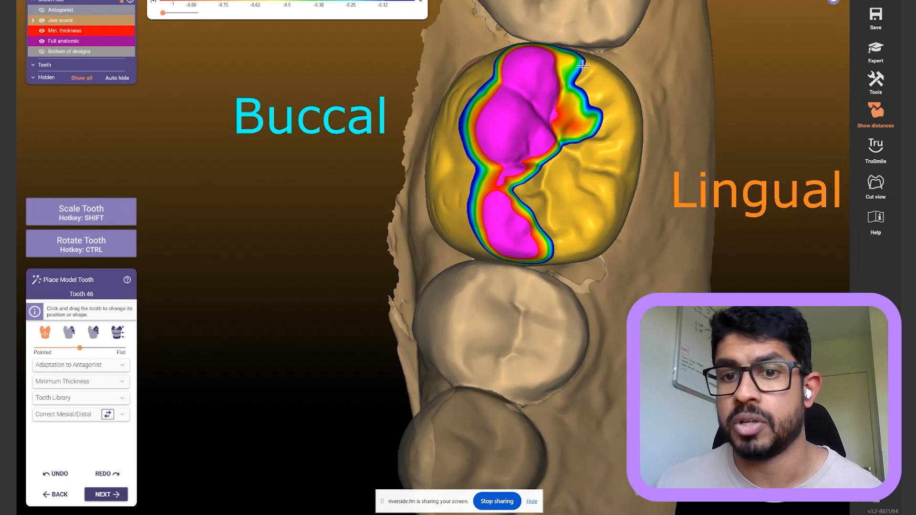
right_click_drag(552, 283, 575, 291)
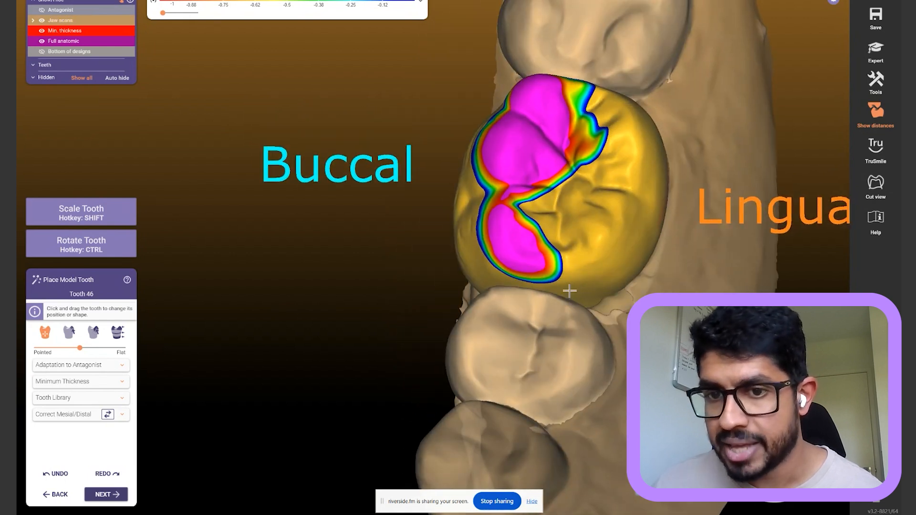
right_click_drag(599, 84, 605, 63)
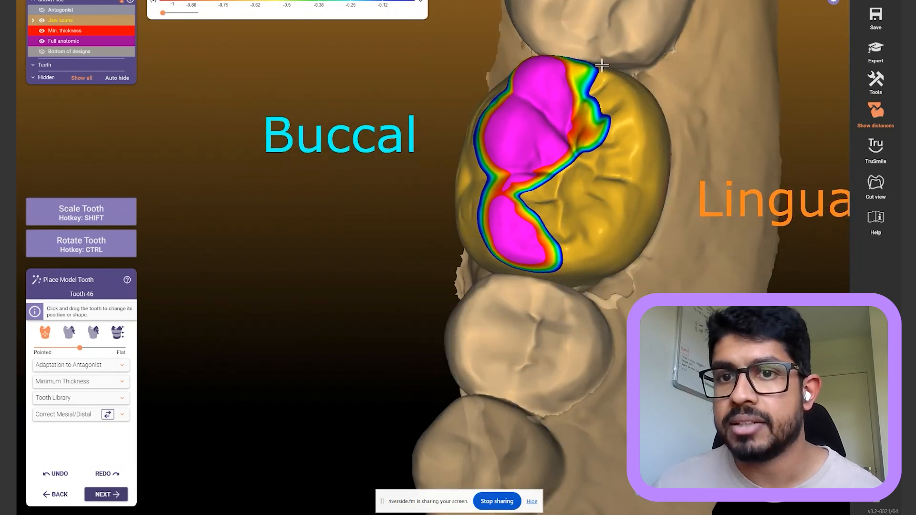
right_click_drag(668, 85, 594, 59)
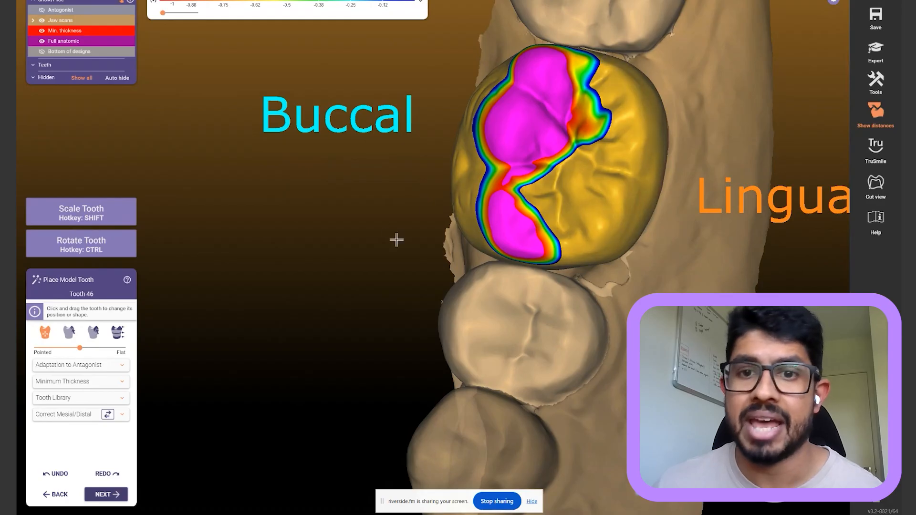
scroll(442, 261, "down", 2)
right_click_drag(442, 261, 440, 266)
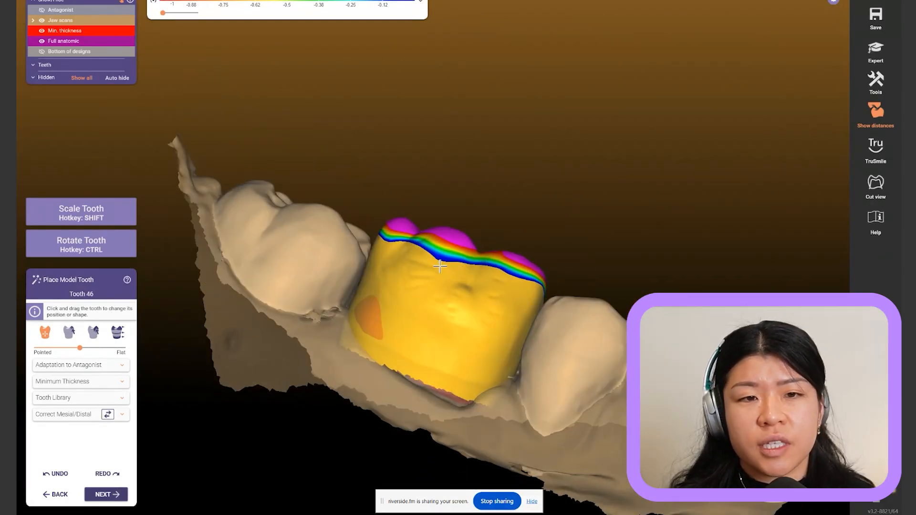
Browse the tooth libraries, briefly trying C02 Orlando Giraldo, then switch back
left_click(115, 400)
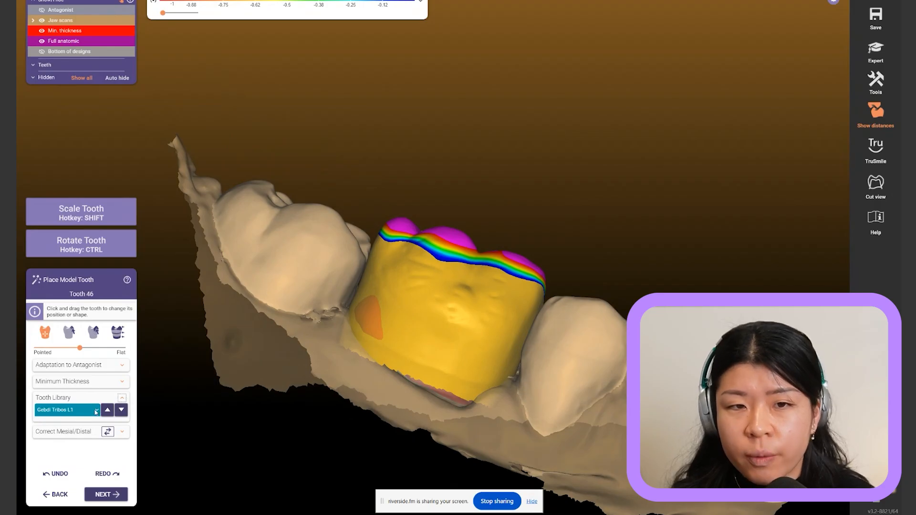
left_click(95, 412)
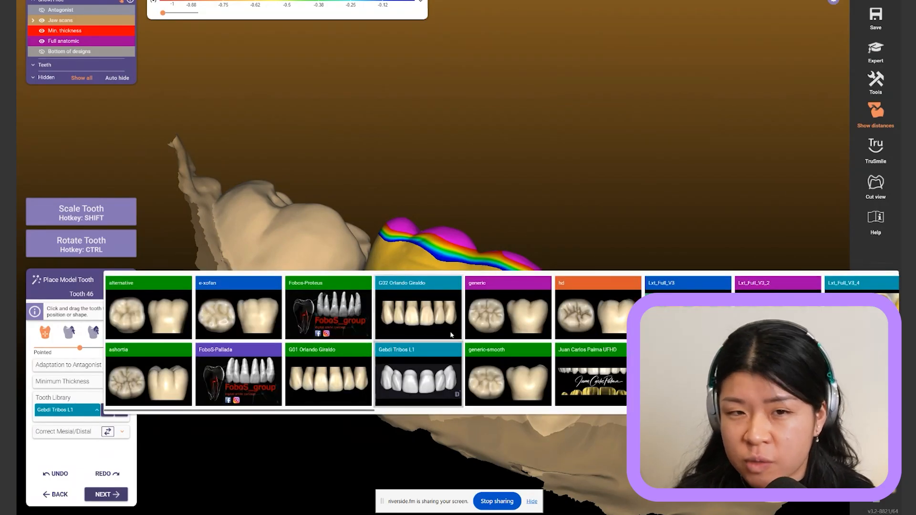
scroll(451, 335, "down", 3)
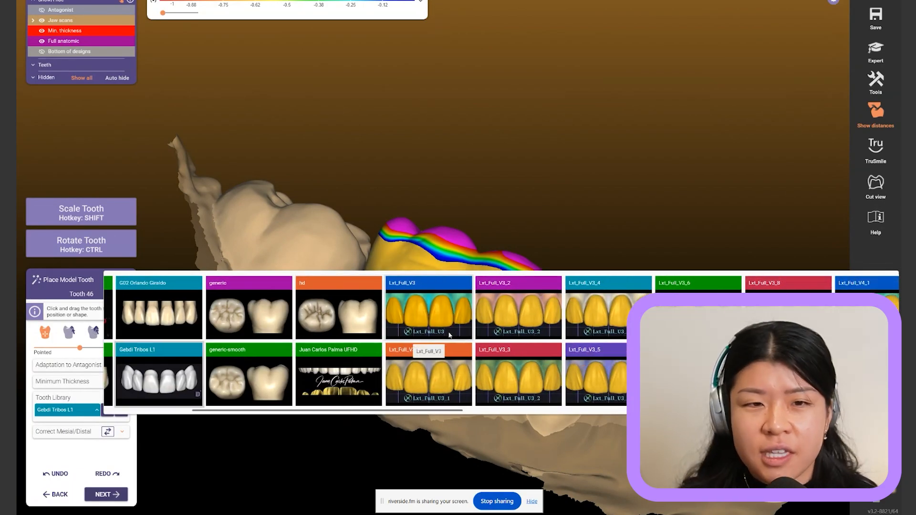
left_click(549, 148)
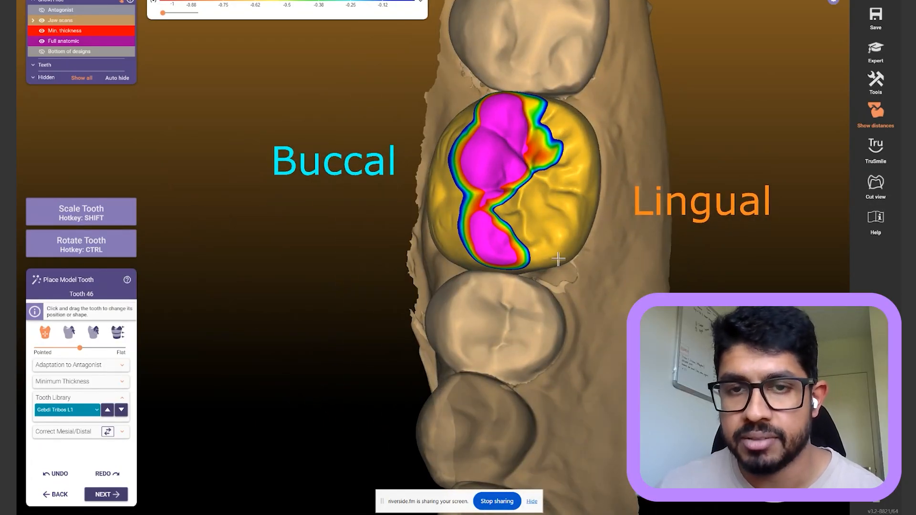
right_click_drag(606, 113, 604, 117)
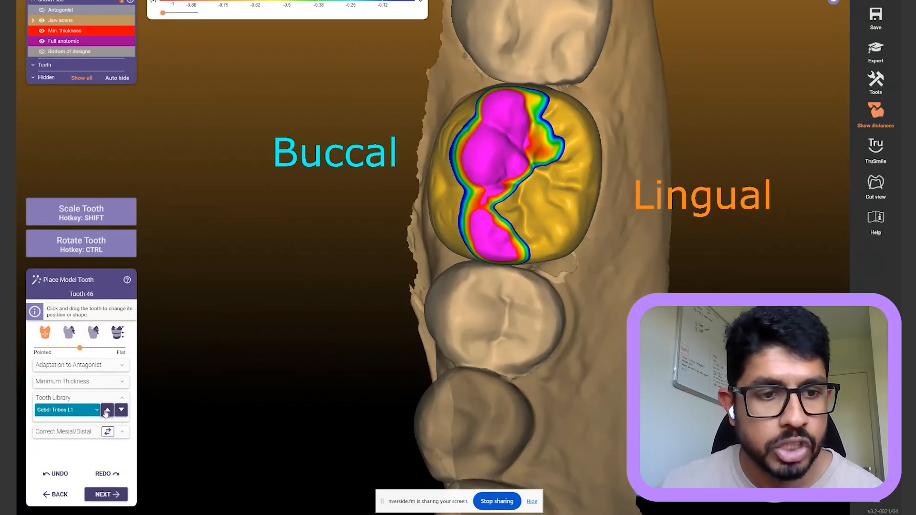
left_click(107, 411)
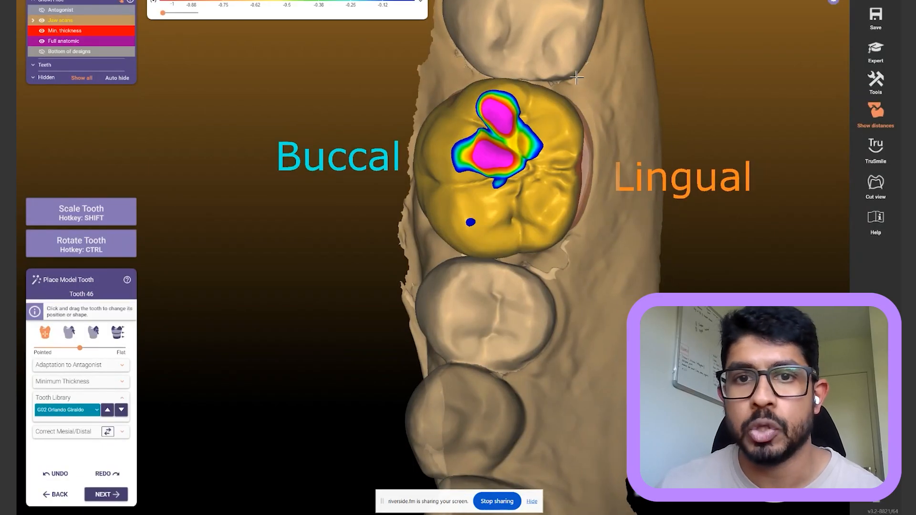
Reload the Gebdi Tribos L1 tooth, then rotate, shift lingually and lower the crown
right_click_drag(577, 78, 591, 79)
mouse_move(456, 176)
left_mouse_down("ctrl")
mouse_move(456, 189)
mouse_move(455, 171)
left_mouse_up("ctrl")
right_click_drag(428, 174, 417, 172)
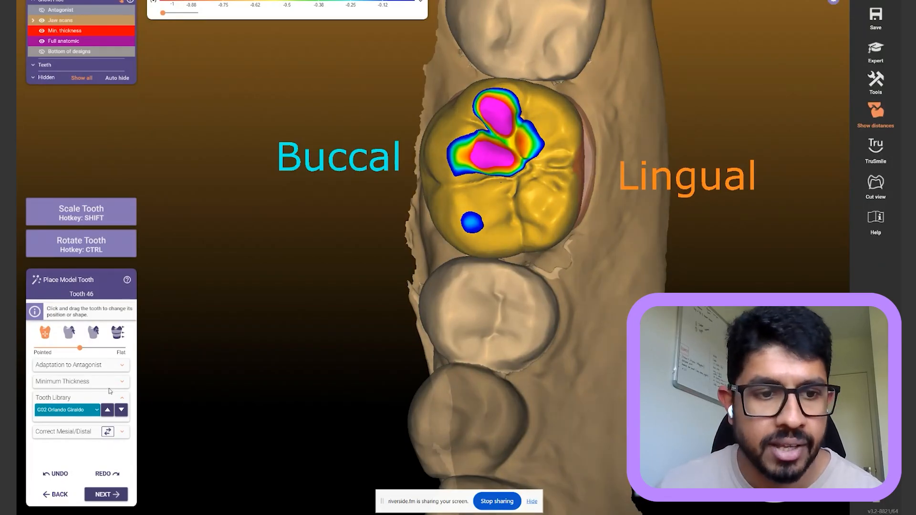
left_click(122, 410)
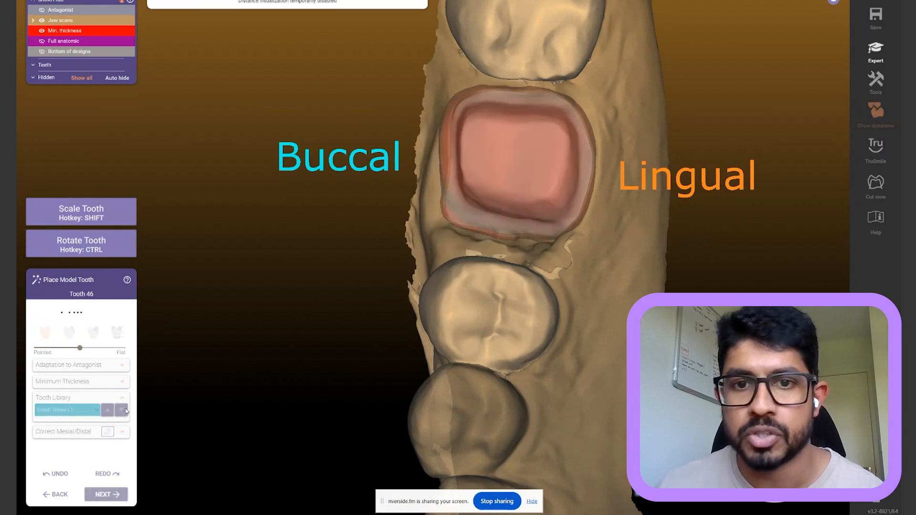
mouse_move(465, 190)
left_mouse_down()
mouse_move(476, 193)
mouse_move(474, 221)
mouse_move(481, 186)
left_mouse_up()
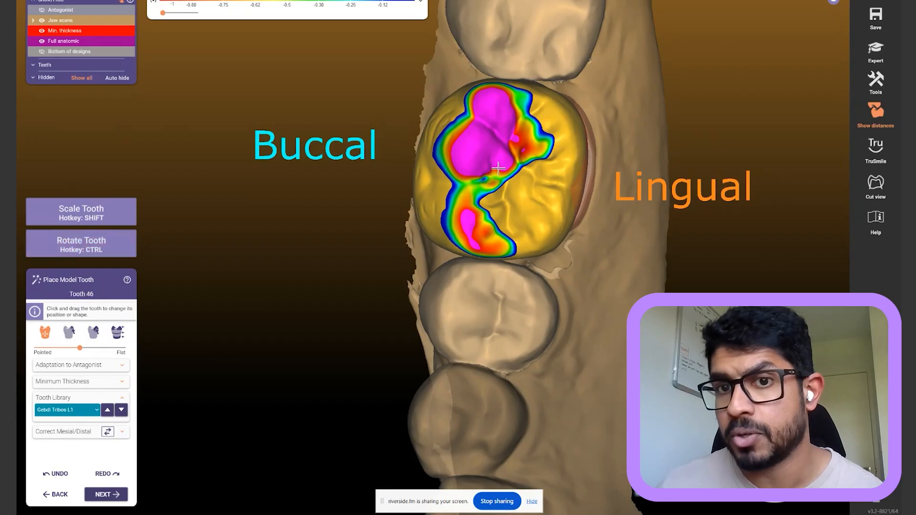
right_click_drag(432, 324, 429, 270)
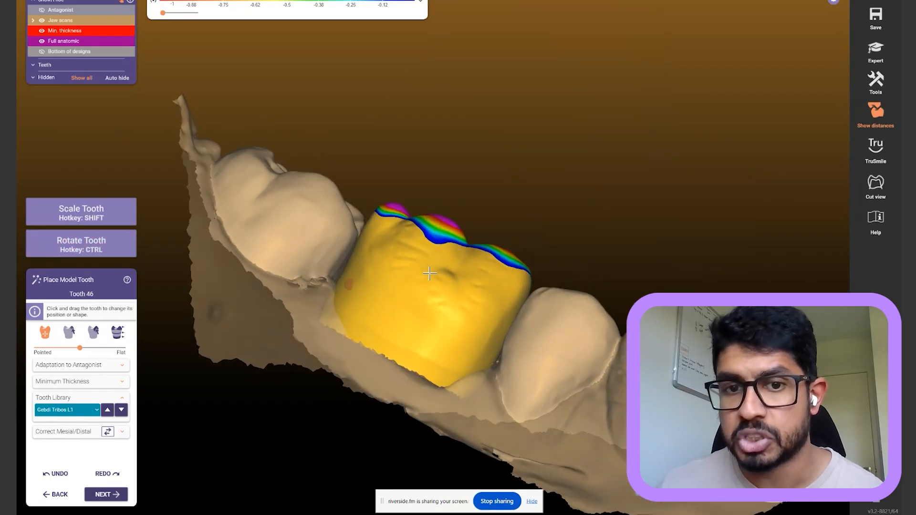
left_click_drag(430, 270, 431, 280)
right_click_drag(513, 201, 510, 204)
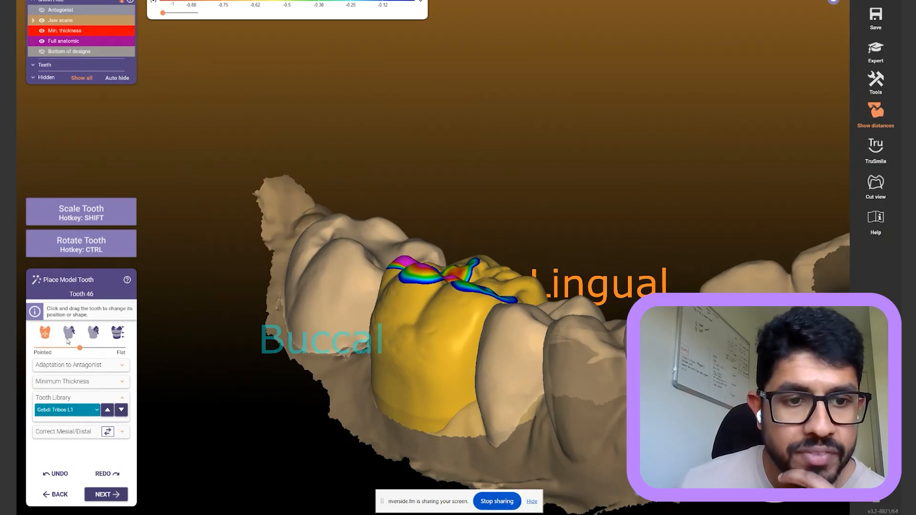
Free-form the crown's occlusal surface down to shrink its contact areas
left_click(123, 335)
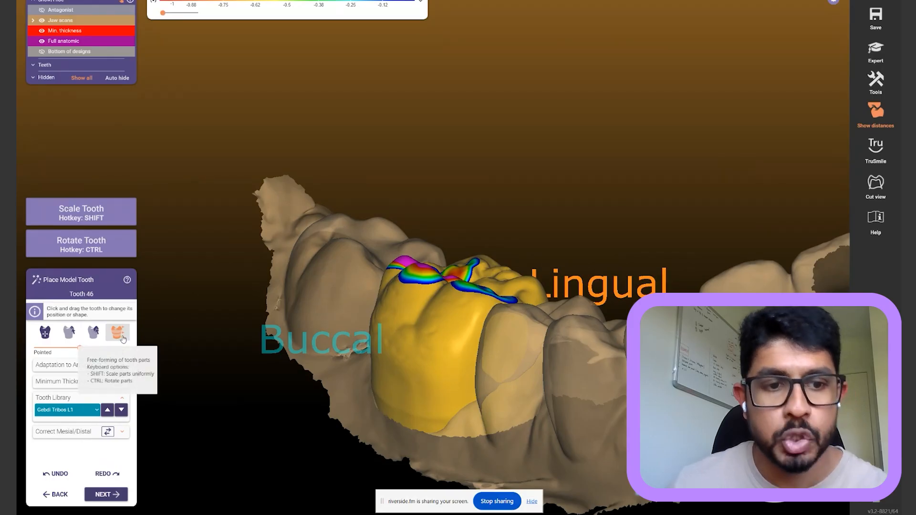
scroll(400, 283, "up", 3)
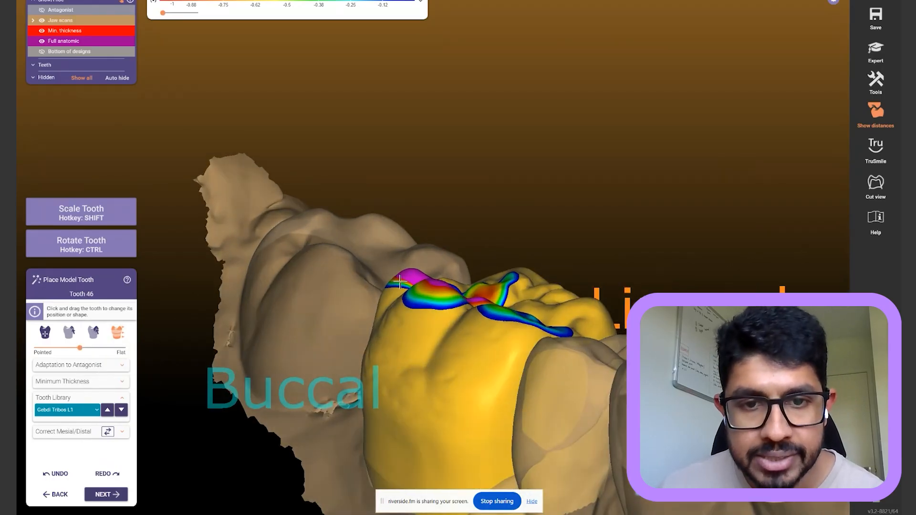
left_click_drag(400, 284, 402, 288)
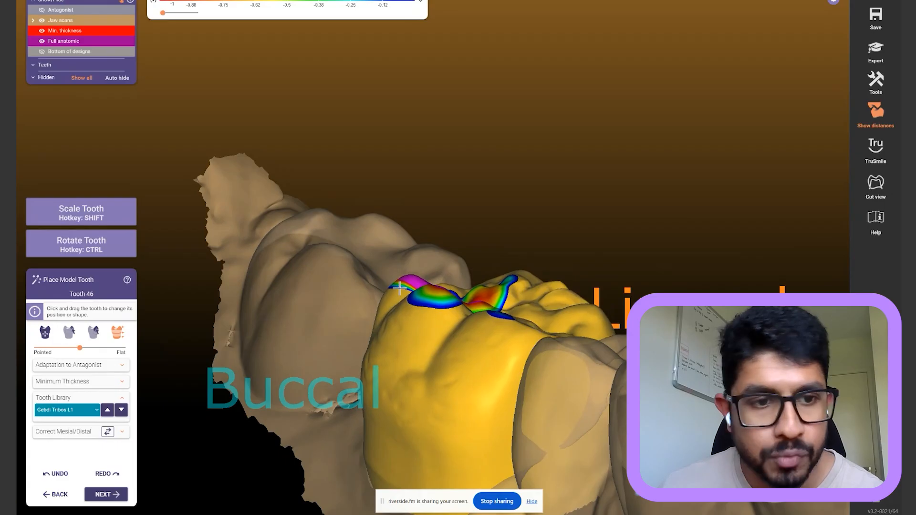
left_click(96, 336)
left_click_drag(402, 285, 412, 292)
Reshape the crown's lingual surface to reduce its antagonist contacts
right_click_drag(513, 231, 535, 185)
right_click_drag(384, 271, 347, 269)
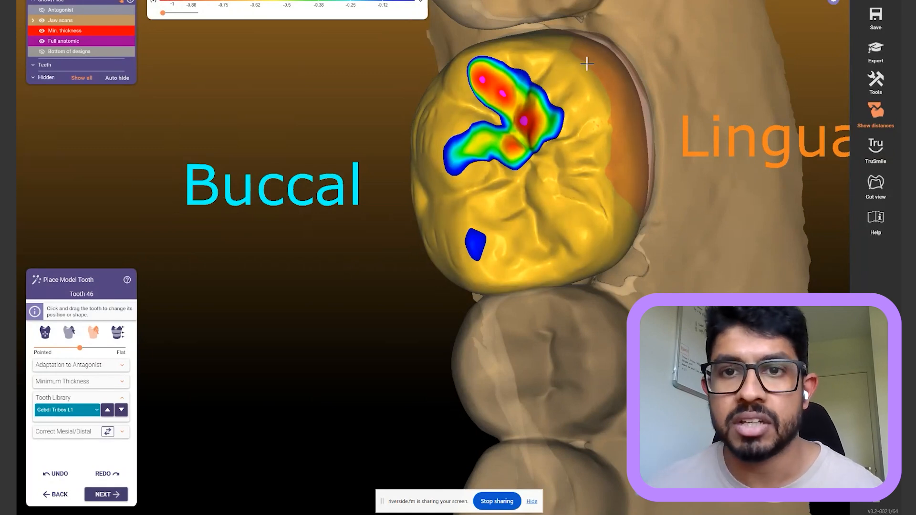
mouse_move(615, 92)
left_mouse_down()
mouse_move(614, 150)
mouse_move(624, 165)
left_mouse_up()
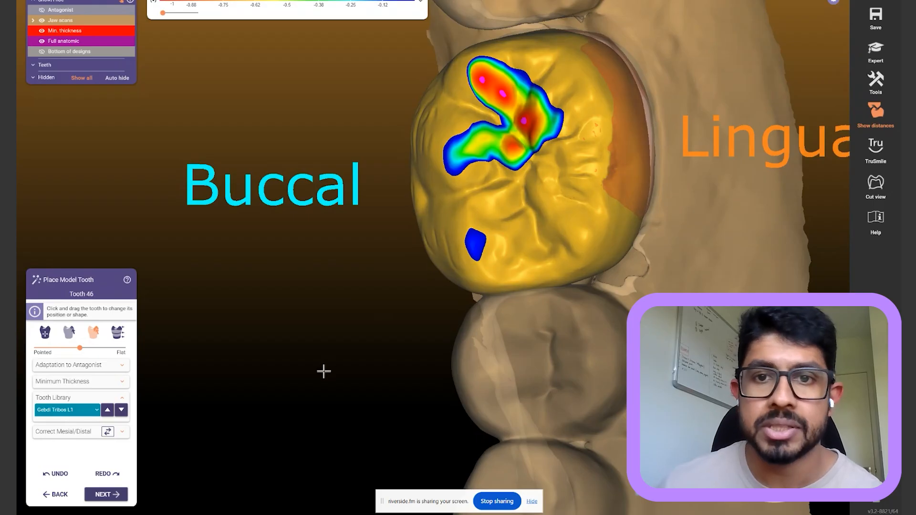
right_click_drag(345, 348, 354, 343)
scroll(353, 344, "down", 1)
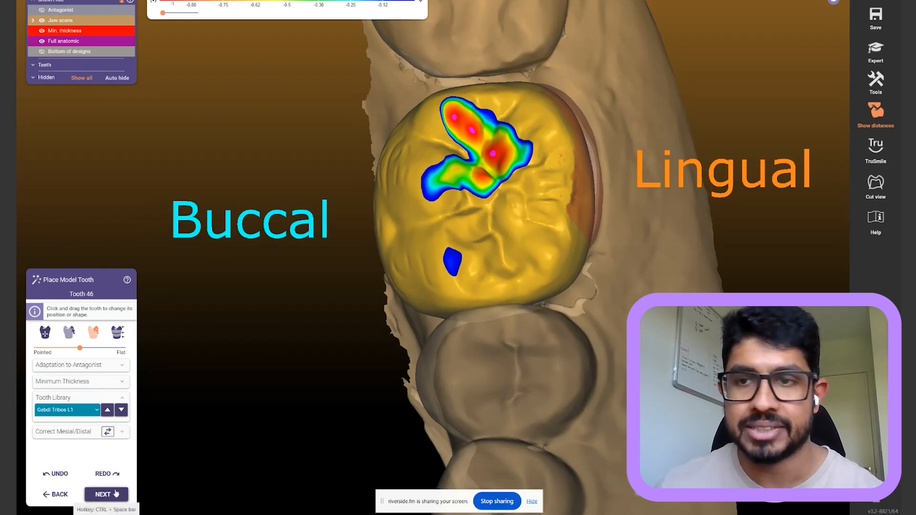
Dismiss the interfering-contacts warning and return to the guided tooth placement step
left_click(879, 53)
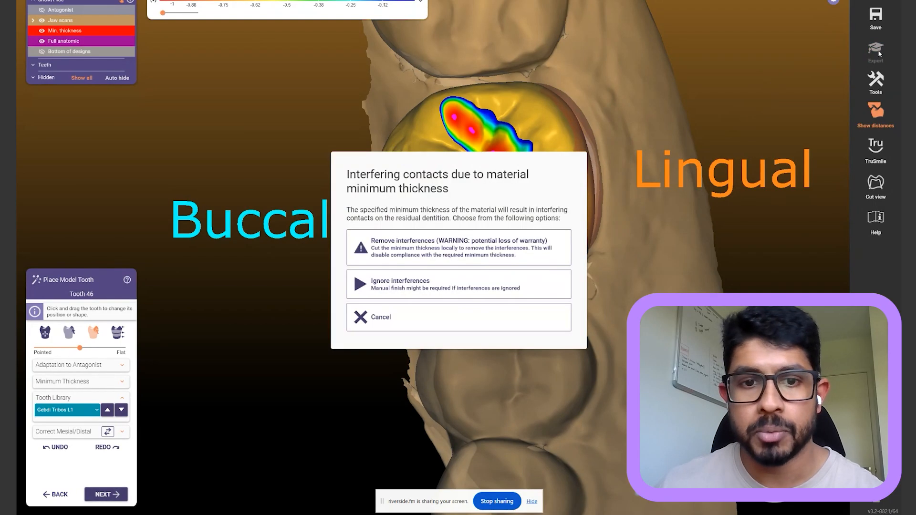
left_click(387, 316)
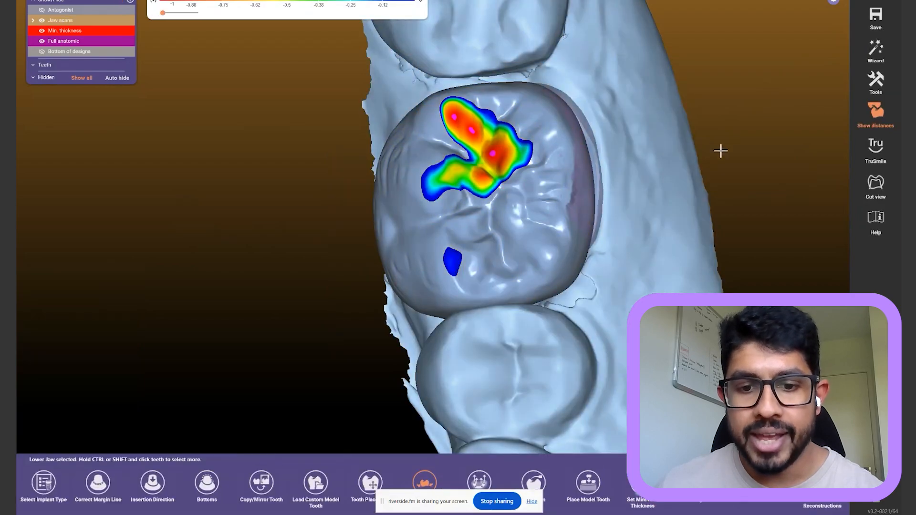
left_click(532, 502)
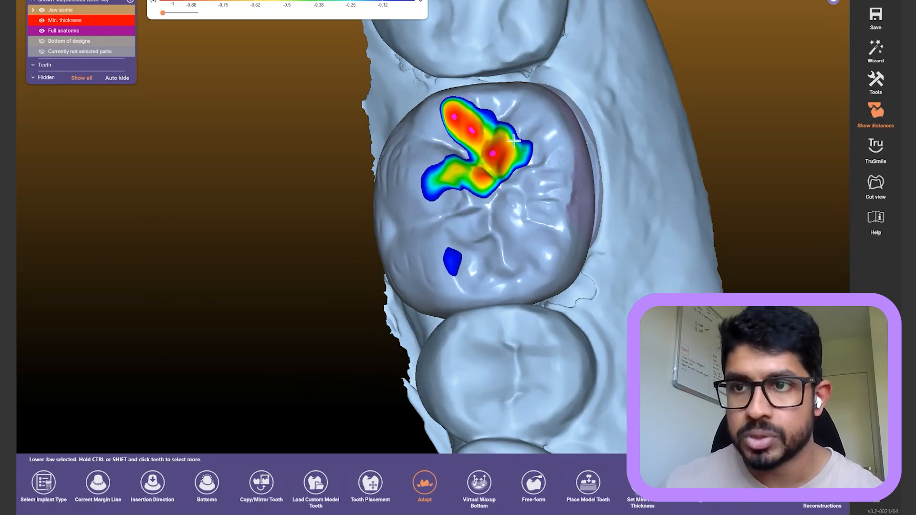
left_click(876, 56)
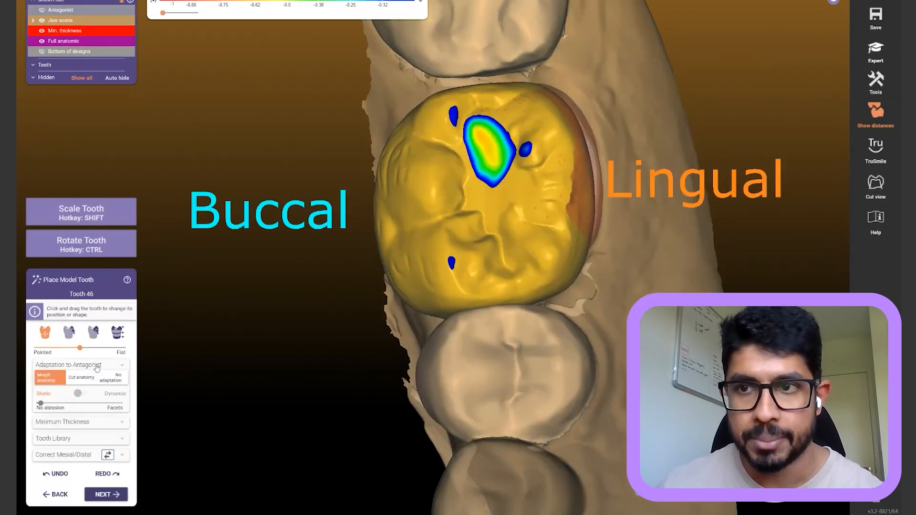
left_click(875, 50)
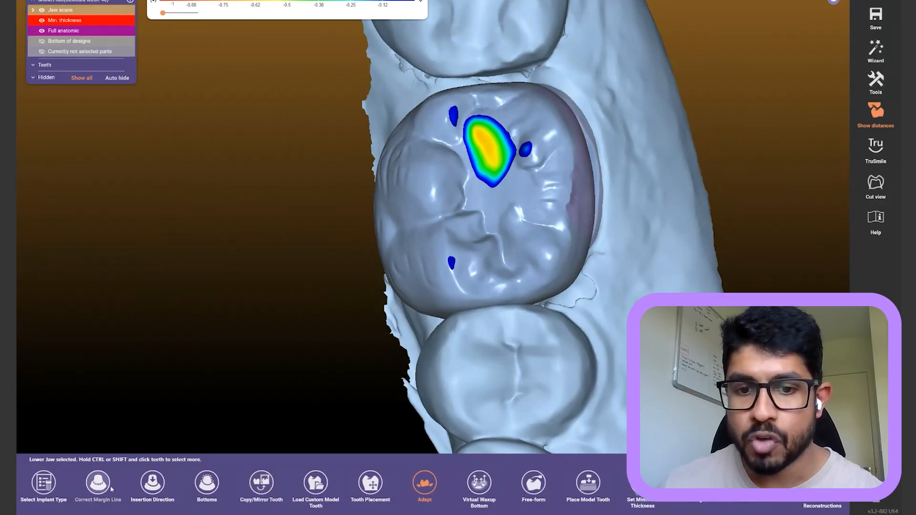
left_click(876, 50)
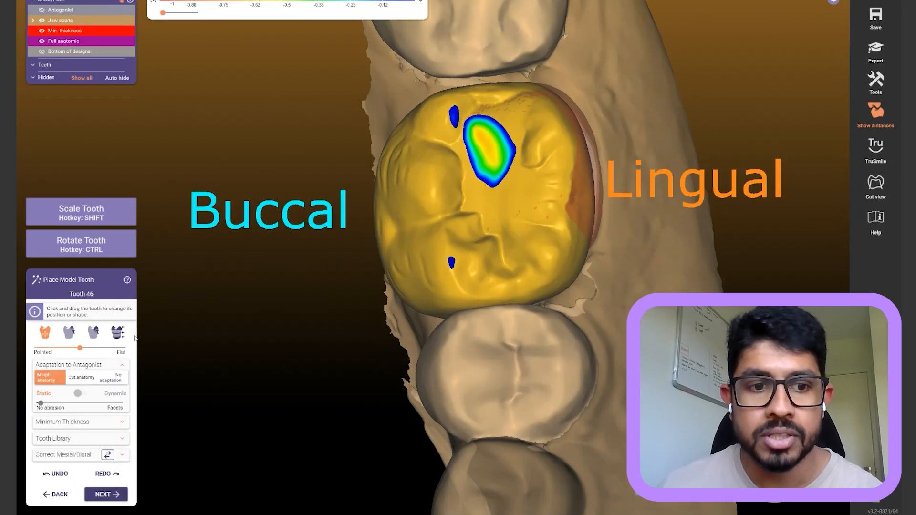
Choose No adaptation to antagonist, load another library tooth, shift it lingually, then enter Expert mode
left_click(113, 377)
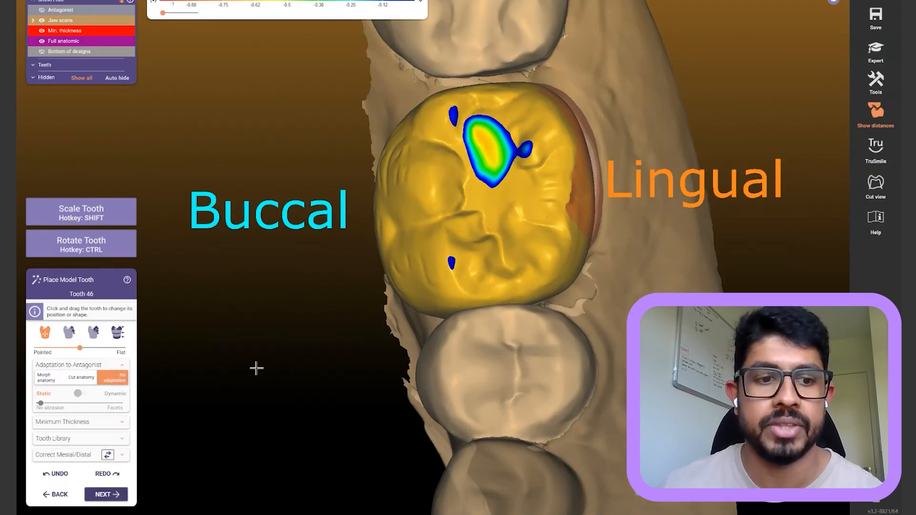
left_click(122, 440)
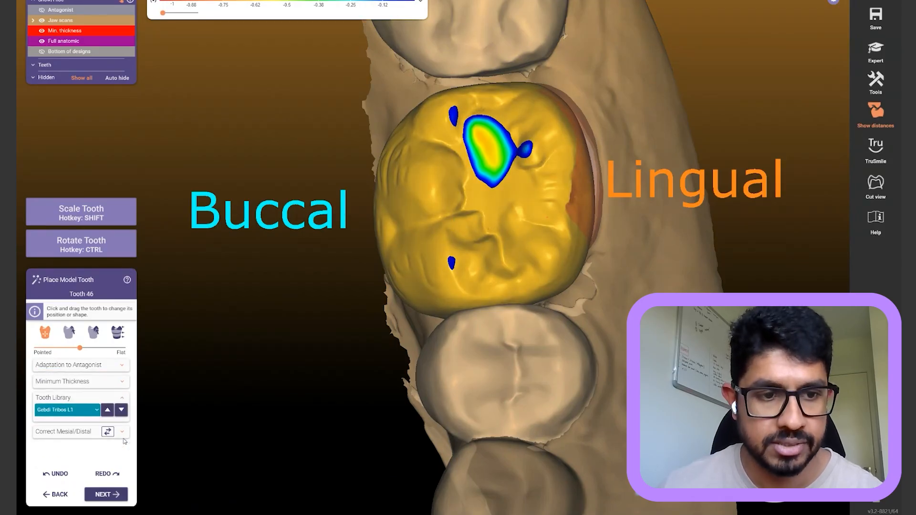
left_click(108, 411)
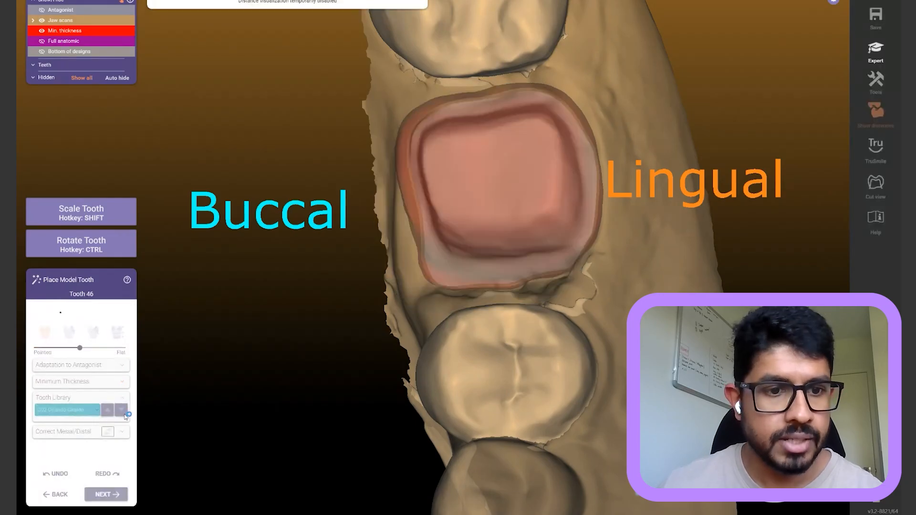
left_click(475, 164)
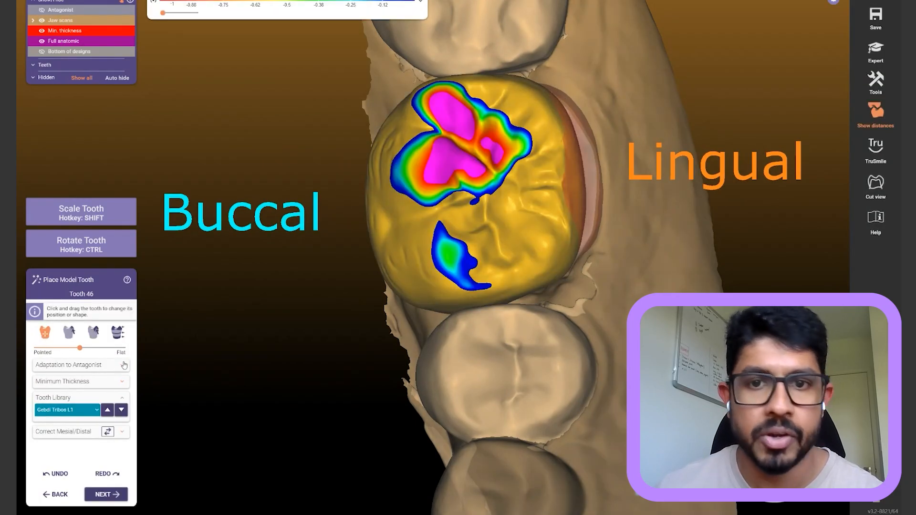
left_click_drag(522, 193, 534, 188)
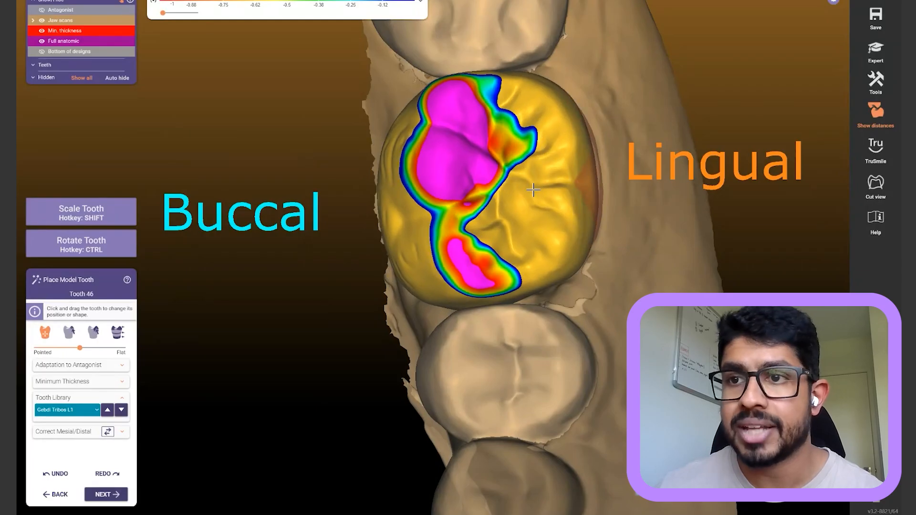
left_click(876, 51)
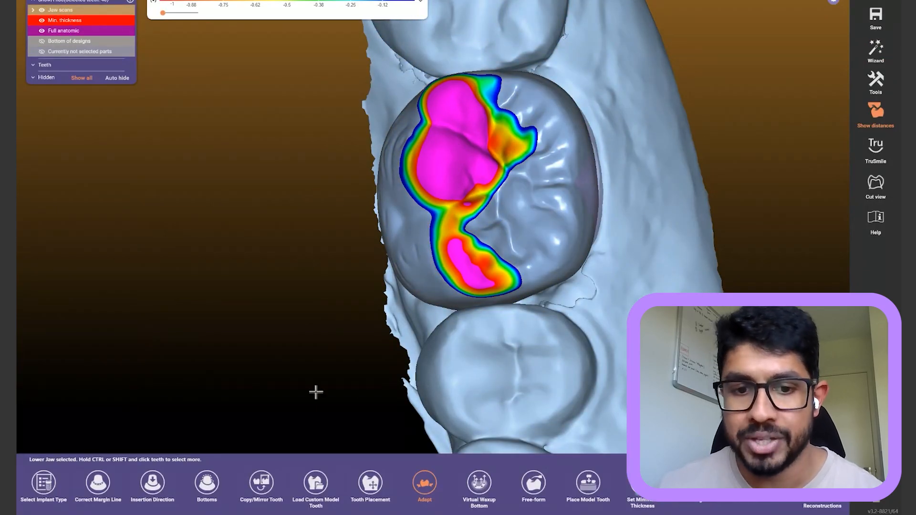
Nudge the crown downward in free placement to ease its occlusal contacts
left_click(367, 483)
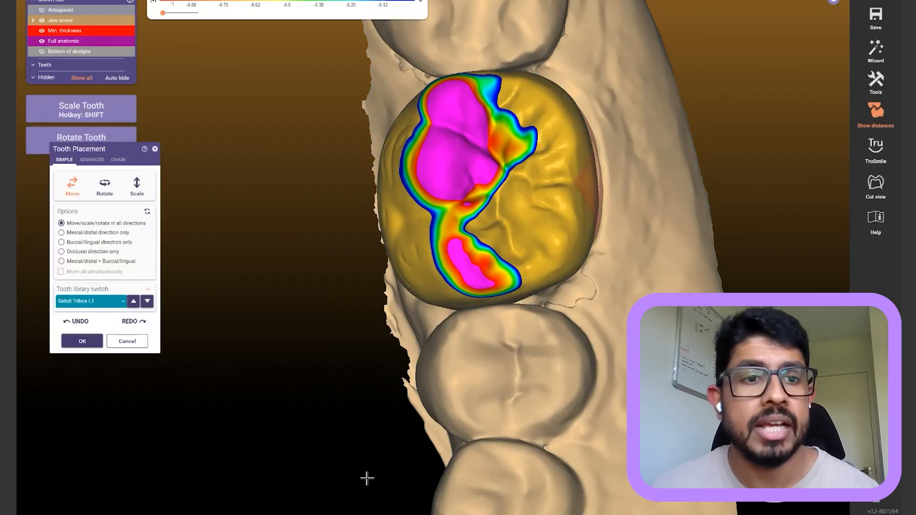
right_click_drag(394, 391, 398, 382)
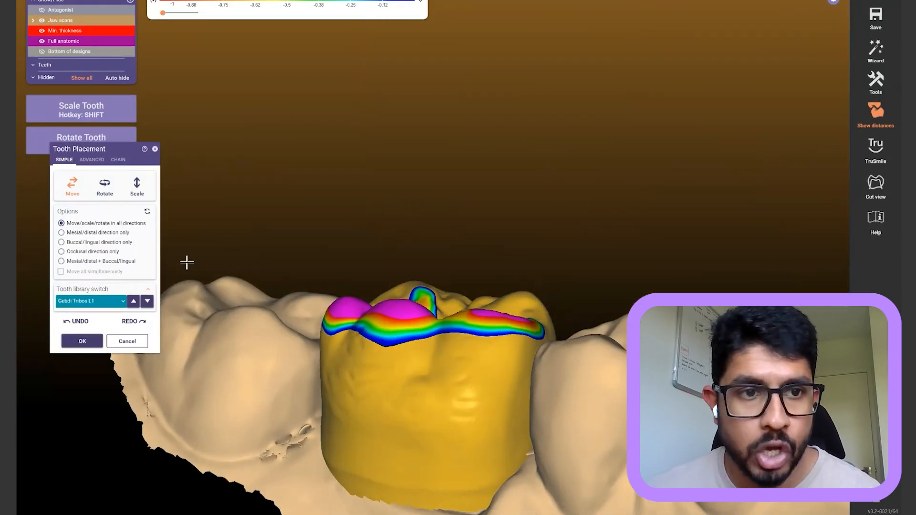
right_click_drag(439, 180, 377, 123)
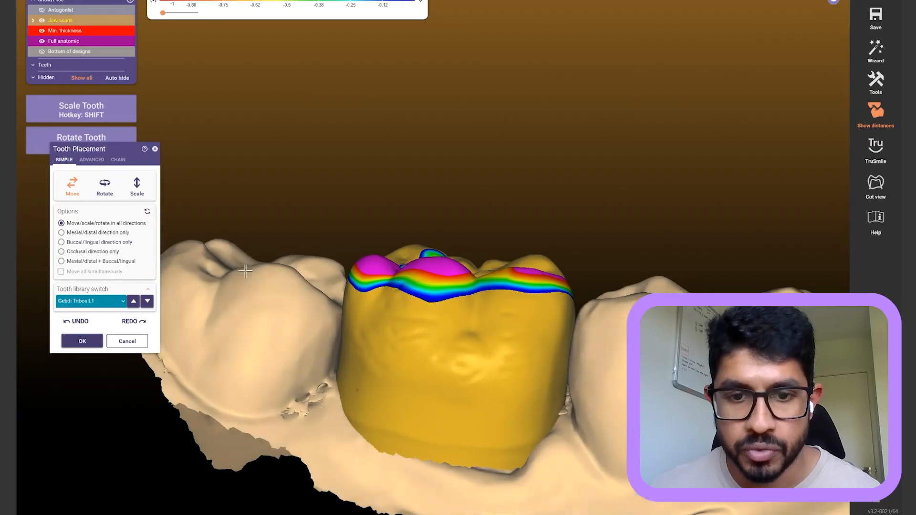
left_click_drag(431, 286, 434, 304)
right_click_drag(450, 296, 528, 266)
left_click_drag(528, 265, 531, 253)
right_click_drag(575, 193, 588, 213)
key("a")
key("a")
key("a")
key("a")
key("a")
key("a")
key("a")
key("a")
key("a")
key("a")
key("a")
key("a")
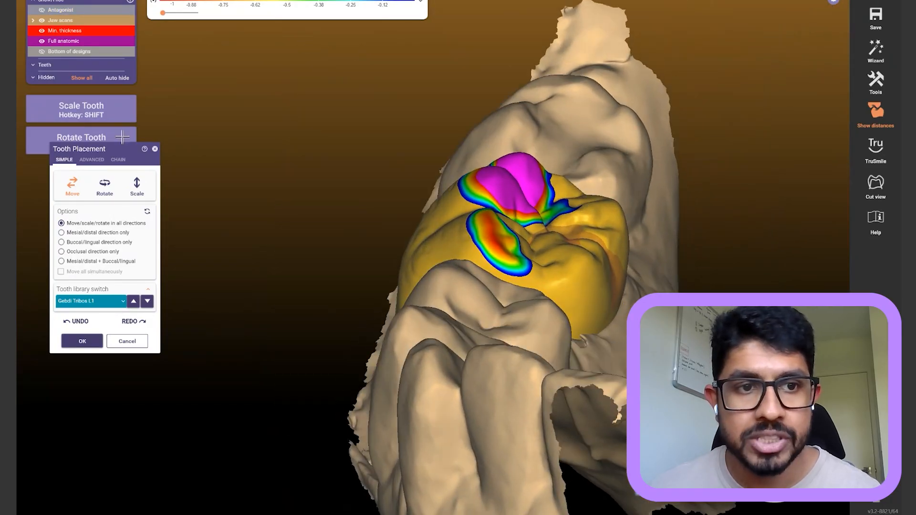
Morph the crown shape with the advanced options, easing its lower contact patch
left_click(92, 159)
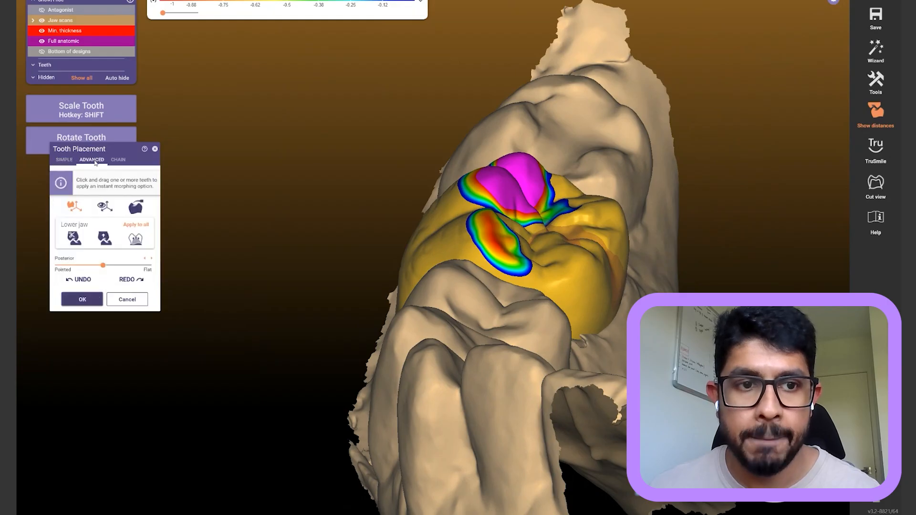
left_click(139, 208)
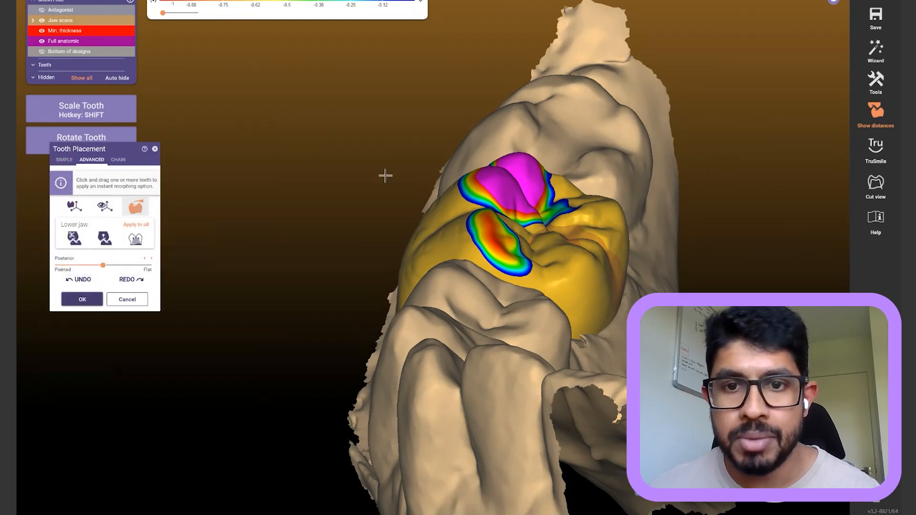
scroll(449, 158, "up", 3)
left_click_drag(547, 172, 520, 193)
left_click_drag(678, 239, 677, 233)
right_click_drag(537, 239, 470, 231)
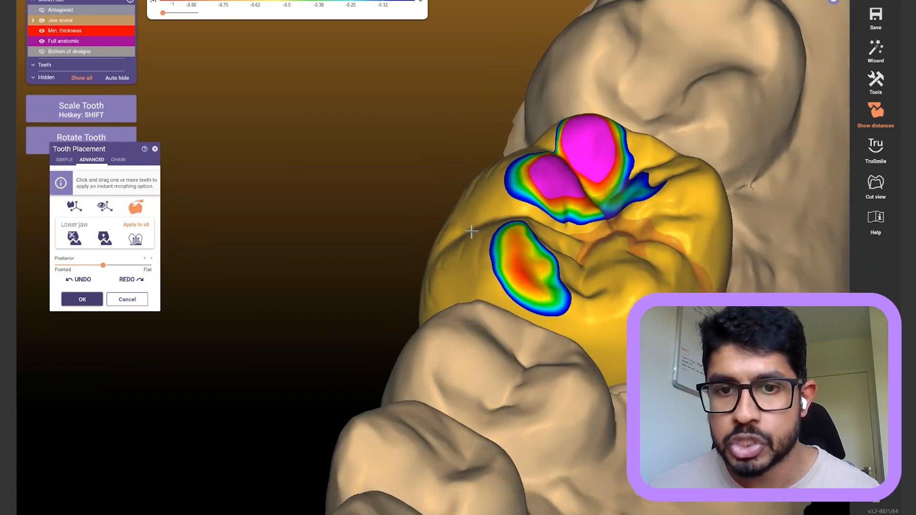
left_click_drag(520, 267, 524, 274)
right_click_drag(408, 134, 411, 176)
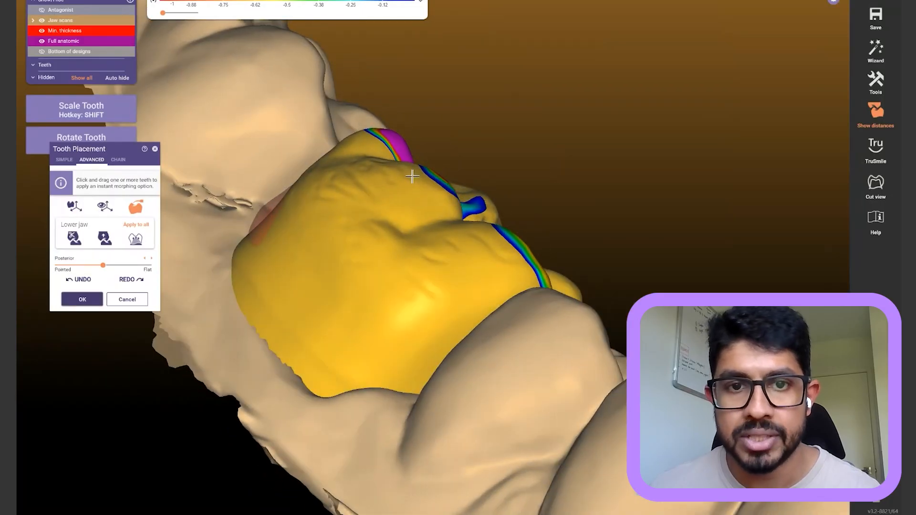
right_click_drag(374, 147, 659, 196)
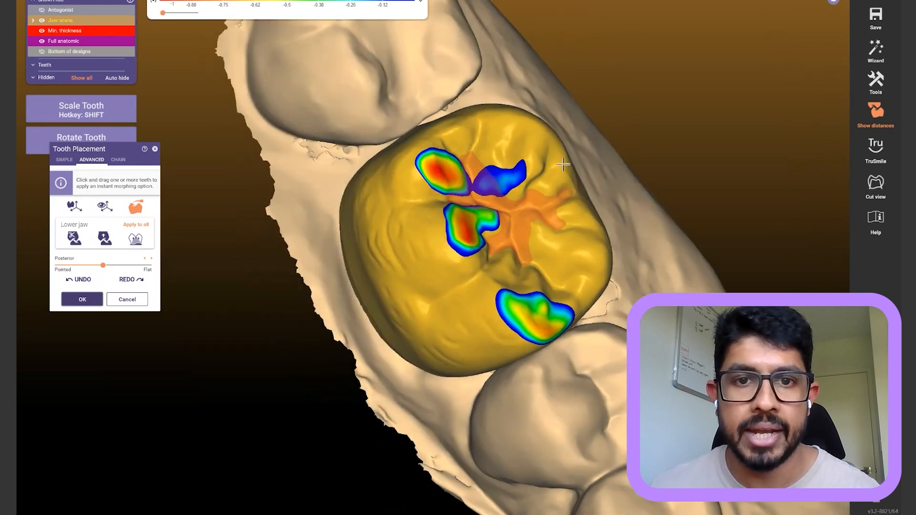
right_click_drag(416, 133, 407, 106)
Make the jaw scans semi-transparent and inspect contacts with crown transparency toggled
left_click_drag(114, 22, 84, 21)
right_click_drag(304, 128, 319, 110)
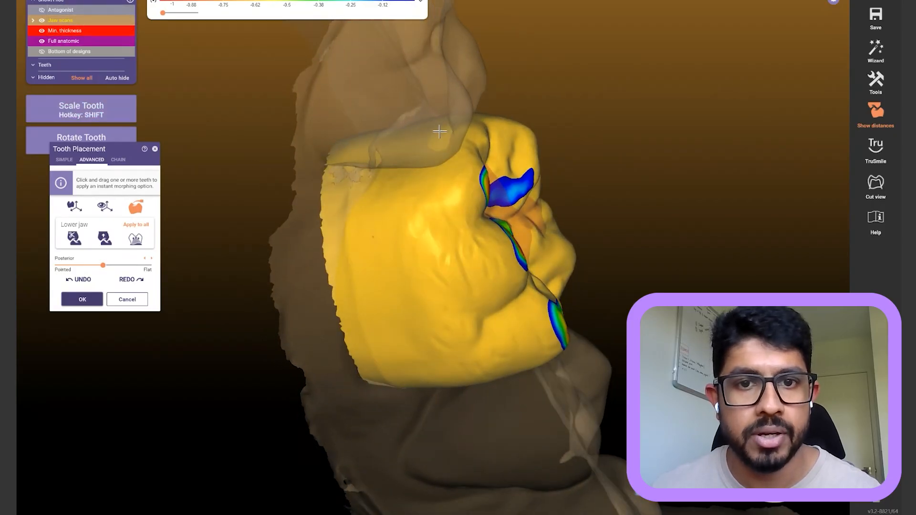
right_click_drag(415, 143, 589, 376)
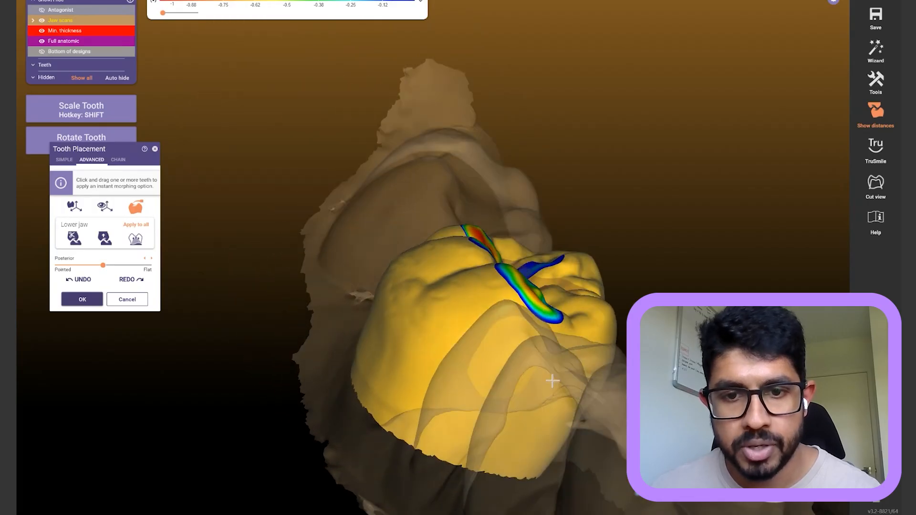
right_click_drag(549, 318, 613, 297)
right_click_drag(655, 251, 653, 252)
scroll(649, 248, "up", 3)
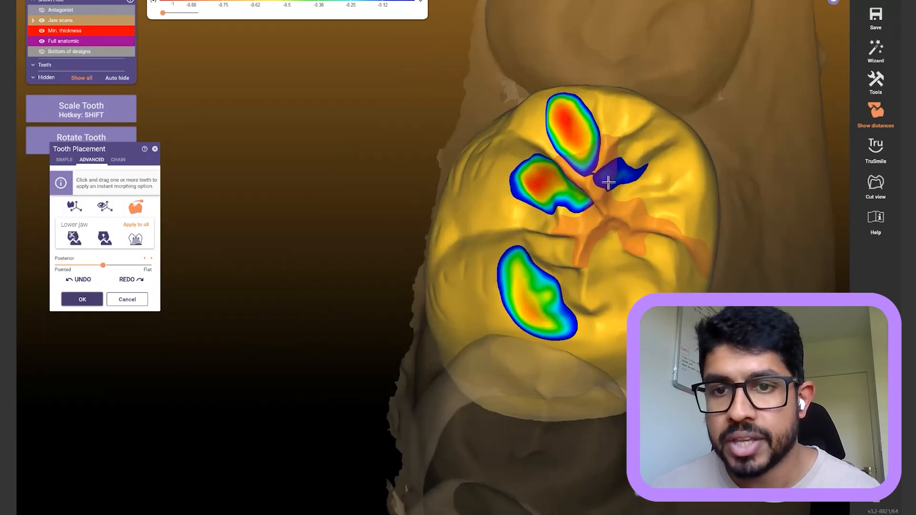
middle_click(616, 228, "shift")
right_click_drag(626, 210, 609, 215)
middle_click(559, 234, "ctrl")
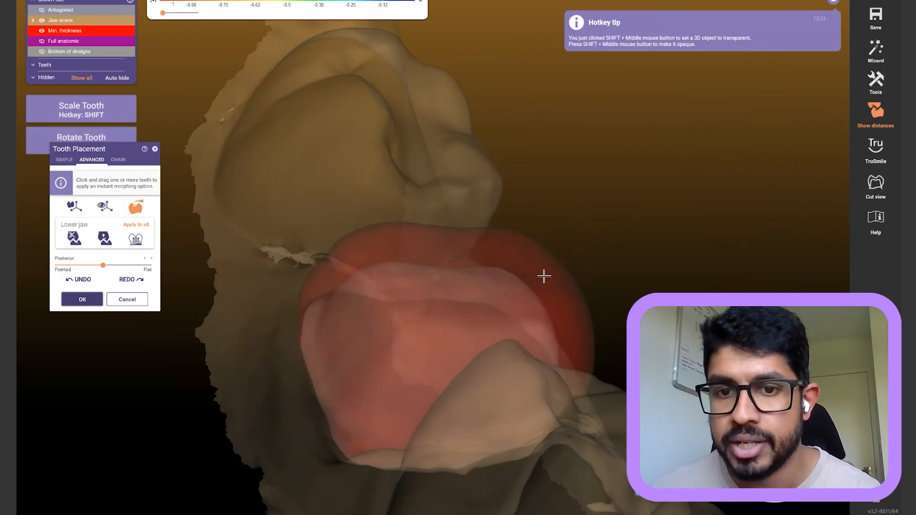
middle_click(686, 185, "ctrl+shift")
right_click_drag(686, 185, 653, 258)
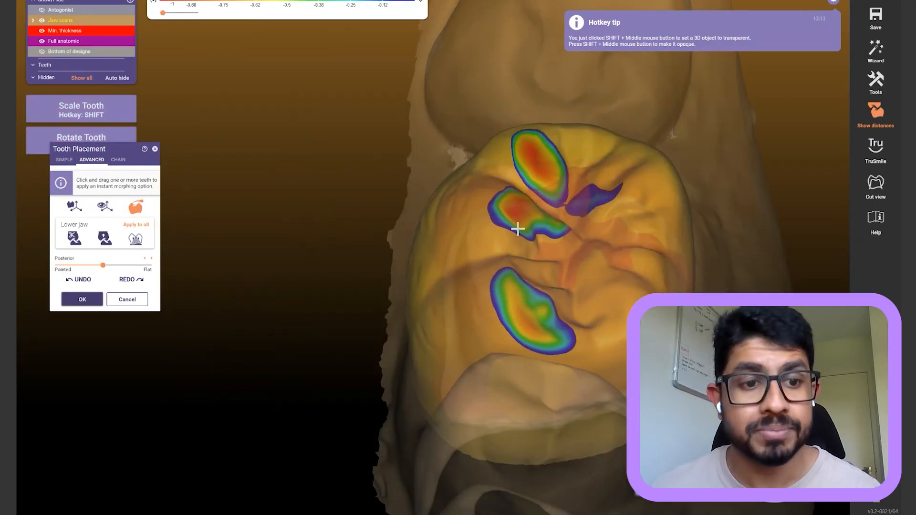
scroll(324, 189, "down", 3)
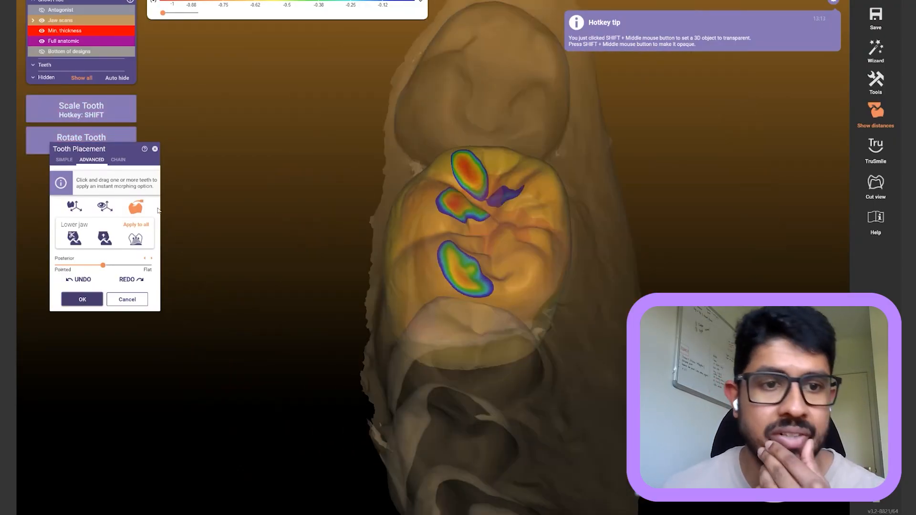
right_click_drag(350, 210, 325, 209)
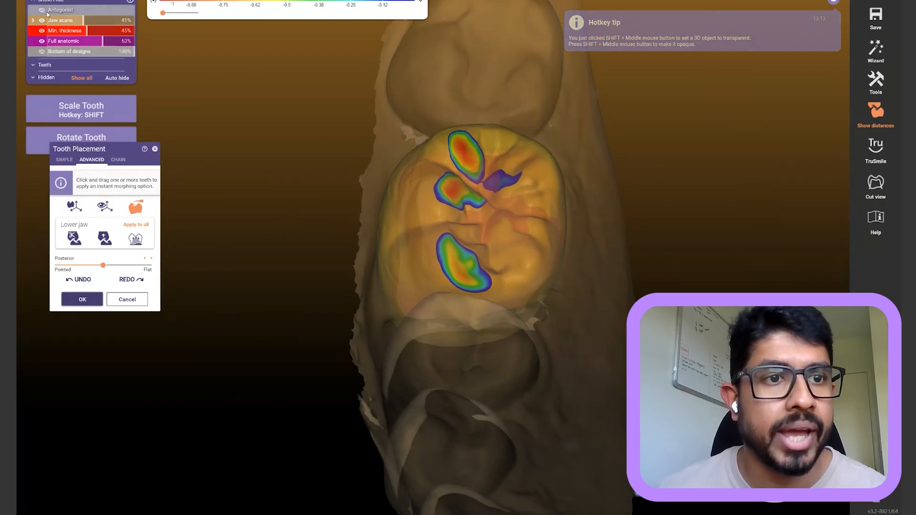
Restore the crown to opaque, check it in Cut view, and accept the placement
left_click_drag(62, 42, 293, 45)
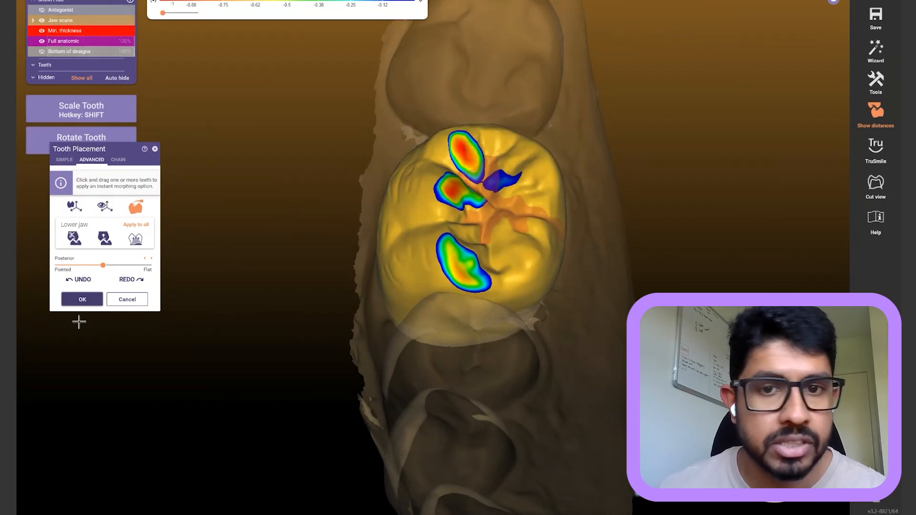
right_click_drag(478, 466, 478, 411)
key("shift+d")
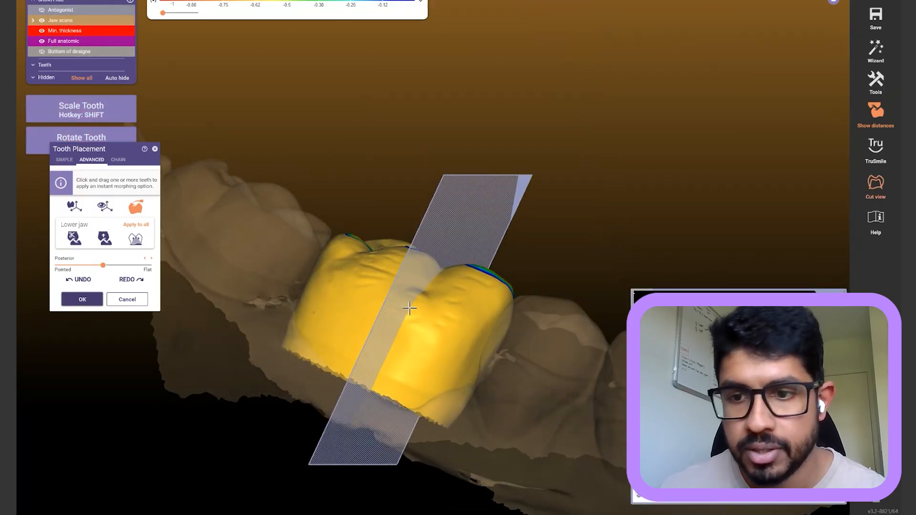
scroll(740, 397, "up", 5)
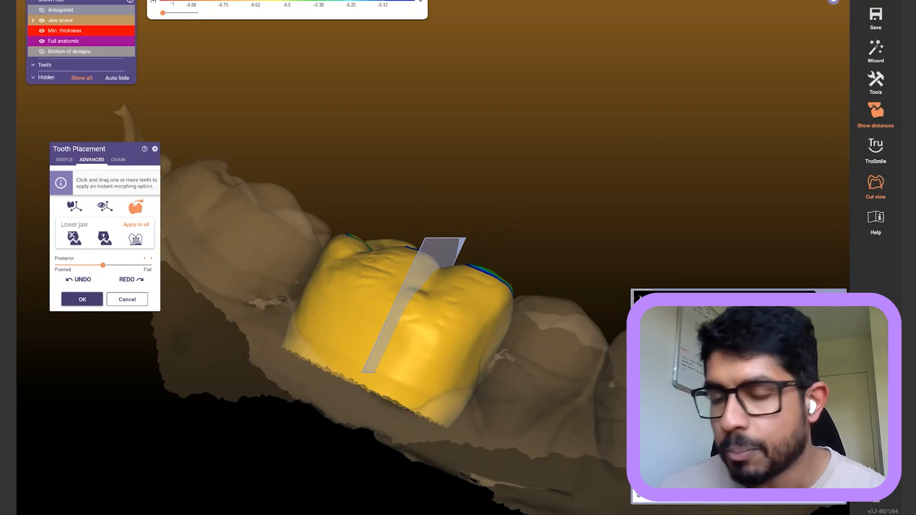
scroll(740, 397, "down", 2)
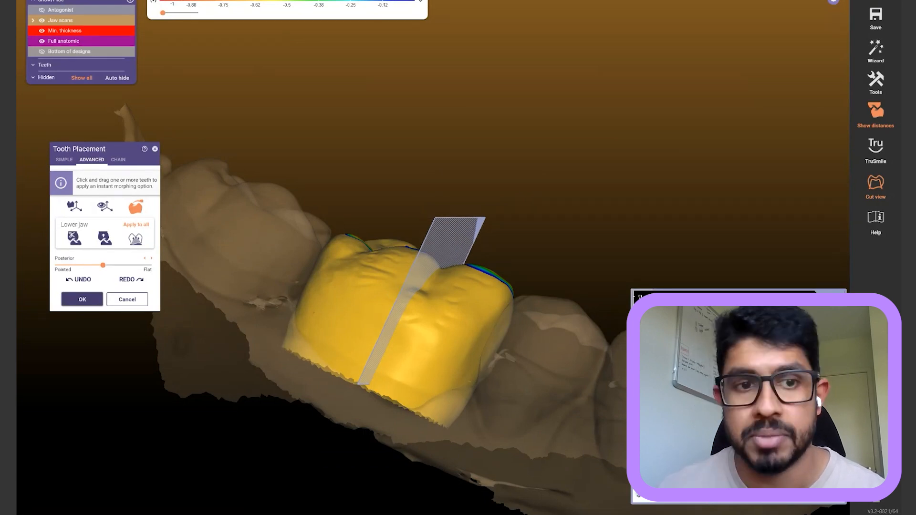
key("shift+d")
key("o")
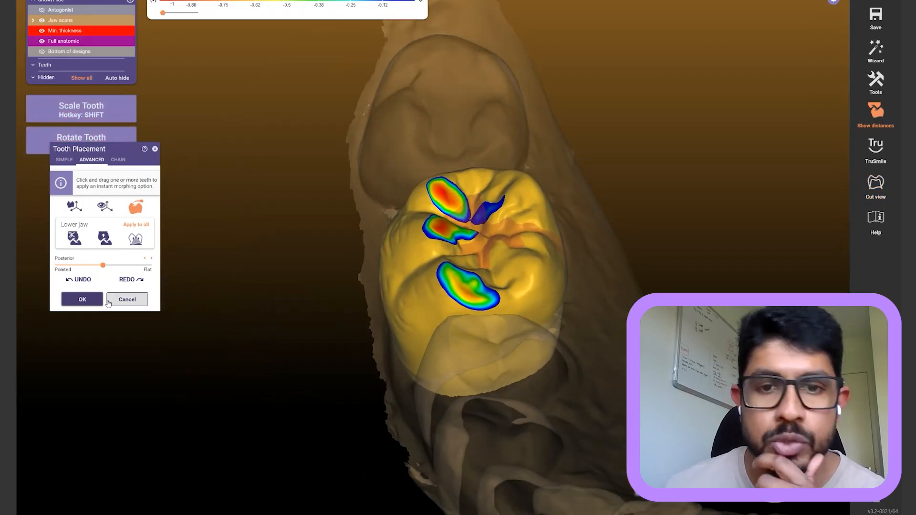
left_click(82, 299)
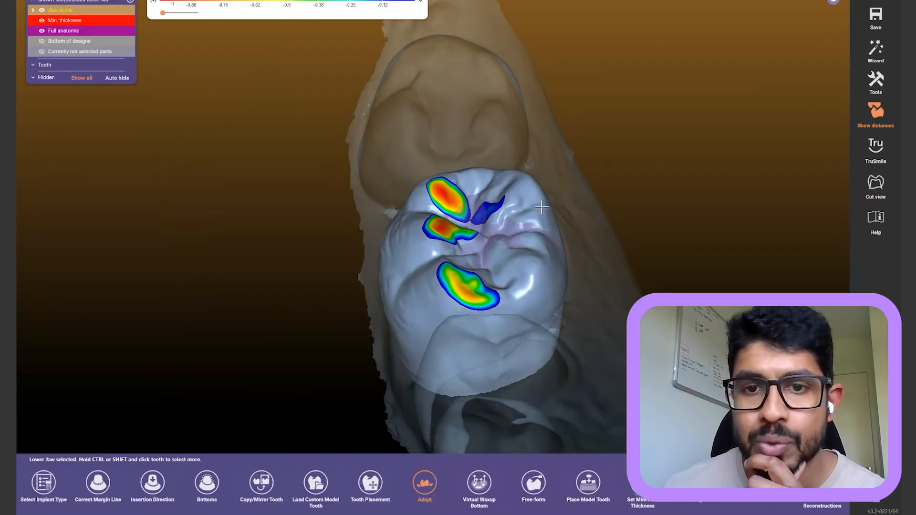
Open Set Minimum Thickness from the tooth's context menu and apply 0.81 mm
right_click(502, 228)
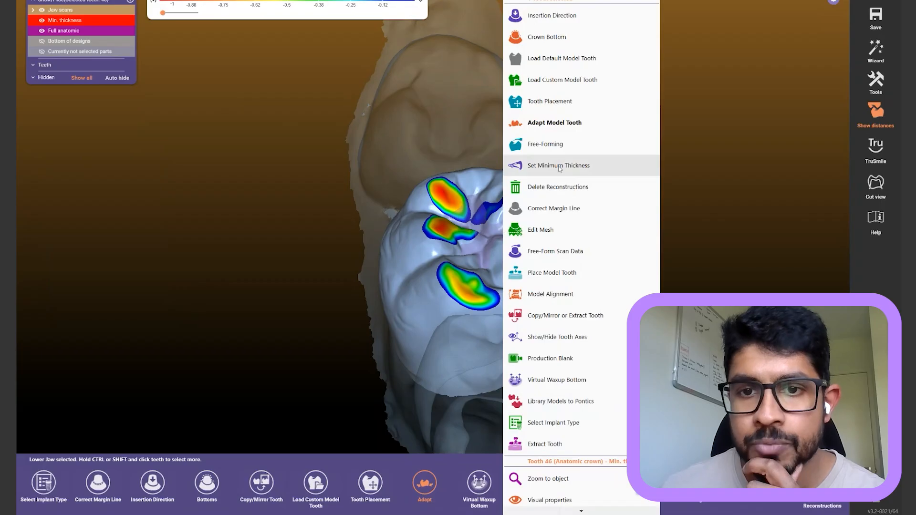
left_click(587, 166)
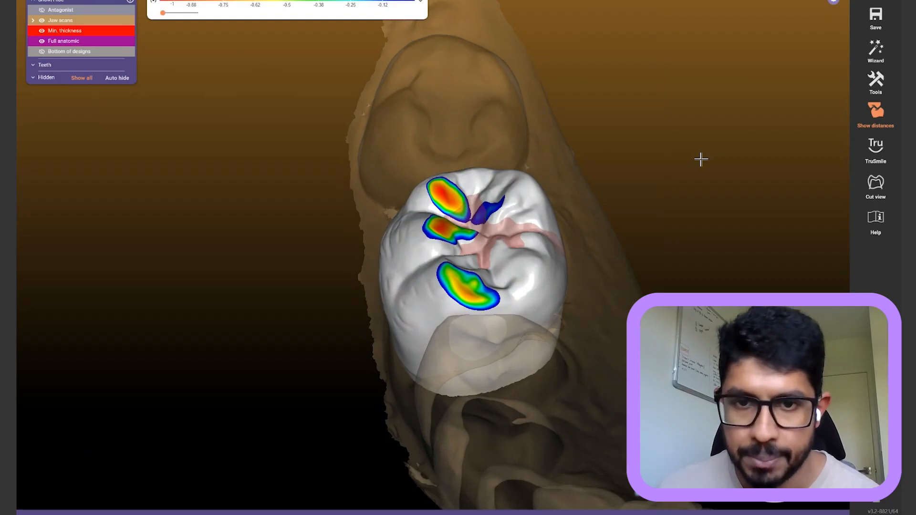
right_click(518, 210)
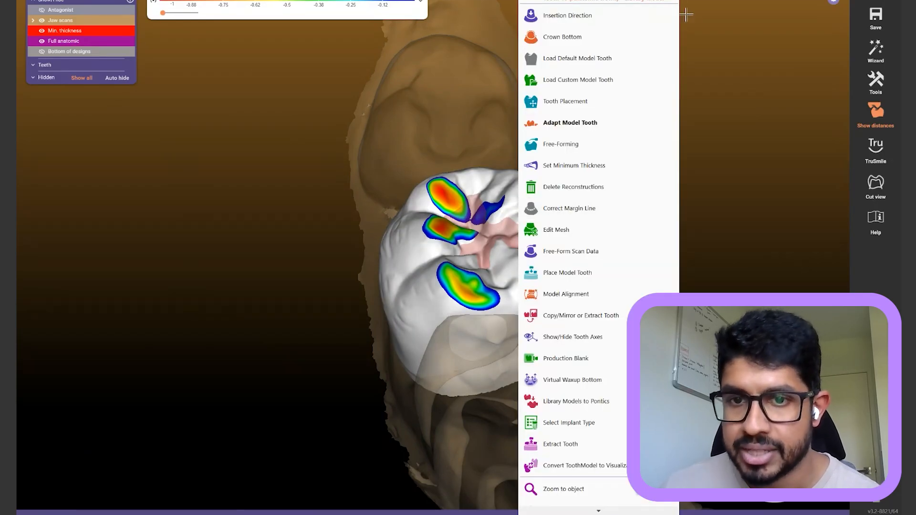
left_click(597, 165)
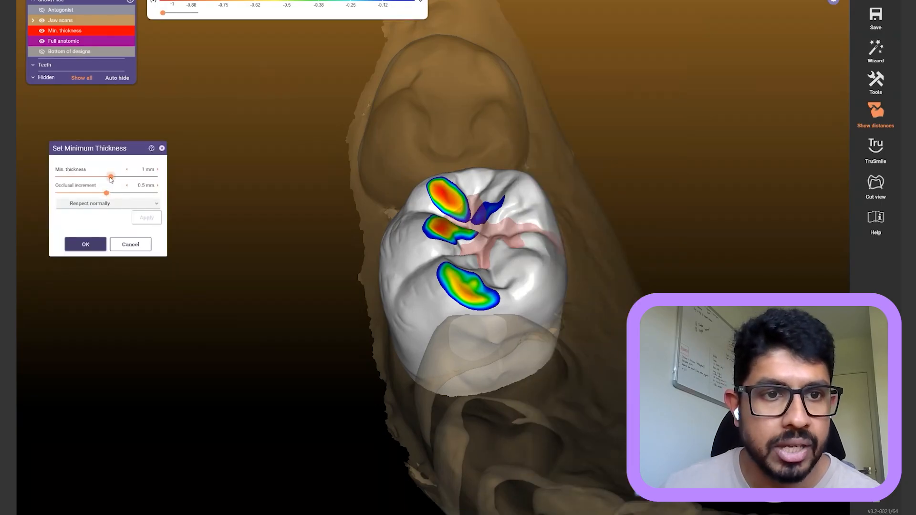
left_click_drag(110, 177, 90, 196)
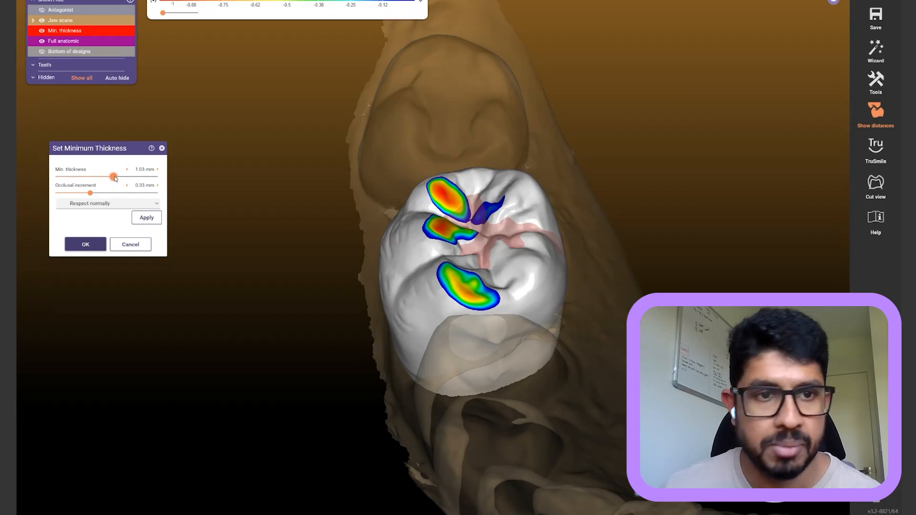
left_click_drag(105, 178, 94, 177)
left_click(147, 218)
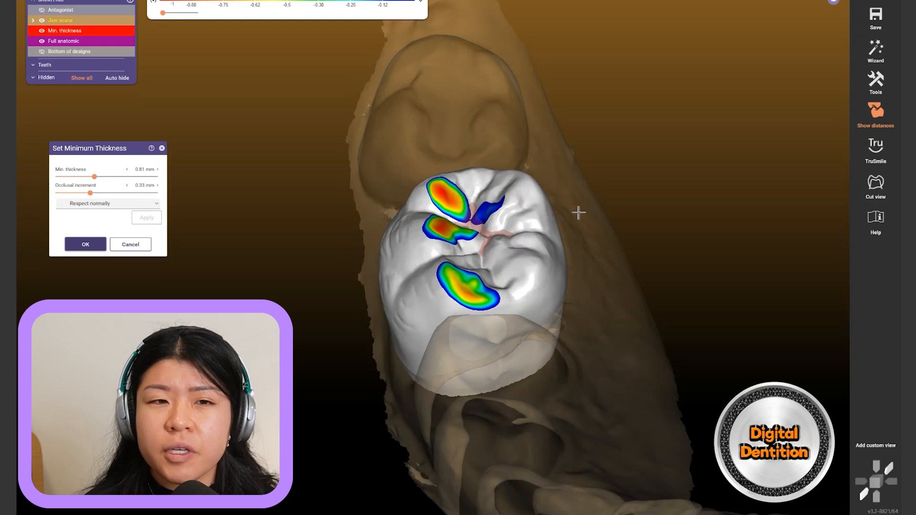
Check the new thickness in a cross-section cut, reapply it, and confirm with OK
right_click_drag(579, 211, 488, 246)
left_click(401, 262, "ctrl")
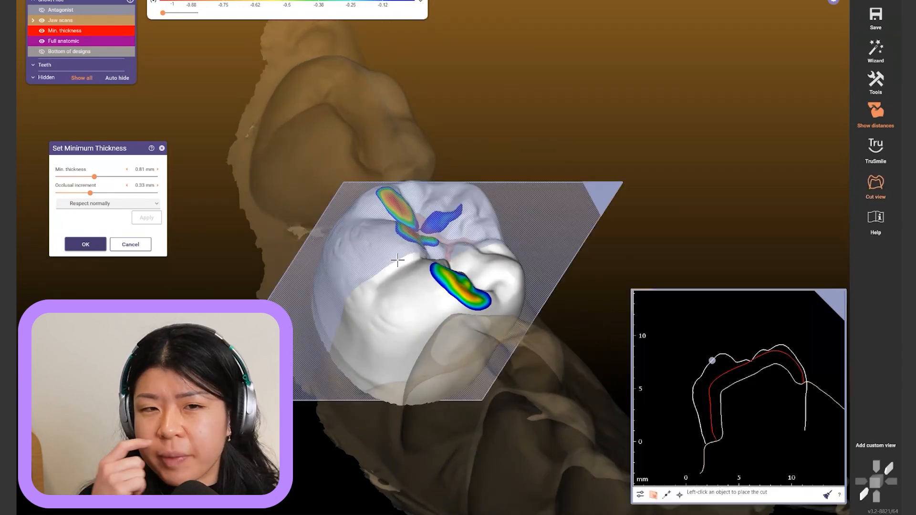
scroll(754, 371, "up", 3)
scroll(761, 388, "up", 2)
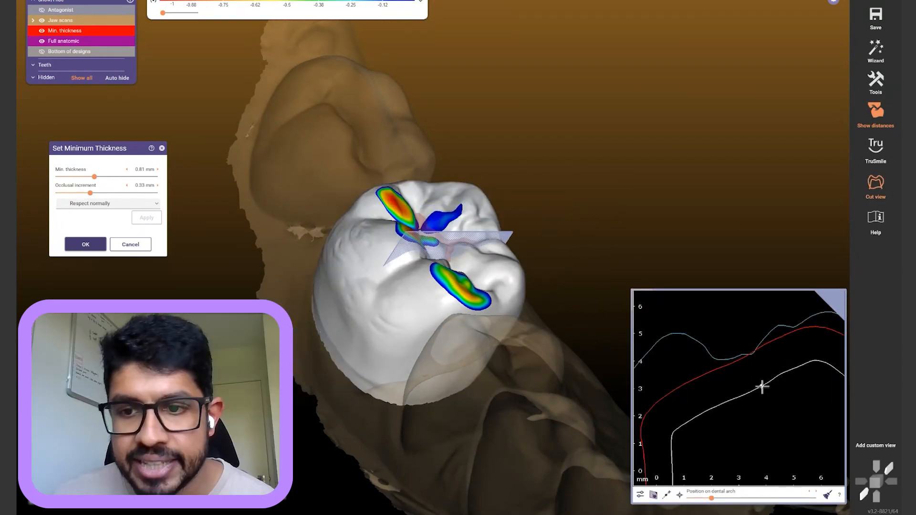
left_click_drag(766, 381, 753, 356)
scroll(765, 387, "up", 3)
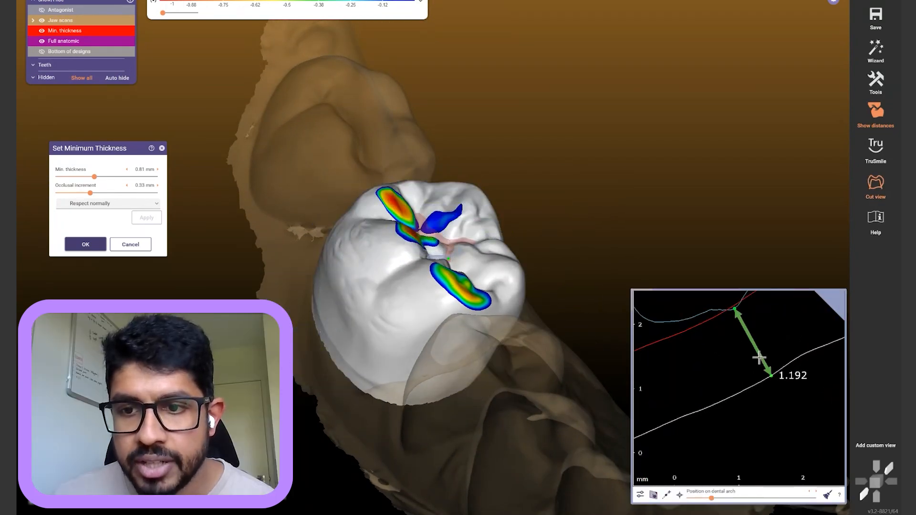
left_click(536, 265, "ctrl")
right_click_drag(547, 240, 558, 233)
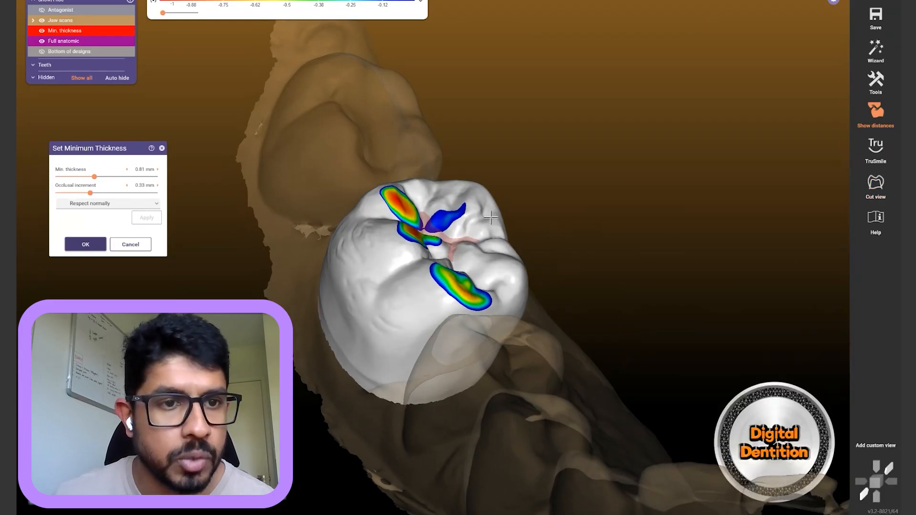
left_click(145, 217)
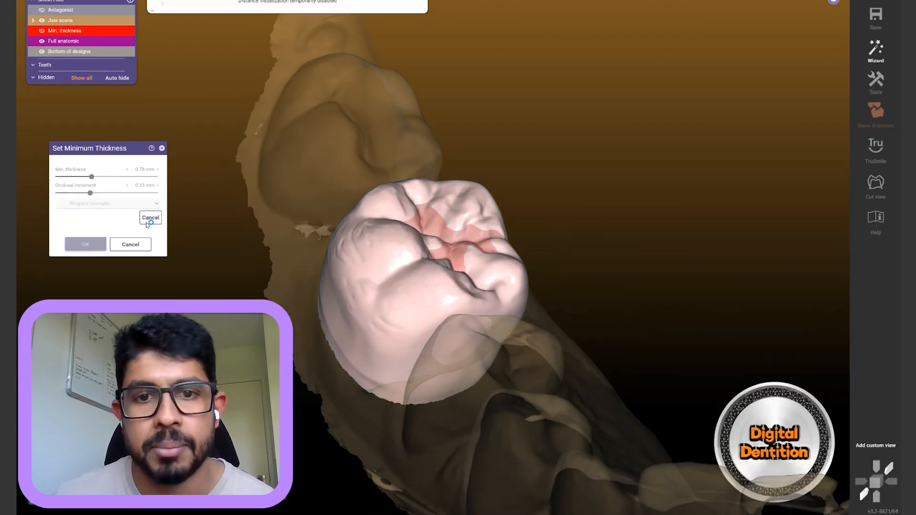
left_click(88, 244)
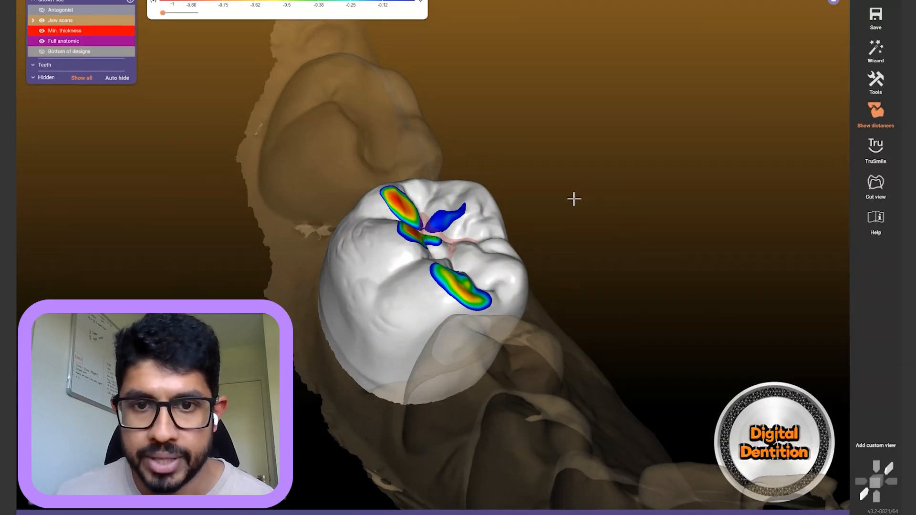
Cut through the tooth and measure crown thickness and section gap at several points
right_click_drag(616, 244, 609, 255)
left_click(390, 310, "ctrl")
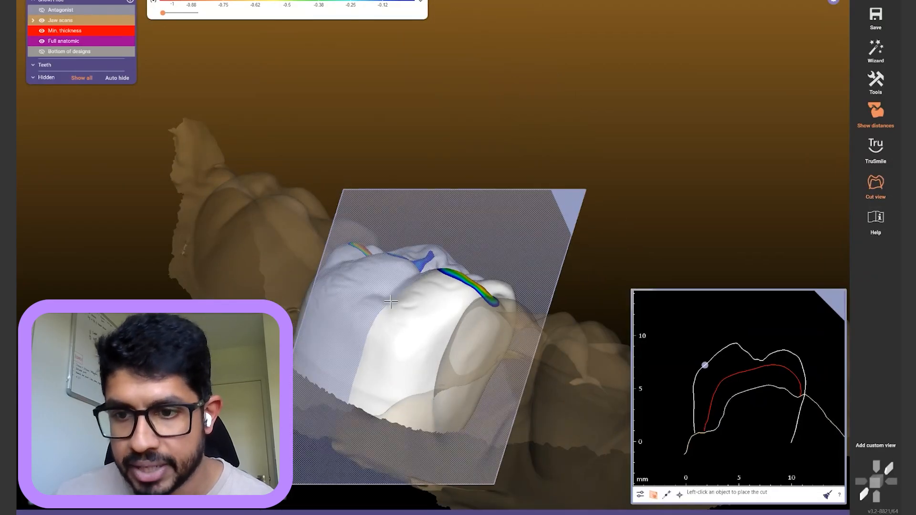
left_click(738, 364)
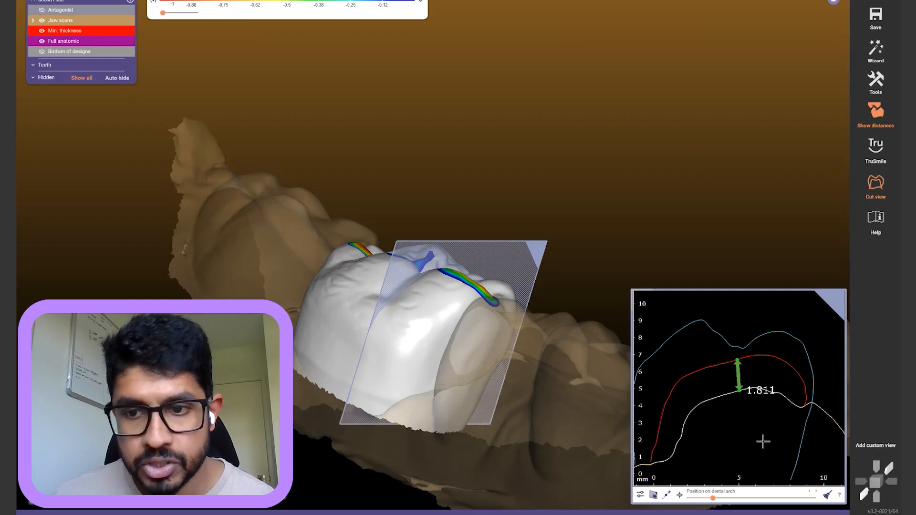
scroll(761, 424, "up", 2)
left_click_drag(741, 386, 729, 326)
left_click(725, 390)
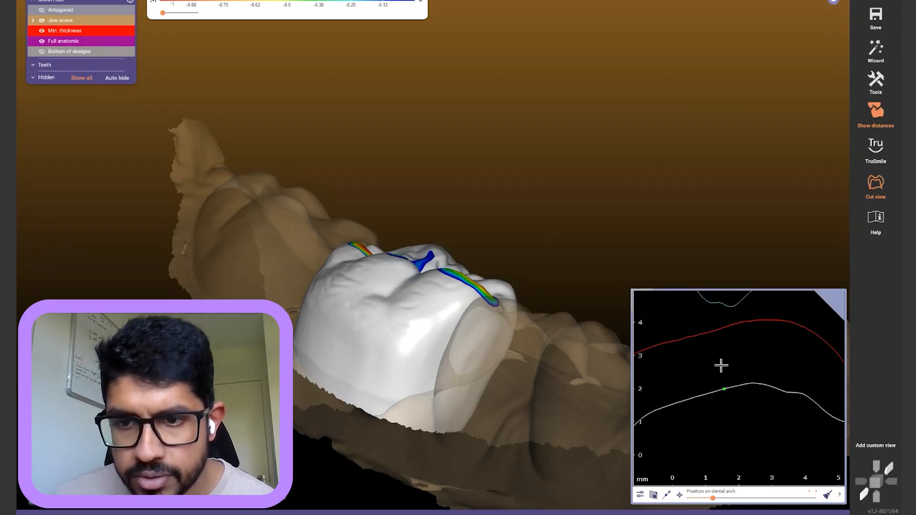
left_click(722, 328)
left_click(764, 383)
left_click(761, 320)
scroll(744, 339, "down", 1)
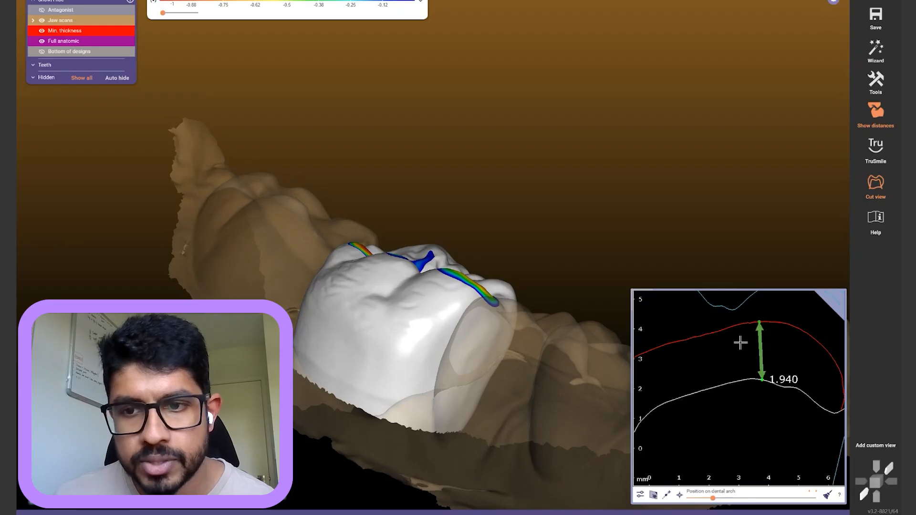
left_click(741, 382)
left_click(733, 310)
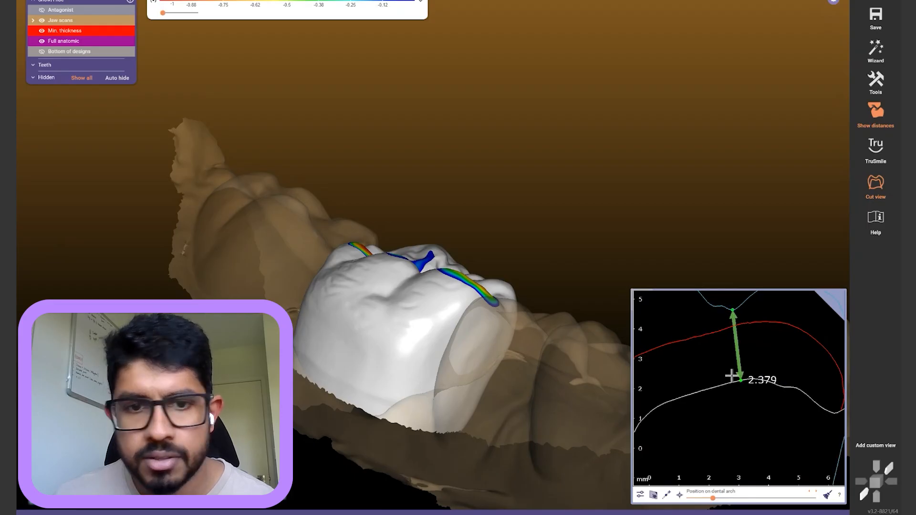
left_click(734, 377)
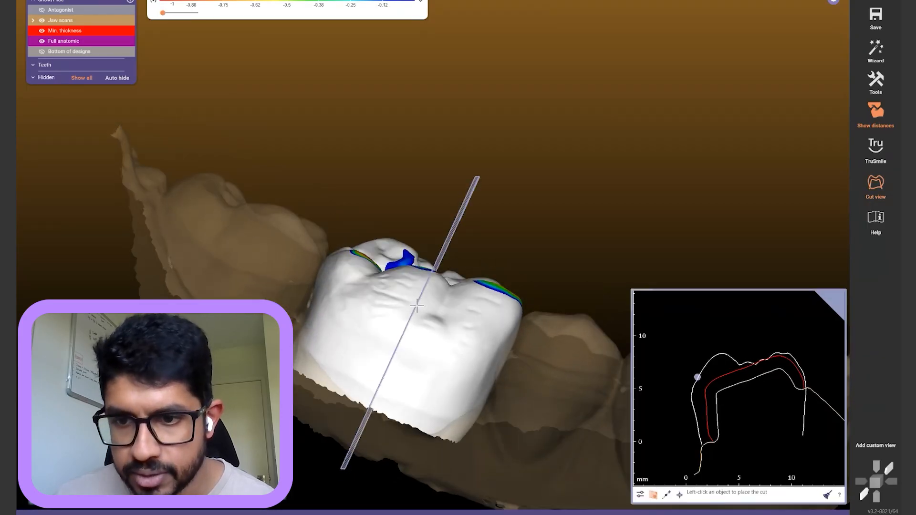
Place further cuts, rotate the cut plane, then close the cross-section and tilt to occlusal
left_click(417, 306)
left_click(725, 370)
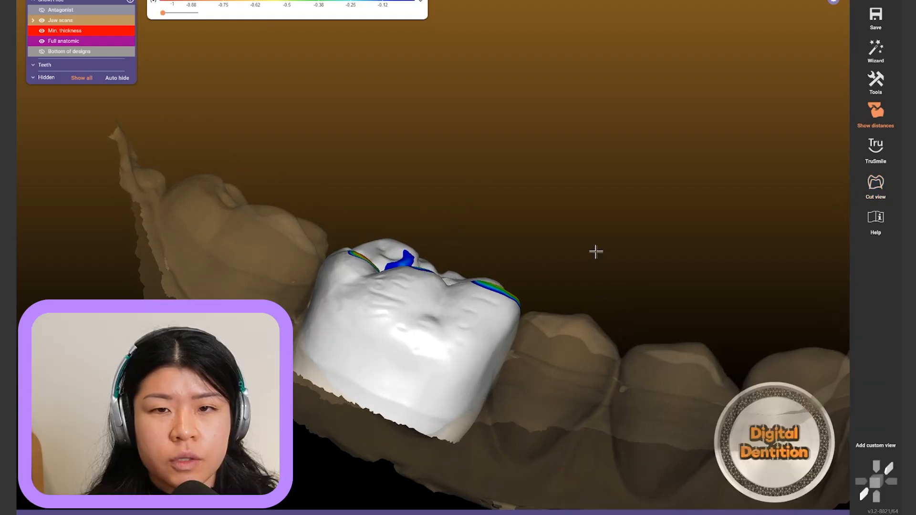
right_click_drag(597, 252, 596, 251)
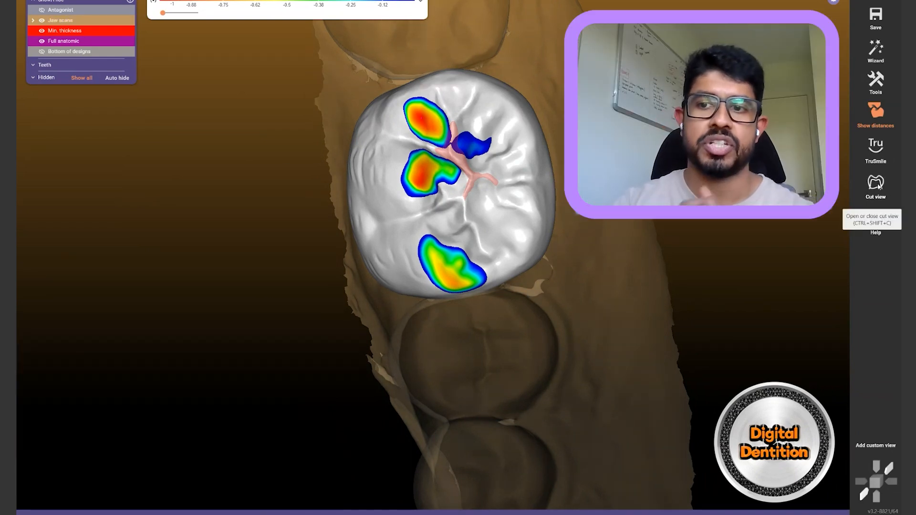
right_click_drag(653, 264, 652, 264)
left_click(423, 330)
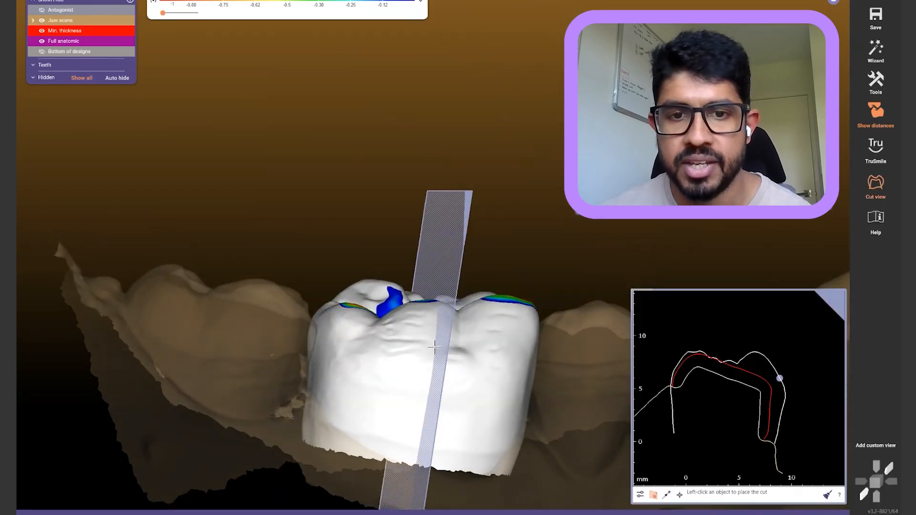
left_click_drag(442, 331, 429, 334)
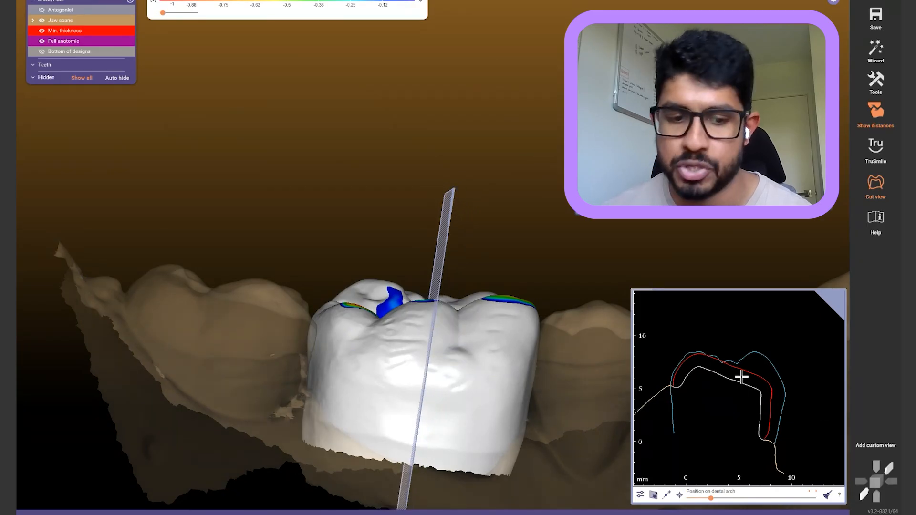
left_click(637, 262)
right_click_drag(603, 265, 600, 267)
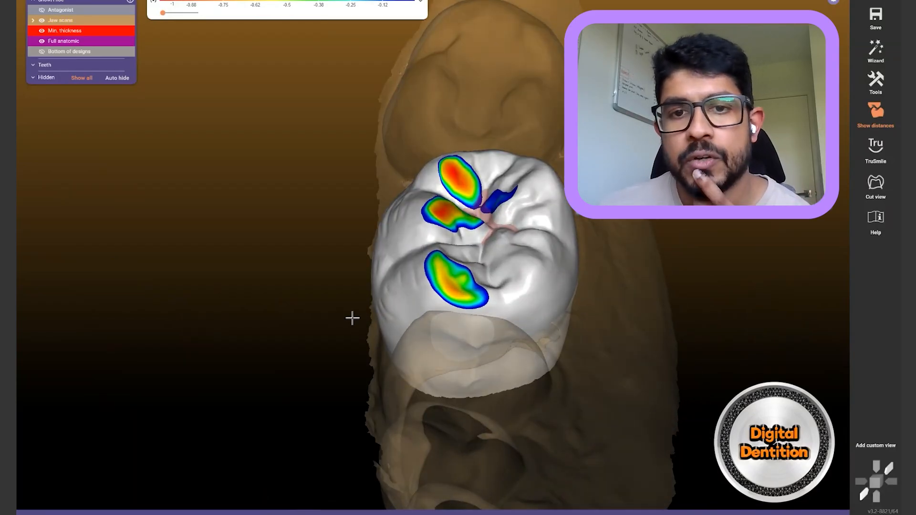
right_click_drag(352, 319, 350, 322)
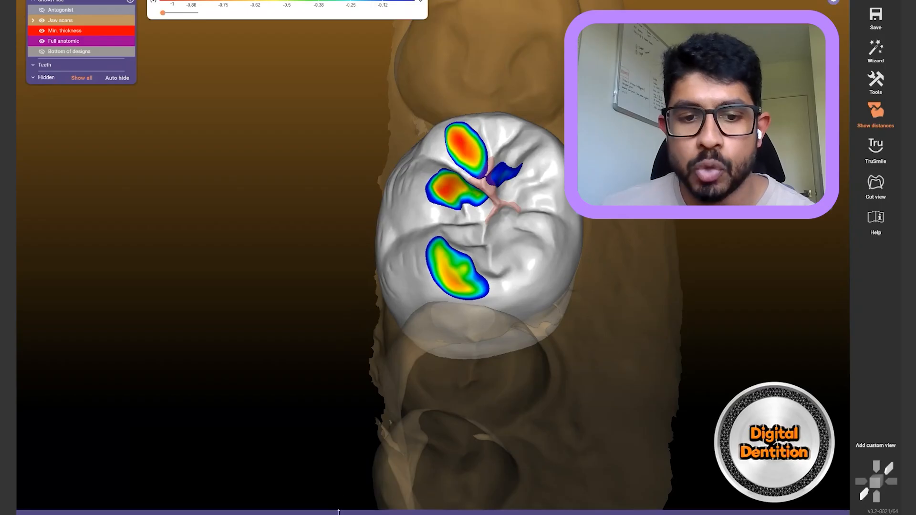
Open Tooth Placement for the crown on the Advanced tab with click-and-drag mode active
mouse_move(340, 501)
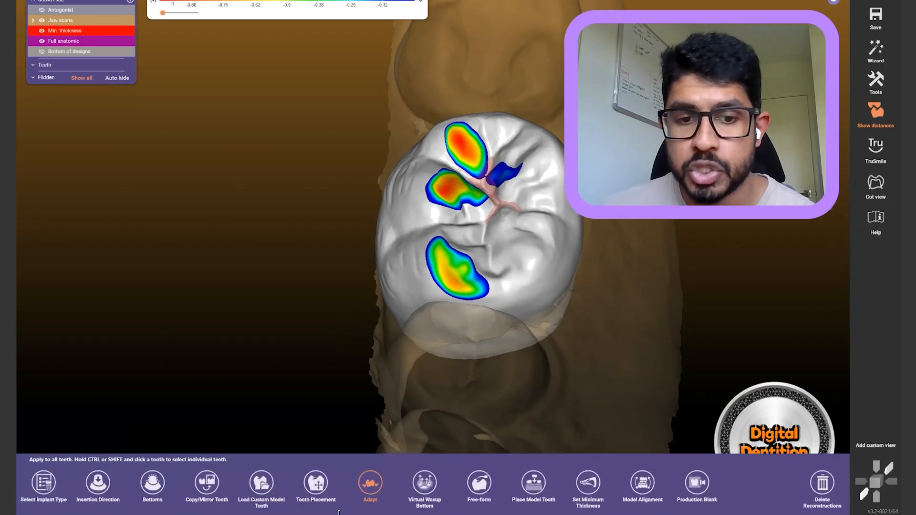
mouse_move(315, 511)
left_click(316, 481)
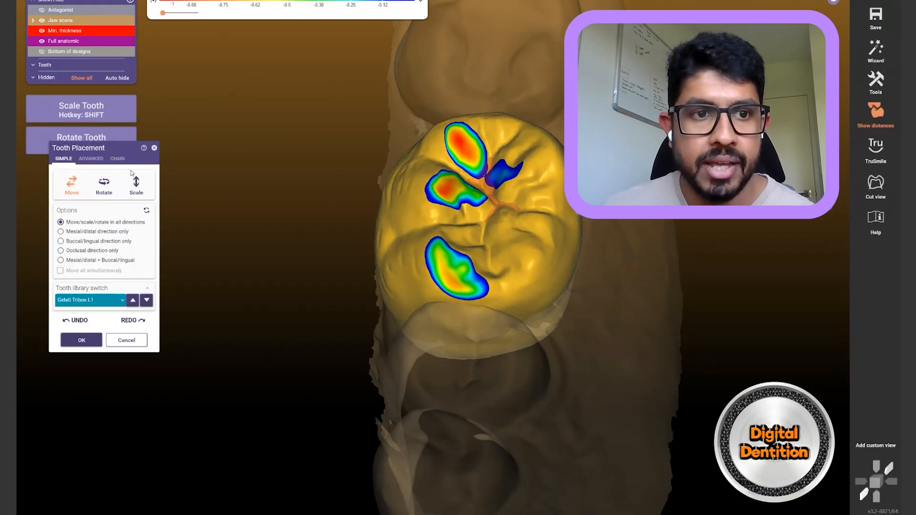
left_click(91, 158)
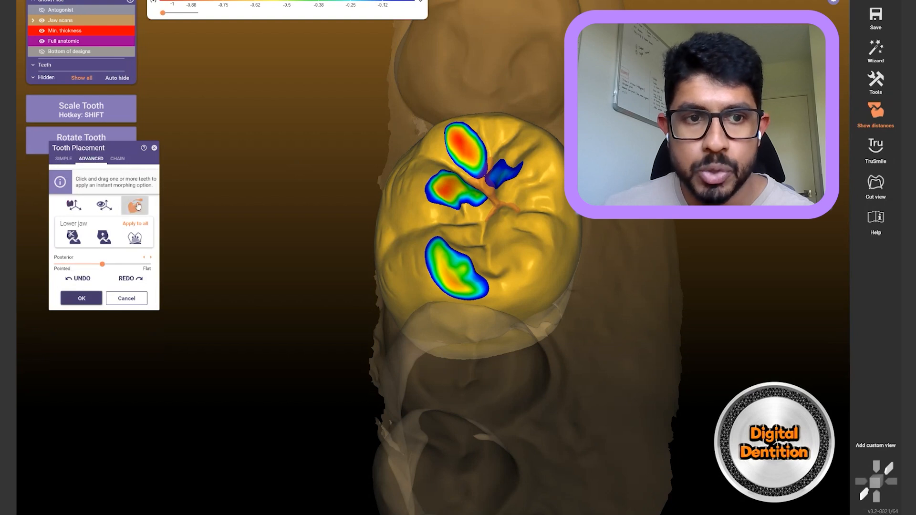
right_click_drag(422, 114, 417, 106)
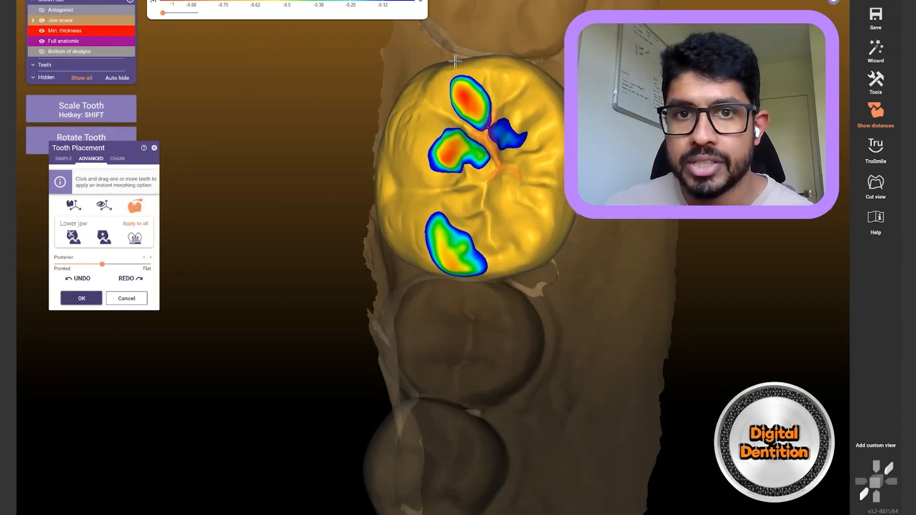
left_click(68, 211)
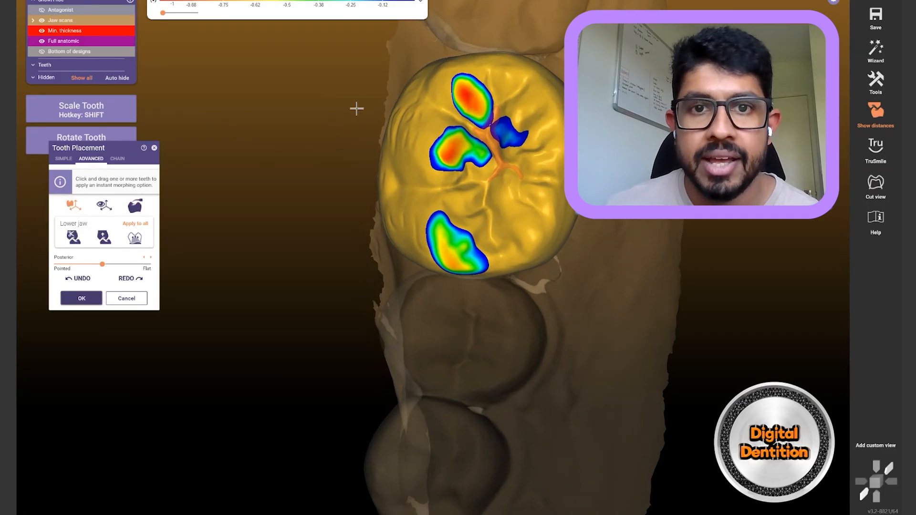
right_click_drag(356, 108, 353, 123)
Scale the crown slightly with Ctrl+Shift drags, undoing the unwanted stretches
key("ctrl+shift")
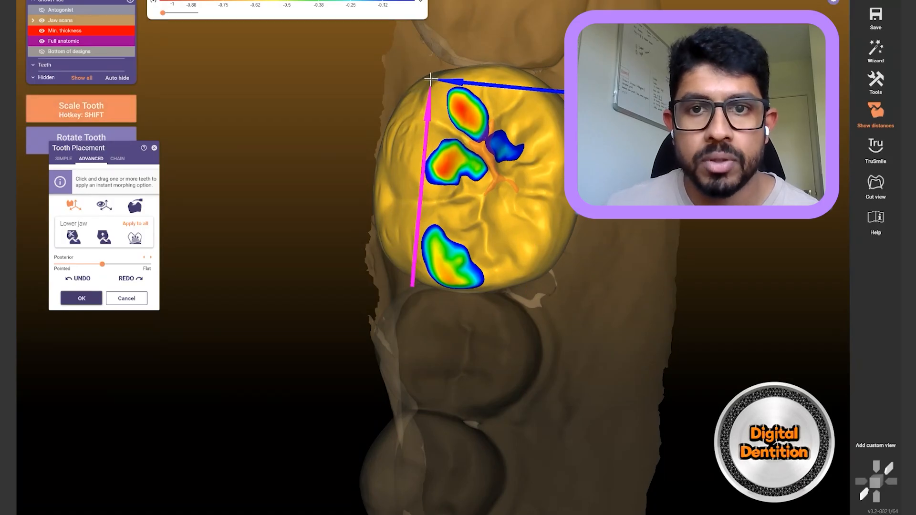
left_click_drag(542, 274, 545, 275, "shift")
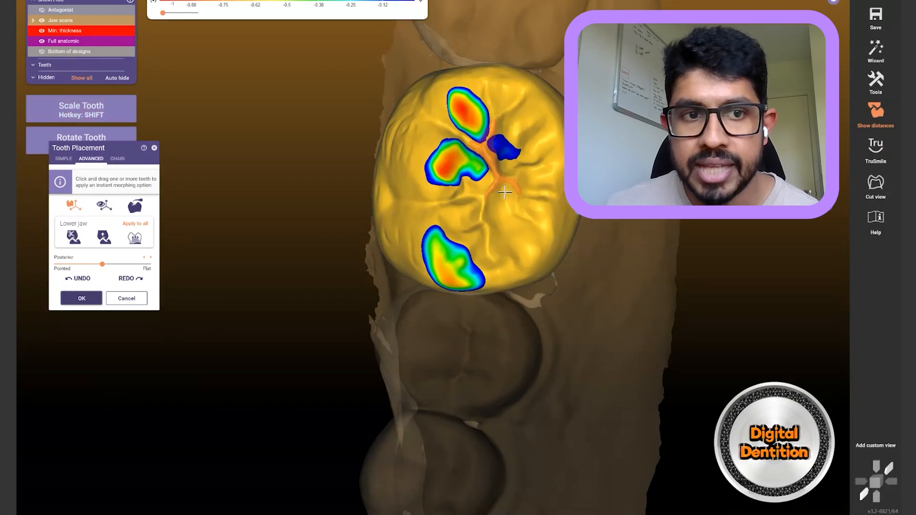
left_click_drag(520, 195, 586, 166)
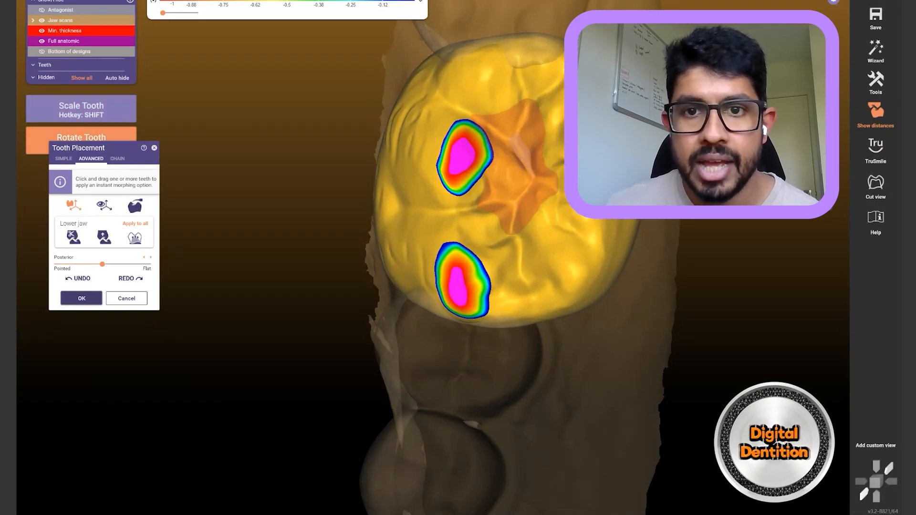
key("ctrl+z")
left_click_drag(547, 101, 546, 97, "shift")
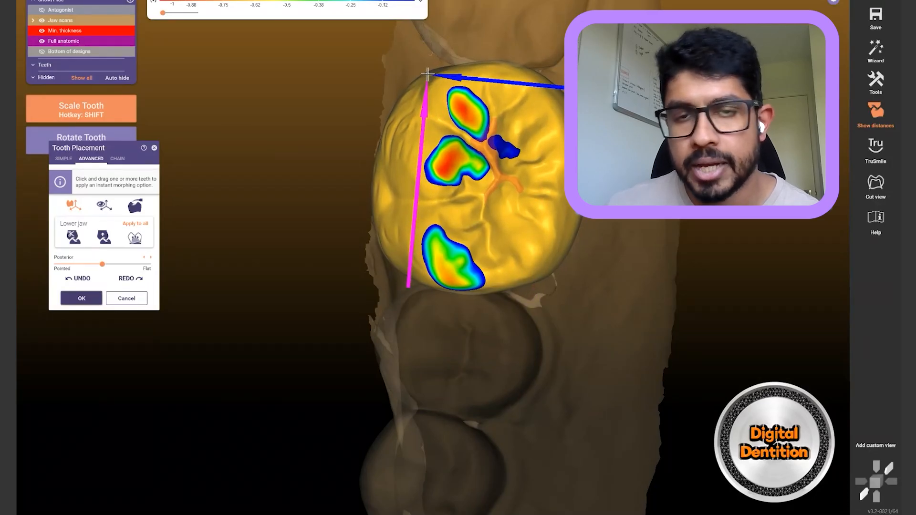
left_click_drag(427, 73, 413, 147, "shift")
key("ctrl+z")
key("ctrl+z")
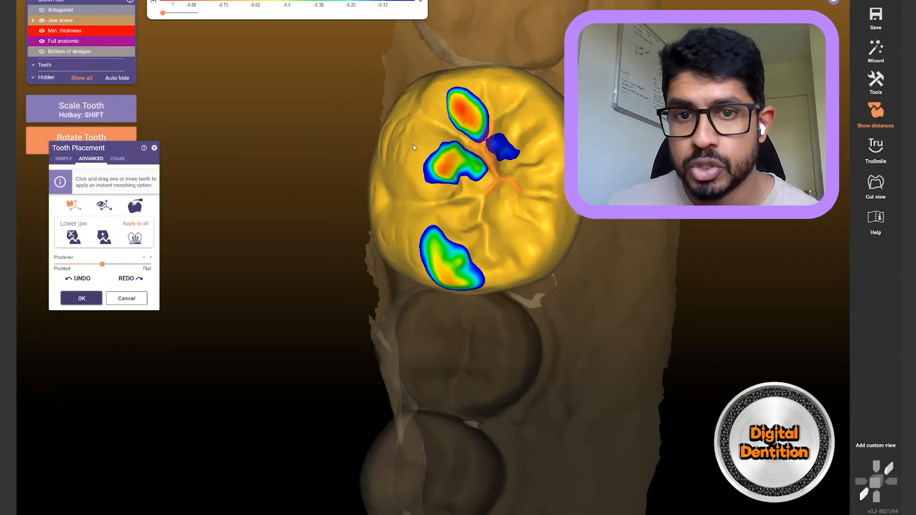
left_click_drag(508, 67, 507, 71, "shift")
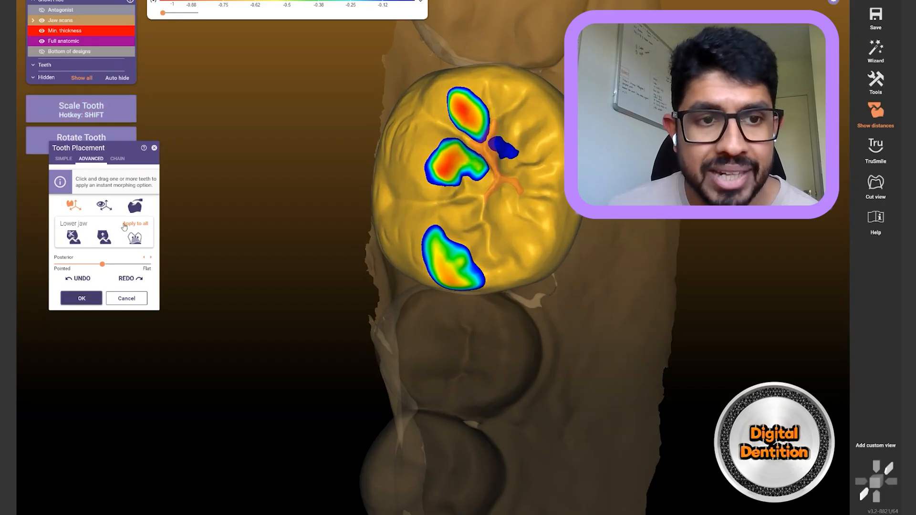
Toggle the opposing jaw scan's visibility with Ctrl+A while reviewing the crown
right_click_drag(432, 215, 433, 257)
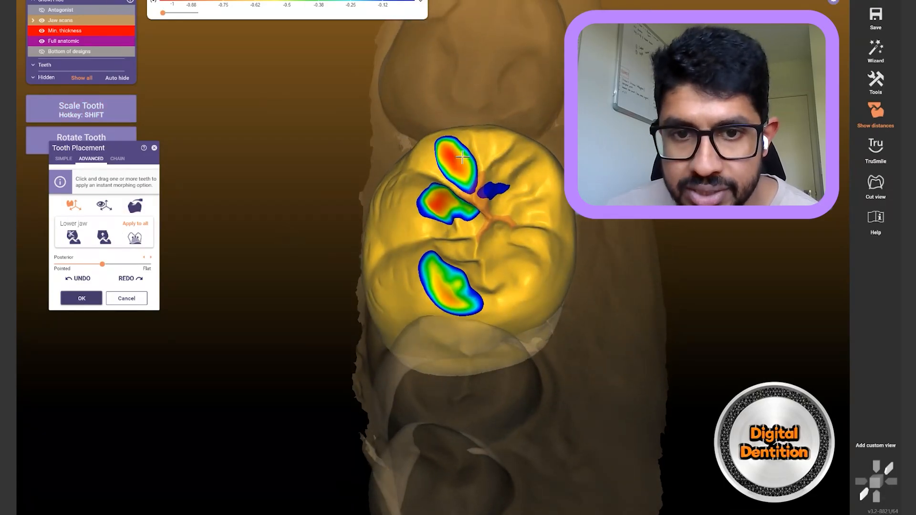
right_click_drag(327, 229, 329, 224)
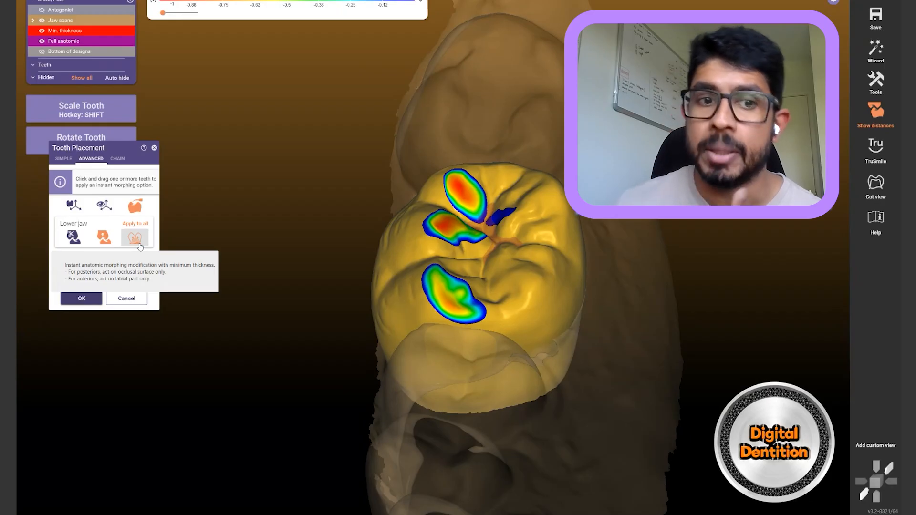
left_click_drag(140, 246, 455, 233)
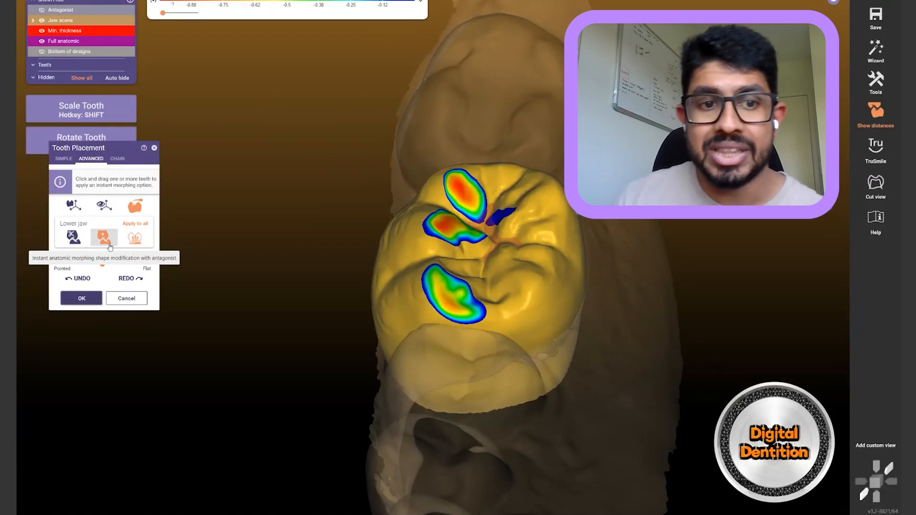
key("ctrl+a")
key("ctrl+a")
key("ctrl+a")
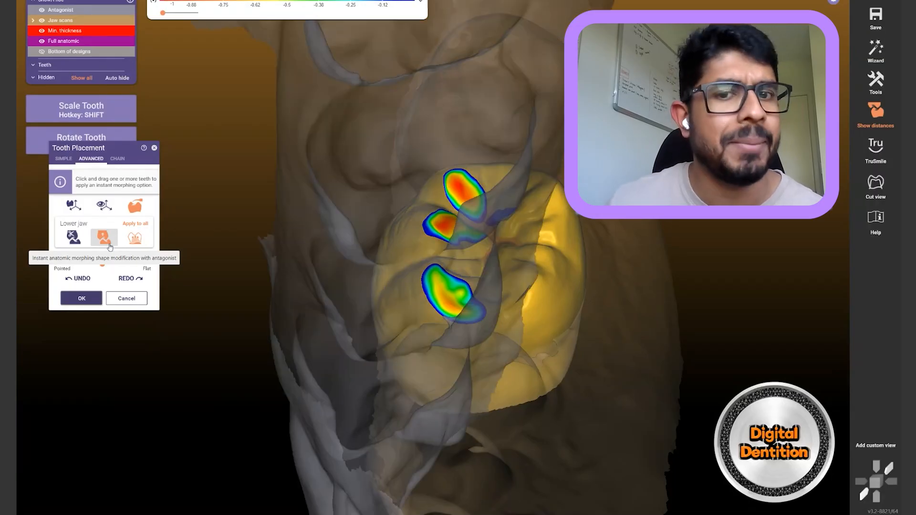
key("ctrl+a")
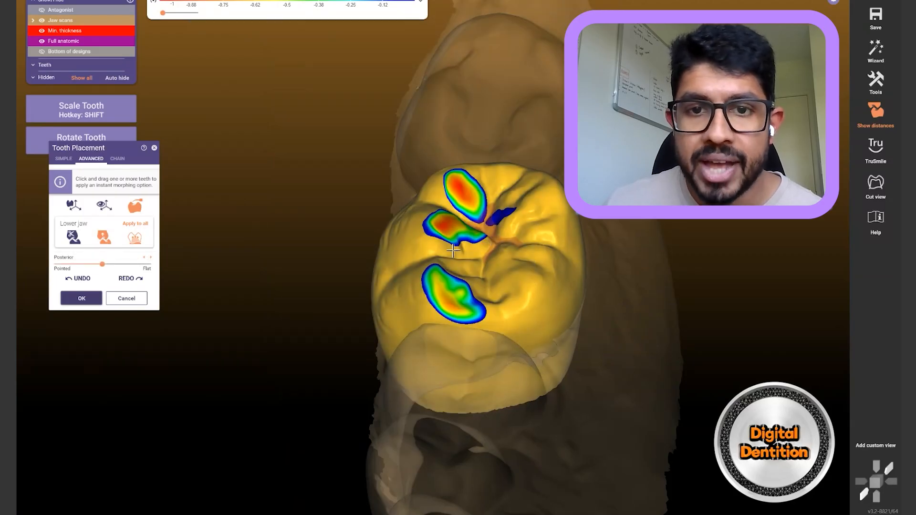
right_click_drag(528, 56, 520, 84)
Try morphing the crown against the opposing teeth, undoing both attempts
left_click(484, 260)
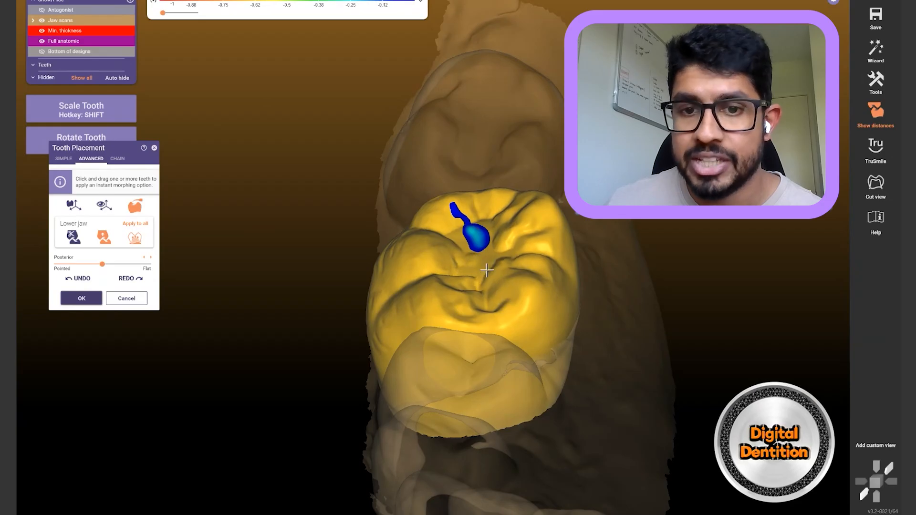
scroll(469, 193, "up", 4)
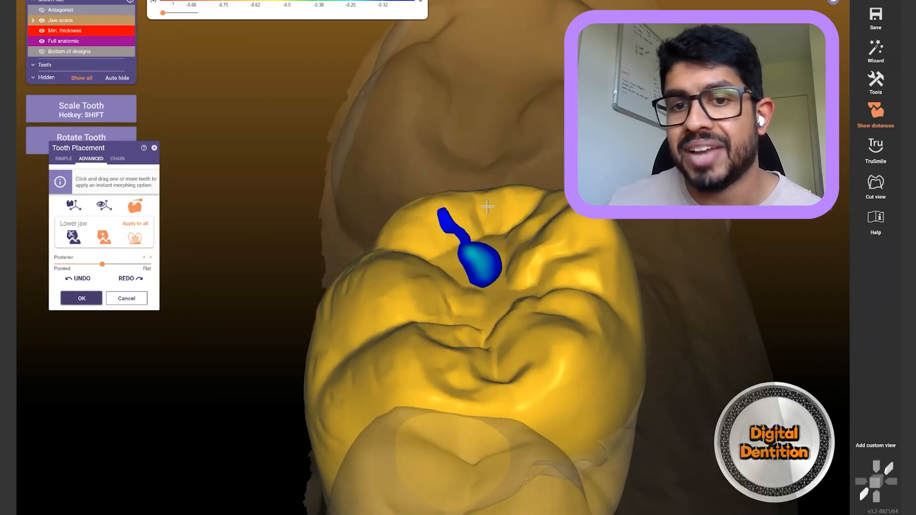
right_click_drag(494, 253, 480, 152)
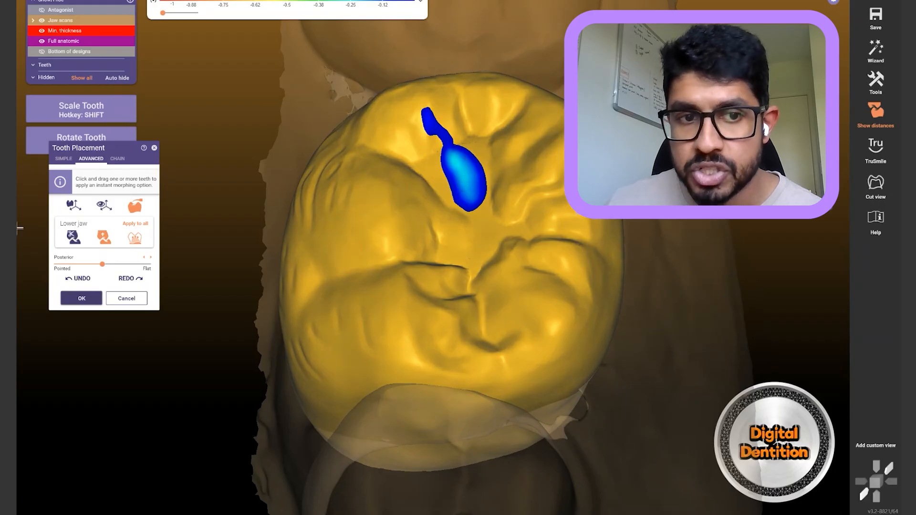
right_click_drag(473, 202, 475, 289)
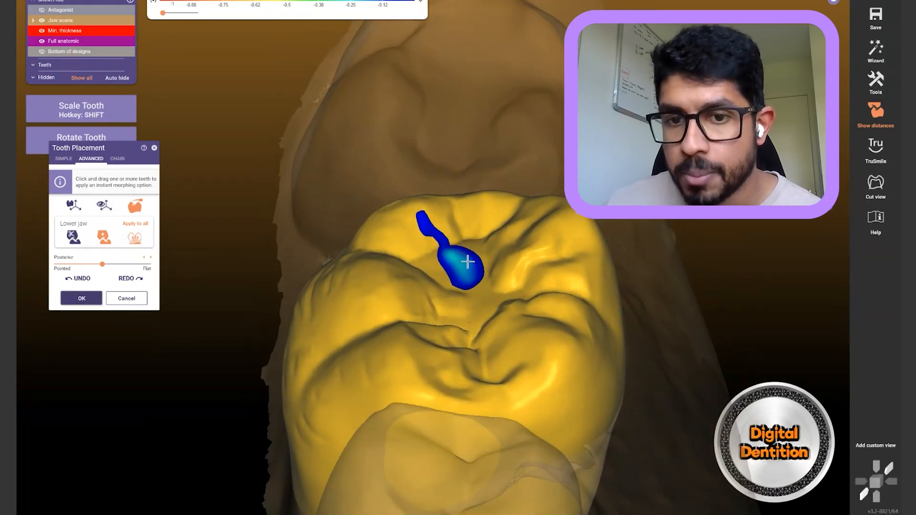
key("ctrl+z")
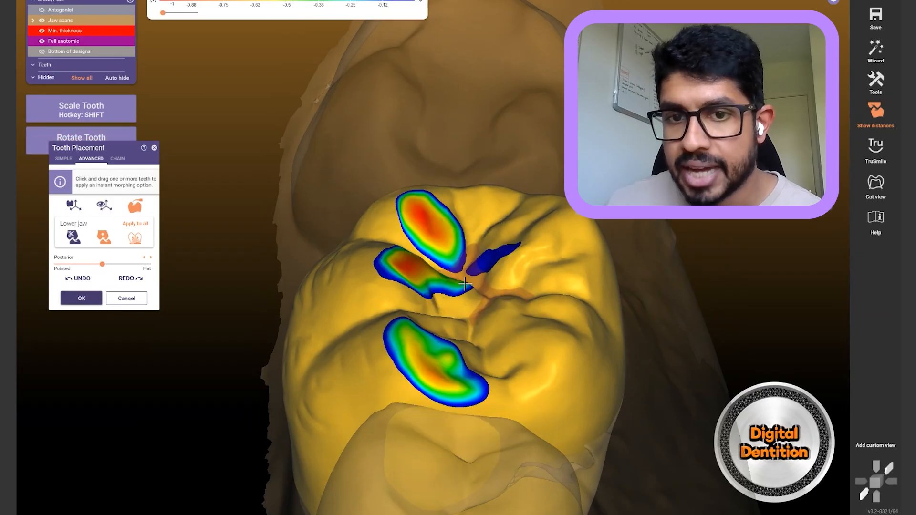
left_click_drag(427, 229, 428, 234)
right_click_drag(427, 233, 444, 160)
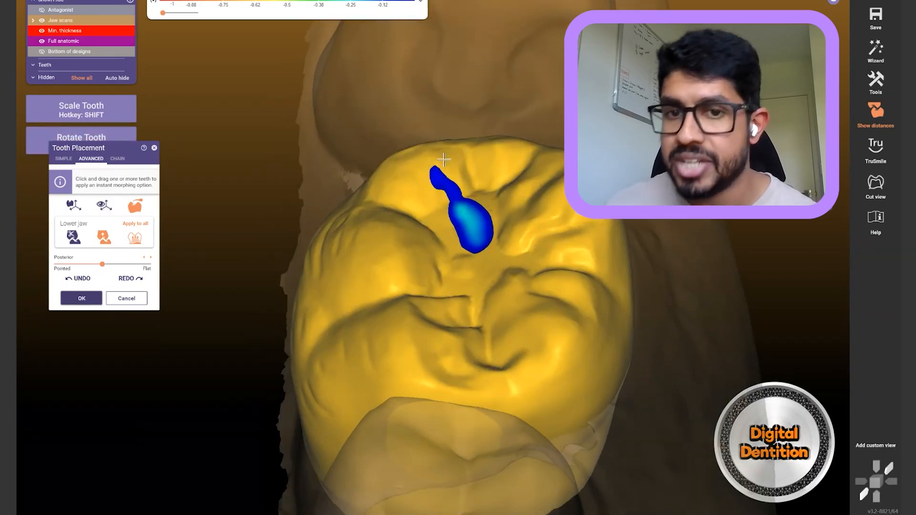
key("ctrl+z")
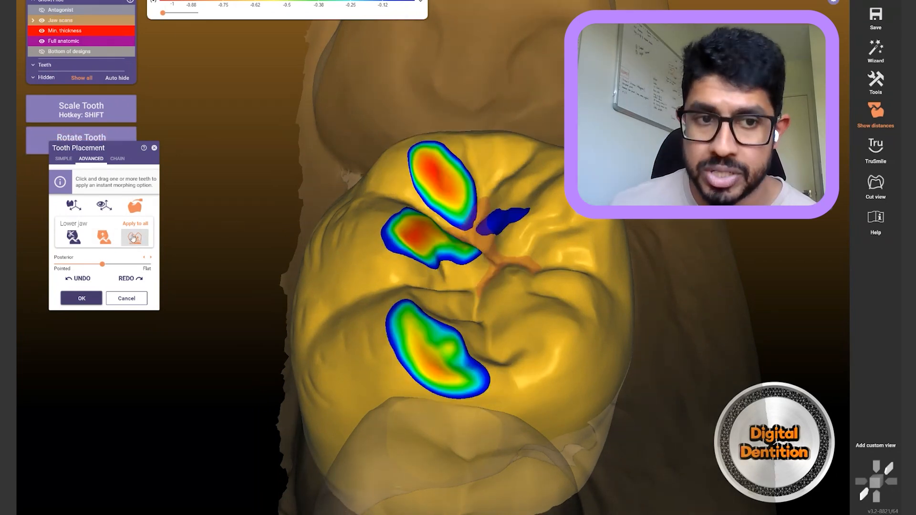
Push the crown's cusps down and pull the fossa up to build antagonist contacts
right_click_drag(260, 243, 266, 191)
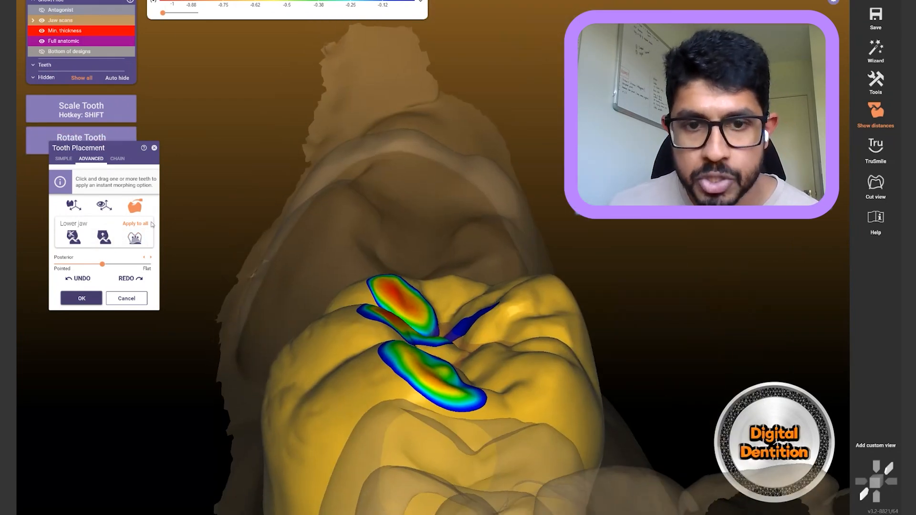
left_click_drag(392, 283, 380, 323)
left_click_drag(398, 370, 399, 381)
mouse_move(446, 355)
left_mouse_down()
mouse_move(452, 339)
mouse_move(440, 326)
left_mouse_up()
right_click_drag(507, 168, 508, 218)
left_click_drag(469, 271, 438, 235)
key("a")
right_click_drag(438, 236, 384, 154)
Rotate the crown slightly using the Simple tab's move and rotate options
left_click(64, 159)
left_click_drag(304, 410, 302, 419, "ctrl")
right_click_drag(154, 386, 185, 374)
left_click_drag(236, 409, 246, 424, "ctrl")
right_click_drag(244, 292, 241, 263)
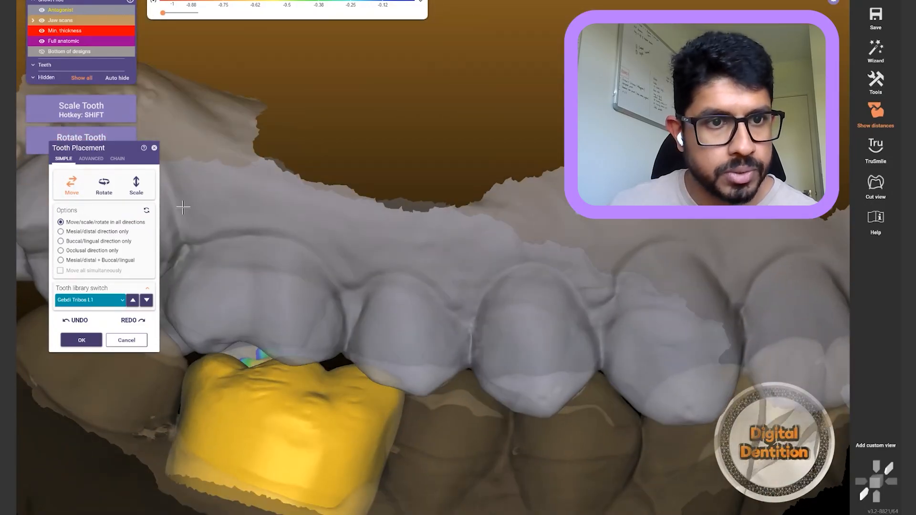
Fine-tune the cusps with Advanced morphing and commit the tooth placement
left_click(91, 158)
left_click_drag(238, 364, 240, 352)
right_click_drag(429, 312, 358, 311)
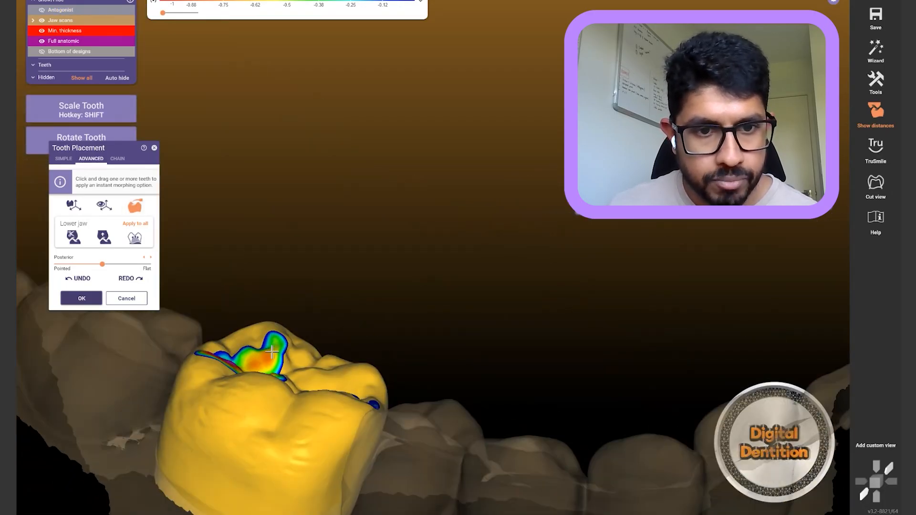
left_click_drag(357, 368, 356, 379)
right_click_drag(356, 378, 239, 411)
left_click(73, 299)
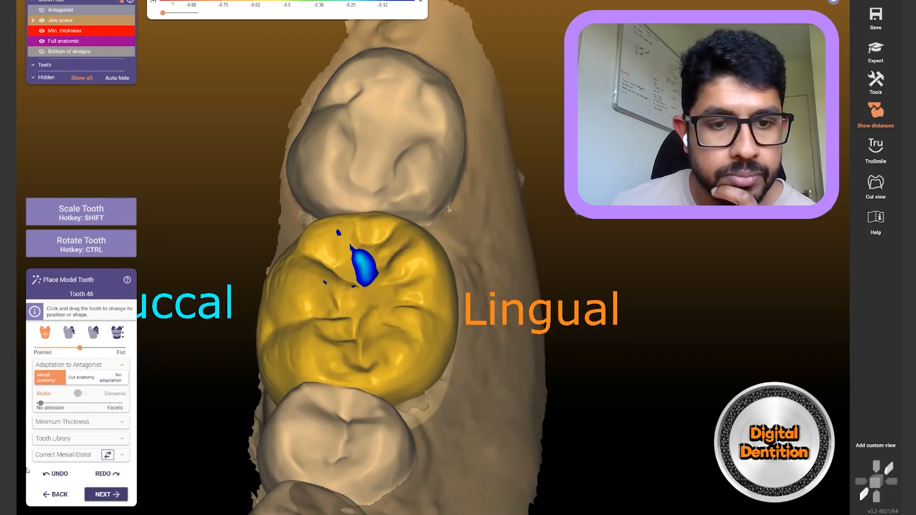
Regenerate the bottoms, then in Place Model Tooth choose No adaptation and load the next library tooth
left_click(57, 495)
left_click(106, 495)
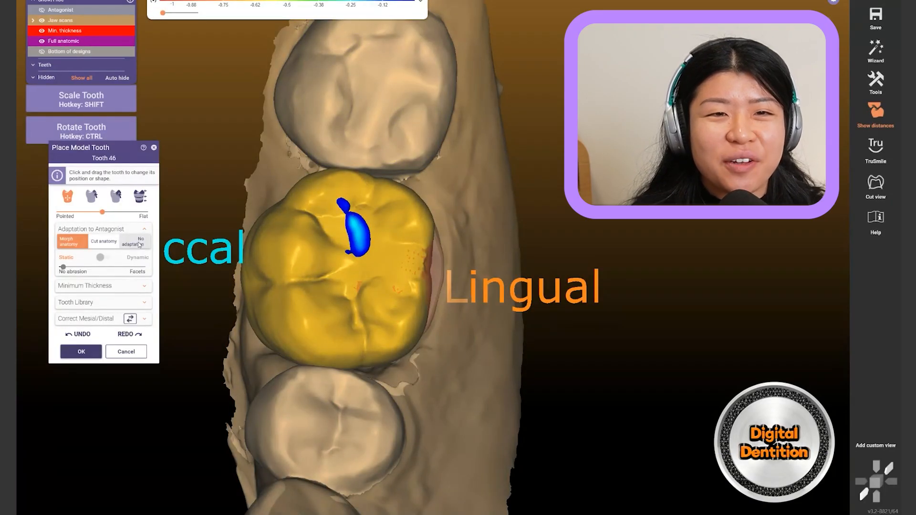
left_click(140, 242)
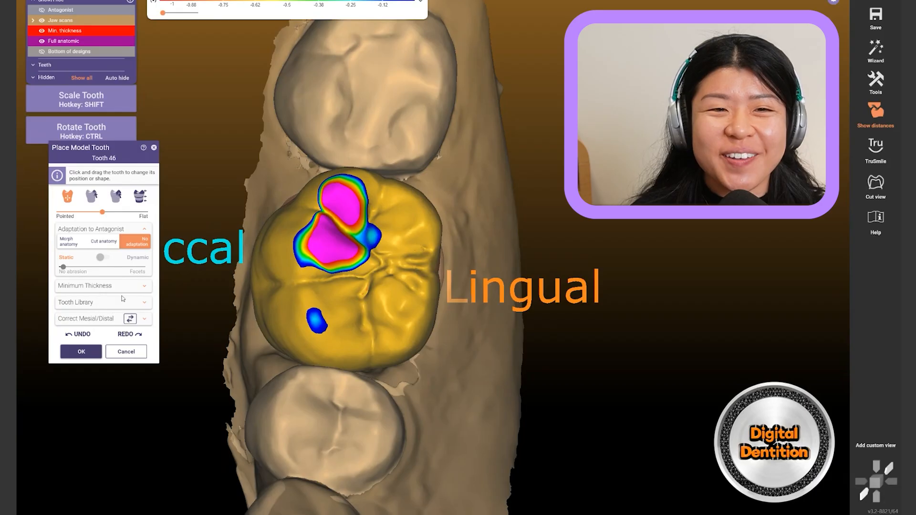
left_click(139, 303)
left_click(144, 275)
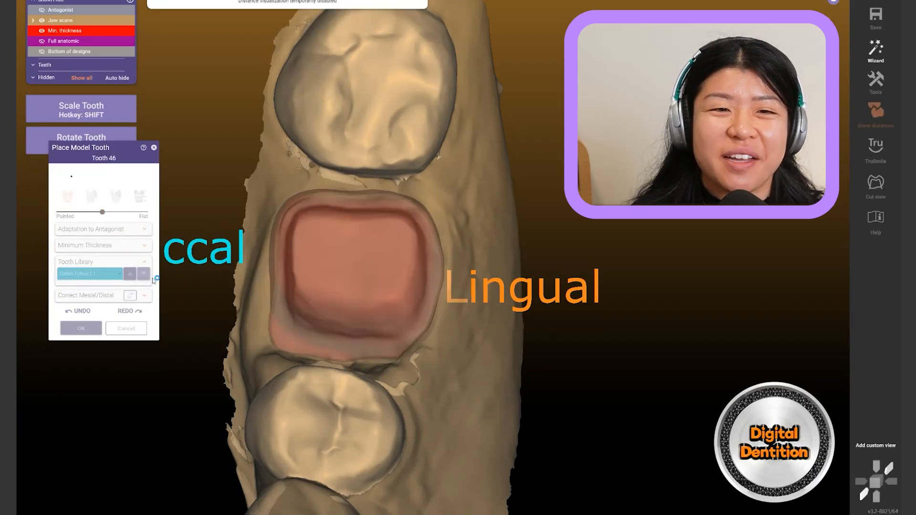
Rotate, move and freely reshape the new library tooth to soften its contacts, then confirm it
right_click_drag(454, 154, 450, 174)
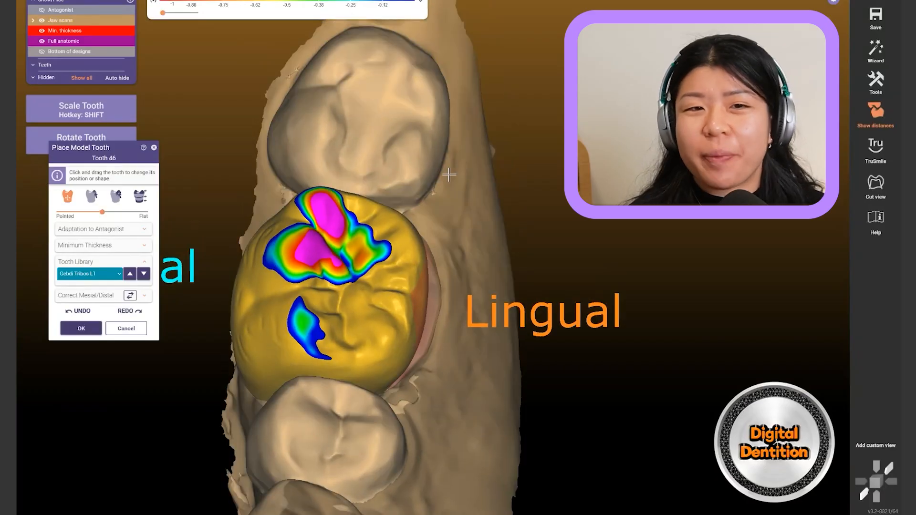
left_click_drag(378, 282, 288, 211, "ctrl")
right_click_drag(292, 206, 526, 302)
left_click_drag(265, 344, 261, 357)
right_click_drag(261, 357, 331, 380)
key("ctrl+a")
left_click_drag(332, 380, 255, 450, "ctrl")
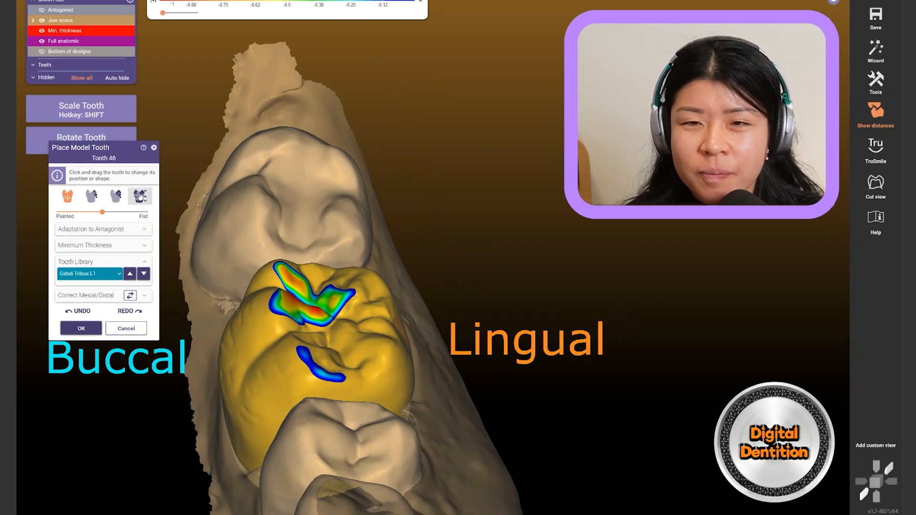
left_click(116, 195)
left_click(283, 285)
left_click_drag(283, 285, 289, 313)
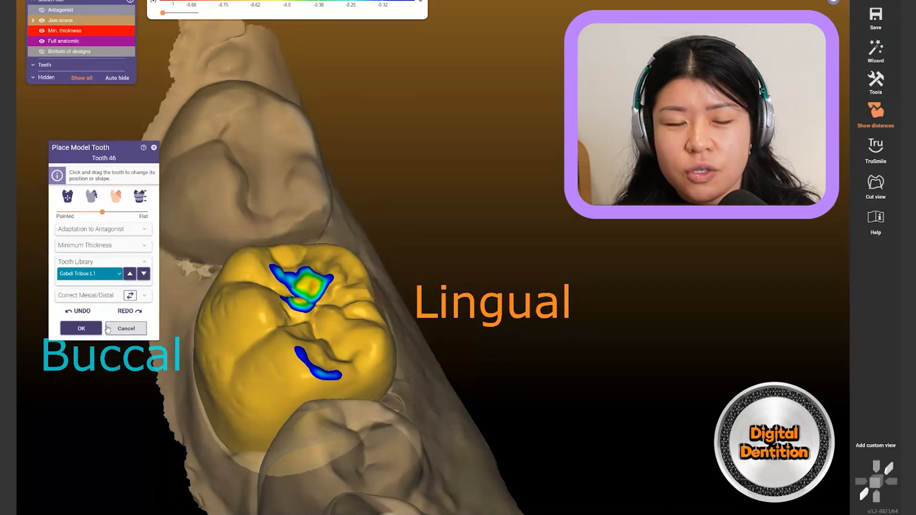
left_click(81, 328)
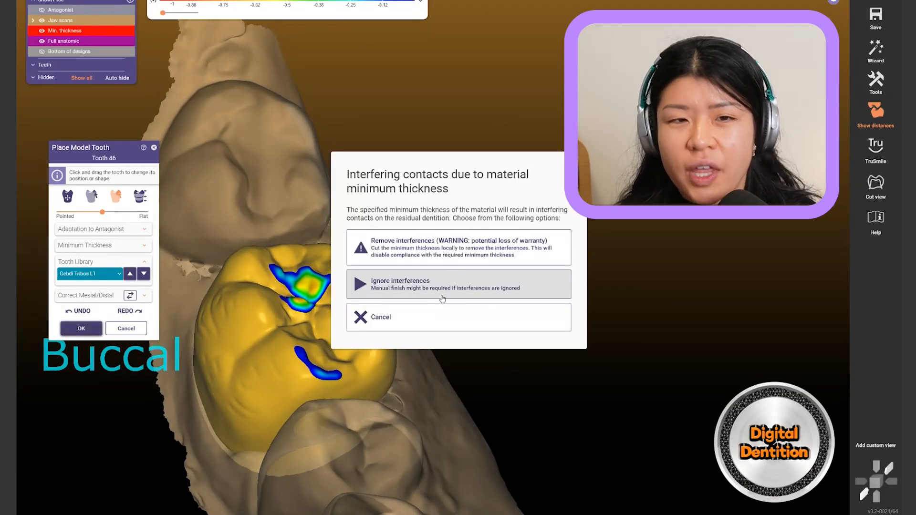
Ignore the interfering contacts, inspect the crown from the side, and reopen Tooth Placement for tooth 46
left_click(388, 284)
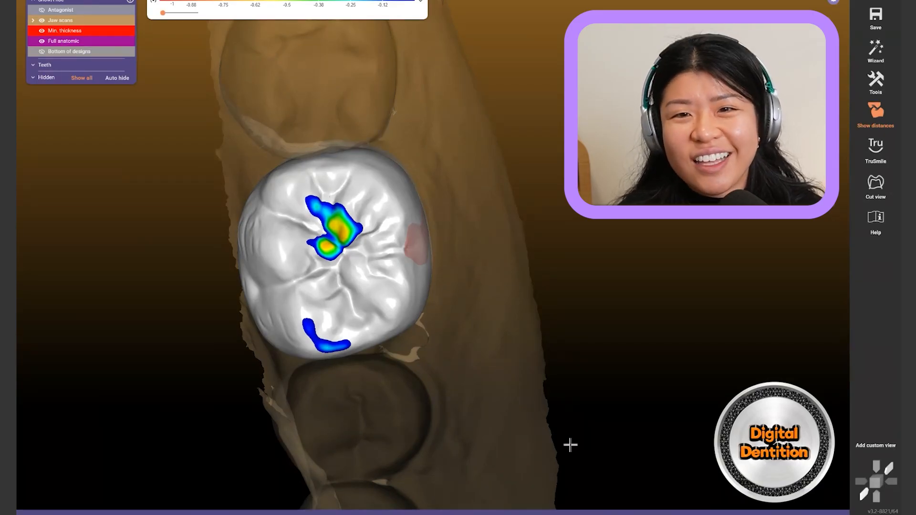
right_click_drag(485, 348, 444, 409)
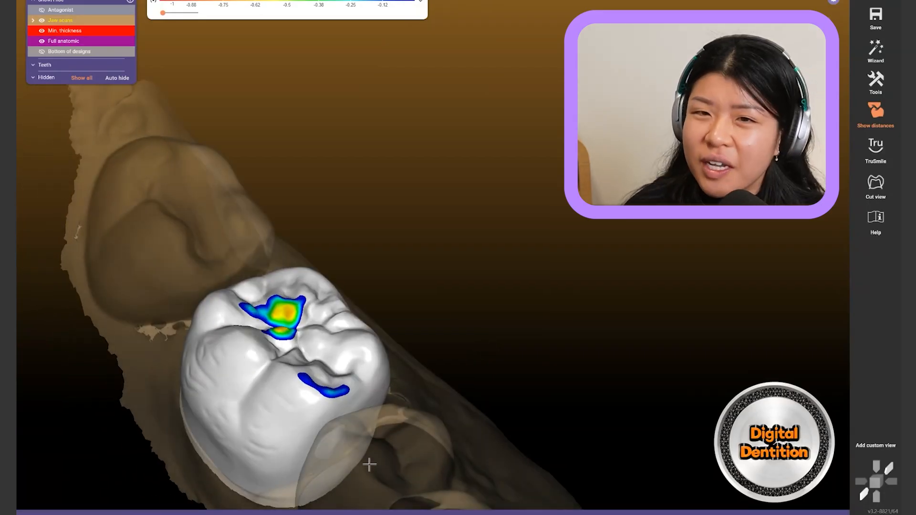
mouse_move(357, 511)
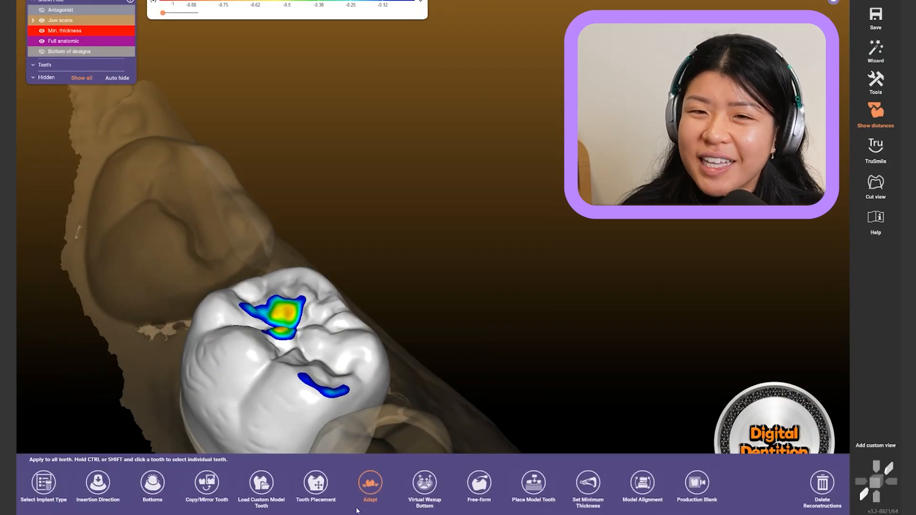
left_click(316, 484)
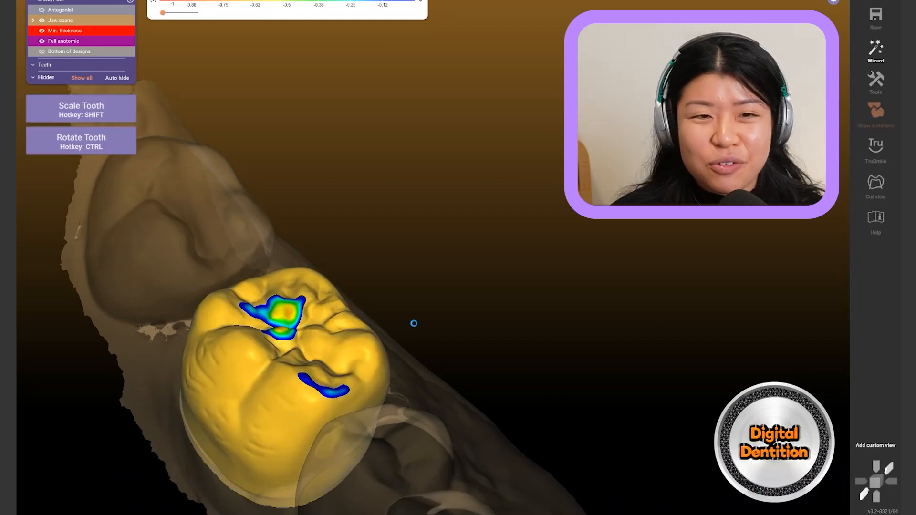
Switch to morphing mode and save a side view of the crown as a custom view
left_click(135, 207)
right_click_drag(417, 402, 438, 420)
scroll(432, 372, "down", 3)
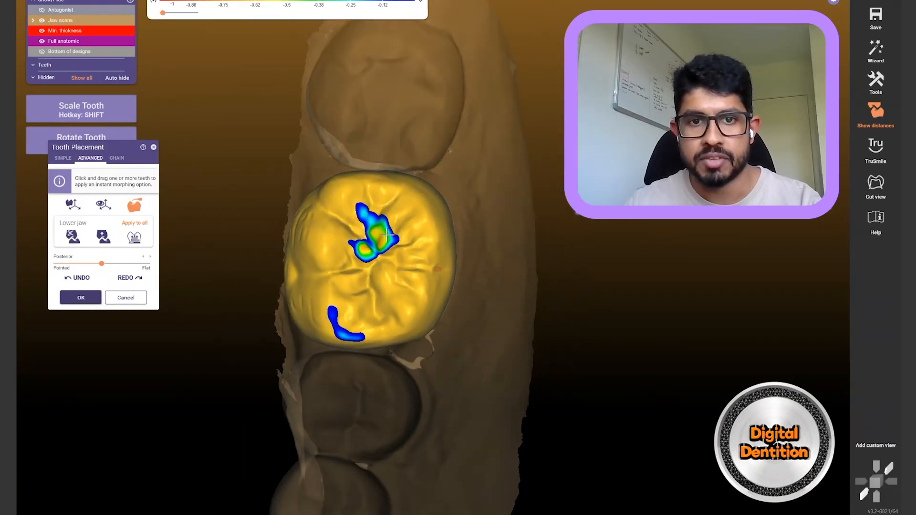
right_click_drag(424, 166, 423, 165)
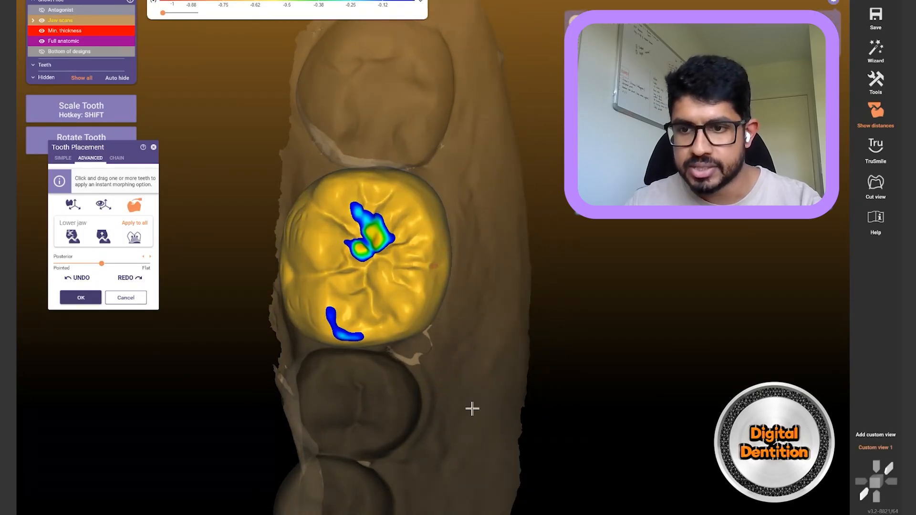
right_click_drag(480, 400, 474, 397)
left_click(865, 435)
Cycle through Custom views 1–3 to compare the saved occlusal and side viewpoints
right_click_drag(524, 411, 521, 410)
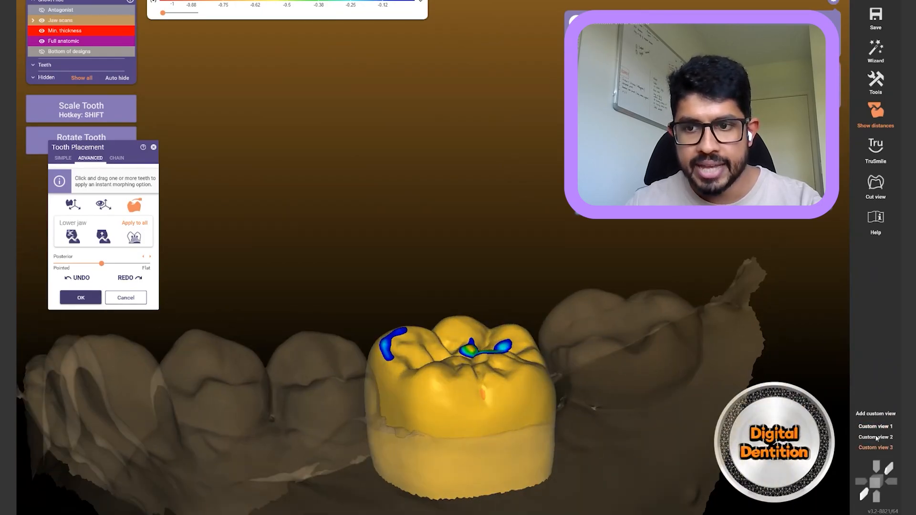
left_click(876, 427)
left_click(875, 437)
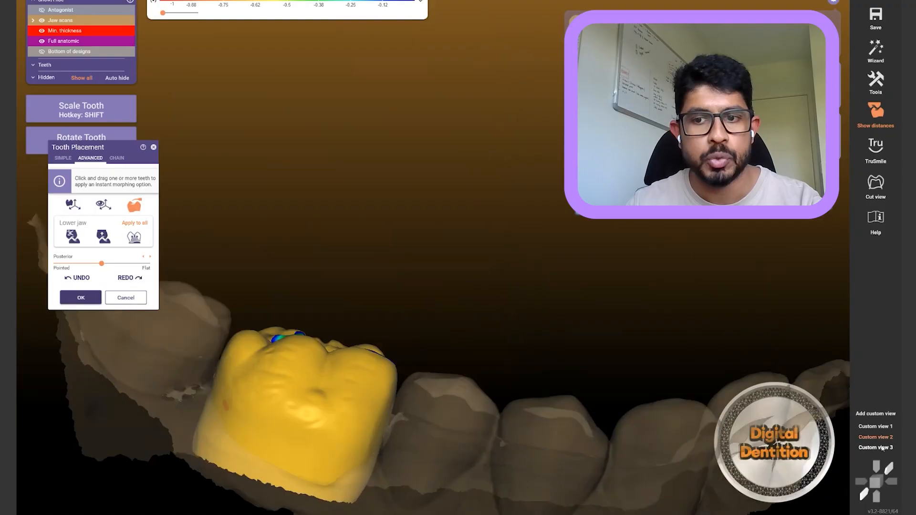
left_click(876, 448)
left_click(876, 427)
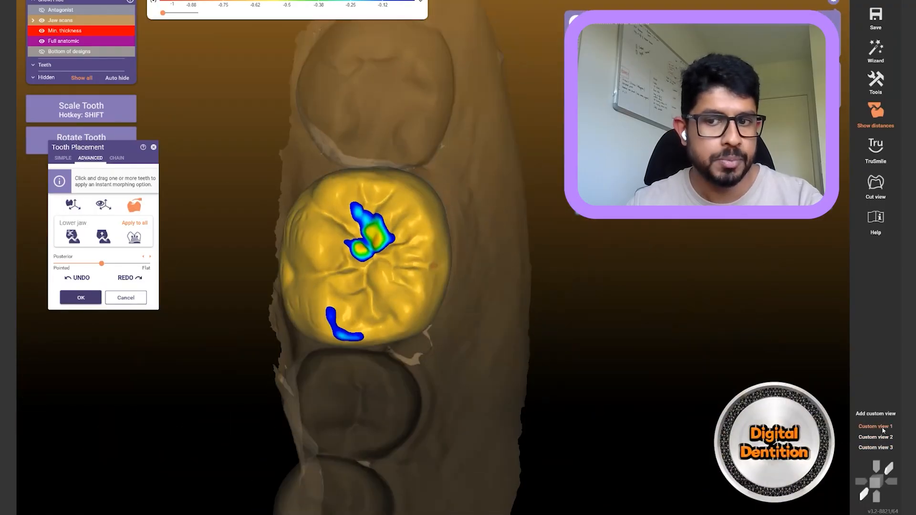
left_click(880, 447)
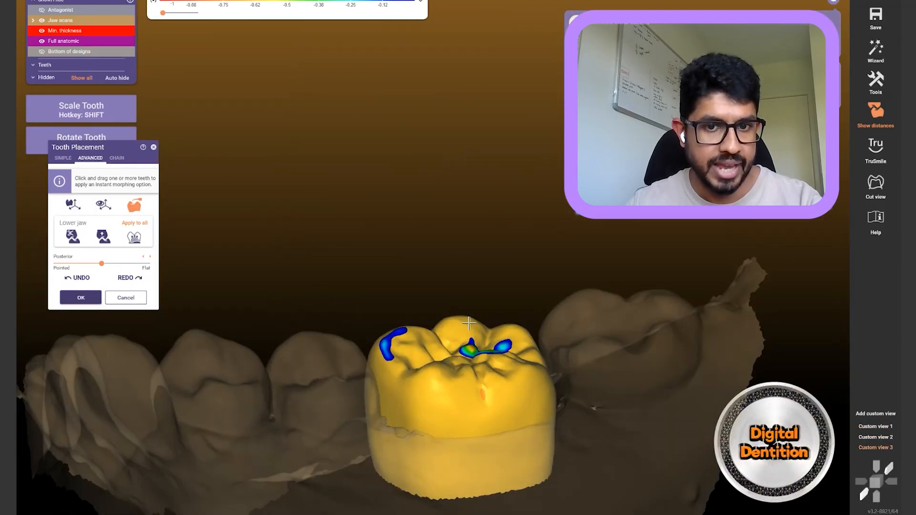
Lower the crown's left cusp slightly to shrink its antagonist contact
left_click_drag(469, 324, 470, 326)
left_click_drag(411, 335, 403, 337)
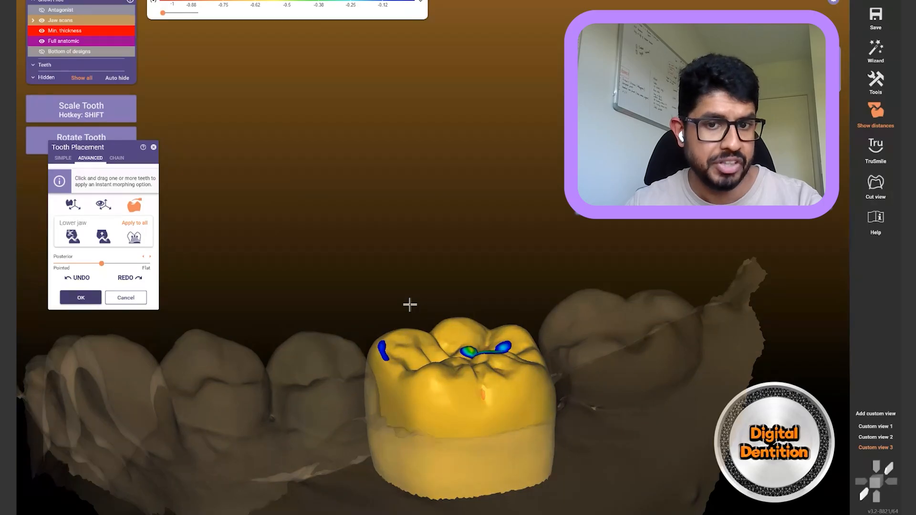
right_click_drag(409, 306, 420, 334)
right_click_drag(484, 400, 562, 279)
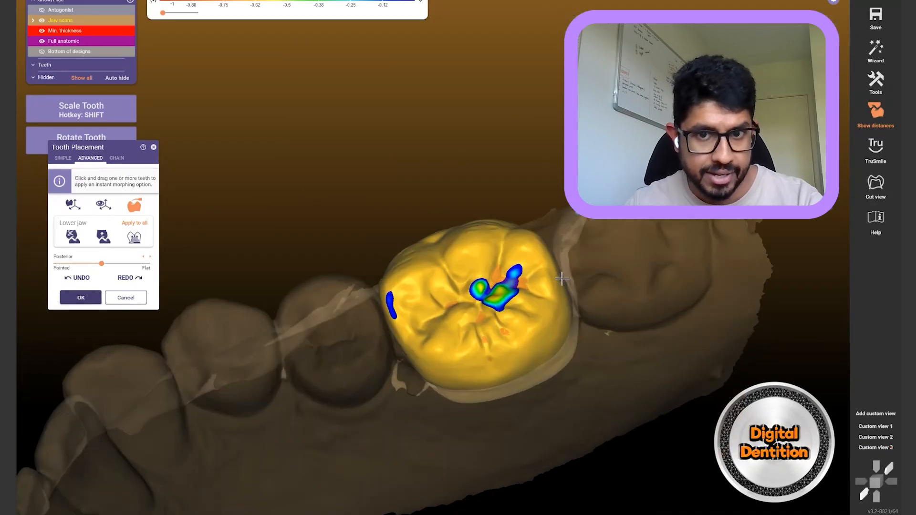
Rename Custom view 1 to 'Occlusal view'
right_click(874, 429)
left_click(833, 503)
key("shift")
type("Occlusa vie")
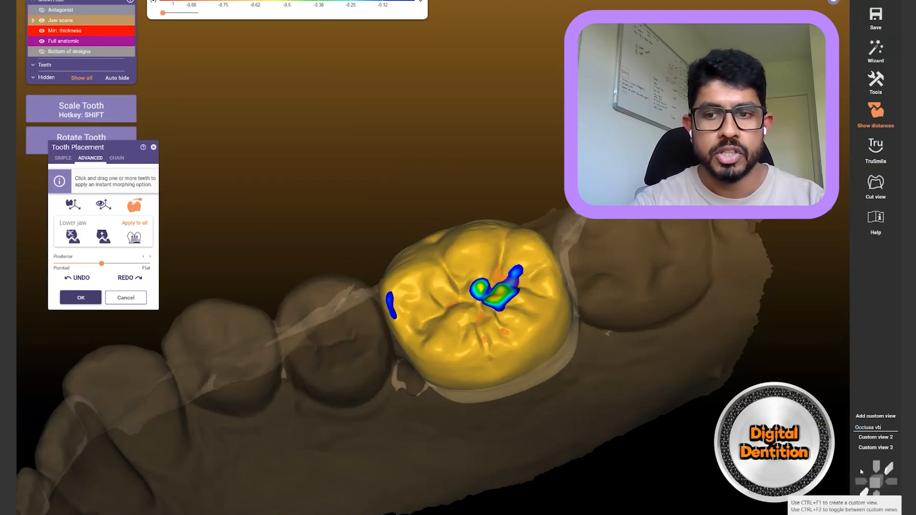
key("BackSpace")
key("BackSpace")
key("BackSpace")
key("BackSpace")
type("l view")
key("Return")
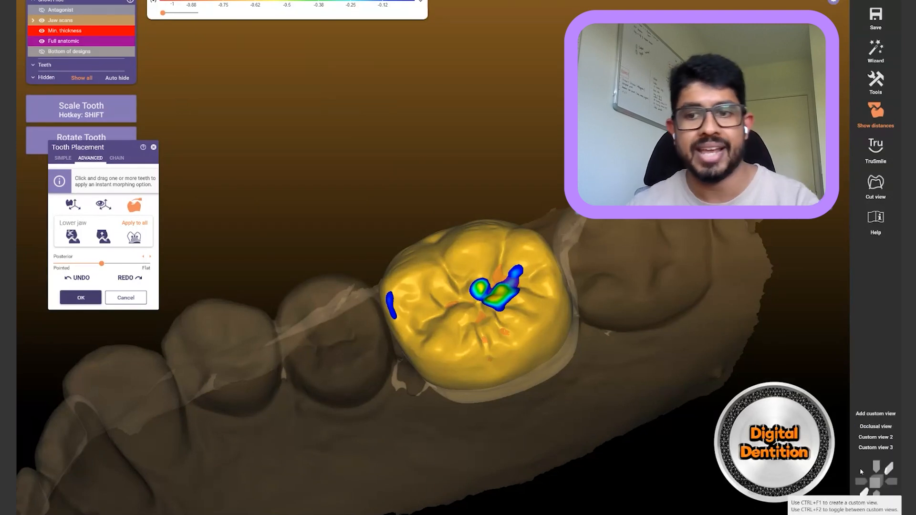
Inspect the crown's contacts from the saved views and several angles, toggling the antagonist on and off
left_click(875, 427)
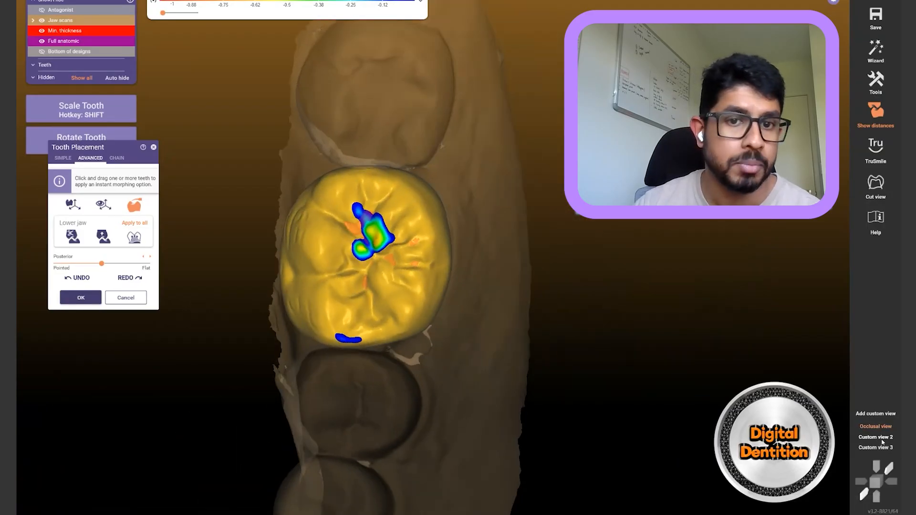
left_click(882, 440)
right_click_drag(360, 296, 358, 298)
middle_click_drag(358, 299, 545, 313)
right_click_drag(545, 313, 362, 347)
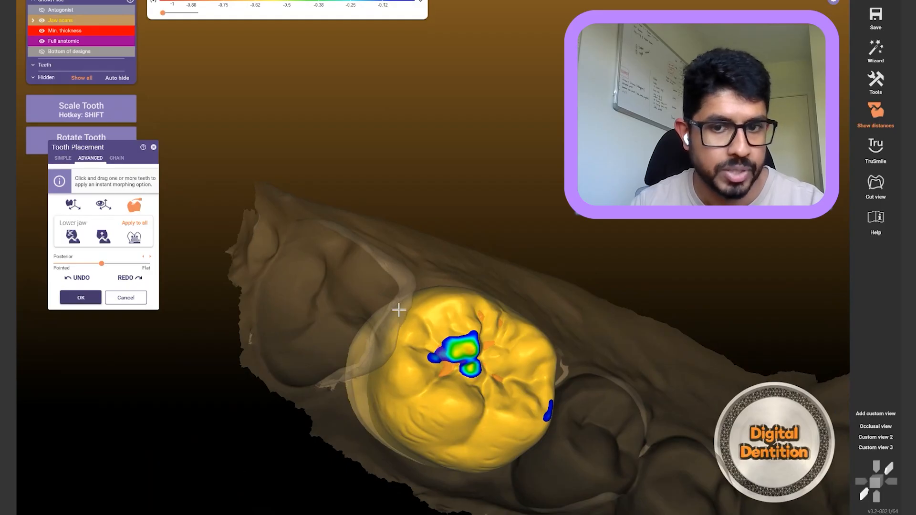
right_click_drag(781, 350, 781, 351)
right_click_drag(593, 395, 588, 376)
right_click_drag(586, 329, 375, 338)
key("a")
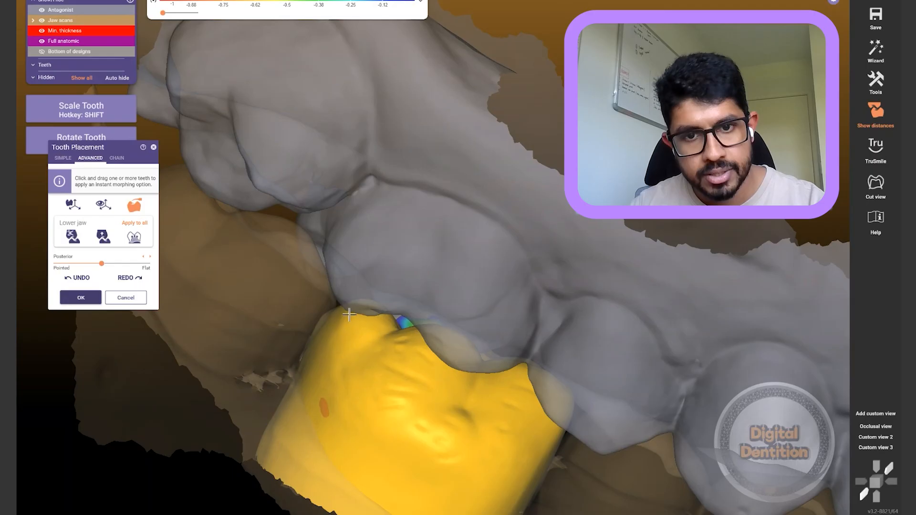
key("a")
right_click_drag(517, 262, 504, 300)
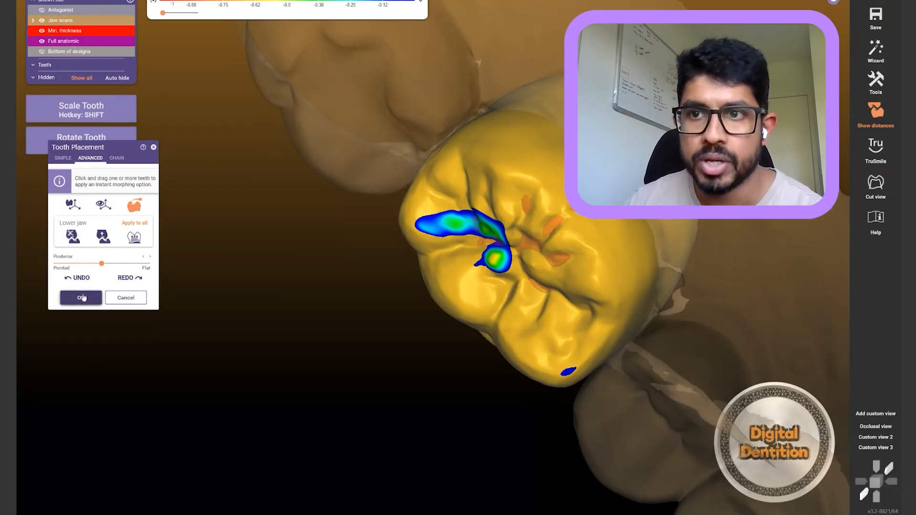
Commit the tooth placement, re-adapt the tooth 46 crown, and accept the Generate Crowns result
left_click(82, 298)
right_click_drag(398, 365, 406, 359)
mouse_move(375, 511)
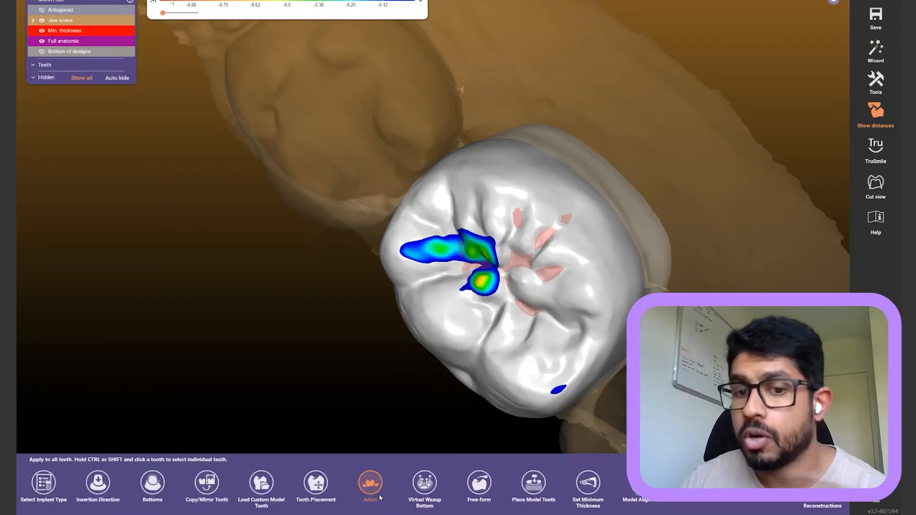
right_click_drag(390, 426, 388, 427)
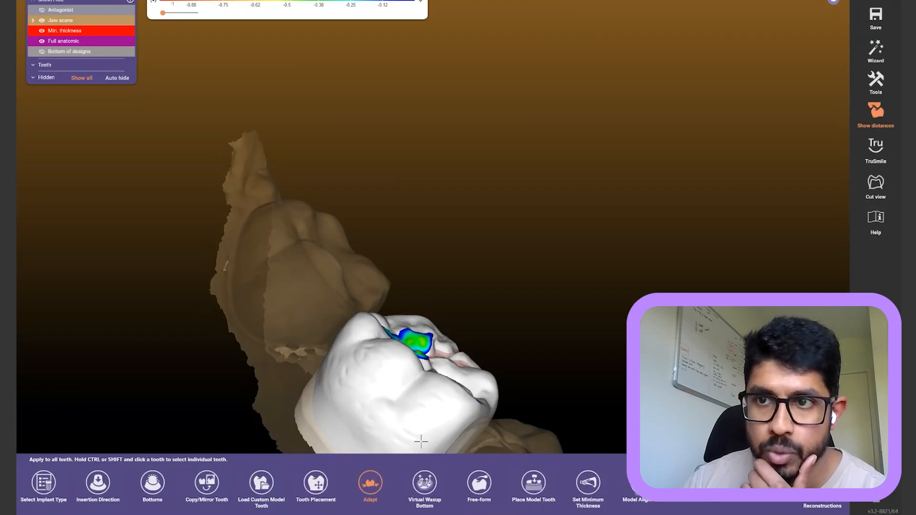
mouse_move(382, 512)
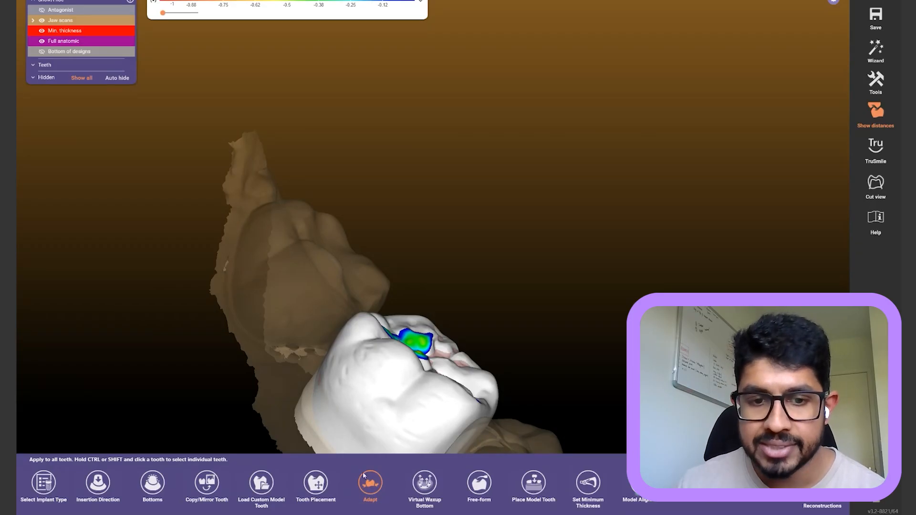
left_click(371, 483)
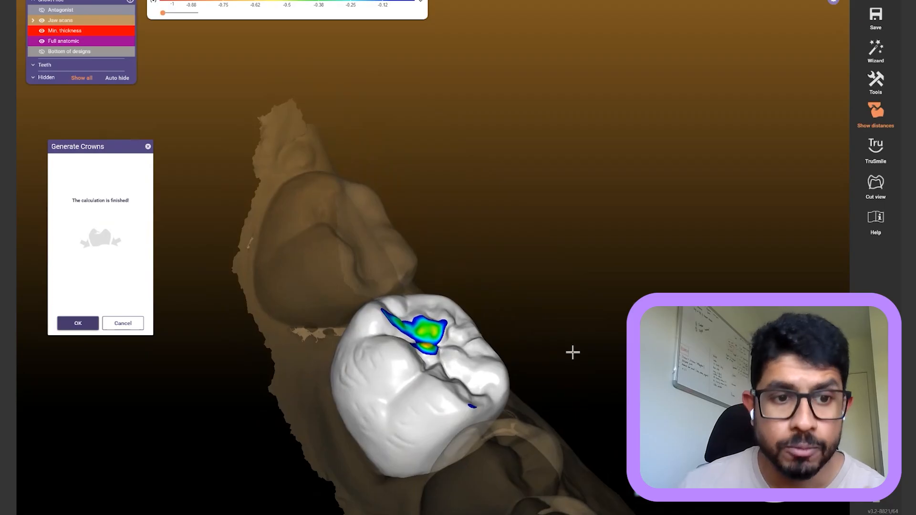
left_click(79, 324)
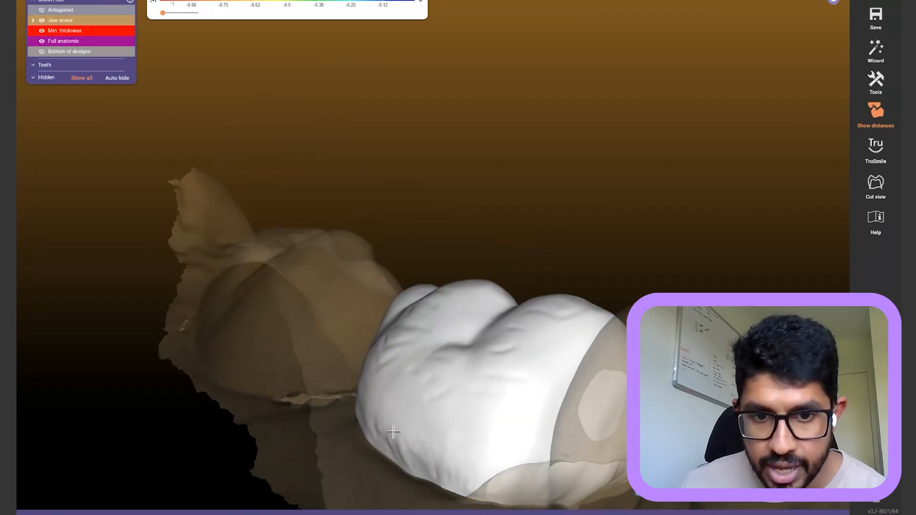
Hide the Jaw scans and orbit around the isolated tooth 46 crown, including its underside
scroll(395, 439, "up", 2)
right_click_drag(373, 415, 374, 415)
scroll(381, 414, "up", 4)
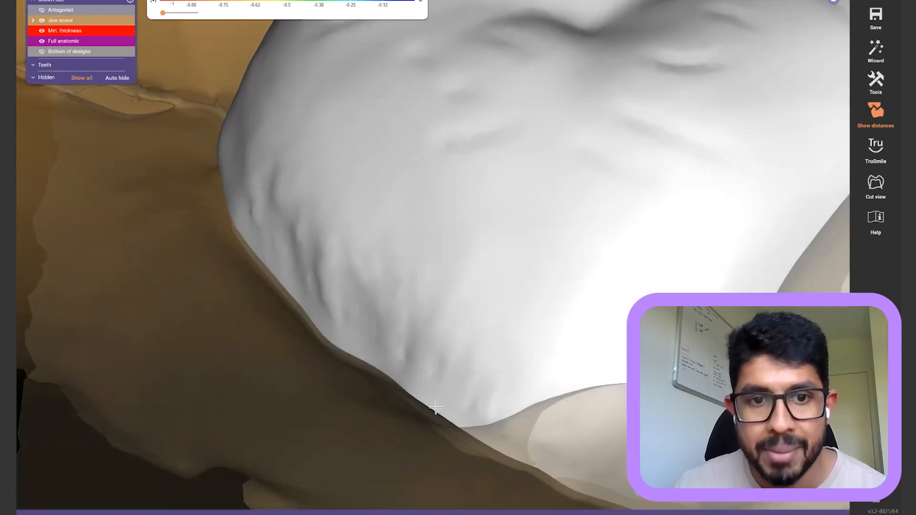
left_click(239, 255, "ctrl")
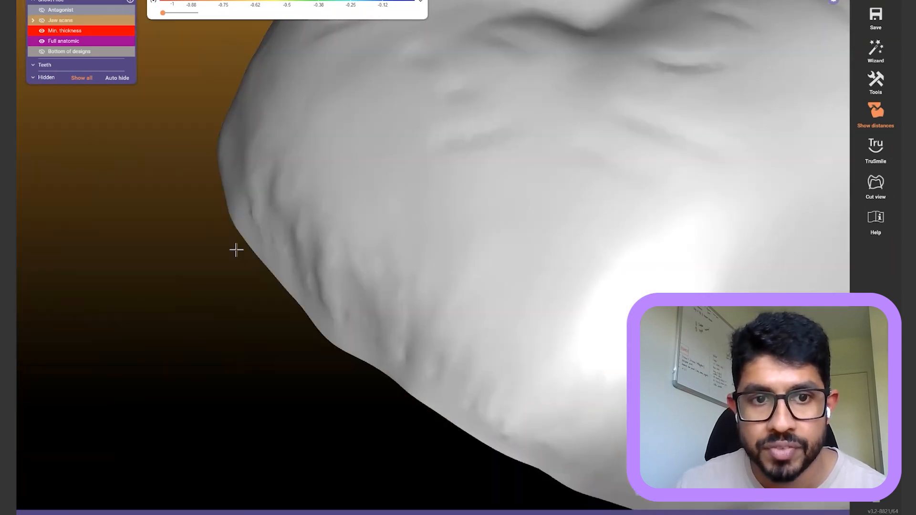
scroll(307, 299, "down", 4)
right_click_drag(307, 298, 277, 324)
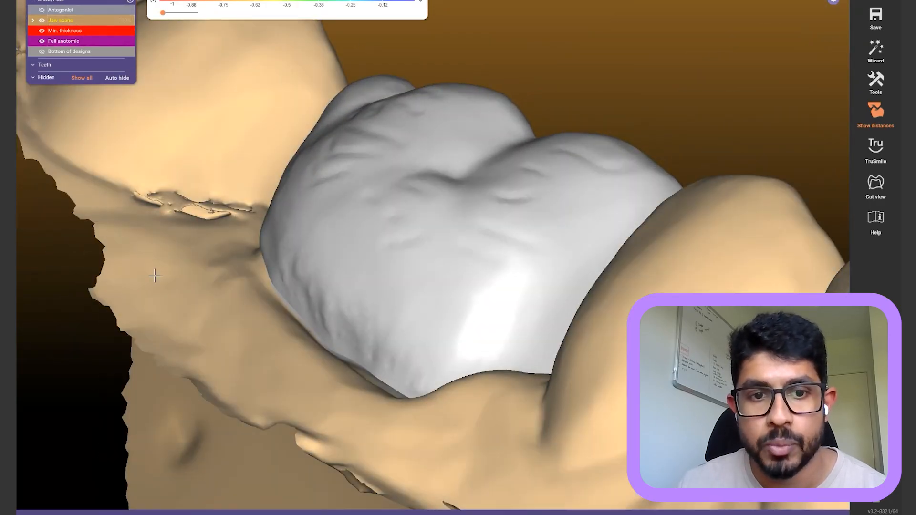
left_click(239, 347, "ctrl")
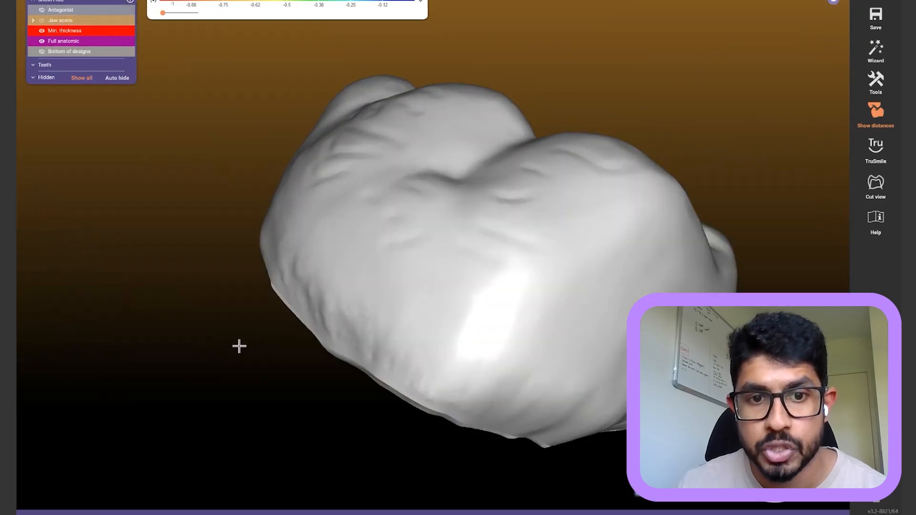
right_click_drag(239, 347, 241, 336)
right_click_drag(341, 268, 336, 274)
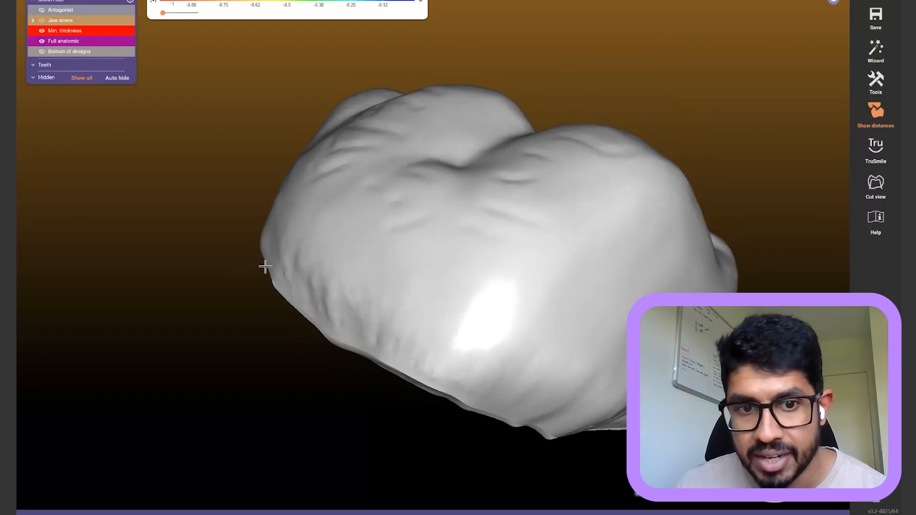
right_click_drag(295, 306, 344, 391)
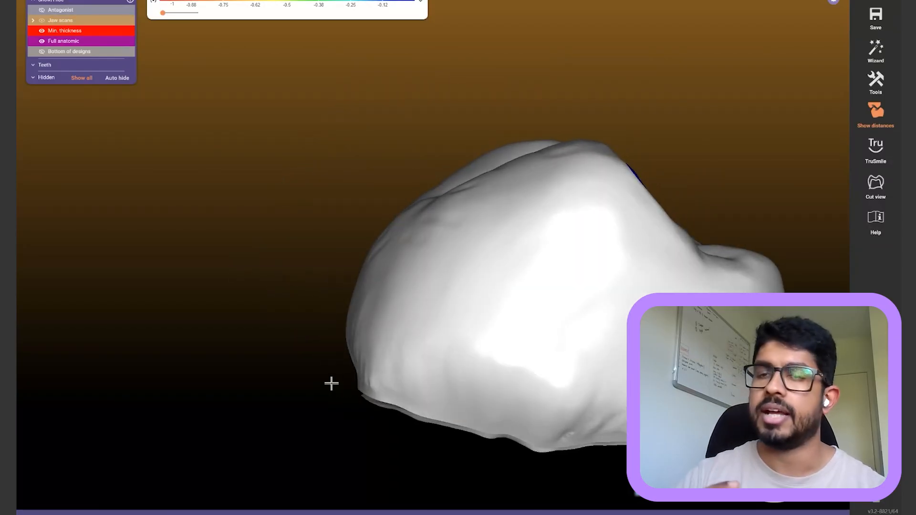
right_click_drag(337, 344, 299, 340)
Smooth the lower side of the crown with a smaller Smooth/Flatten brush
mouse_move(324, 486)
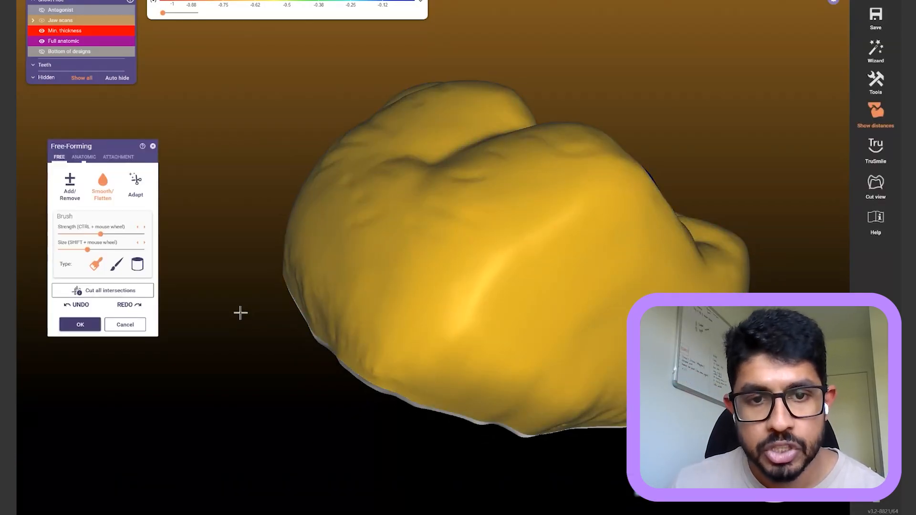
right_click_drag(258, 315, 387, 291)
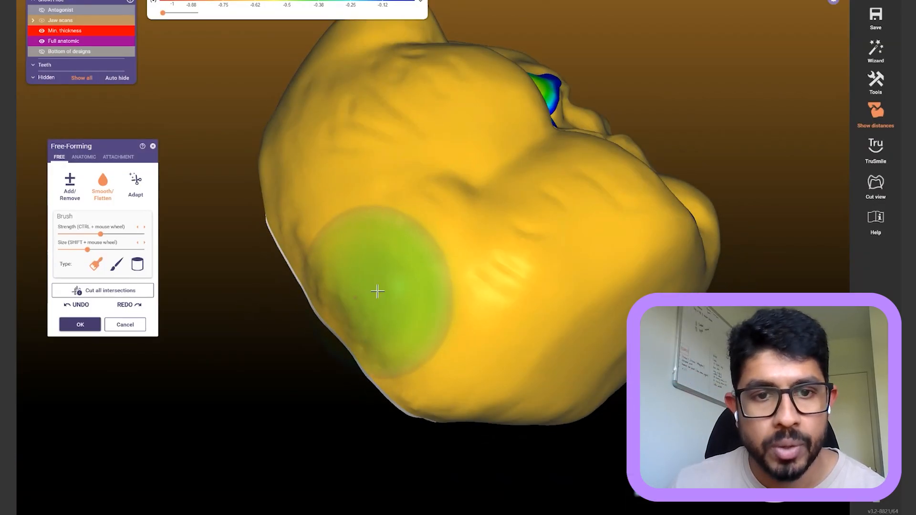
scroll(373, 314, "down", 3, "shift")
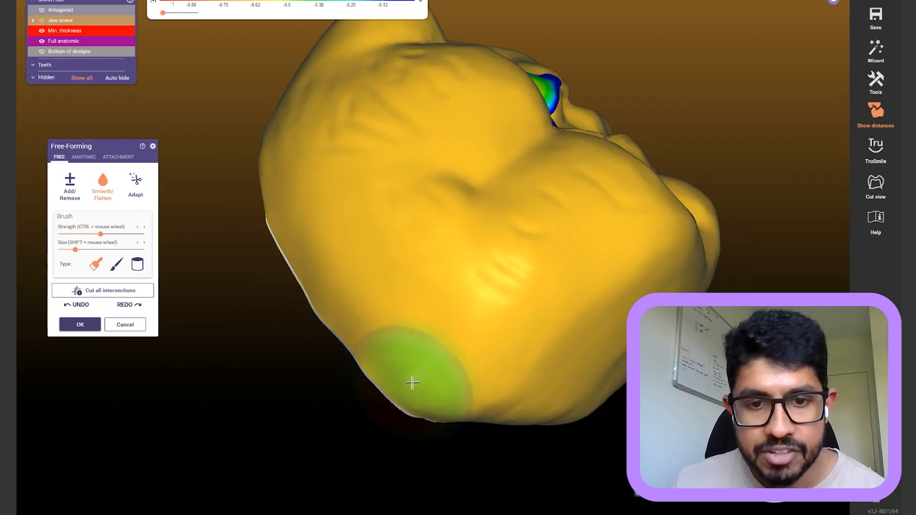
mouse_move(418, 371)
right_mouse_down()
mouse_move(360, 386)
mouse_move(310, 302)
mouse_move(352, 219)
right_mouse_up()
right_click(390, 281)
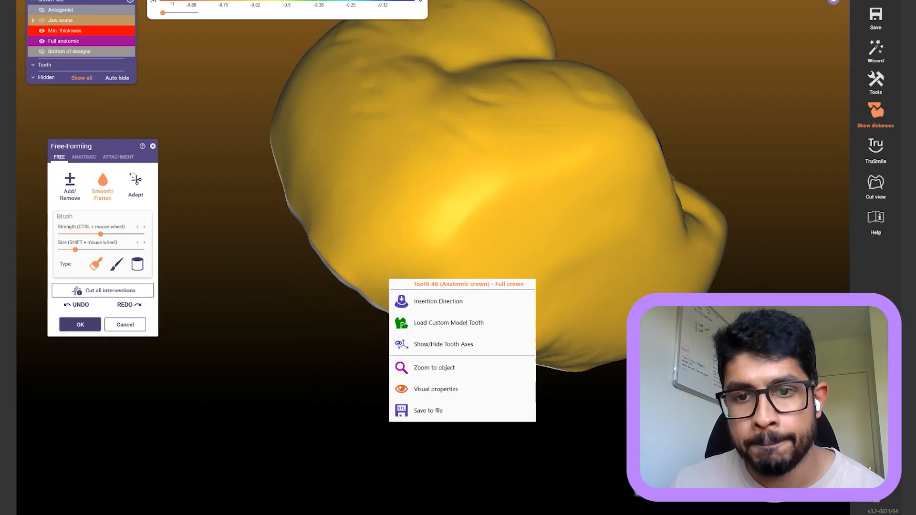
right_click(687, 382)
right_click(638, 384)
right_click_drag(737, 32, 735, 45)
scroll(736, 42, "down", 5)
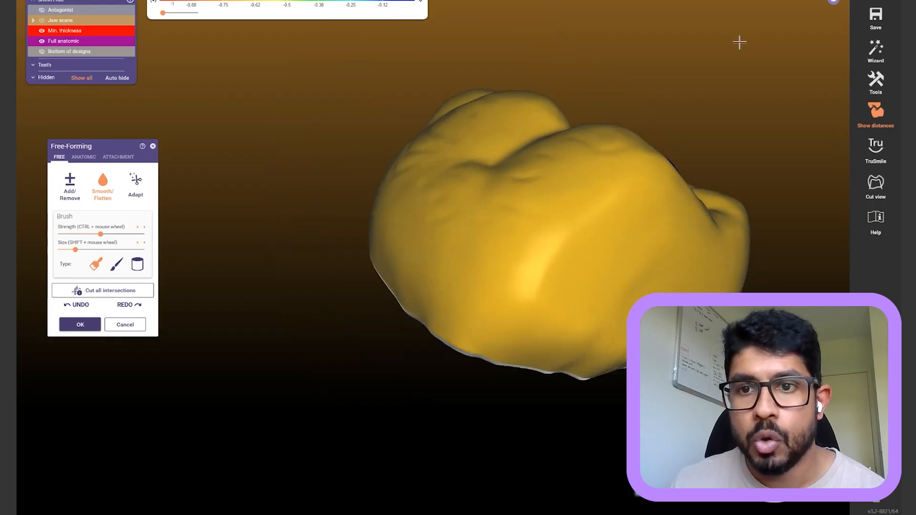
right_click_drag(757, 188, 642, 260)
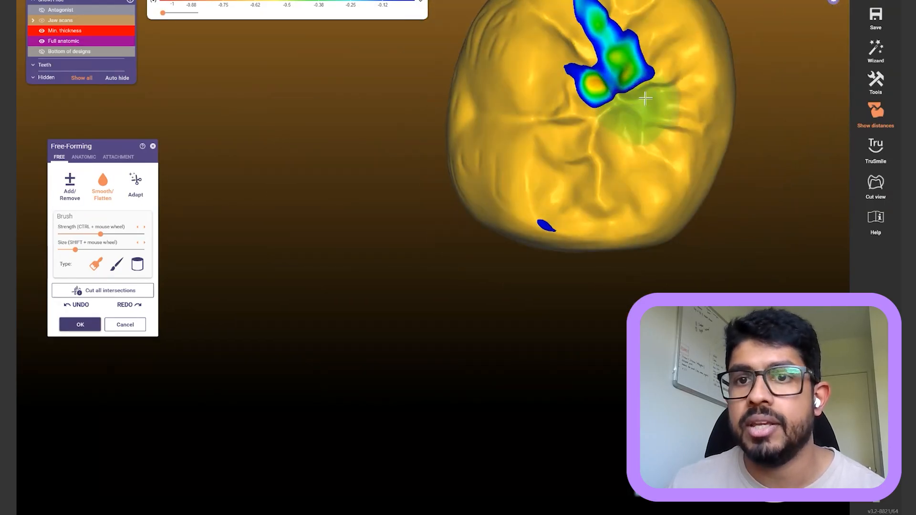
Carve material out of the flagged central fissure with Add/Remove and finish free-forming
key("a")
scroll(620, 60, "down", 4, "shift")
mouse_move(618, 61)
left_mouse_down()
mouse_move(629, 53)
mouse_move(628, 73)
mouse_move(605, 29)
mouse_move(632, 67)
mouse_move(608, 88)
mouse_move(592, 85)
mouse_move(603, 20)
mouse_move(593, 12)
mouse_move(593, 100)
mouse_move(626, 49)
mouse_move(616, 61)
mouse_move(596, 15)
left_mouse_up()
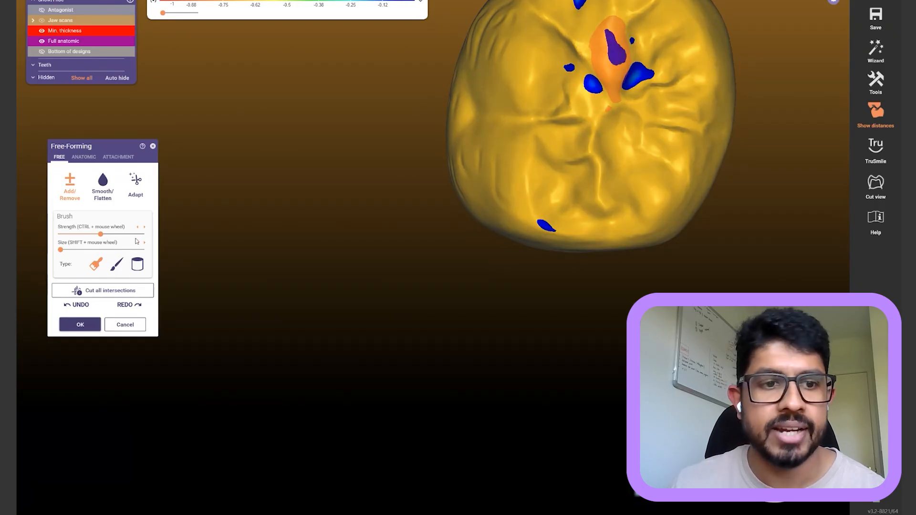
left_click(92, 331)
Apply a 0.99 mm minimum thickness with 0.05 mm occlusal increment to tooth 46 and accept
right_click(659, 147)
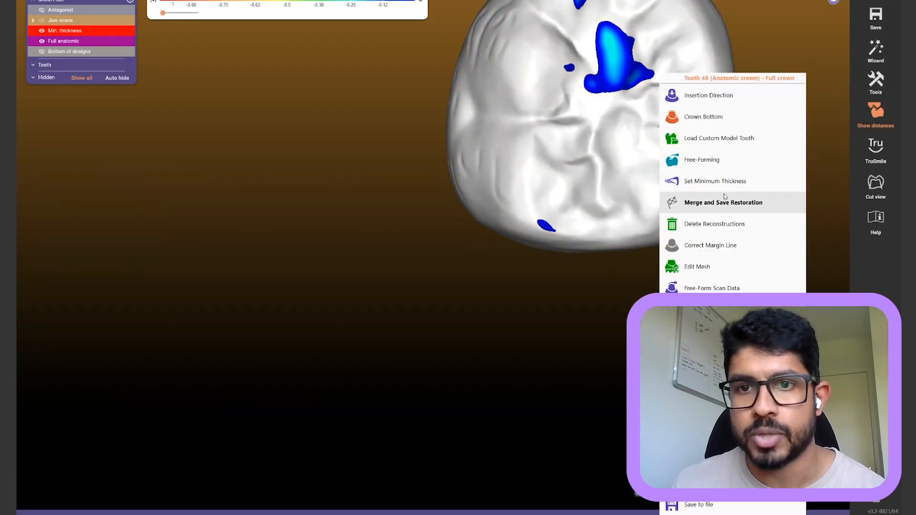
left_click(731, 184)
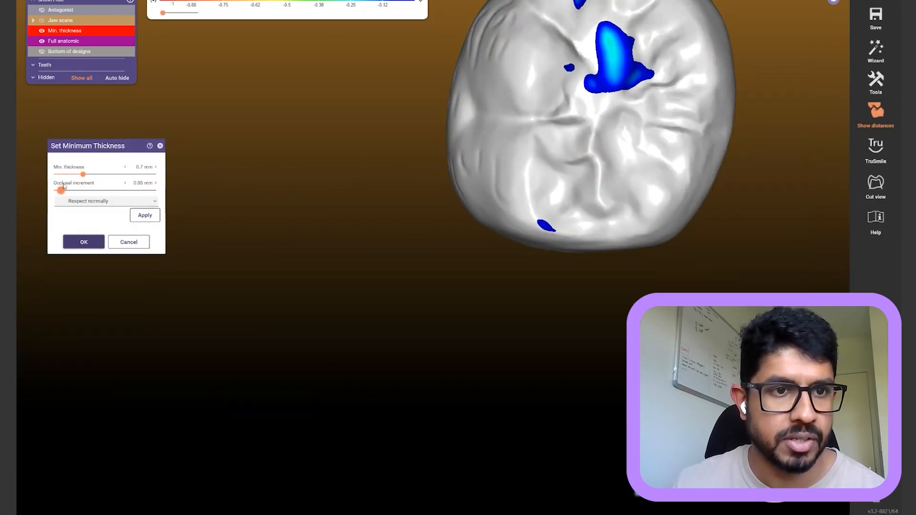
left_click(144, 215)
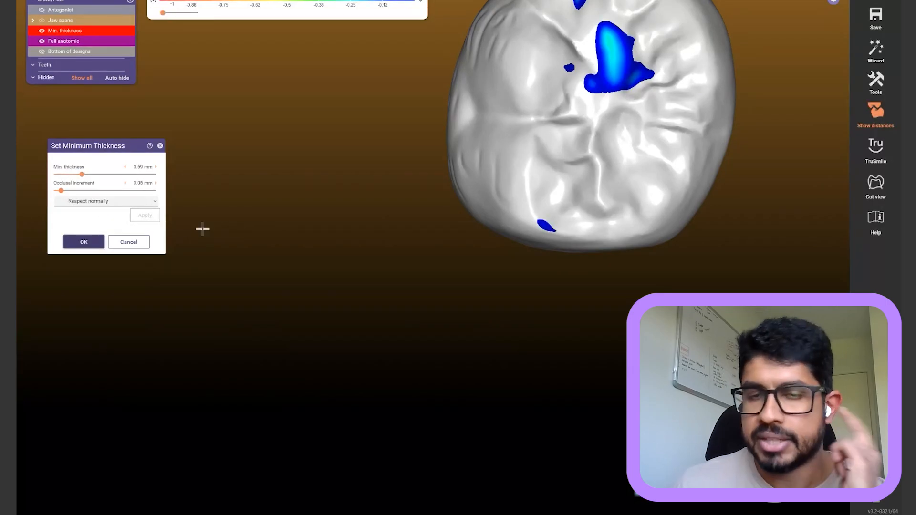
left_click(84, 242)
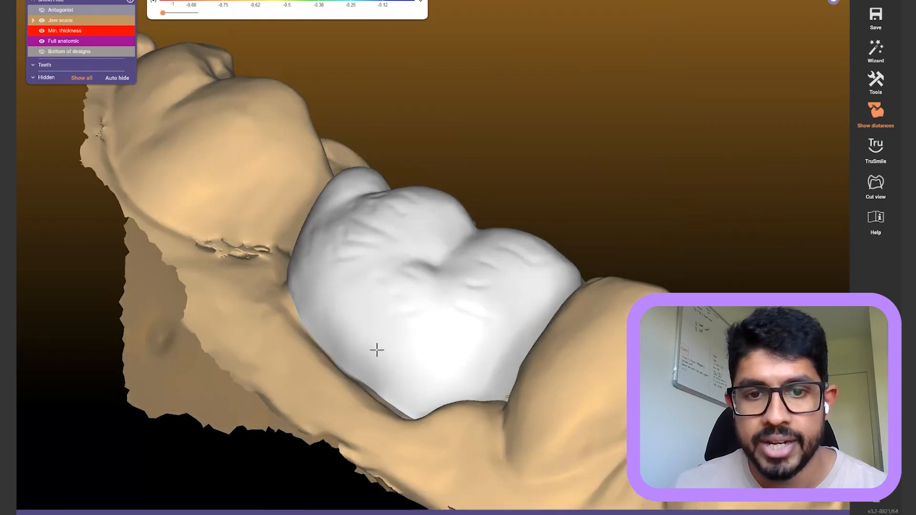
Hide the jaw scans, carve down the crown's blue spot with a small Add/Remove brush, and expand the contact options
left_click(411, 292)
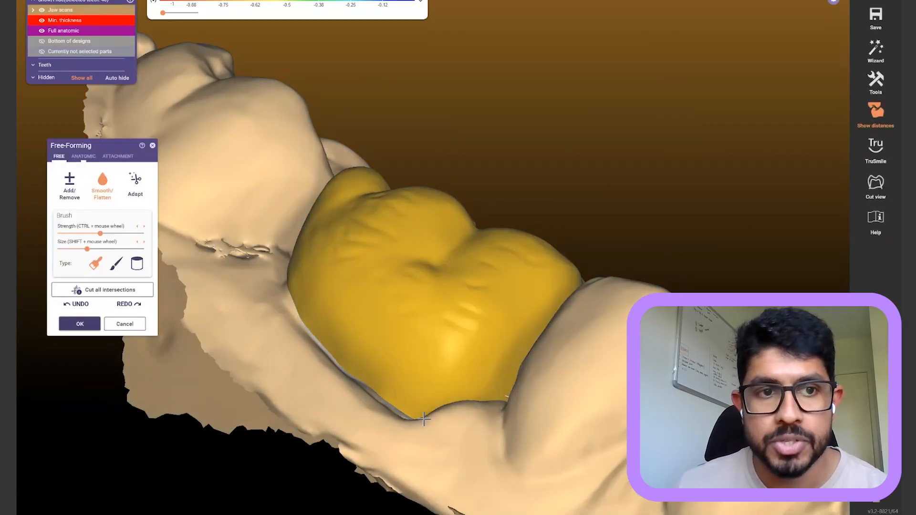
scroll(389, 321, "up", 2)
right_click_drag(372, 373, 355, 365)
middle_click(356, 365, "ctrl")
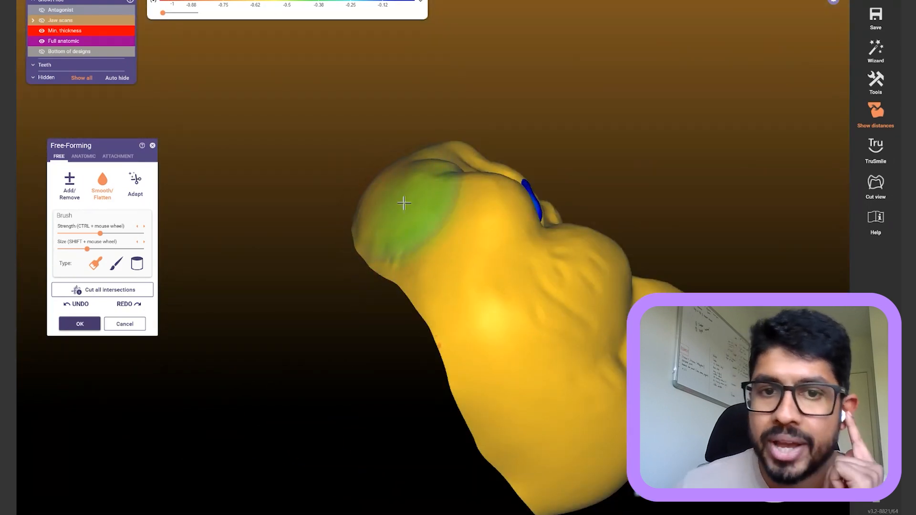
right_click_drag(413, 205, 761, 242)
key("1")
scroll(595, 83, "down", 4, "shift")
mouse_move(578, 77)
left_mouse_down()
mouse_move(573, 84)
mouse_move(559, 65)
left_mouse_up()
right_click_drag(329, 162, 336, 165)
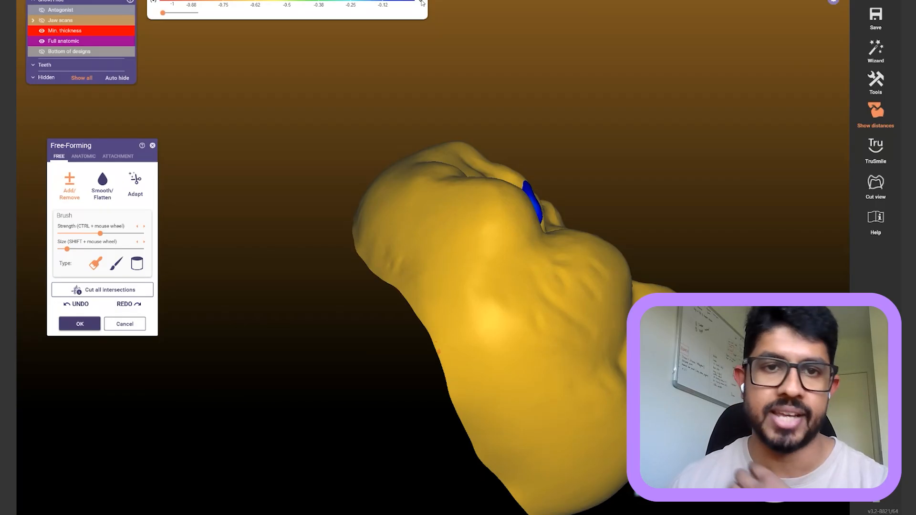
left_click(421, 1)
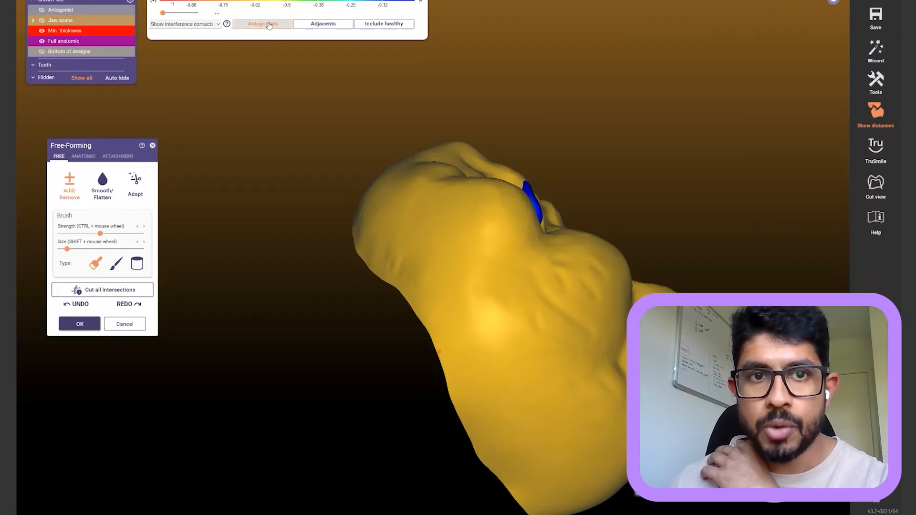
Check antagonist and adjacent contacts across the jaw, briefly including healthy contacts
right_click_drag(609, 92, 486, 79)
left_click(256, 21)
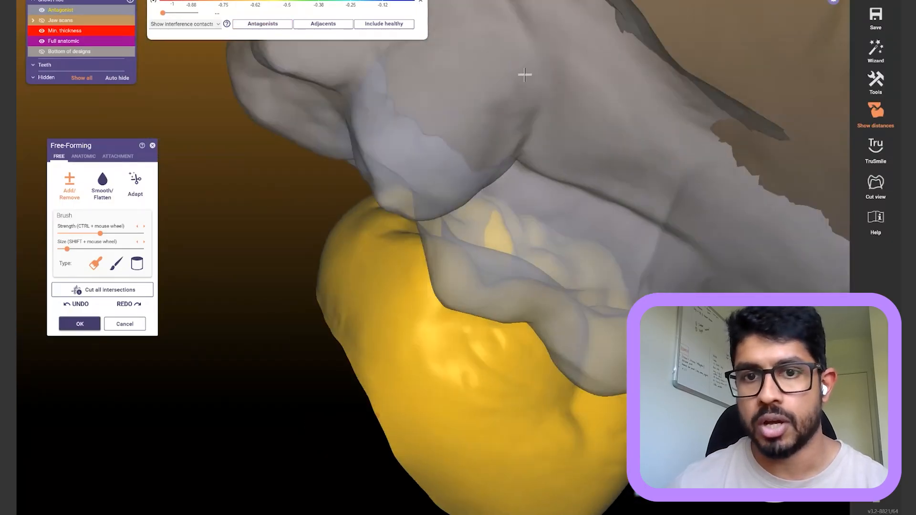
key("ctrl+a")
right_click_drag(525, 75, 506, 72)
left_click(305, 24)
left_click(275, 26)
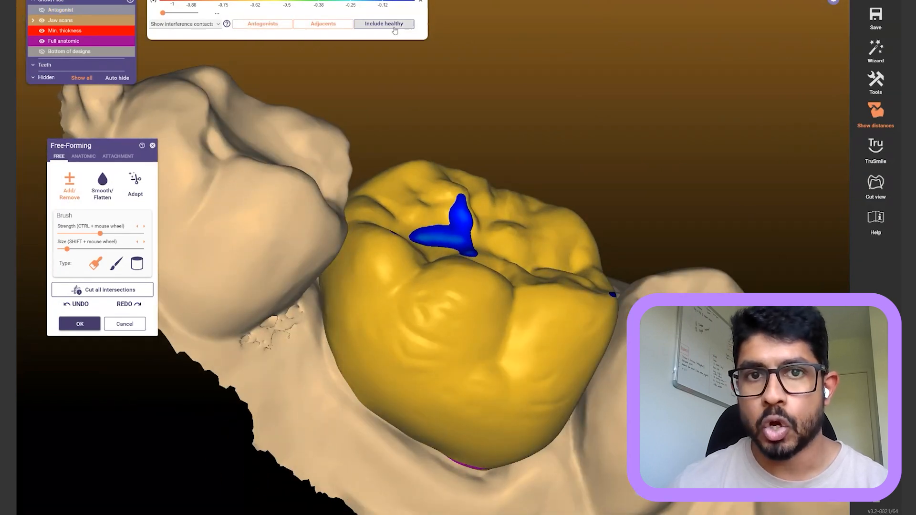
left_click(379, 28)
scroll(686, 180, "down", 4)
right_click_drag(685, 180, 592, 179)
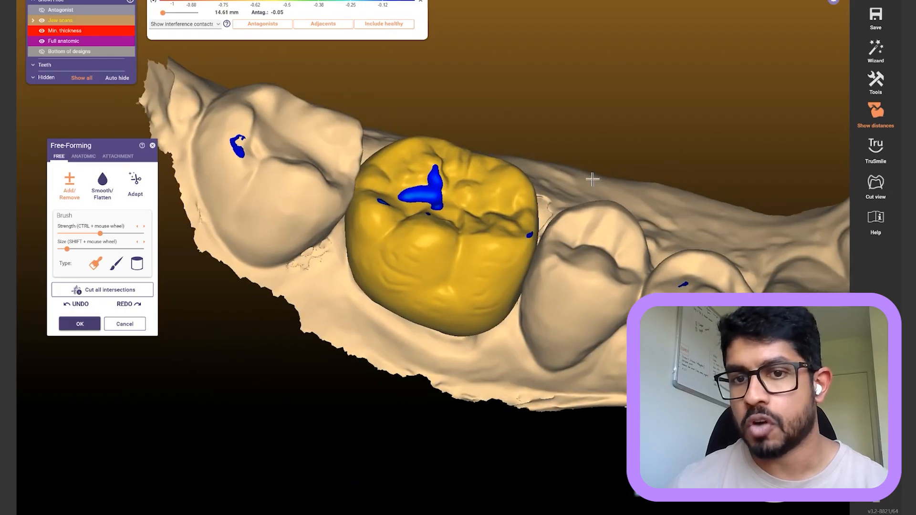
right_click_drag(659, 255, 652, 233)
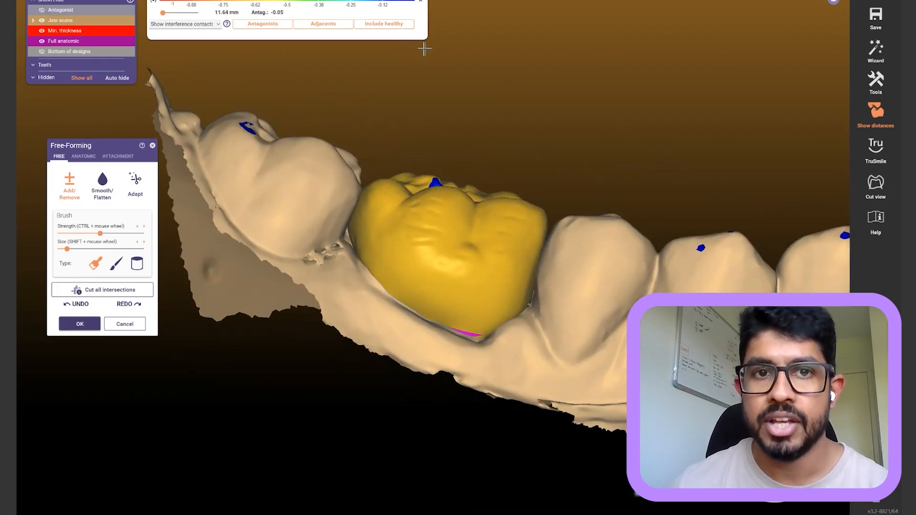
left_click(367, 28)
Toggle the antagonist and jaw scans and make the jaw see-through to examine the proximal contact
right_click_drag(403, 95, 416, 104)
key("ctrl+a")
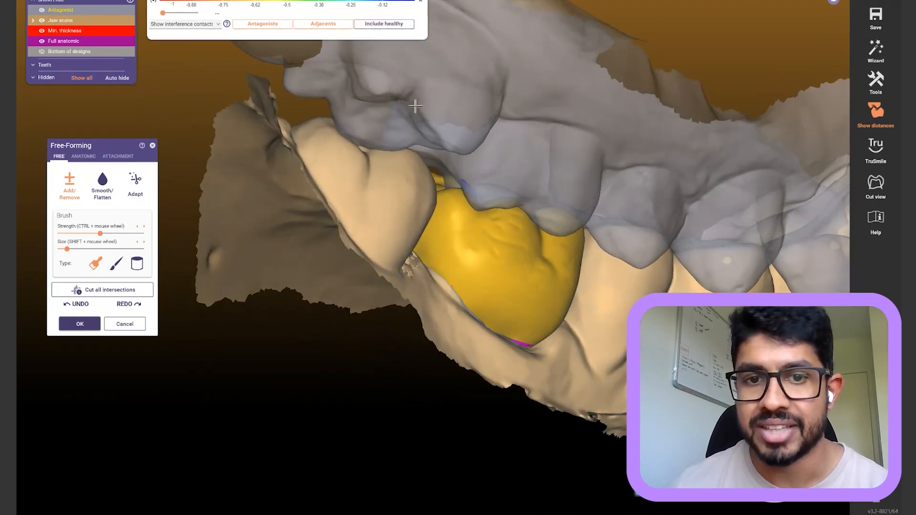
key("ctrl+a")
key("ctrl+j")
scroll(375, 215, "up", 2)
right_click_drag(374, 214, 284, 221)
right_click_drag(668, 225, 640, 287)
key("ctrl+j")
middle_click(692, 278)
mouse_move(450, 270)
right_mouse_down()
mouse_move(471, 246)
mouse_move(533, 239)
mouse_move(549, 196)
right_mouse_up()
key("ctrl+shift+j")
scroll(533, 239, "up", 1)
scroll(378, 183, "up", 5, "shift")
scroll(377, 182, "down", 3, "shift")
Smooth the proximal contact area, then switch Free-Forming to Adapt mode
mouse_move(370, 172)
left_mouse_down()
mouse_move(398, 164)
mouse_move(413, 186)
mouse_move(360, 188)
mouse_move(374, 188)
mouse_move(332, 204)
left_mouse_up()
scroll(451, 195, "down", 4)
mouse_move(455, 200)
right_mouse_down()
mouse_move(461, 210)
mouse_move(451, 195)
right_mouse_up()
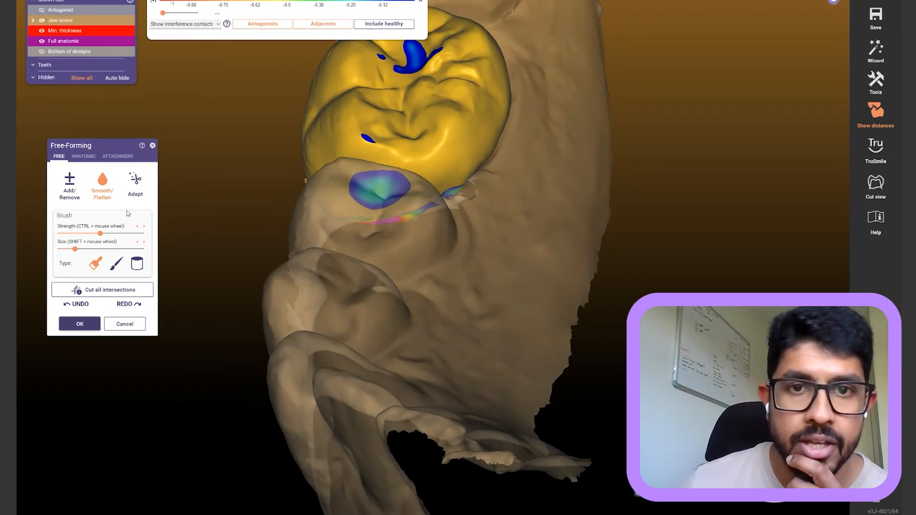
right_click_drag(376, 186, 362, 227)
right_click_drag(372, 318, 366, 316)
left_click(136, 192)
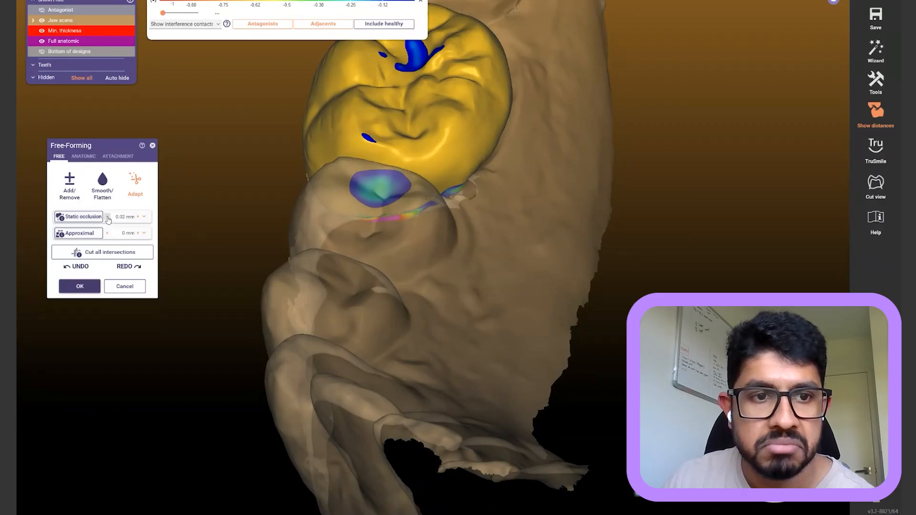
Include healthy teeth in the contact marks and adapt the crown to a 0 mm static occlusion distance
left_click(88, 219)
right_click_drag(293, 282, 206, 200)
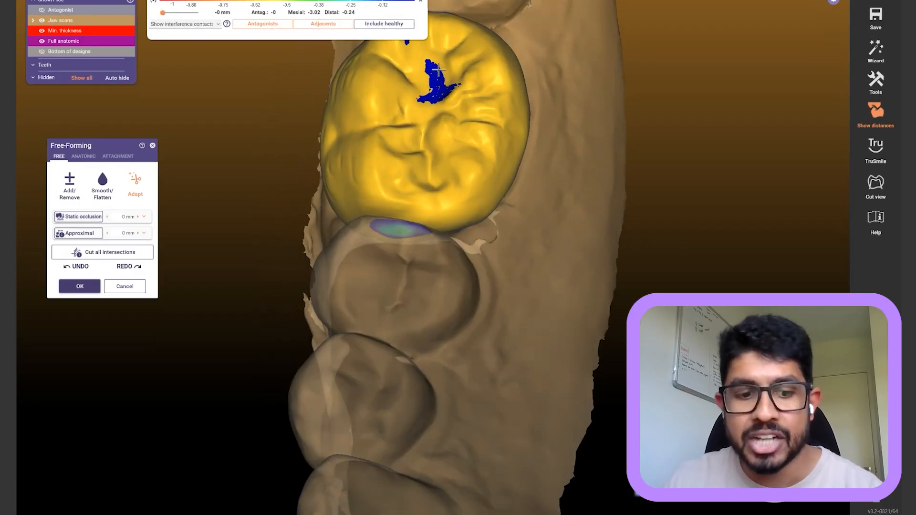
right_click_drag(620, 131, 318, 65)
right_click_drag(557, 187, 382, 131)
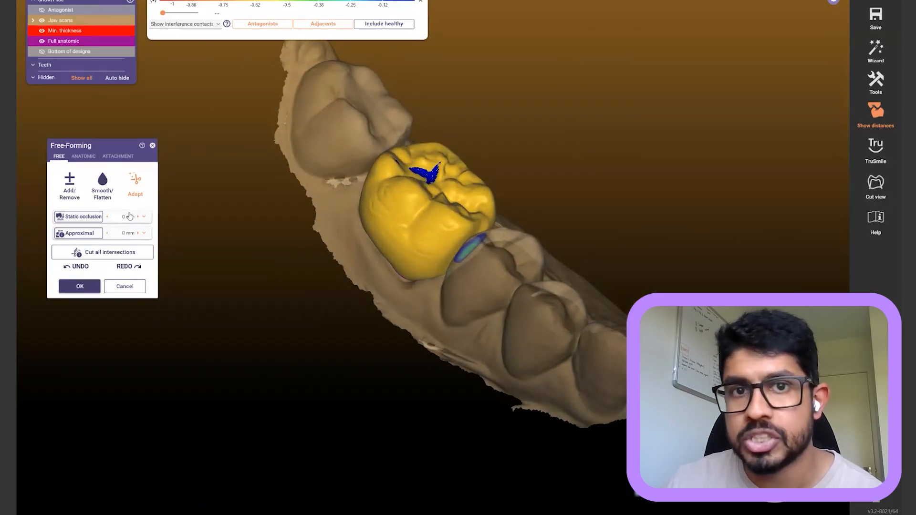
left_click(384, 25)
mouse_move(570, 86)
right_mouse_down()
mouse_move(573, 113)
mouse_move(571, 101)
right_mouse_up()
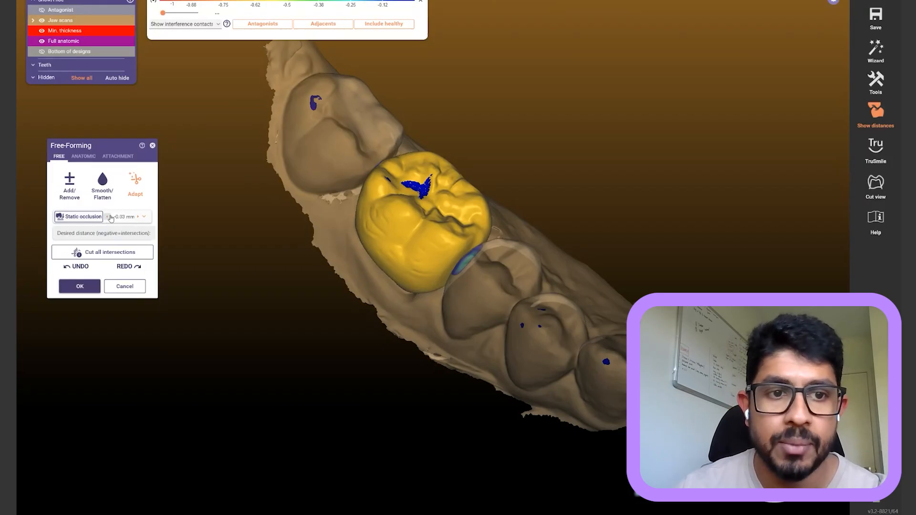
left_click(109, 218)
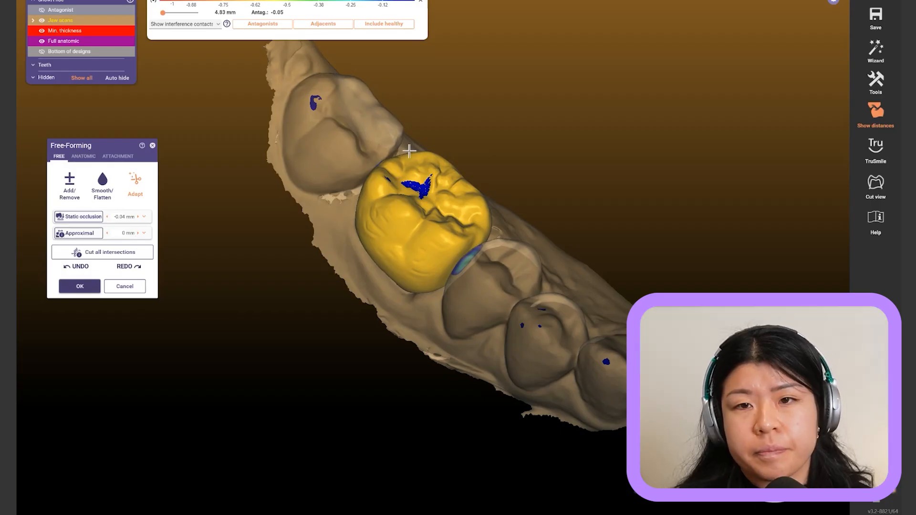
Hide the jaw scans and orbit the isolated crown to inspect its central fossa
right_click_drag(515, 111, 518, 119)
key("j")
scroll(518, 117, "up", 3)
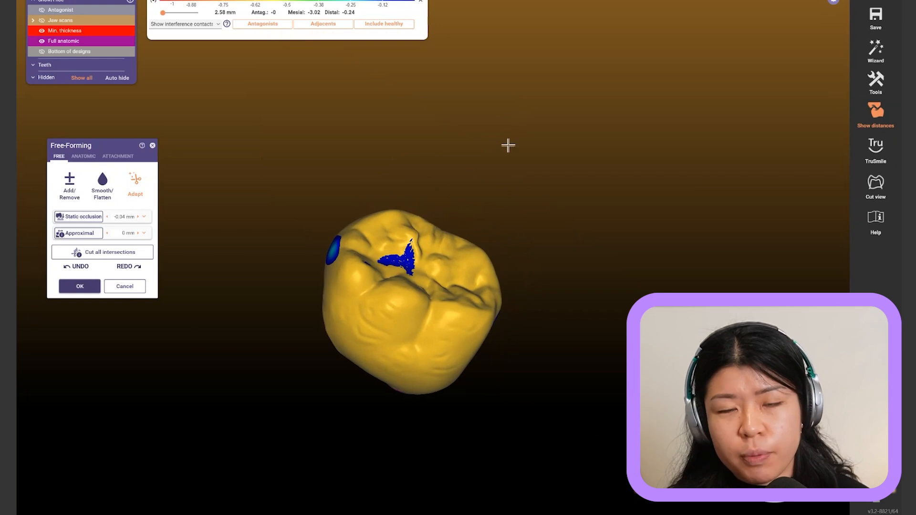
right_click_drag(472, 190, 489, 184)
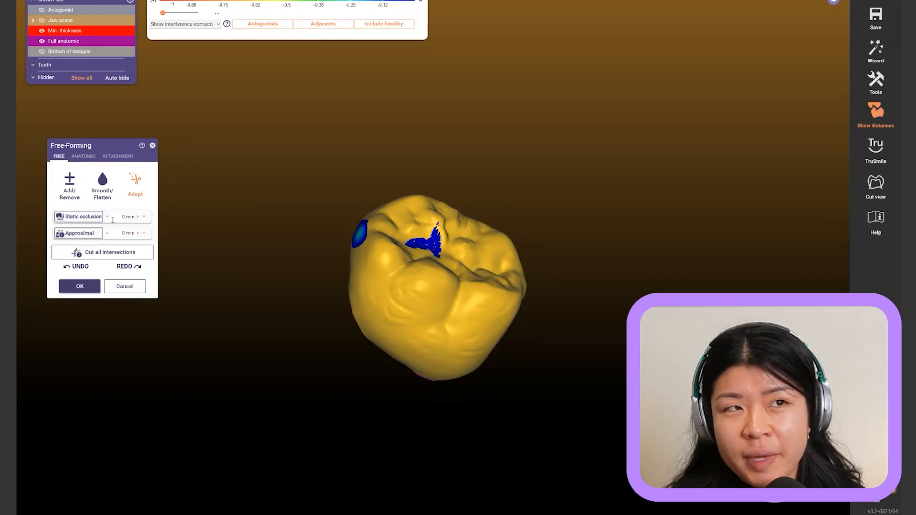
scroll(342, 318, "up", 4)
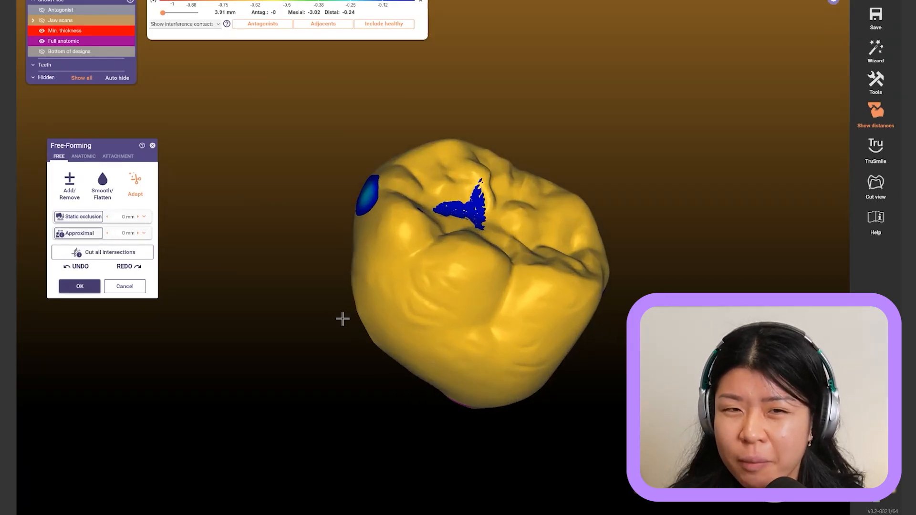
right_click_drag(342, 319, 341, 319)
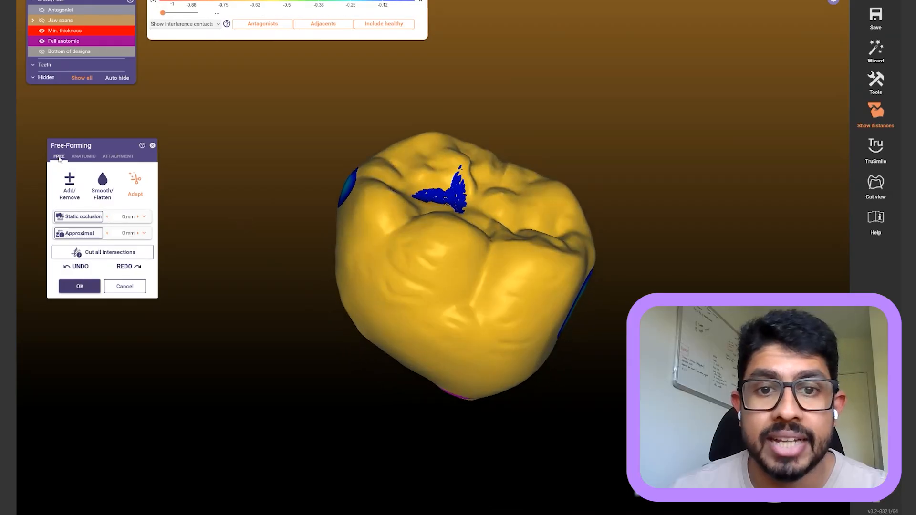
Select the Smooth/Flatten brush and orbit the crown to expose its proximal contact areas
left_click(102, 184)
right_click_drag(497, 123, 436, 178)
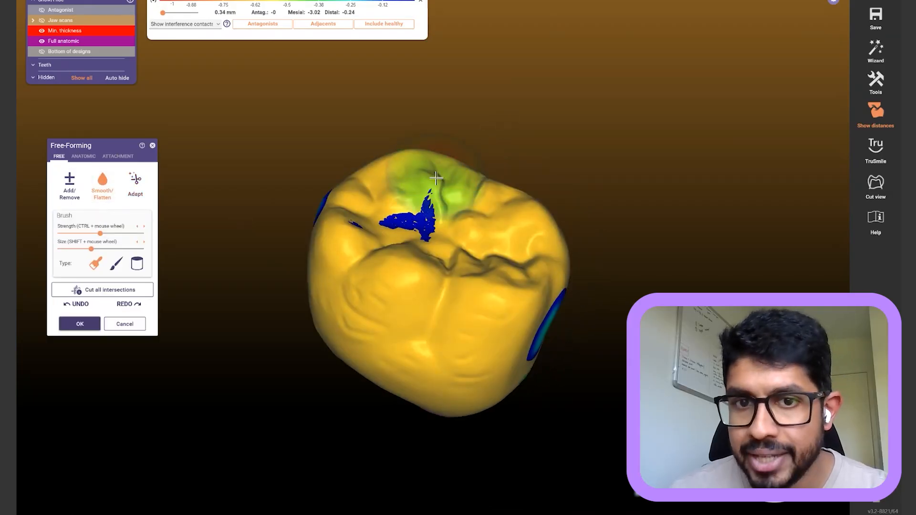
scroll(437, 178, "down", 5, "shift")
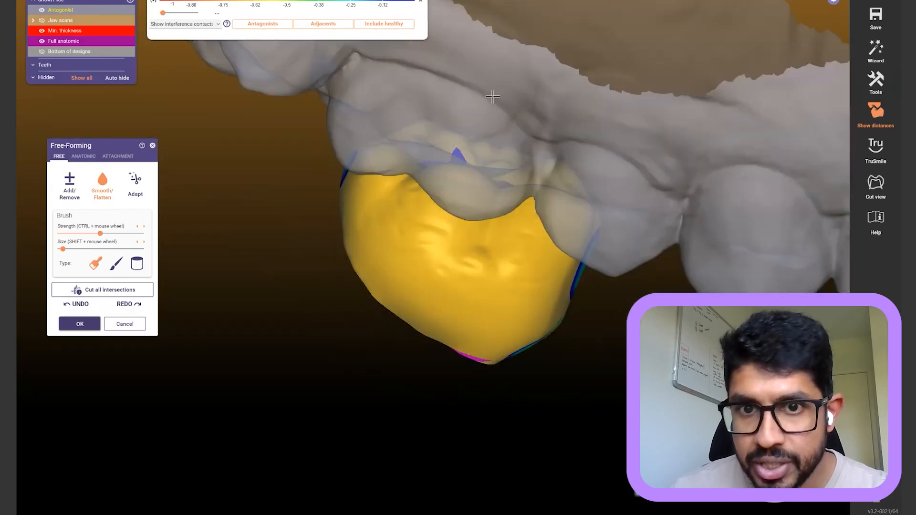
right_click_drag(491, 96, 493, 98)
right_click_drag(493, 97, 491, 98)
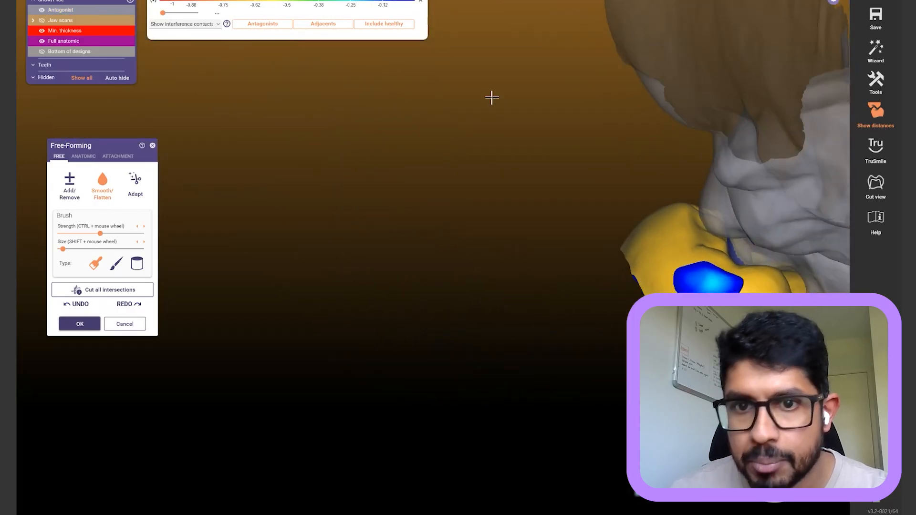
middle_click_drag(491, 98, 301, 51)
scroll(302, 52, "up", 3)
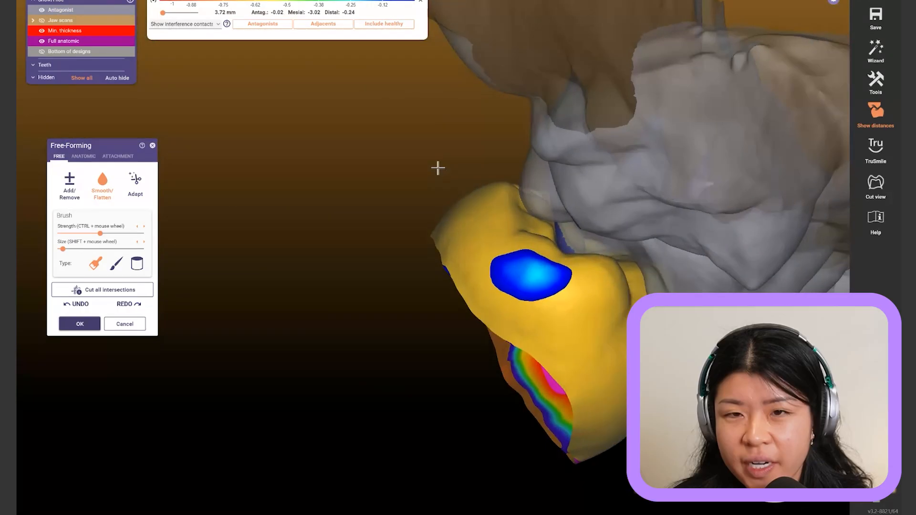
right_click_drag(438, 168, 423, 187)
scroll(479, 242, "down", 3)
right_click_drag(480, 242, 541, 262)
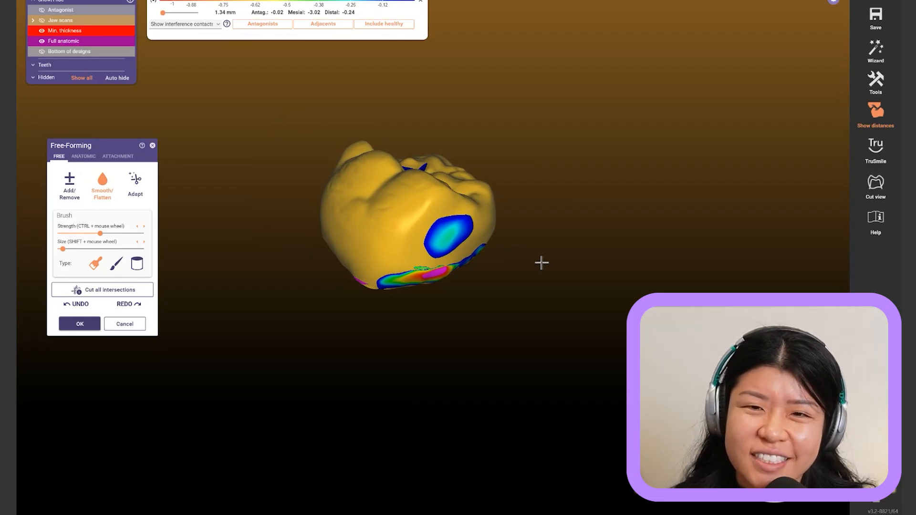
right_click_drag(541, 263, 553, 207)
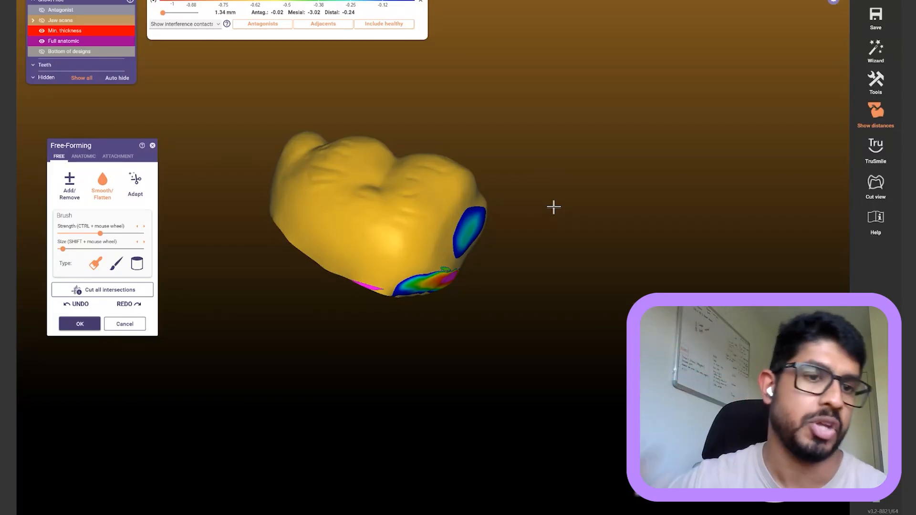
right_click_drag(565, 146, 565, 155)
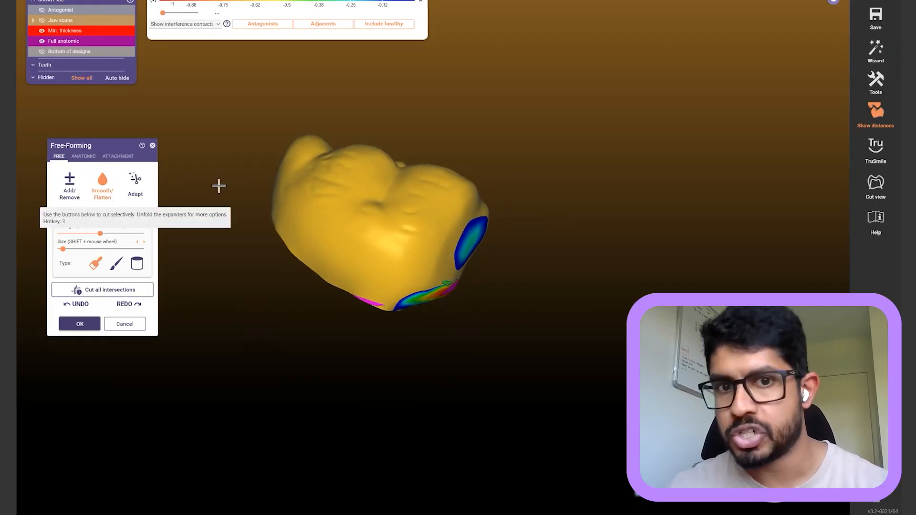
right_click_drag(495, 131, 493, 136)
right_click_drag(422, 330, 411, 296)
scroll(409, 299, "up", 2)
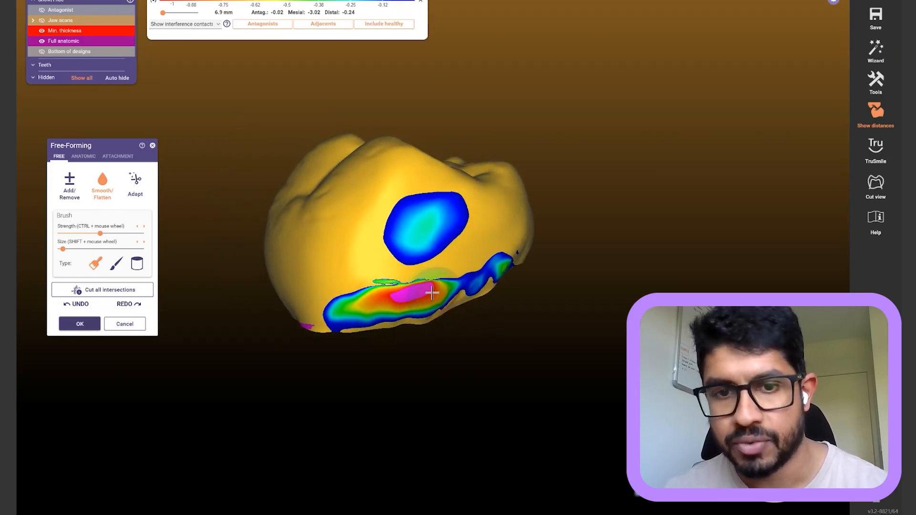
scroll(434, 294, "up", 3)
scroll(437, 304, "up", 2, "shift")
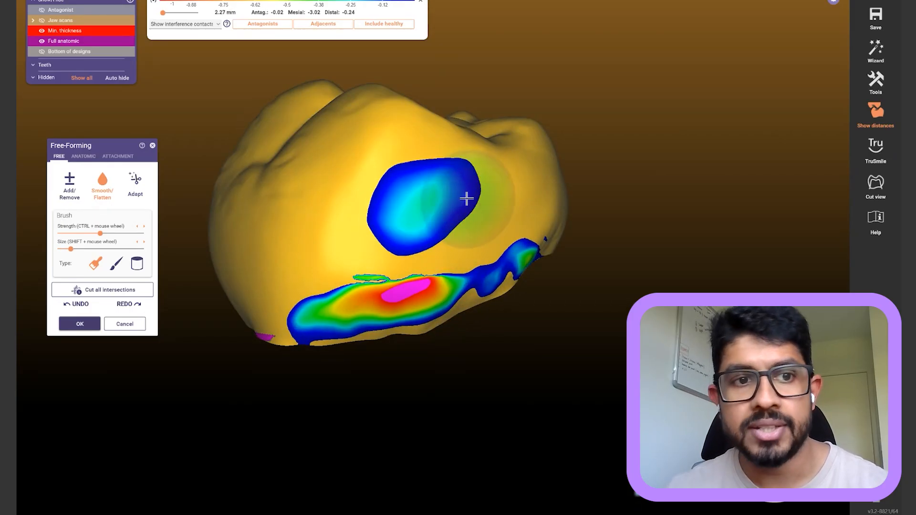
Adapt the crown's approximal contacts to the neighbours and smooth the scattered contact patches
left_click(138, 182)
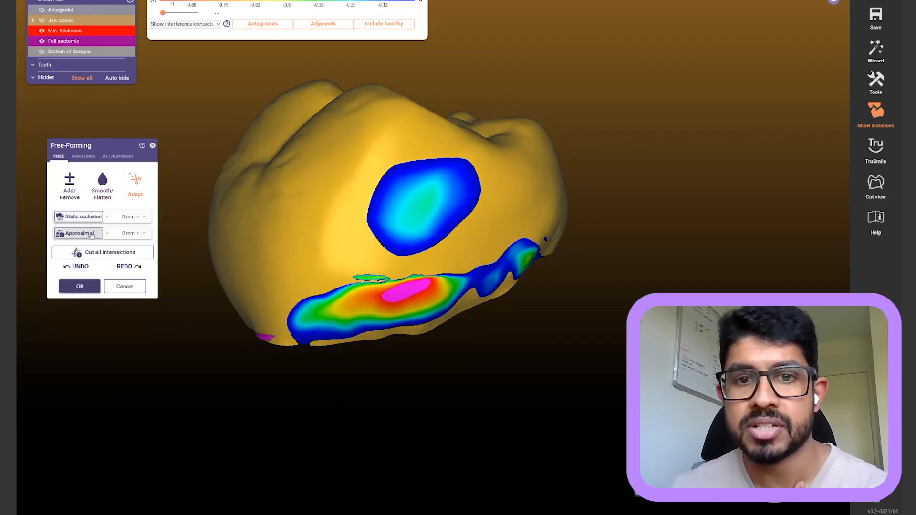
left_click(91, 234)
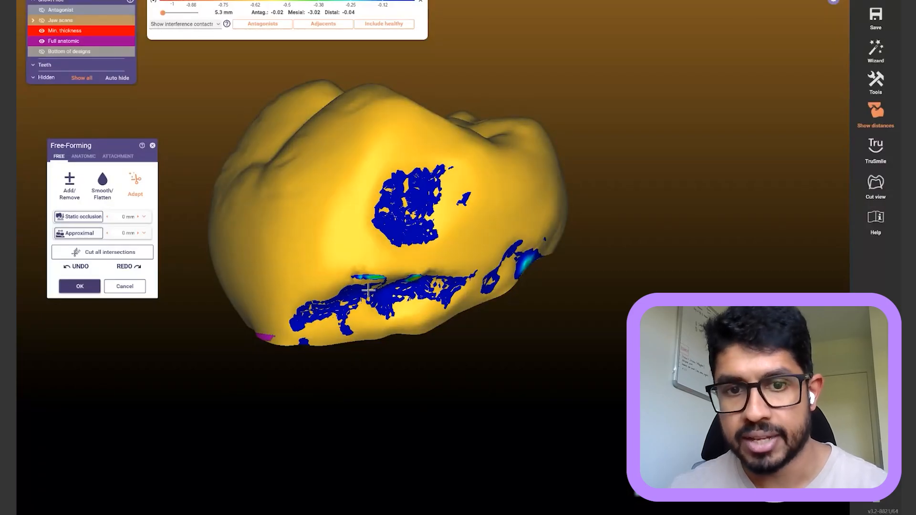
key("j")
right_click_drag(395, 305, 425, 310)
key("j")
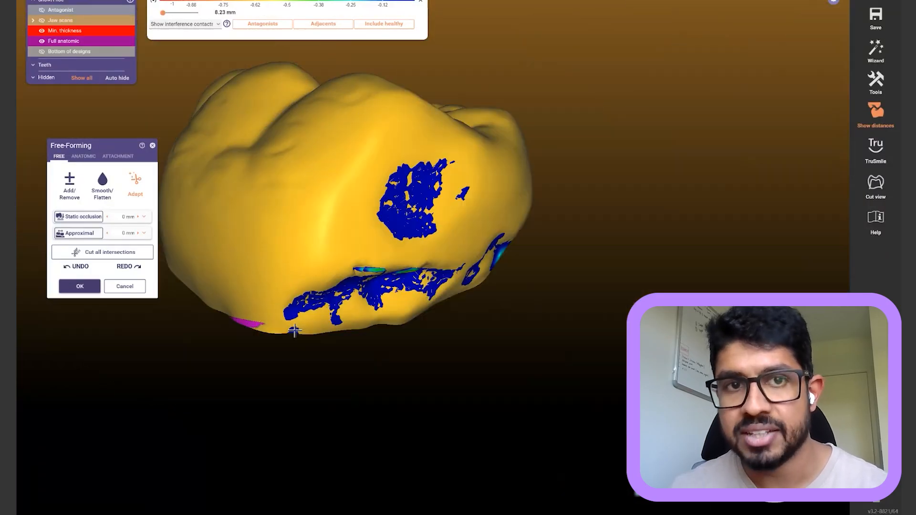
right_click_drag(371, 303, 358, 287)
key("2")
mouse_move(415, 306)
left_mouse_down()
mouse_move(321, 305)
mouse_move(494, 288)
mouse_move(385, 277)
mouse_move(412, 216)
mouse_move(401, 205)
mouse_move(468, 203)
mouse_move(384, 206)
mouse_move(363, 219)
left_mouse_up()
Build up the upper contact patch with the Add/Remove brush
key("1")
left_click(462, 205)
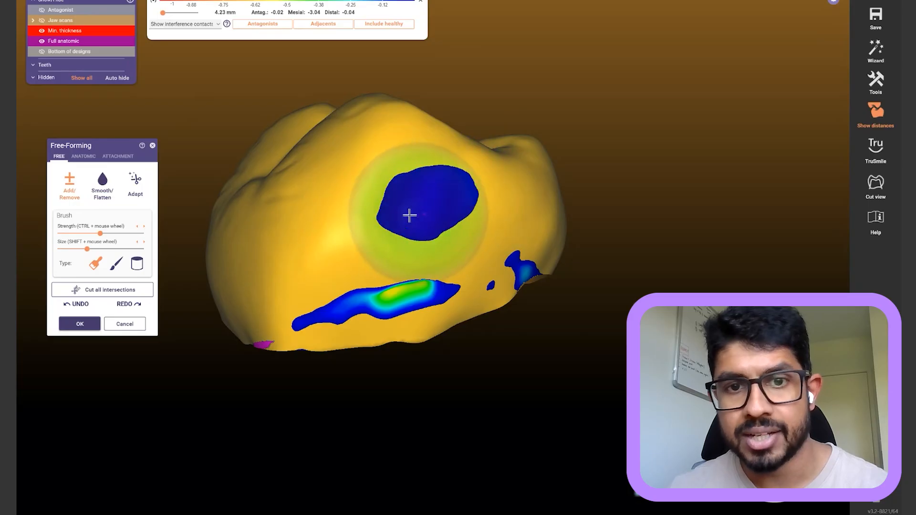
left_click(433, 205)
left_click(95, 198)
key("ctrl")
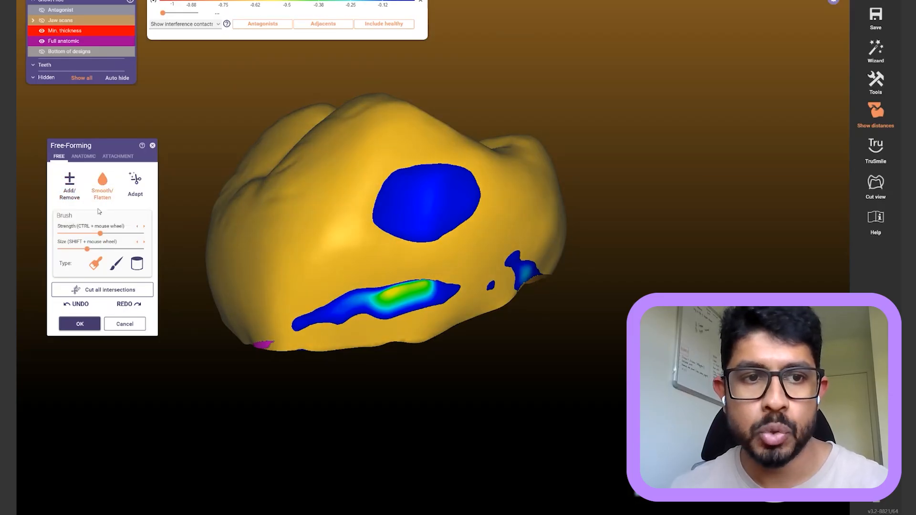
Show the jaw scans and antagonist again and apply the free-forming result
mouse_move(258, 274)
right_mouse_down()
mouse_move(327, 274)
mouse_move(491, 317)
mouse_move(538, 358)
mouse_move(587, 277)
mouse_move(600, 280)
mouse_move(248, 291)
right_mouse_up()
scroll(589, 280, "down", 3)
scroll(600, 282, "down", 2)
key("j")
key("a")
key("a")
left_click(80, 324)
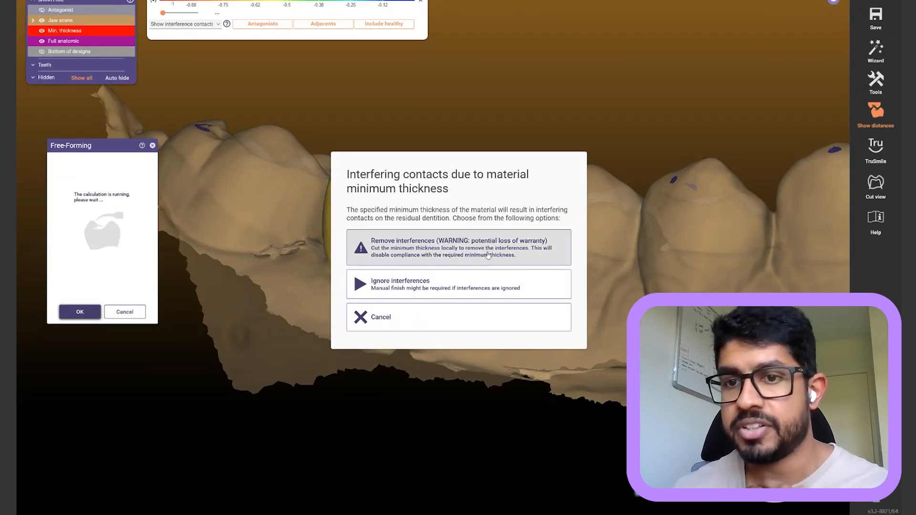
Resolve the interfering-contacts prompt, then merge, save and confirm the tooth 46 crown
left_click(470, 288)
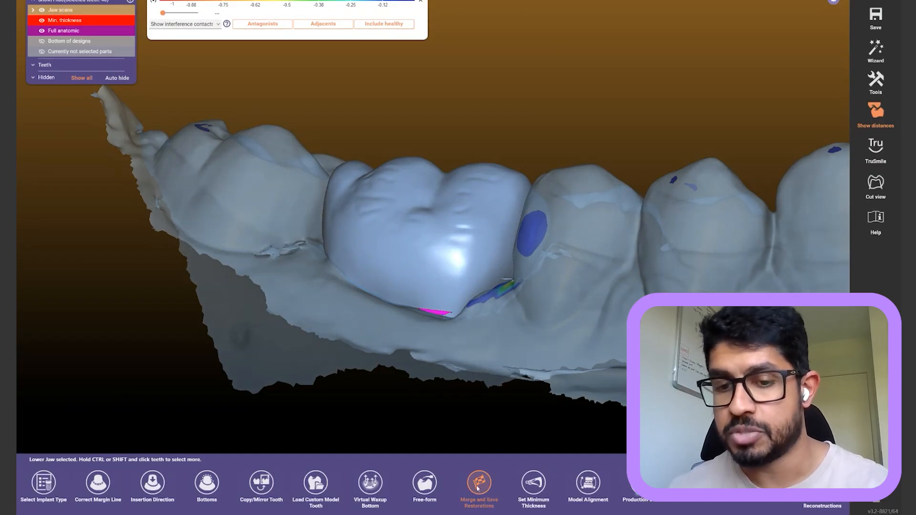
left_click(479, 483)
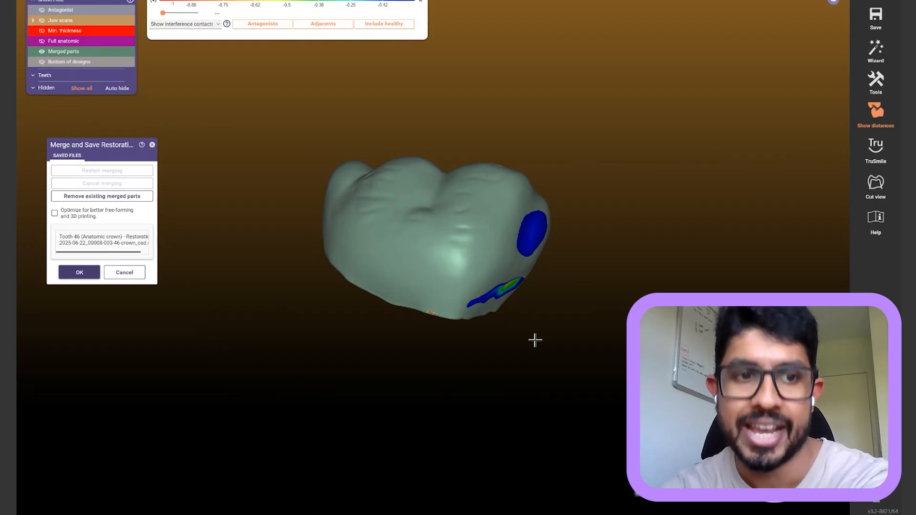
left_click(79, 272)
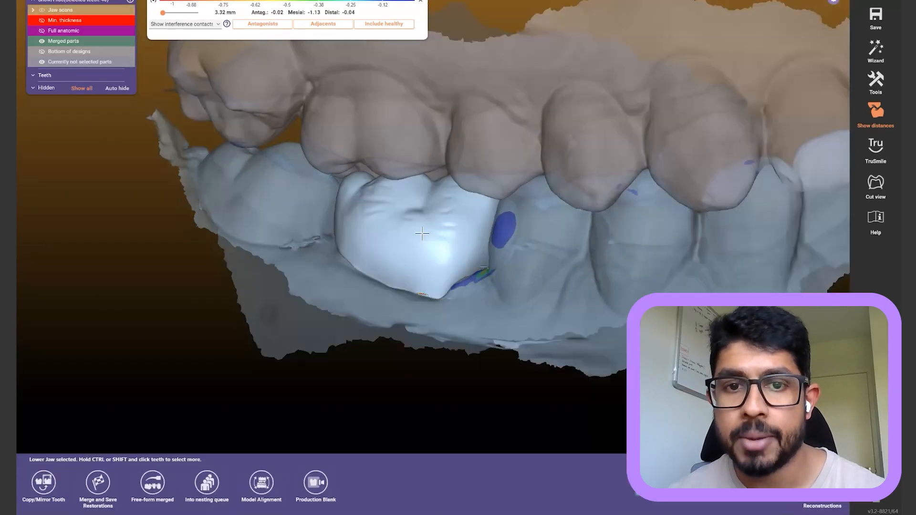
scroll(551, 160, "up", 3, "ctrl+shift")
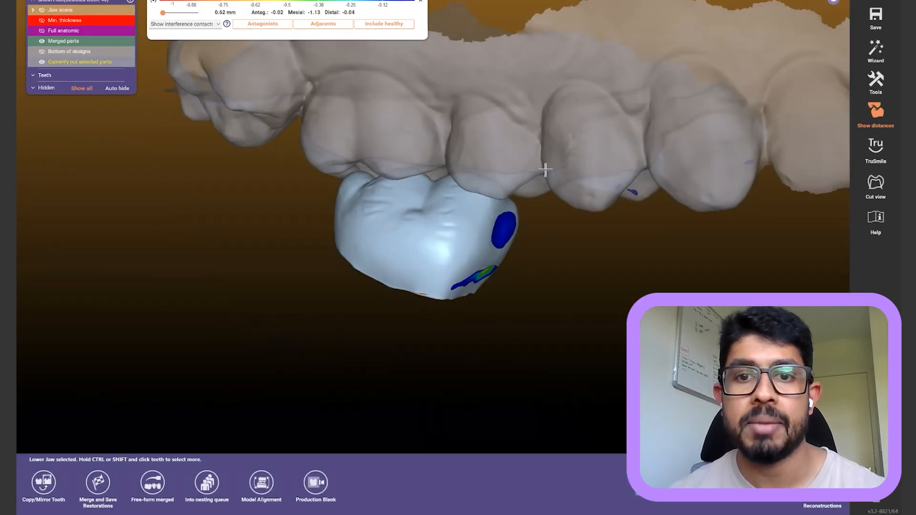
scroll(576, 148, "down", 8, "ctrl+shift")
mouse_move(572, 182)
right_mouse_down()
mouse_move(585, 176)
mouse_move(573, 181)
right_mouse_up()
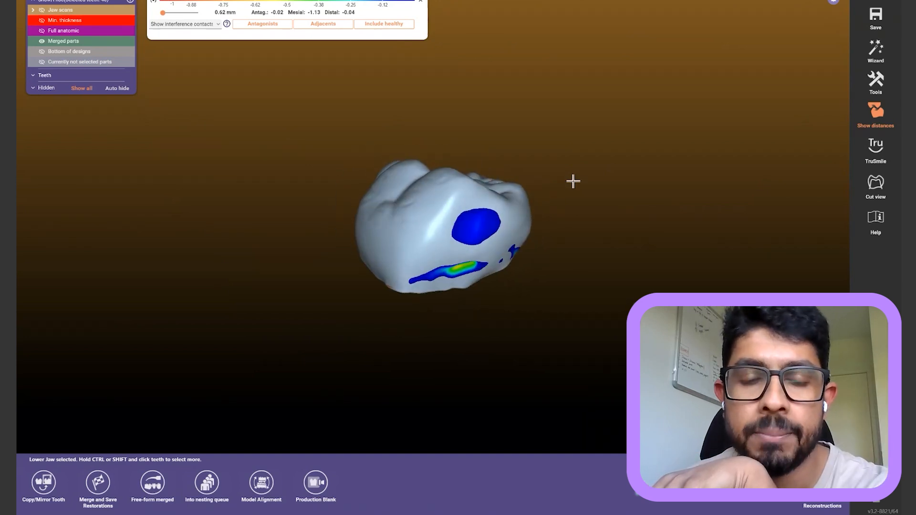
right_click_drag(514, 269, 519, 291)
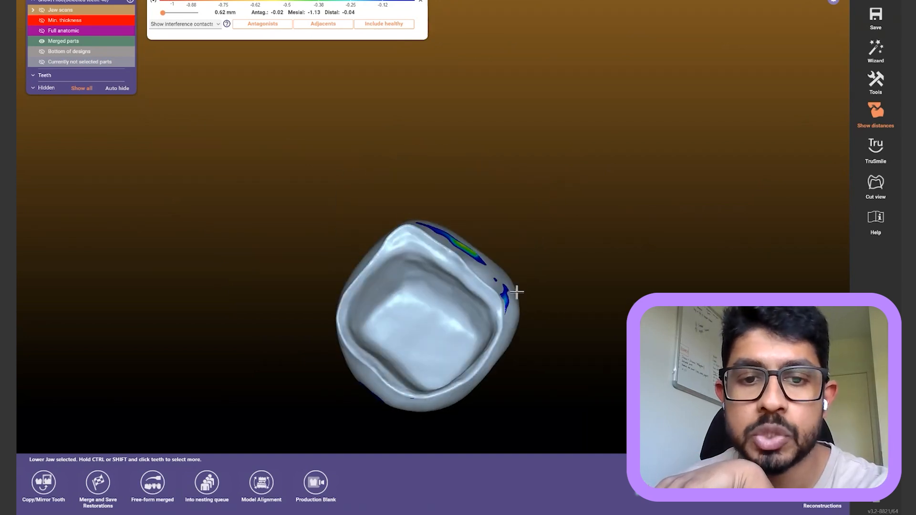
scroll(436, 297, "up", 4)
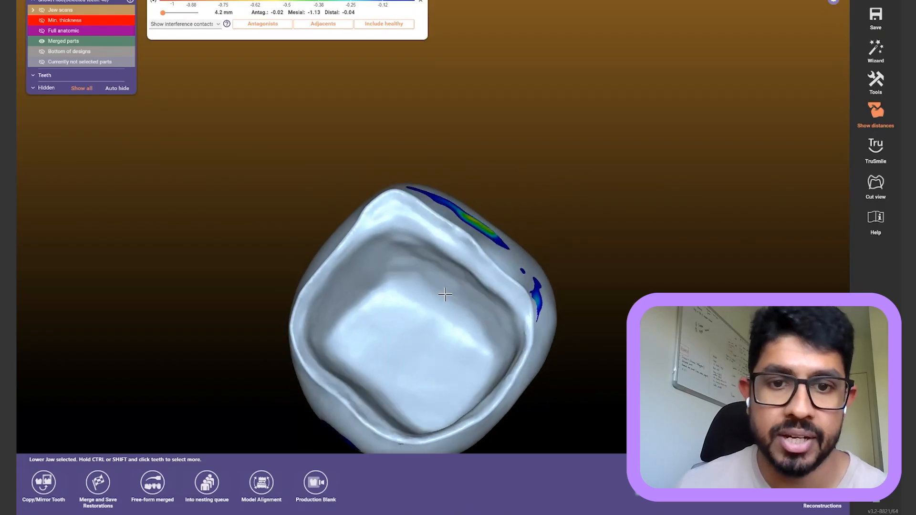
middle_click_drag(446, 293, 461, 258)
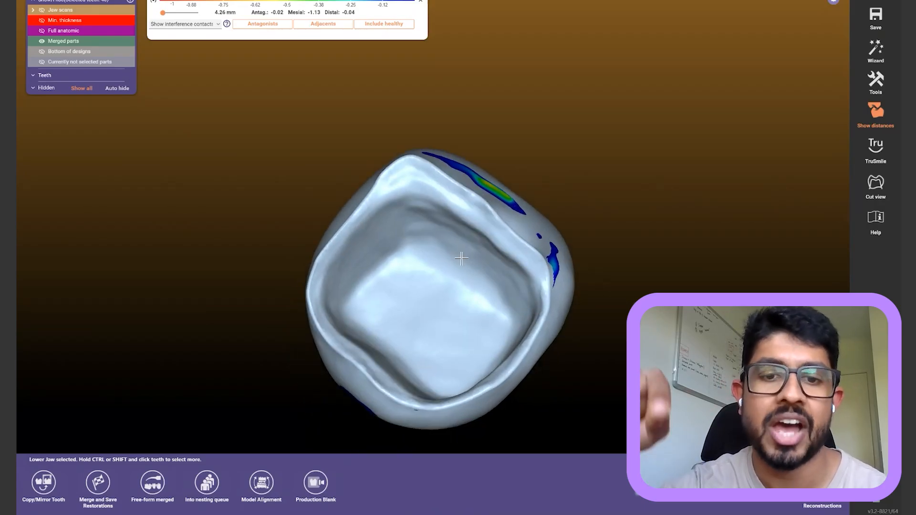
scroll(465, 256, "up", 3)
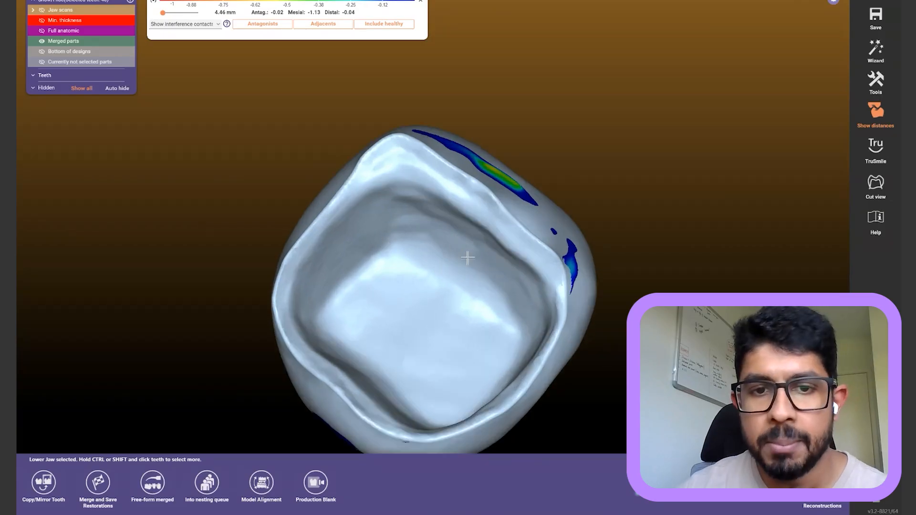
right_click_drag(492, 243, 467, 151)
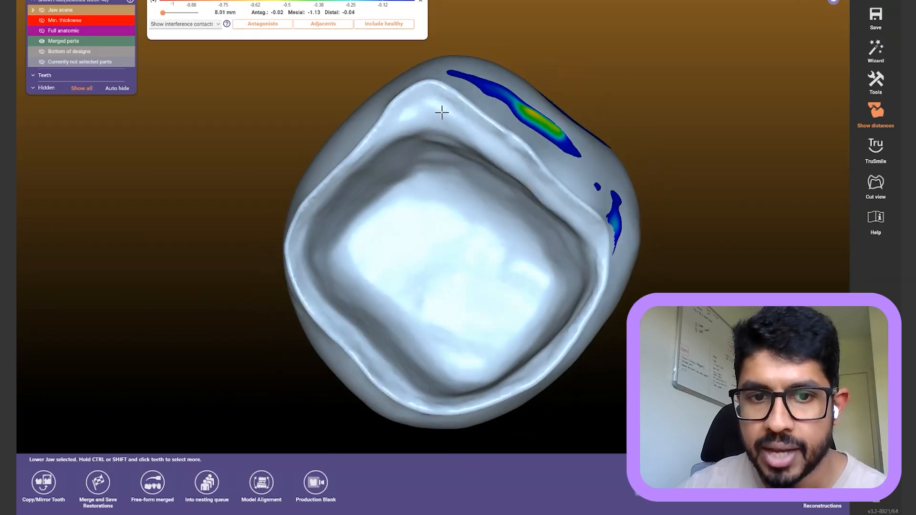
right_click_drag(443, 340, 442, 248)
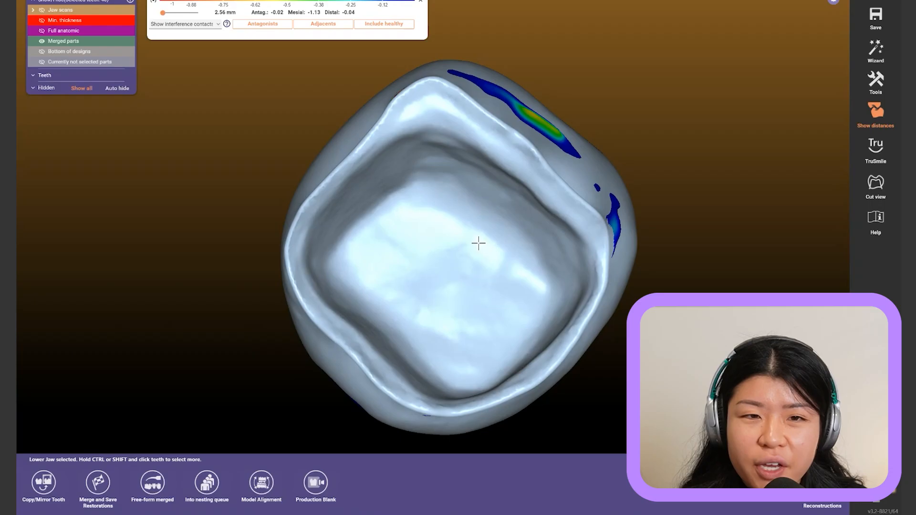
scroll(480, 248, "up", 4)
right_click_drag(481, 248, 481, 249)
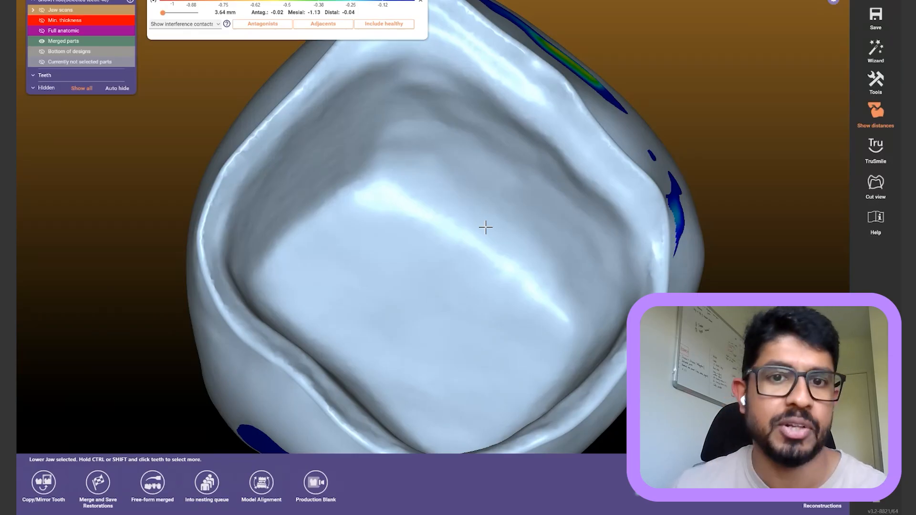
right_click_drag(542, 154, 537, 178)
scroll(539, 156, "down", 3)
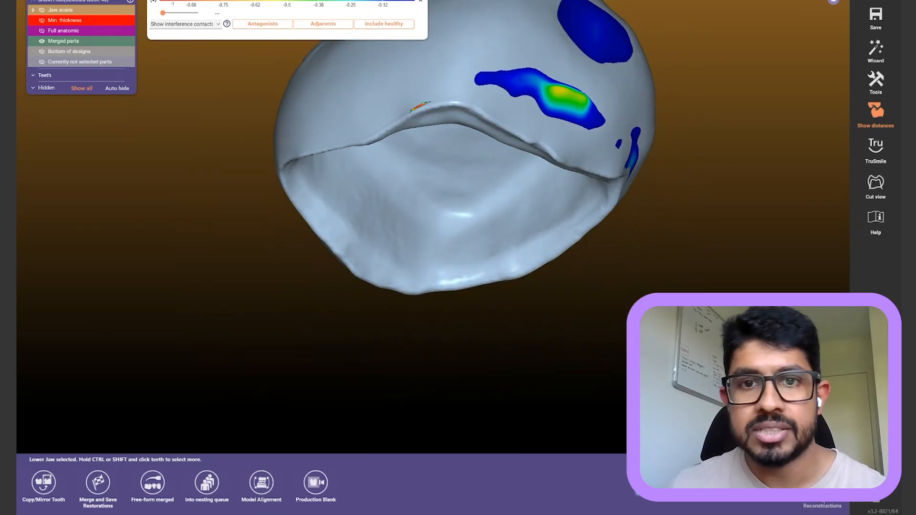
Delete the merged tooth 46 parts and reopen the crown Bottoms advanced settings
left_click(820, 503)
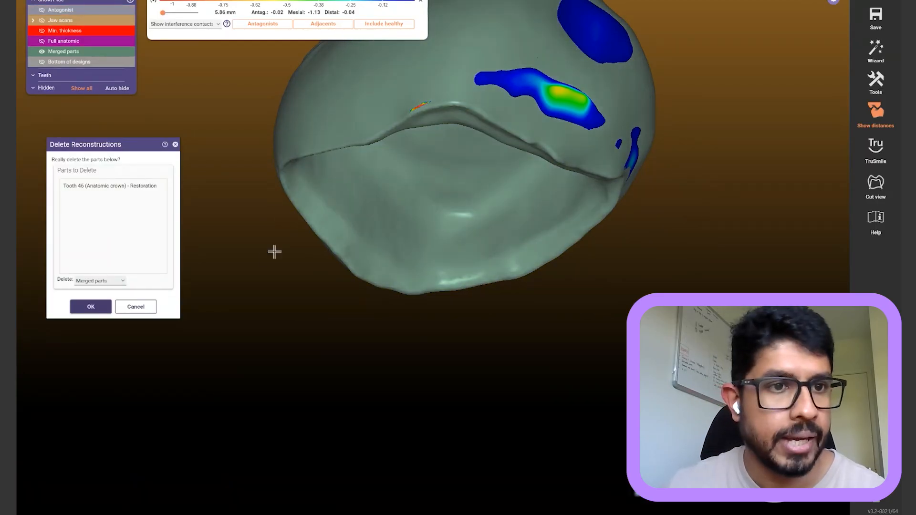
left_click(91, 307)
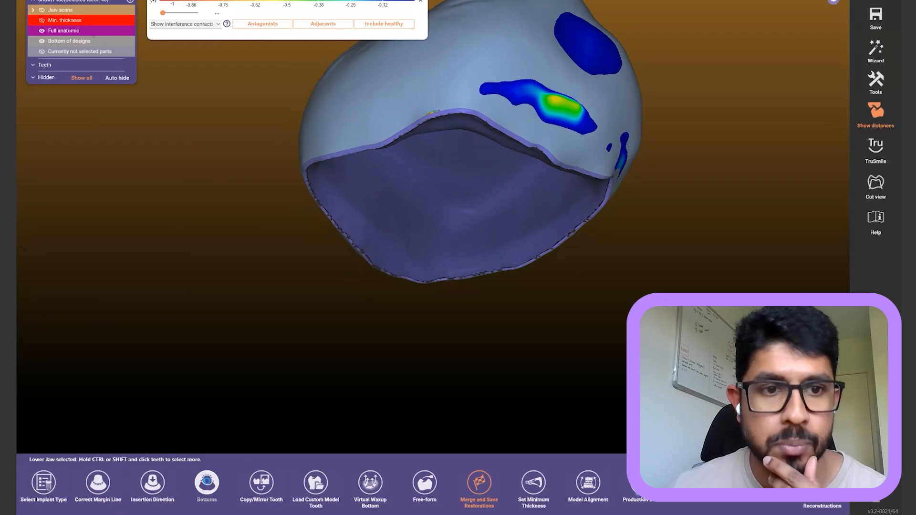
left_click(207, 483)
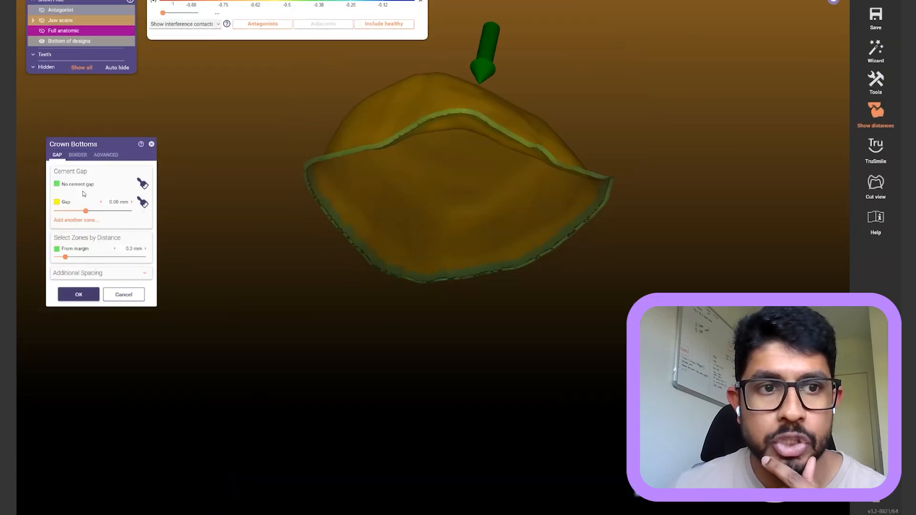
left_click(77, 155)
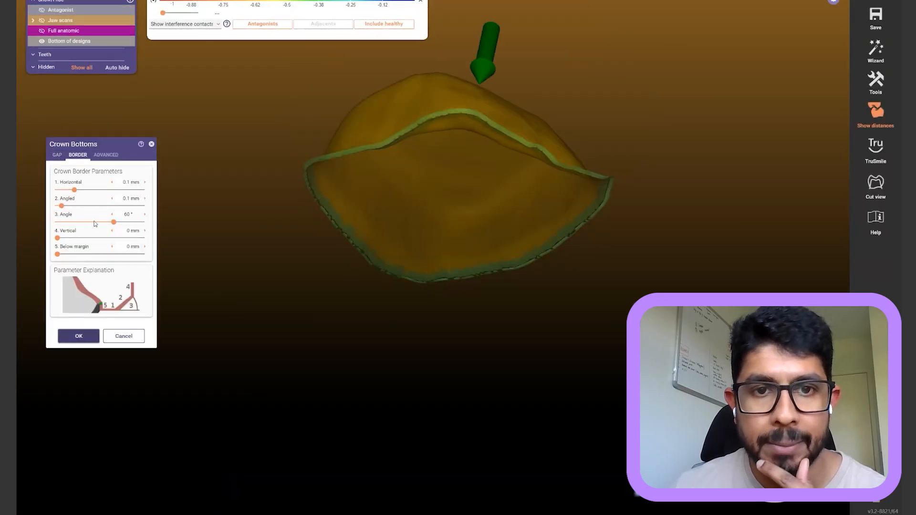
right_click_drag(305, 127, 363, 144)
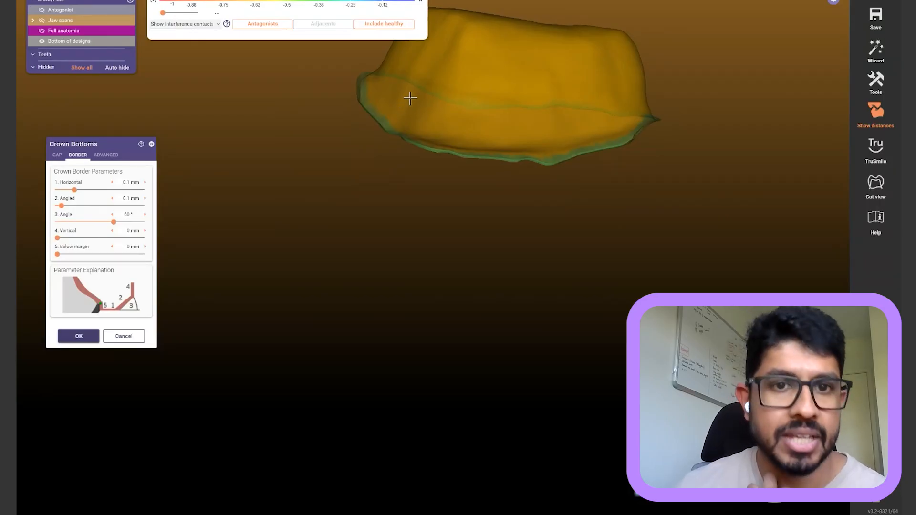
left_click(107, 155)
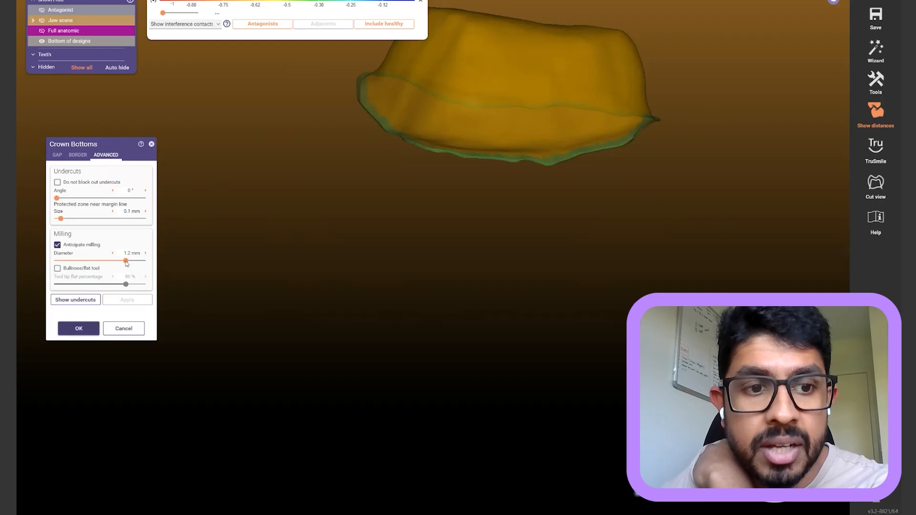
Set milling compensation to a 1.27 mm bullnose/flat tool at 90%, apply and accept
left_click_drag(126, 263, 131, 265)
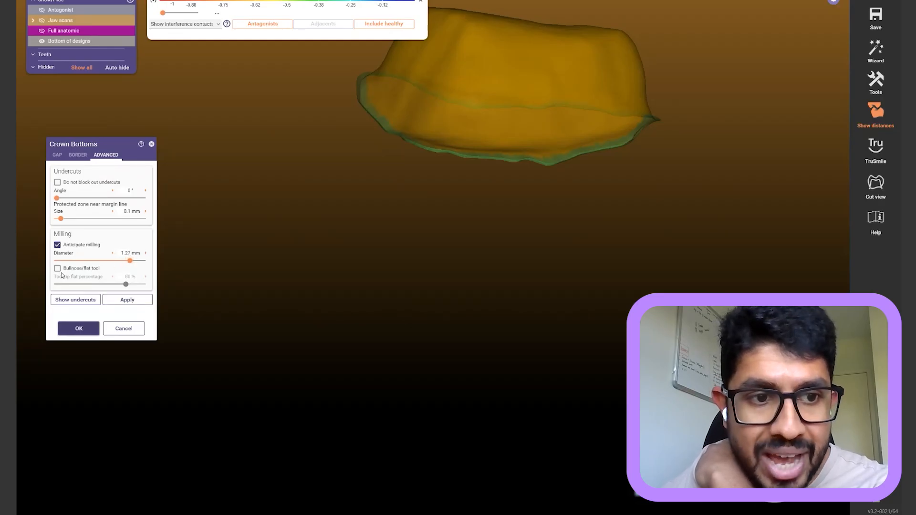
left_click(57, 268)
left_click_drag(125, 285, 135, 285)
left_click(130, 300)
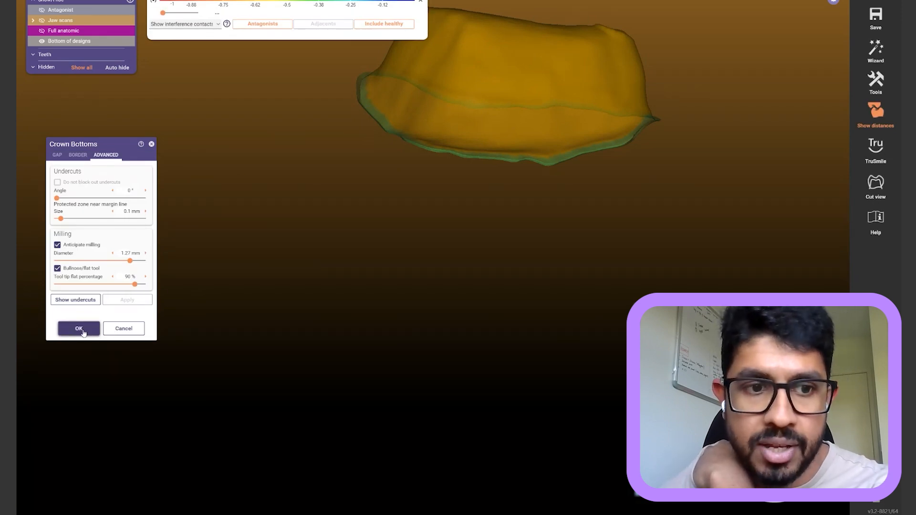
mouse_move(119, 276)
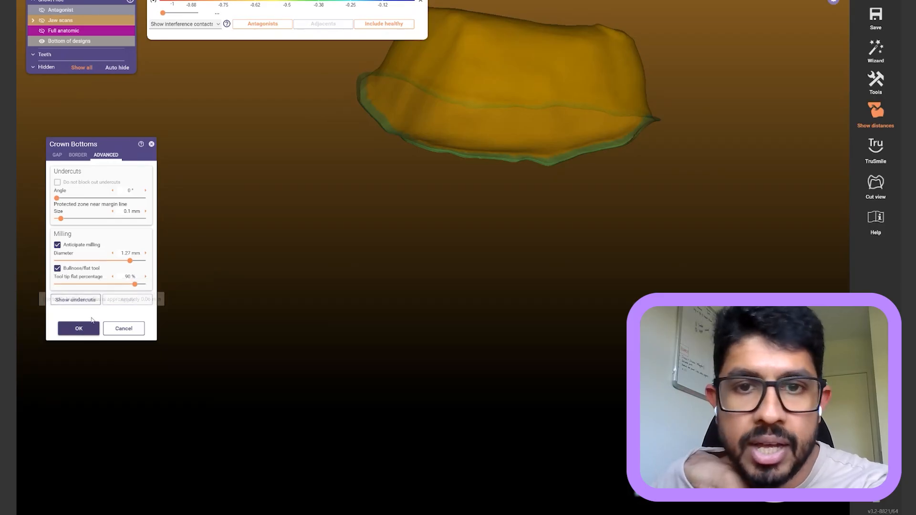
left_click(84, 332)
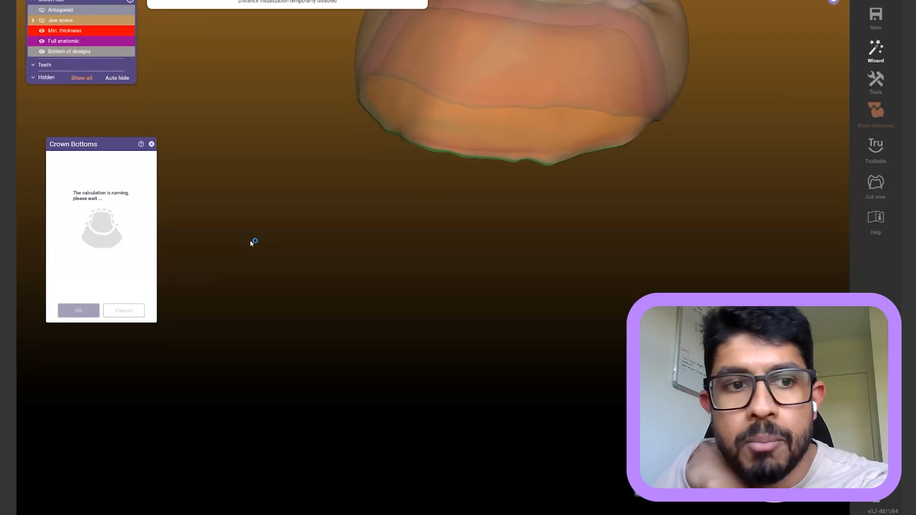
Merge and save the tooth 46 restoration and orbit to inspect the new intaglio
left_click(479, 483)
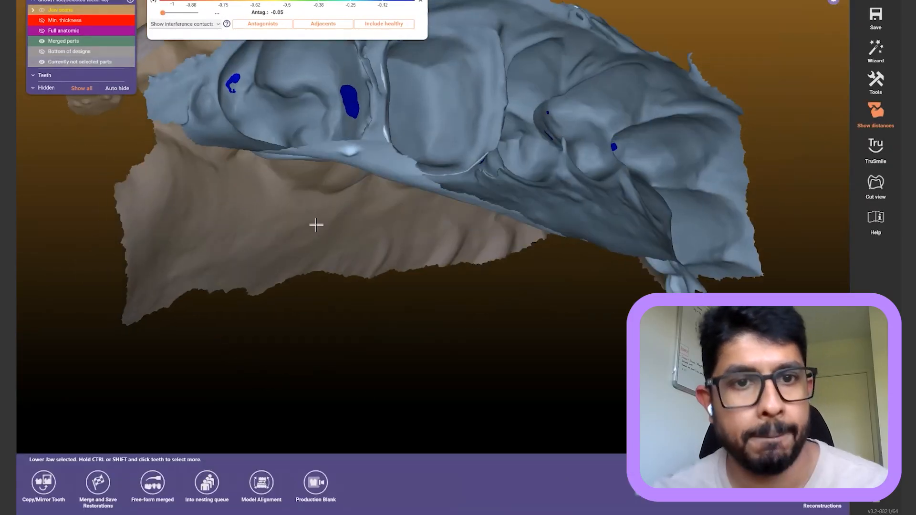
right_click_drag(316, 225, 357, 215)
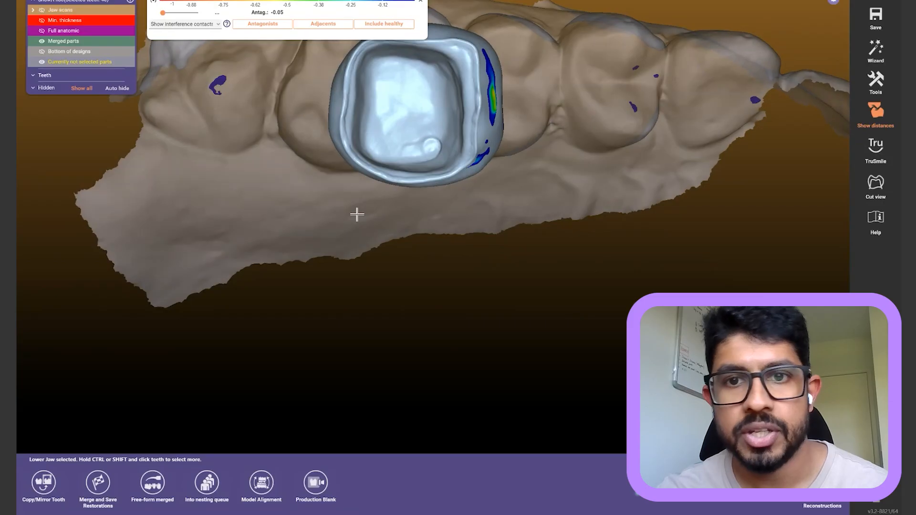
scroll(653, 136, "down", 5, "ctrl")
right_click_drag(479, 170, 490, 184)
left_click(618, 180)
scroll(583, 173, "up", 3)
right_click_drag(583, 174, 601, 183)
middle_click_drag(601, 183, 656, 239)
scroll(483, 251, "up", 4)
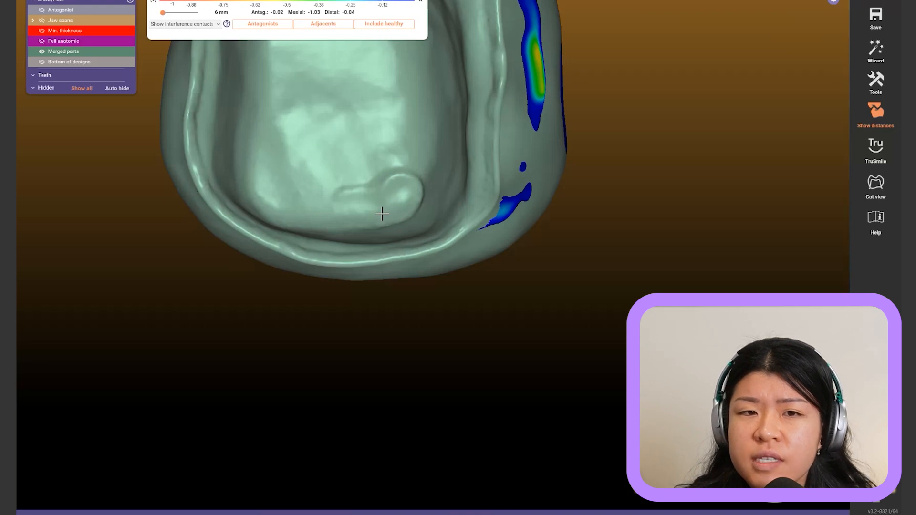
middle_click_drag(426, 213, 522, 300)
middle_click_drag(521, 183, 532, 192)
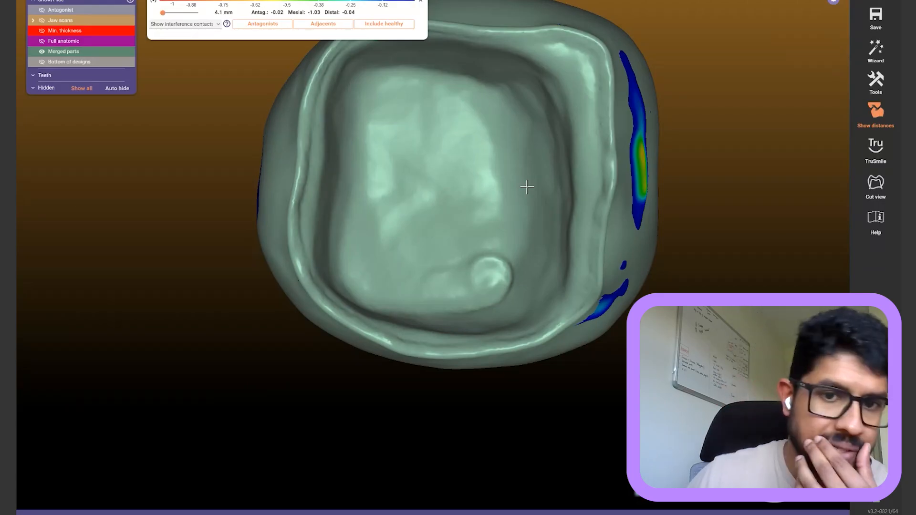
right_click_drag(528, 187, 531, 197)
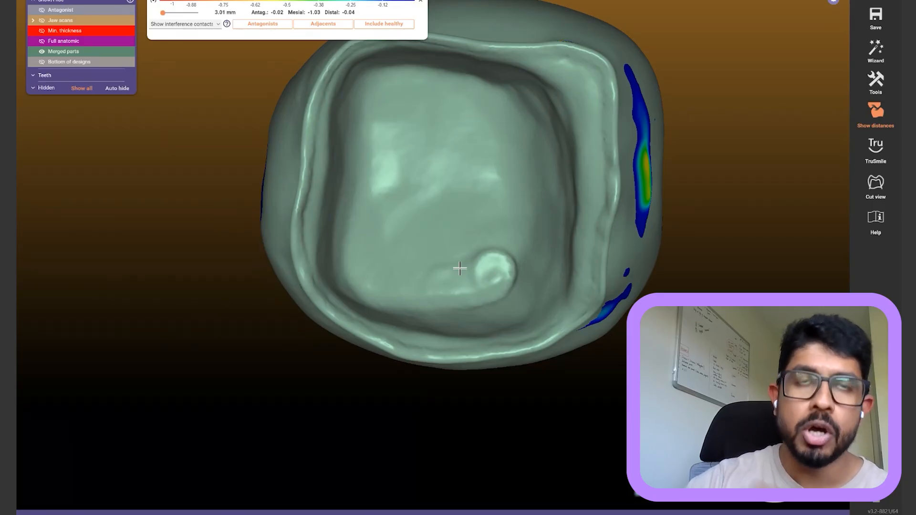
Orbit and zoom the crown to examine its outer walls, inner bump and occlusal surface
right_click_drag(498, 240, 504, 235)
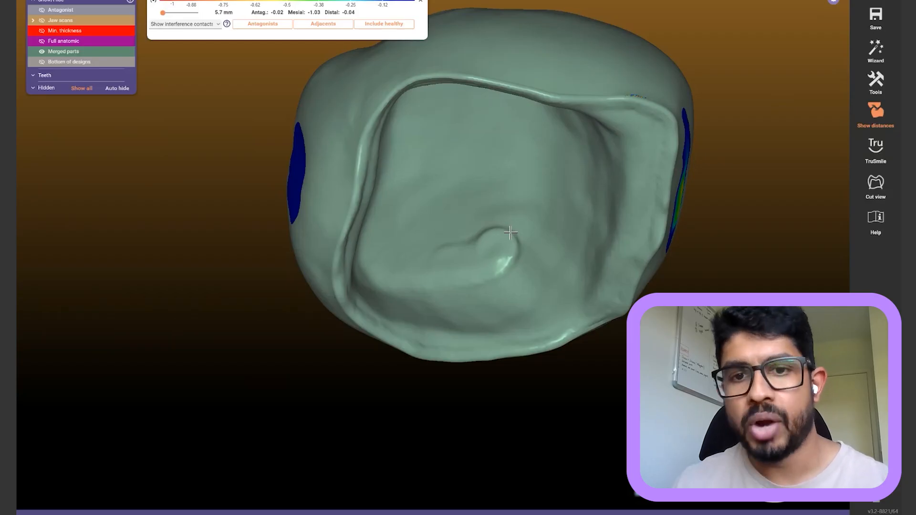
scroll(509, 230, "down", 3)
right_click_drag(508, 217, 508, 218)
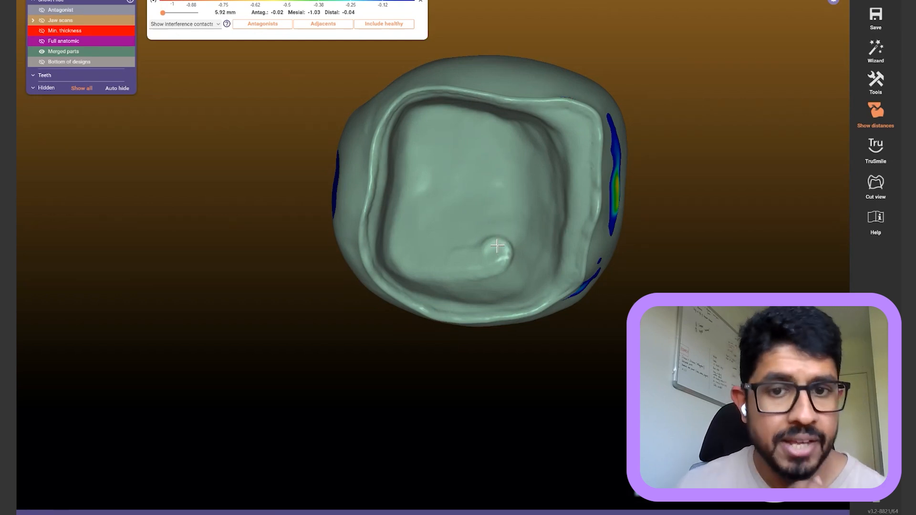
scroll(504, 253, "up", 3)
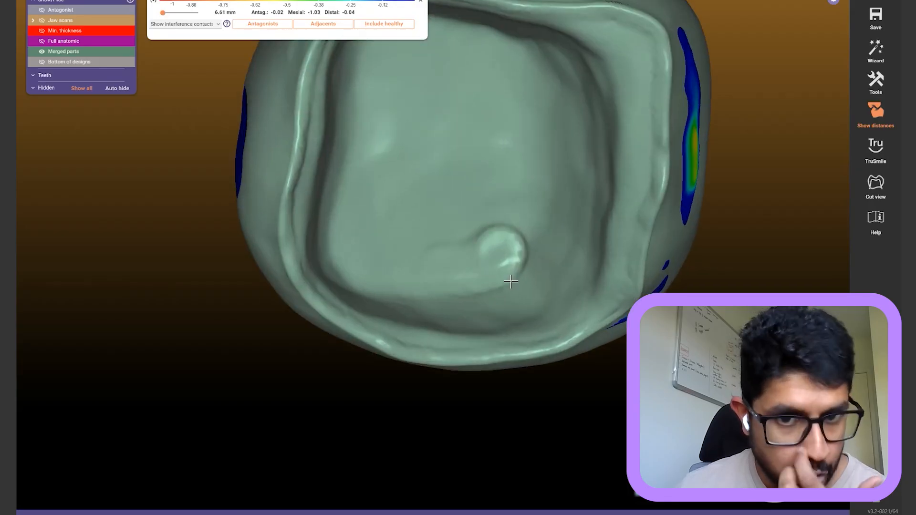
right_click_drag(477, 242, 470, 229)
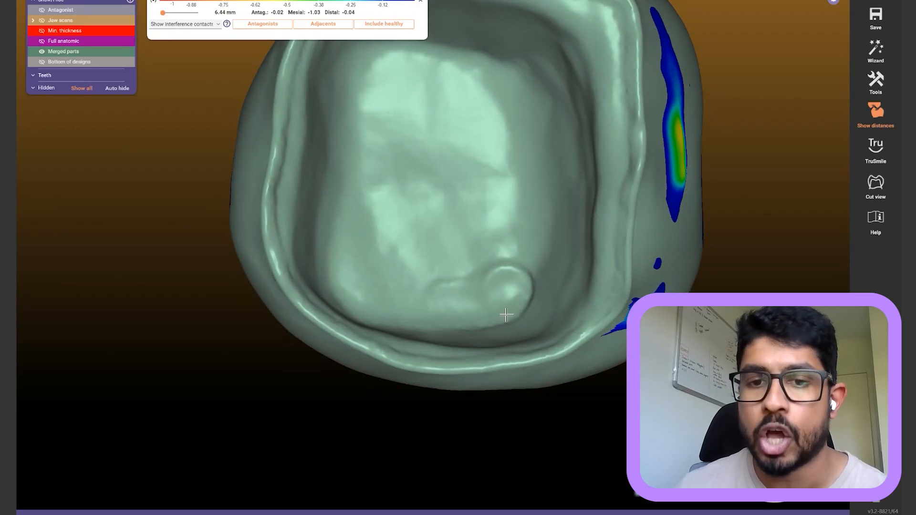
scroll(510, 279, "down", 1)
right_click_drag(510, 279, 510, 251)
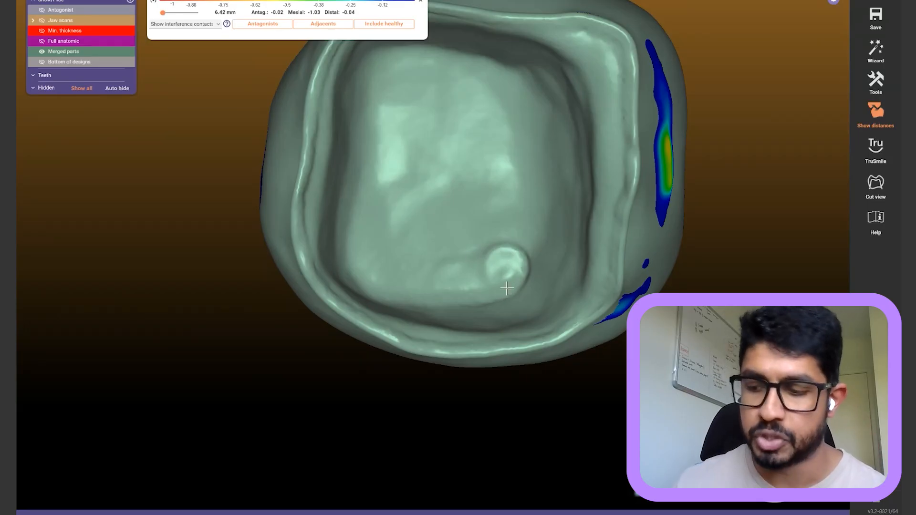
scroll(552, 221, "down", 1)
mouse_move(556, 199)
right_mouse_down()
mouse_move(568, 200)
mouse_move(555, 198)
right_mouse_up()
scroll(630, 237, "down", 6)
right_click_drag(630, 237, 604, 225)
Briefly show the jaw scans, then isolate the crown again and view its underside
key("j")
middle_click_drag(604, 225, 551, 254)
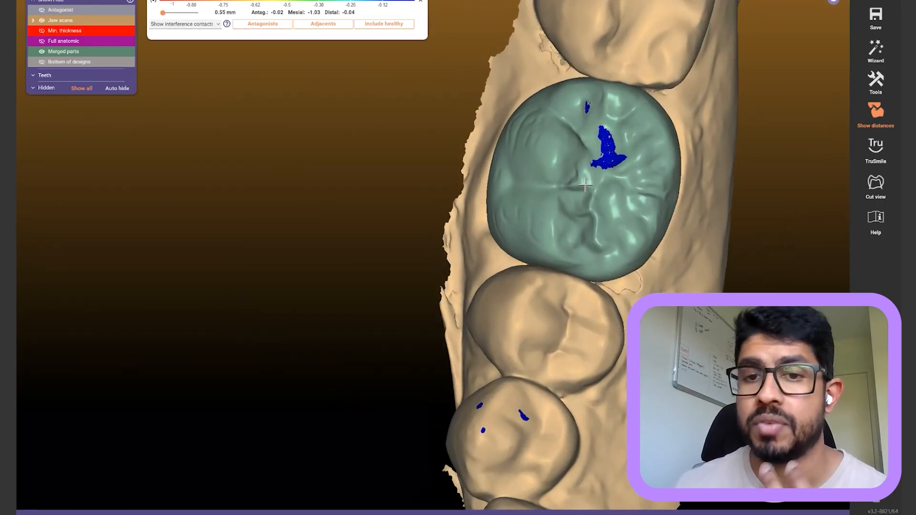
right_click_drag(588, 177, 590, 229)
key("a")
key("a")
key("j")
scroll(590, 229, "up", 3)
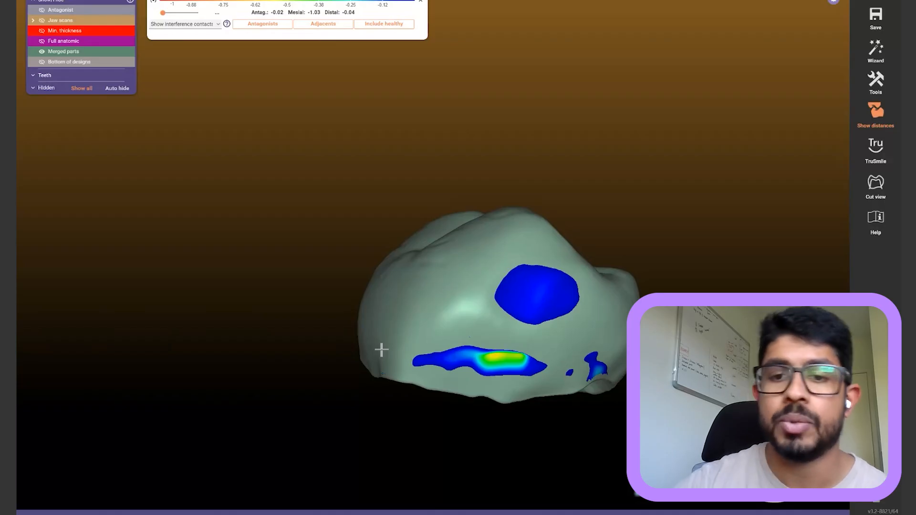
right_click_drag(381, 350, 381, 349)
middle_click_drag(381, 350, 339, 152)
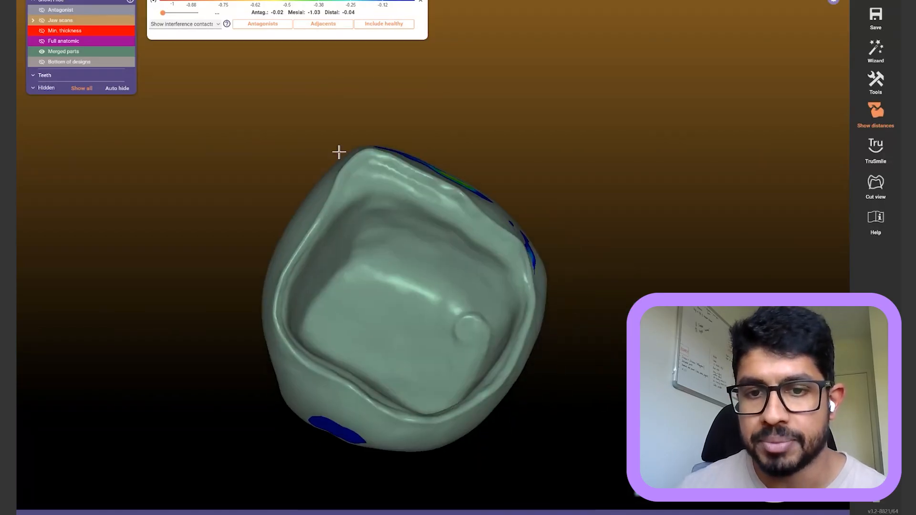
right_click_drag(339, 152, 339, 155)
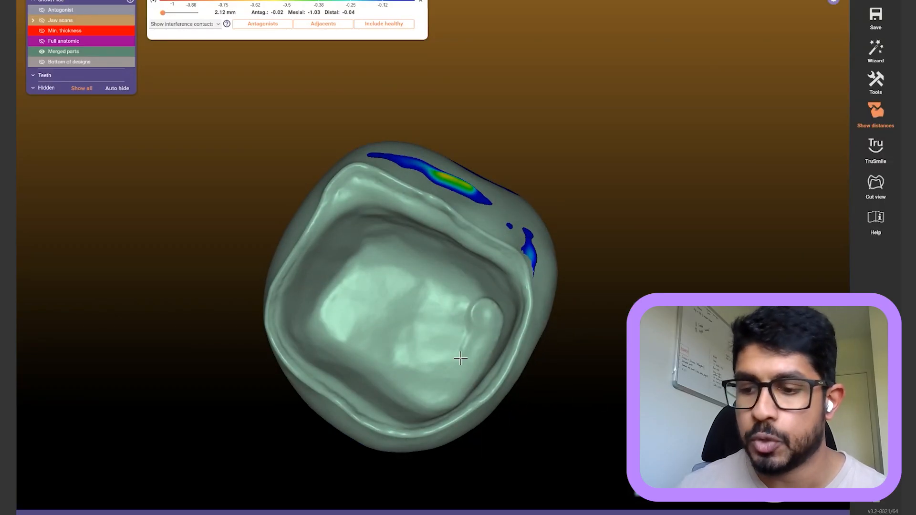
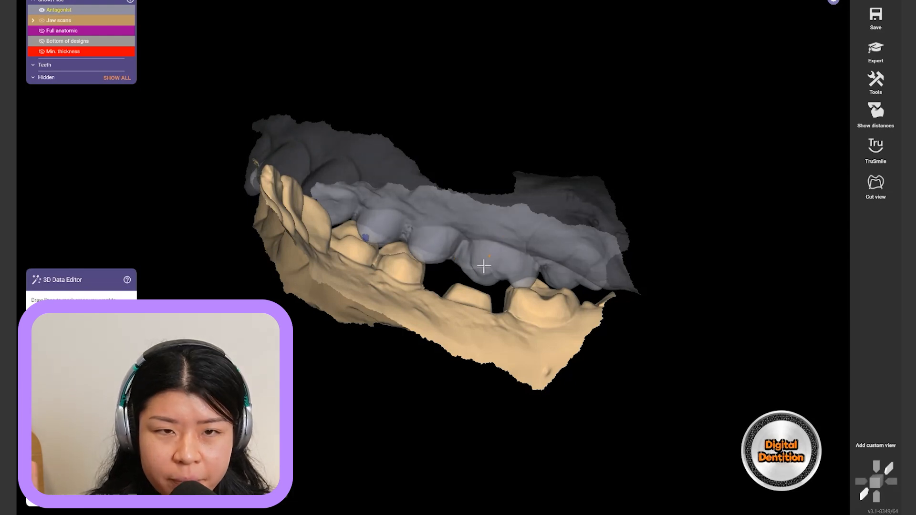
Orbit and zoom toward the tooth 36 crown, then hide the jaw scans with J so it shows alone
right_click_drag(493, 245, 592, 210)
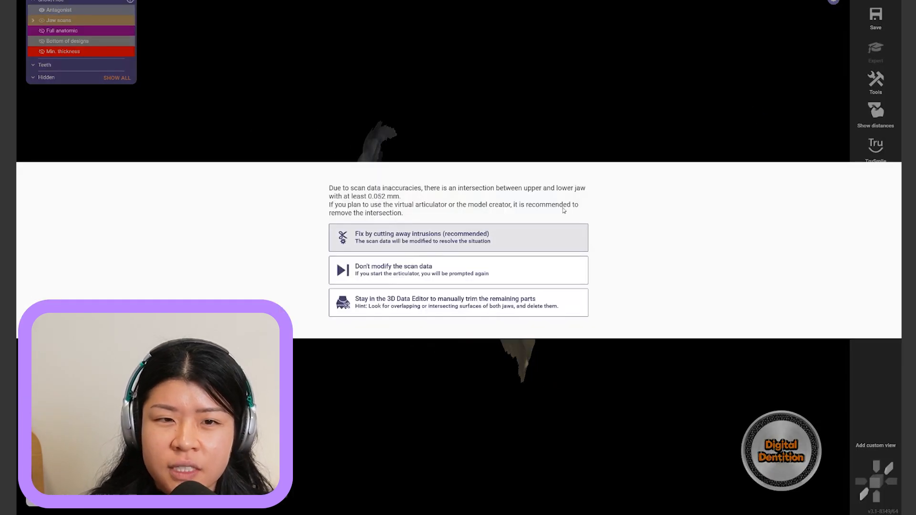
left_click(529, 270)
right_click_drag(530, 267, 486, 163)
scroll(430, 234, "up", 5)
scroll(430, 234, "up", 3)
right_click_drag(377, 349, 419, 315)
key("j")
scroll(418, 316, "up", 2)
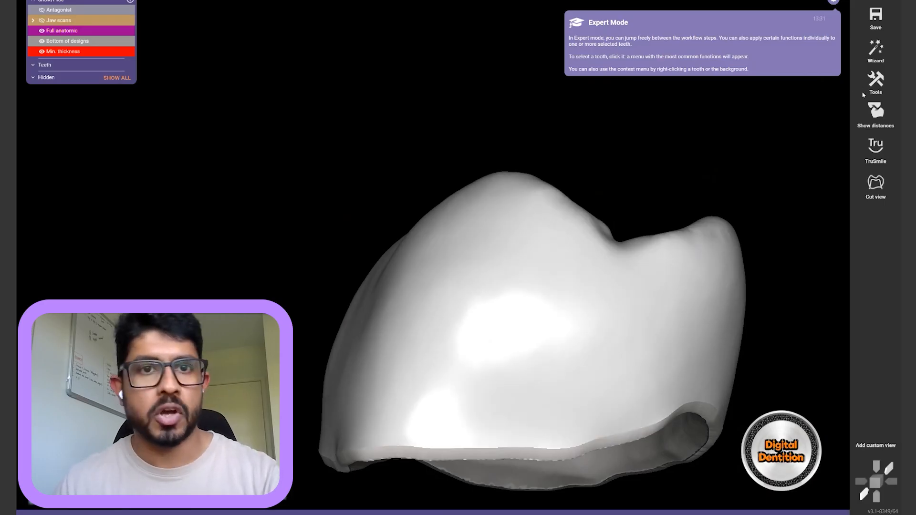
Expand and collapse the distance legend's contact options, then turn the crown to show its top
left_click(421, 2)
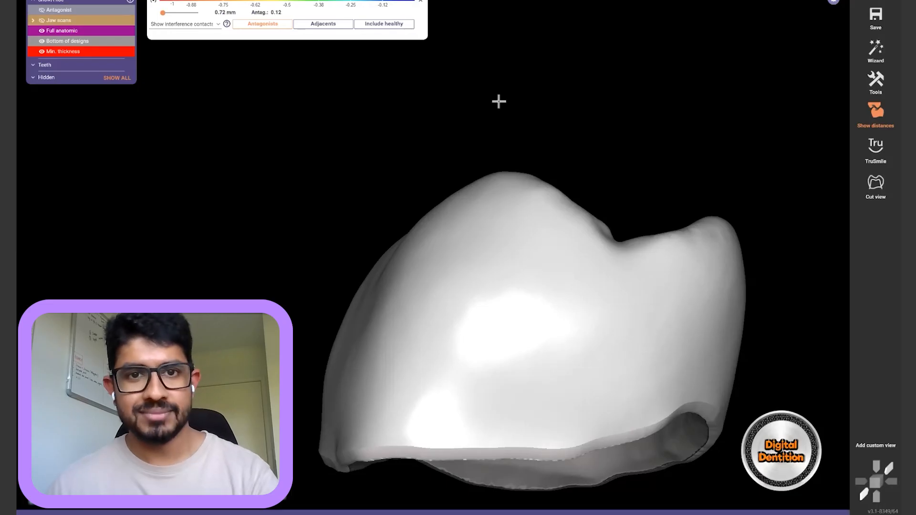
left_click(420, 2)
scroll(485, 113, "down", 2)
right_click_drag(486, 117, 379, 350)
Show the jaw scans again and orbit around the crown margin to check its fit
key("j")
scroll(374, 358, "up", 6)
right_click_drag(305, 409, 315, 409)
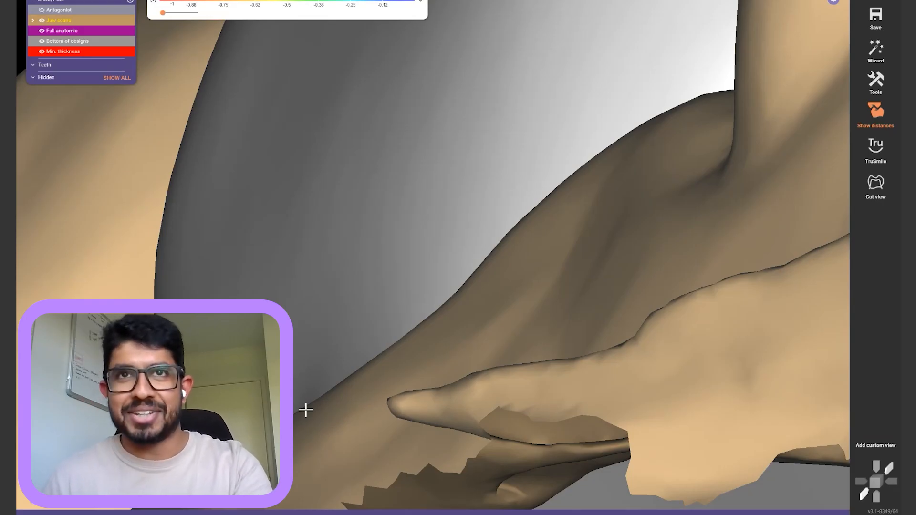
right_click_drag(305, 410, 327, 374)
scroll(327, 374, "down", 5)
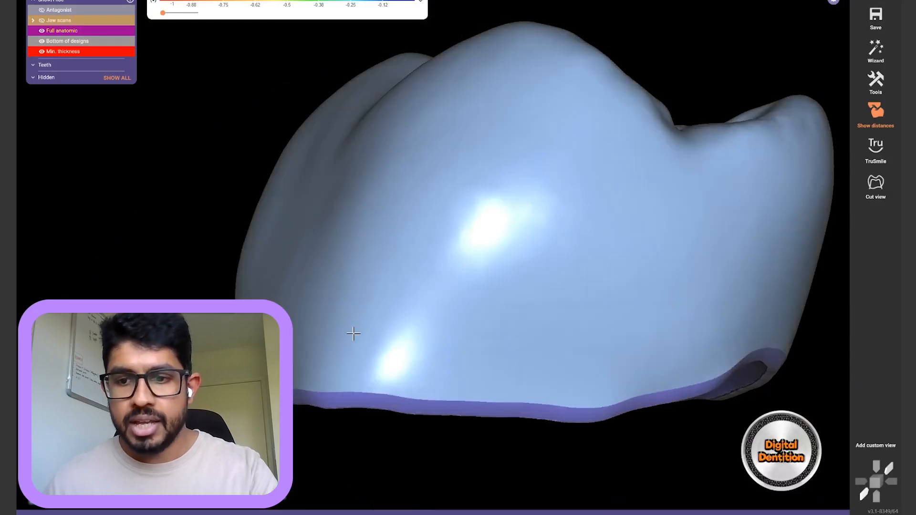
mouse_move(690, 452)
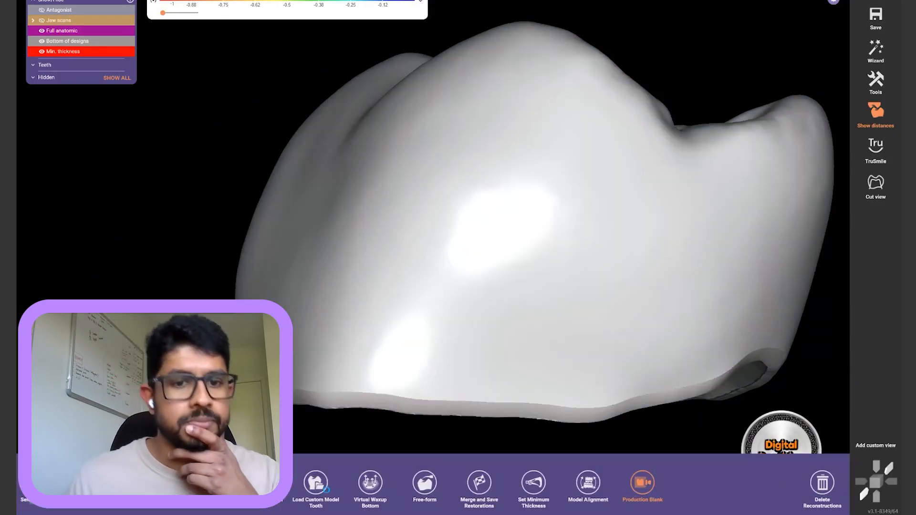
left_click(207, 483)
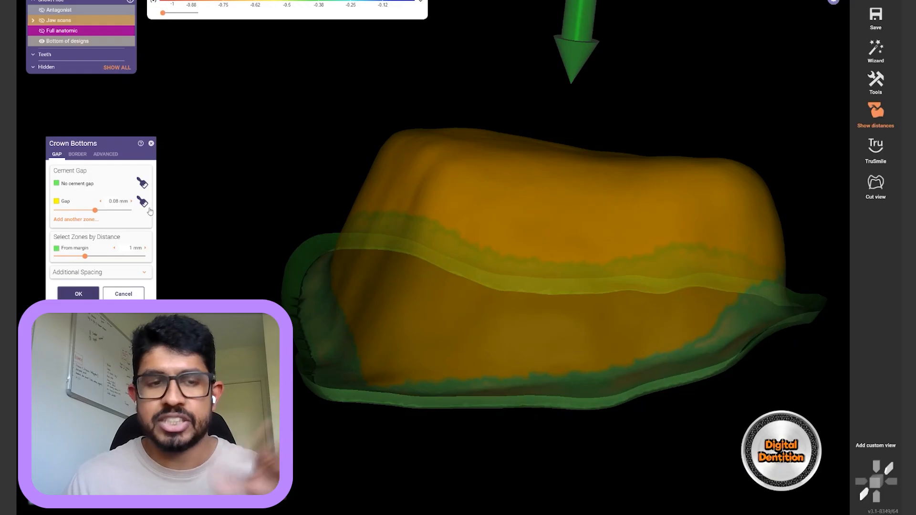
left_click(78, 155)
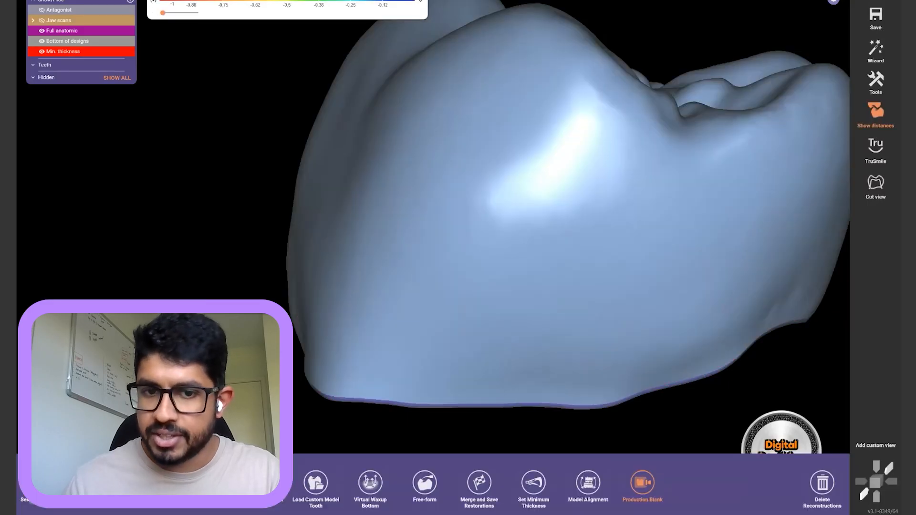
right_click_drag(568, 353, 615, 329)
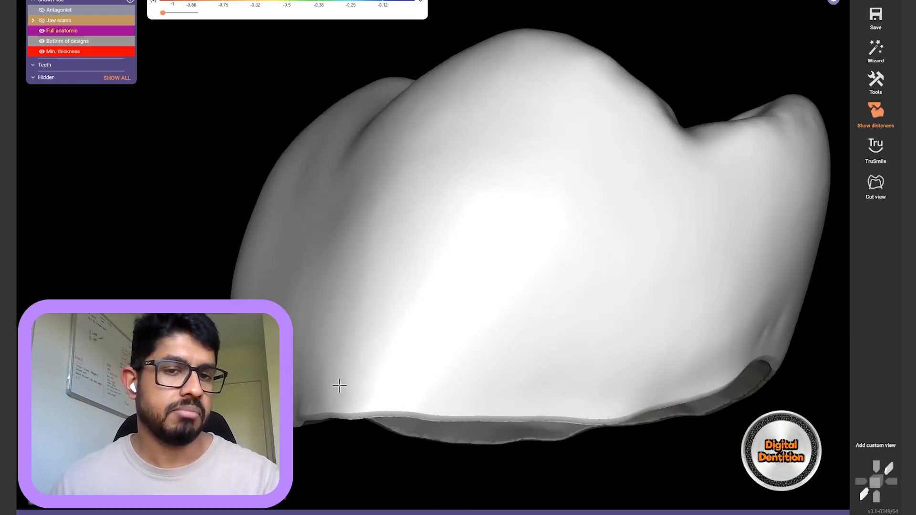
scroll(332, 373, "down", 2)
right_click_drag(355, 318, 356, 319)
key("ctrl+a")
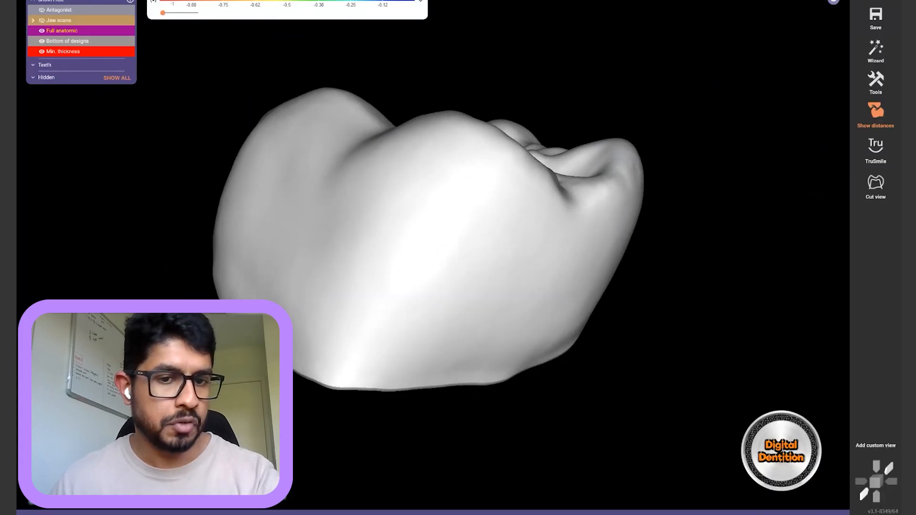
Rotate and zoom in on the merged restoration and its underside on the jaw
right_click_drag(454, 336, 453, 336)
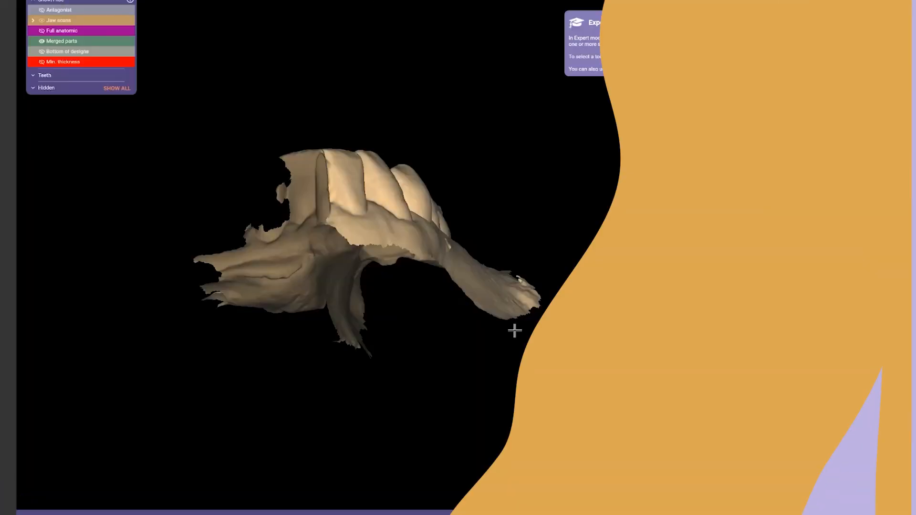
scroll(515, 329, "up", 4)
right_click_drag(515, 330, 351, 139)
scroll(523, 150, "up", 4)
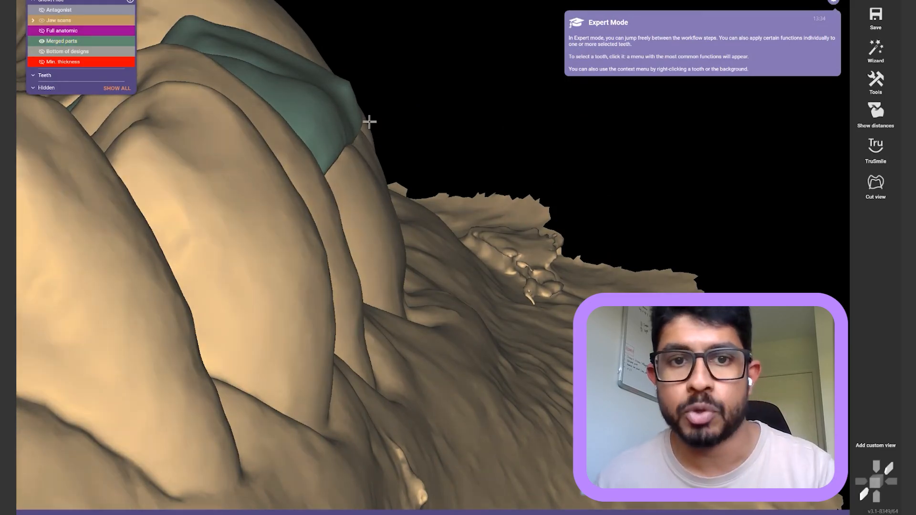
Select the lower jaw and start deleting the tooth 36 reconstruction, then cancel and deselect
right_click_drag(374, 179, 374, 178)
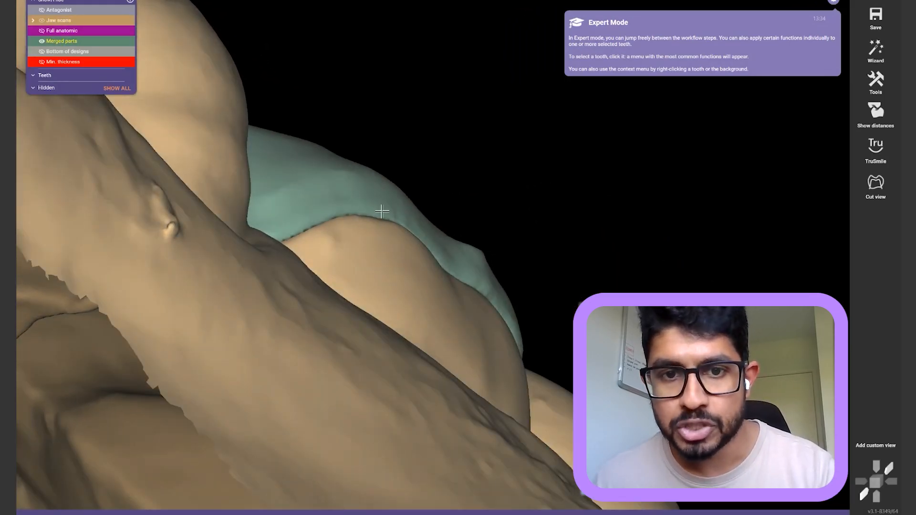
right_click_drag(394, 214, 419, 272)
left_click(453, 351)
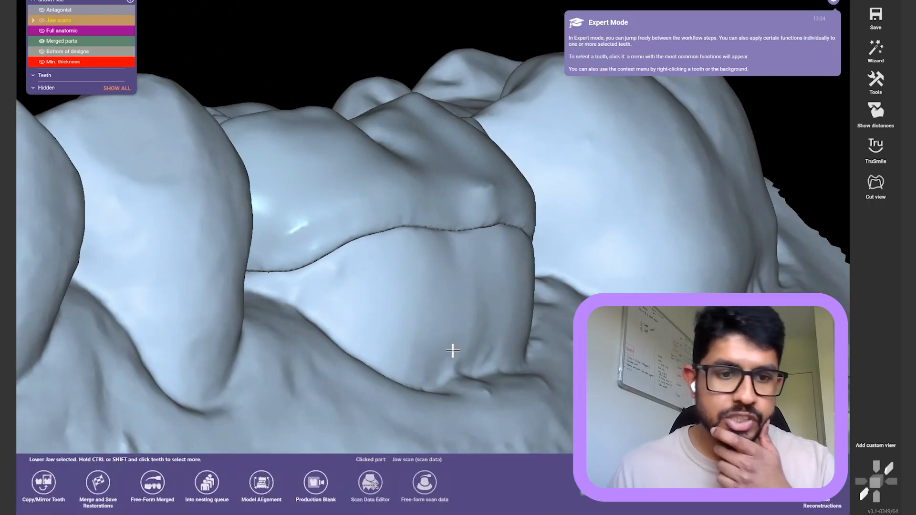
left_click(417, 416)
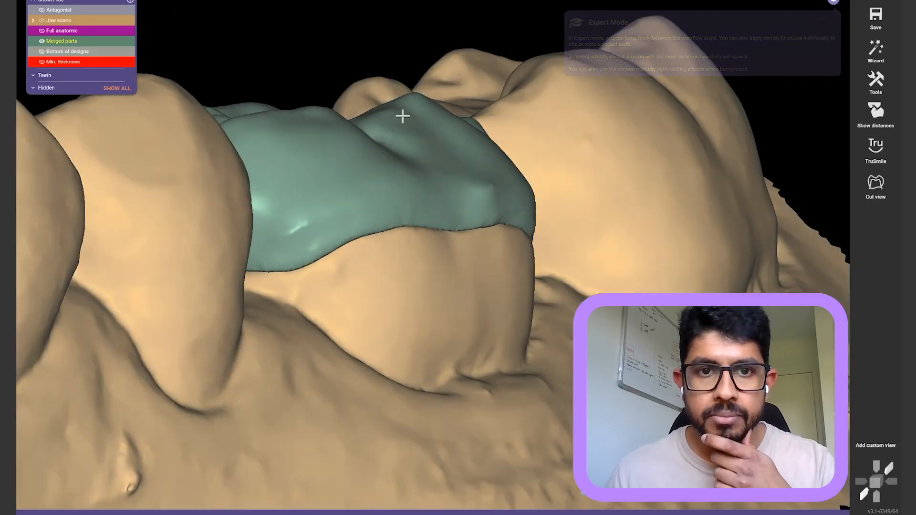
left_click(382, 202)
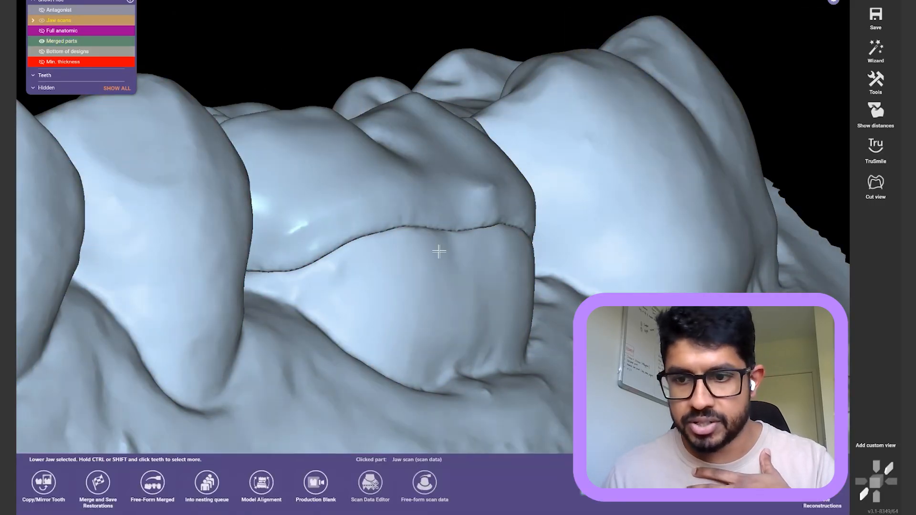
key("Delete")
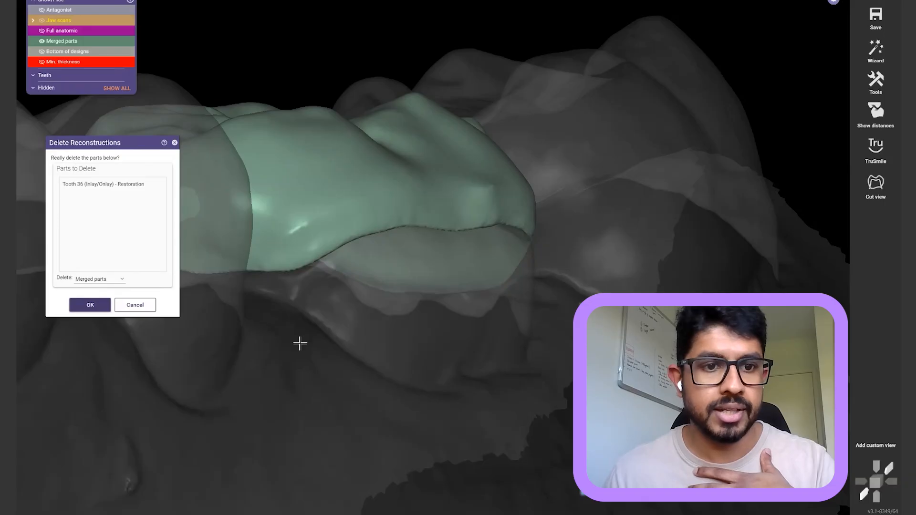
left_click(130, 304)
scroll(407, 80, "down", 2)
left_click(414, 35)
Reselect the lower jaw and delete only the merged parts of the tooth 36 restoration
right_click_drag(420, 115, 477, 231)
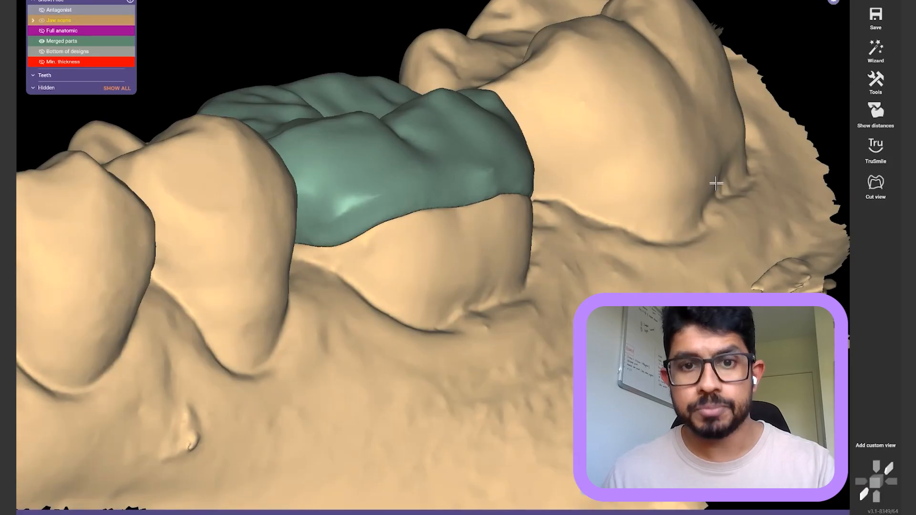
left_click(716, 188)
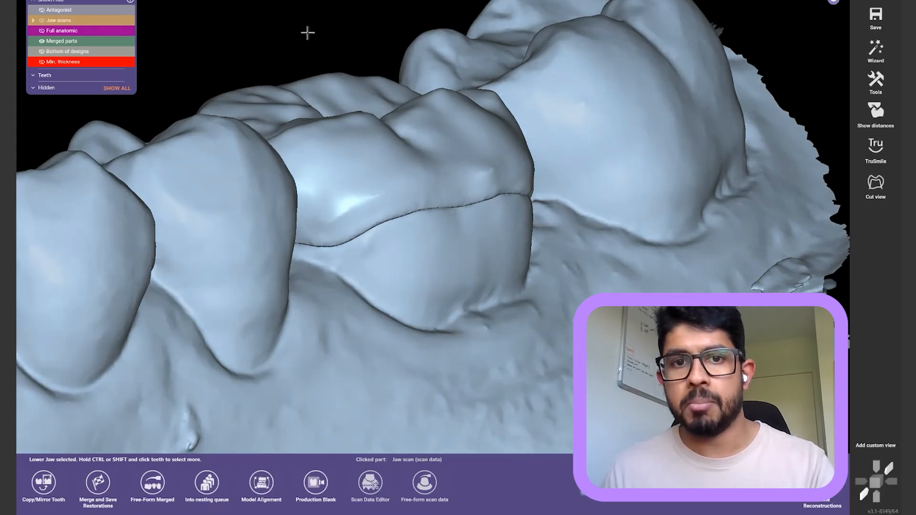
left_click(308, 33)
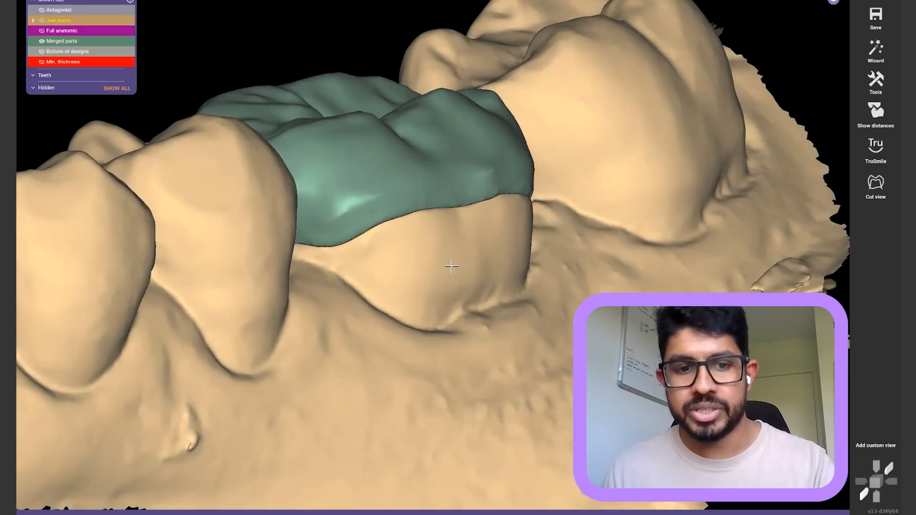
left_click(363, 304)
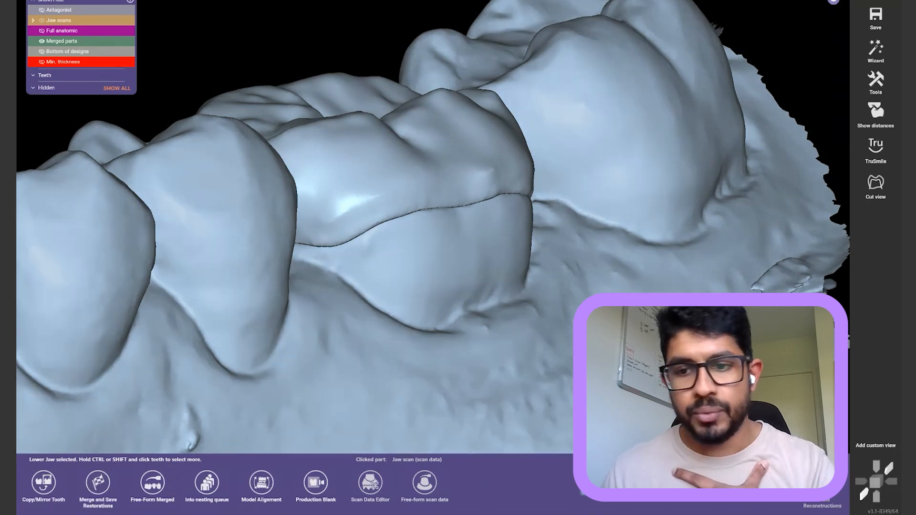
left_click(822, 484)
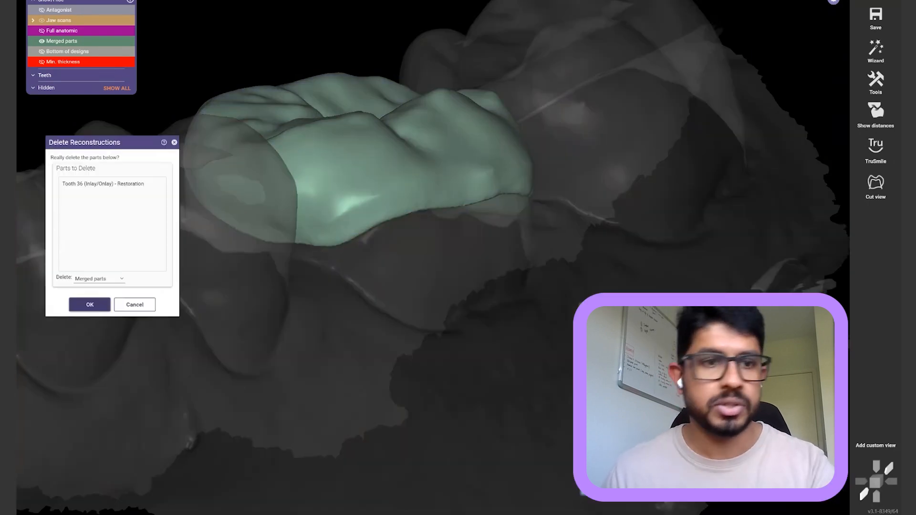
left_click(96, 305)
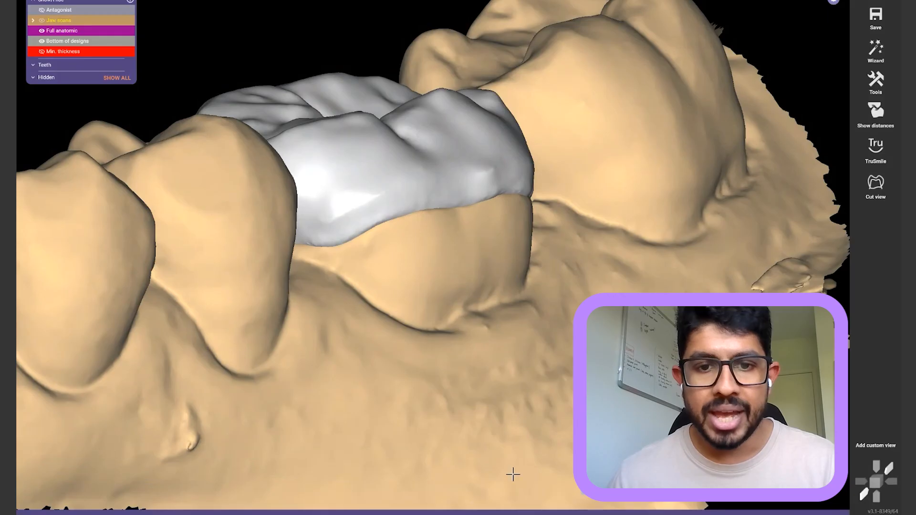
Reorient the view, select the lower jaw scan and open Create Inlay Bottoms (0.08 mm cement gap)
left_click(446, 260)
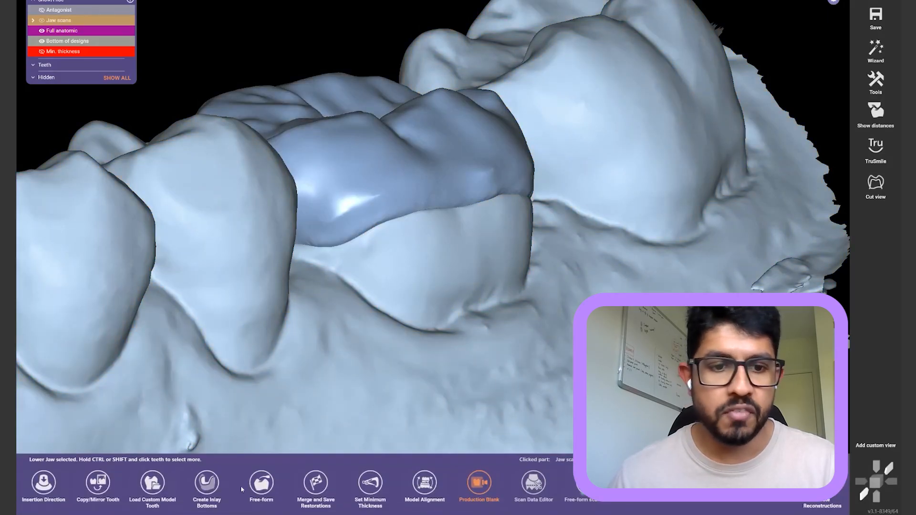
left_click(242, 29)
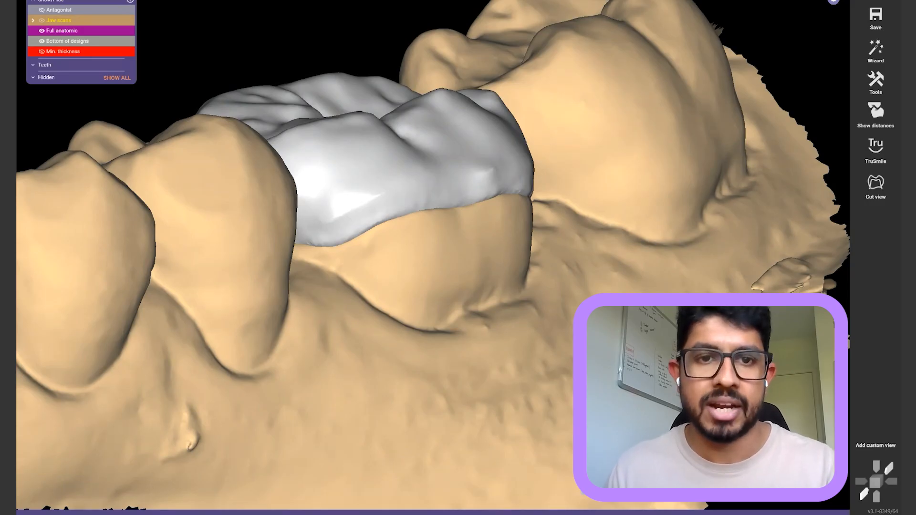
right_click_drag(510, 40, 500, 149)
scroll(463, 145, "up", 3)
scroll(500, 149, "down", 4)
right_click_drag(500, 148, 500, 101)
scroll(500, 149, "up", 4)
right_click_drag(499, 149, 471, 152)
right_click_drag(394, 131, 556, 138)
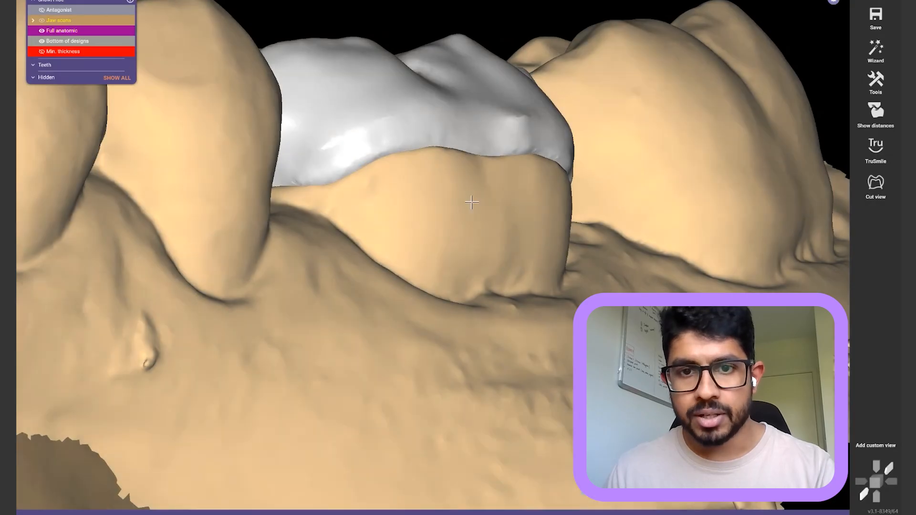
left_click(471, 201)
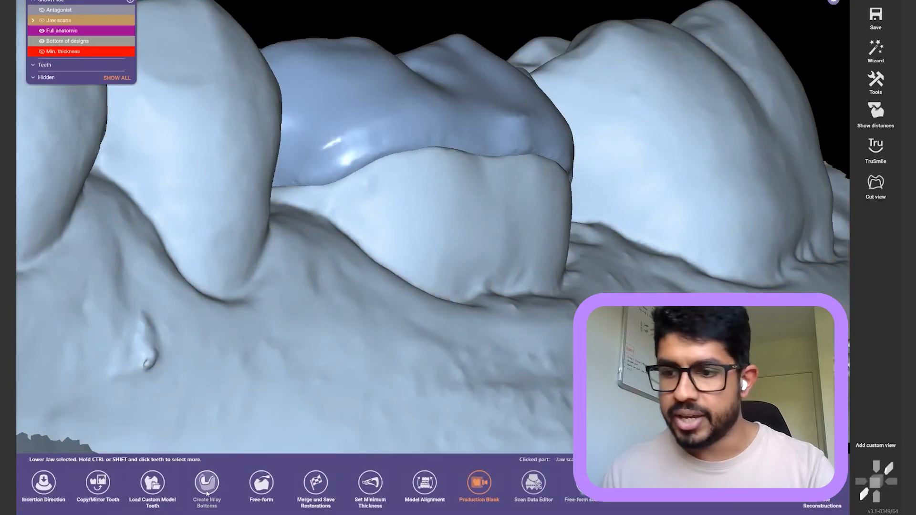
left_click(206, 485)
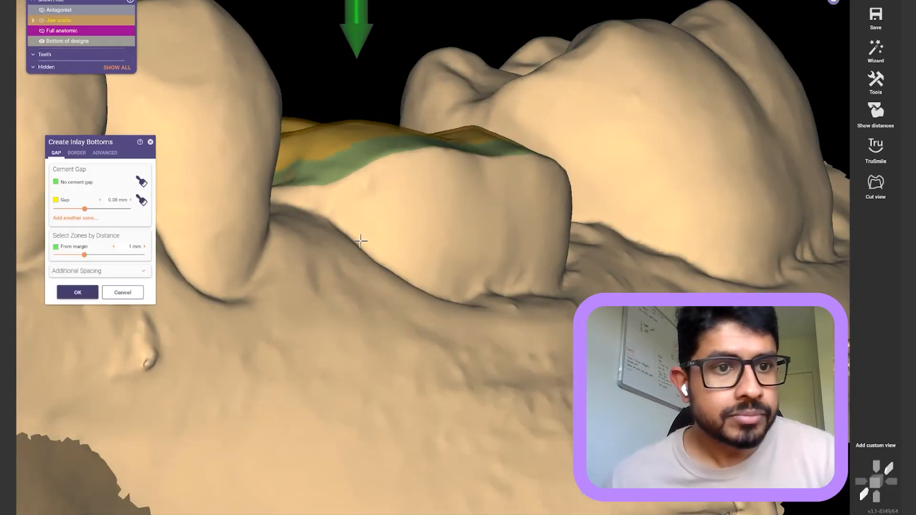
Review the Crown Border Parameters on the BORDER tab, then cancel Create Inlay Bottoms unchanged
left_click(75, 153)
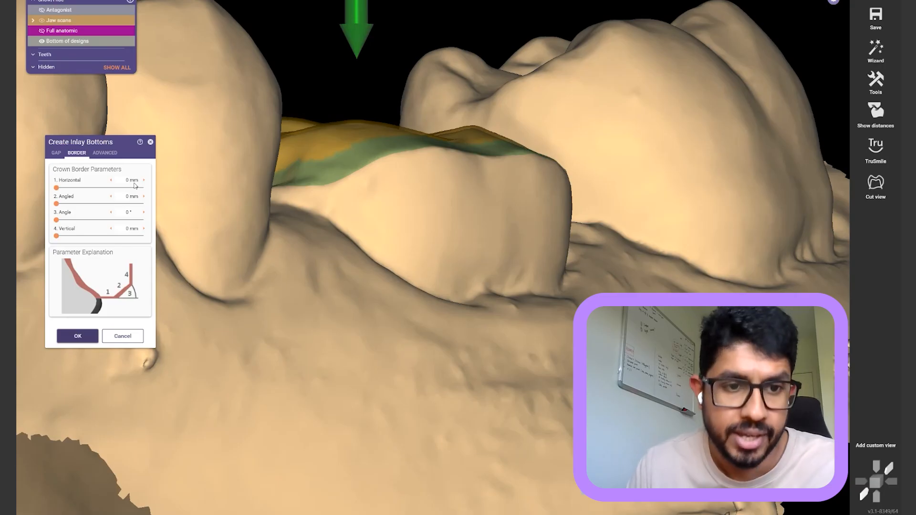
left_click(132, 340)
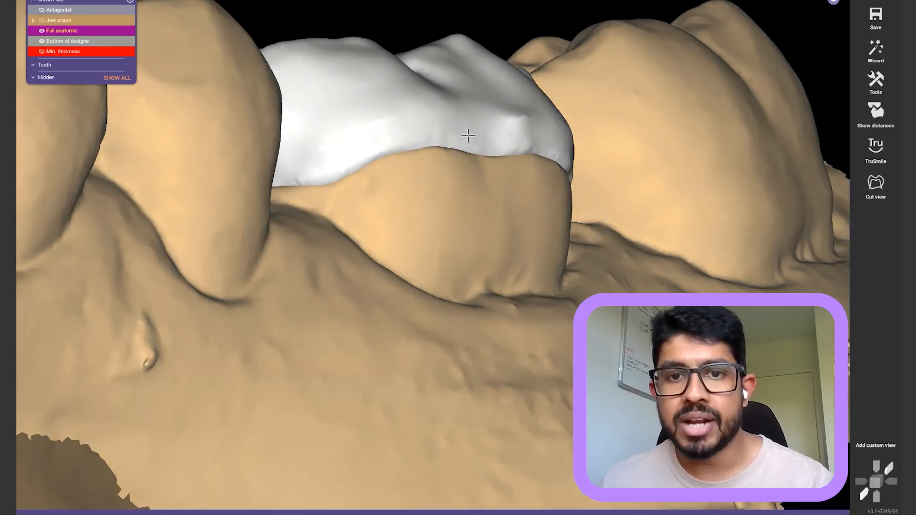
Apply a 0.8 mm minimum thickness with near-Thin border taper, keeping the manufacturer minimum
right_click(469, 136)
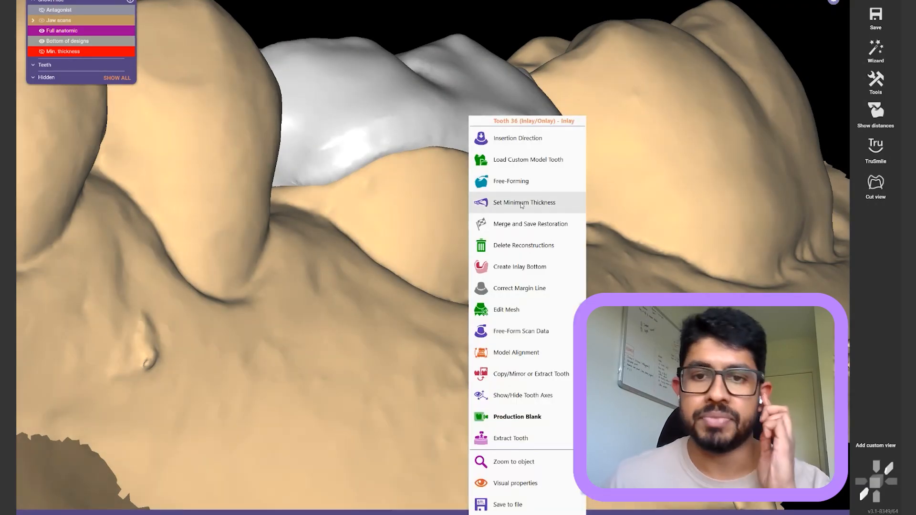
left_click(522, 204)
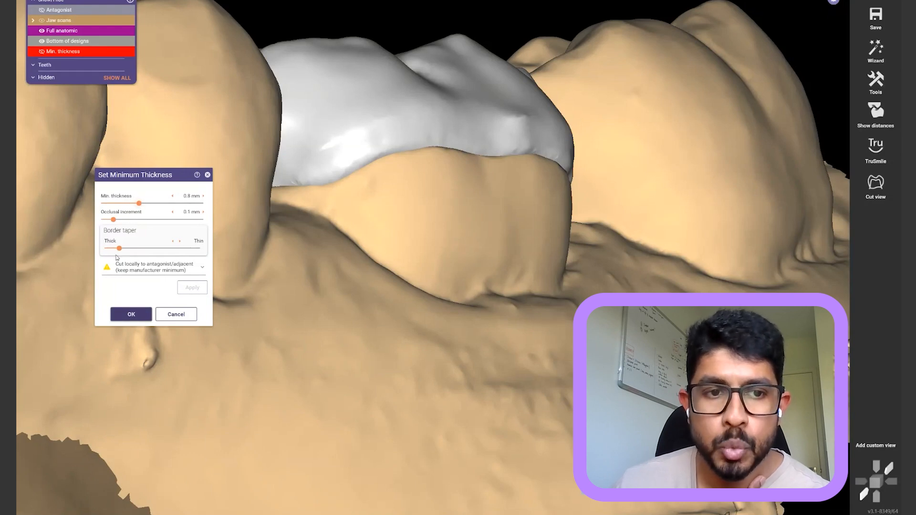
mouse_move(100, 232)
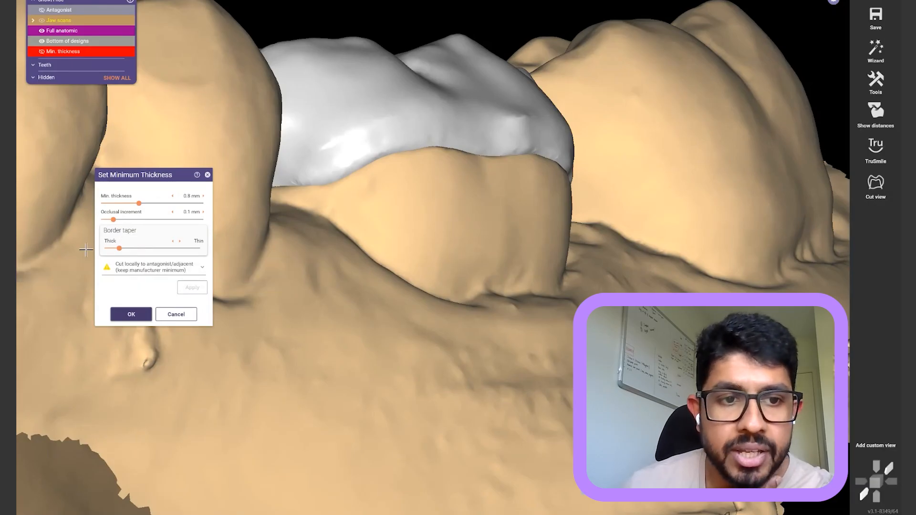
mouse_move(114, 246)
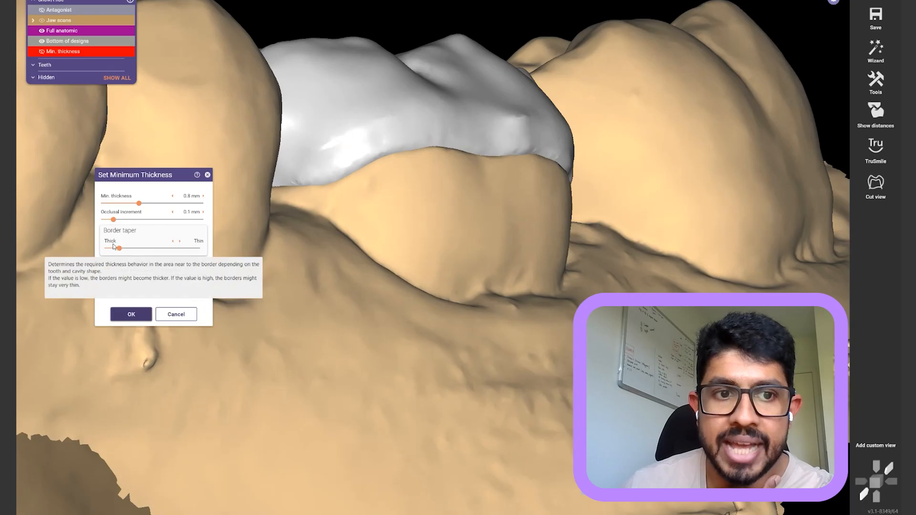
left_click_drag(122, 251, 177, 252)
right_click_drag(363, 176, 474, 152)
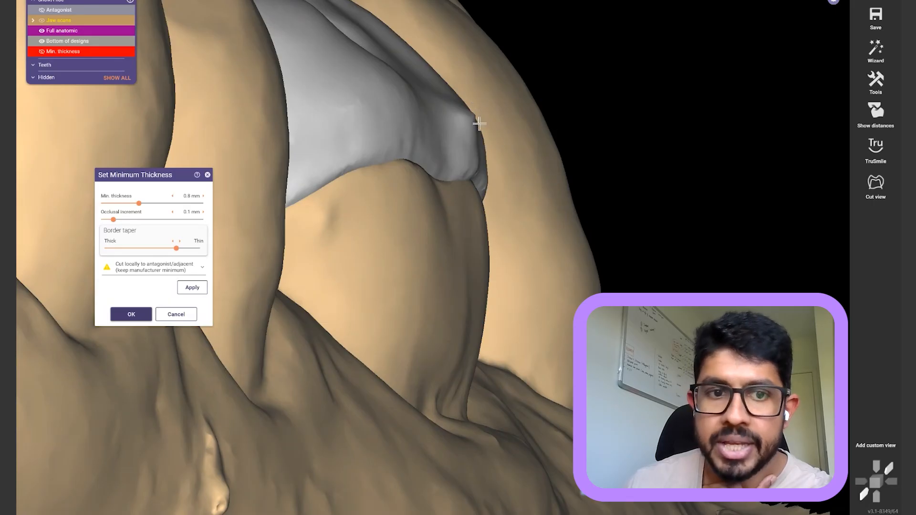
left_click(198, 290)
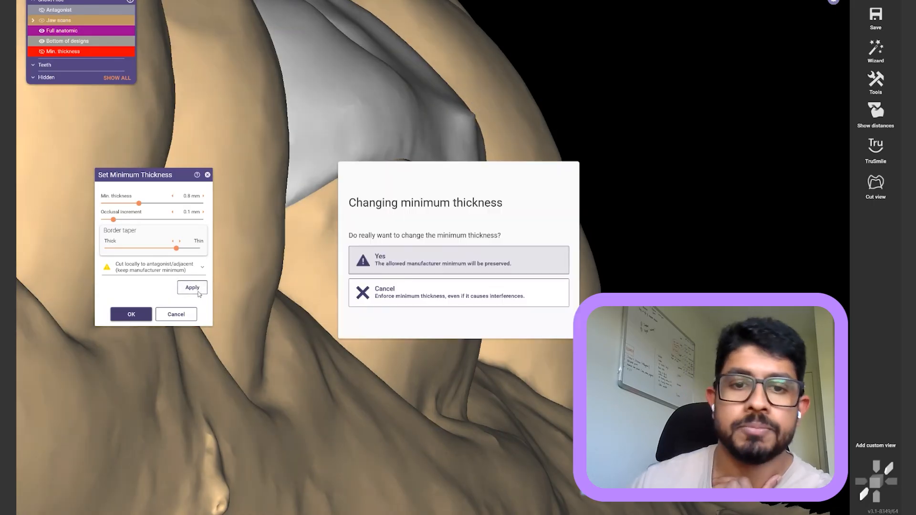
left_click(500, 263)
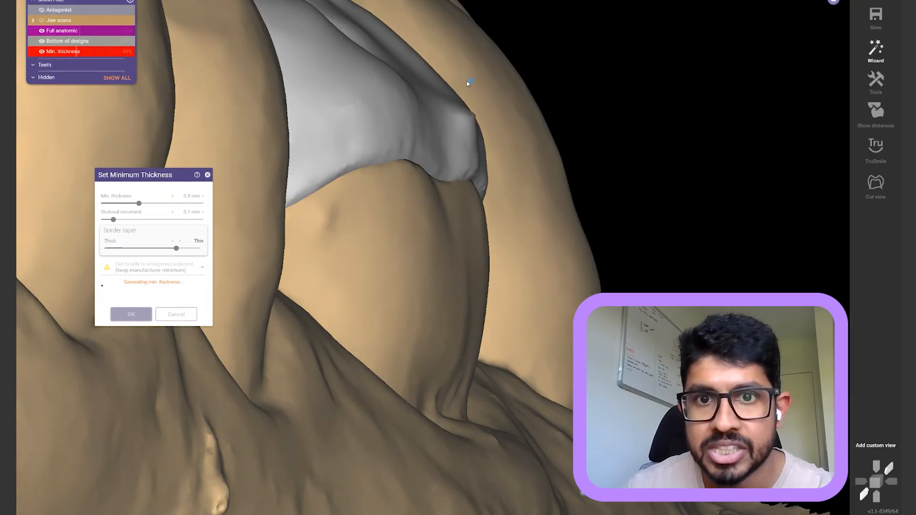
Orbit and zoom to inspect the thickened inlay, then accept the minimum thickness result
right_click_drag(463, 82, 490, 79)
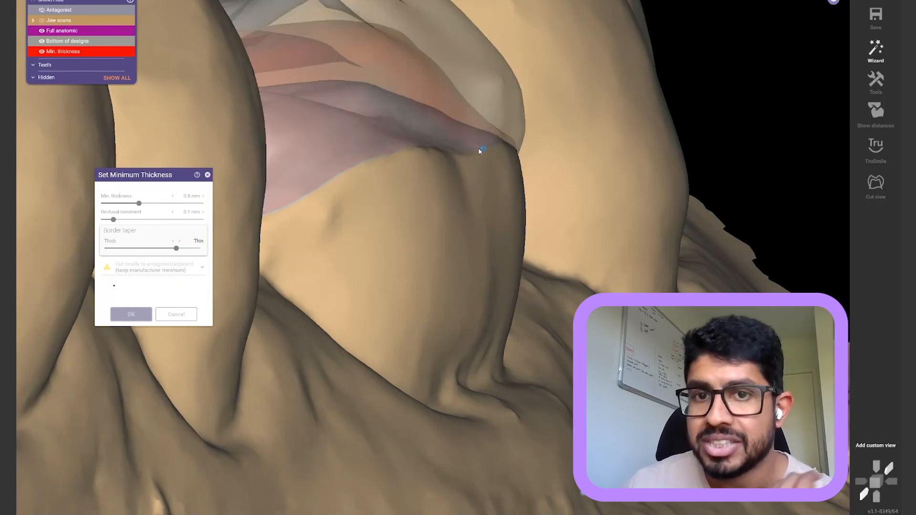
right_click_drag(483, 138, 484, 137)
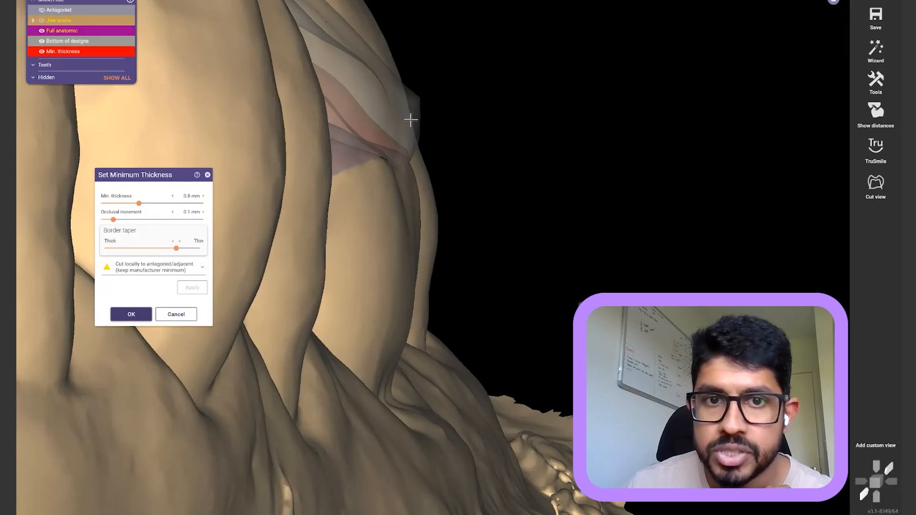
scroll(410, 120, "up", 6)
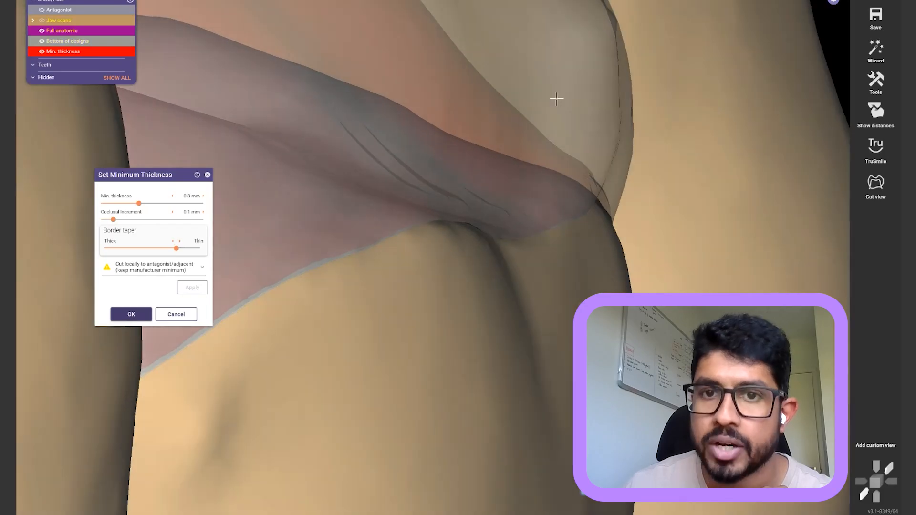
scroll(519, 119, "down", 3)
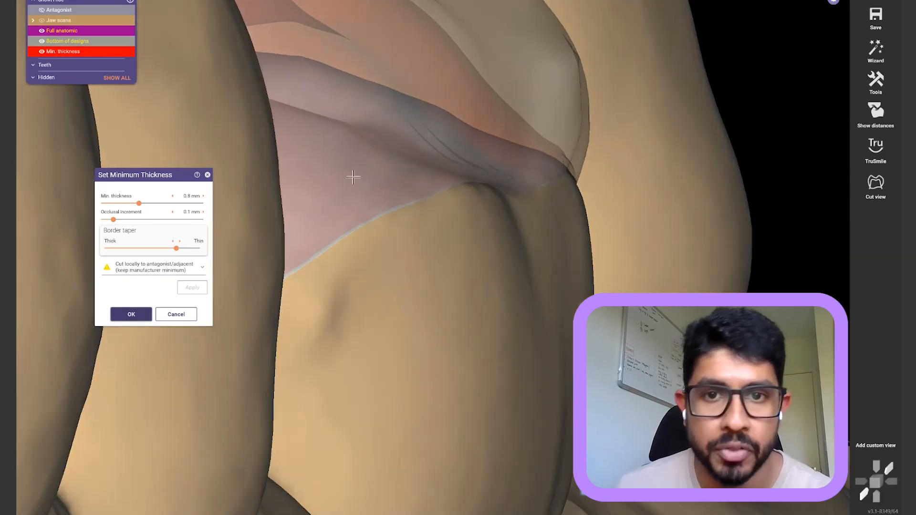
scroll(525, 138, "down", 4)
right_click_drag(513, 145, 409, 124)
scroll(417, 80, "up", 3)
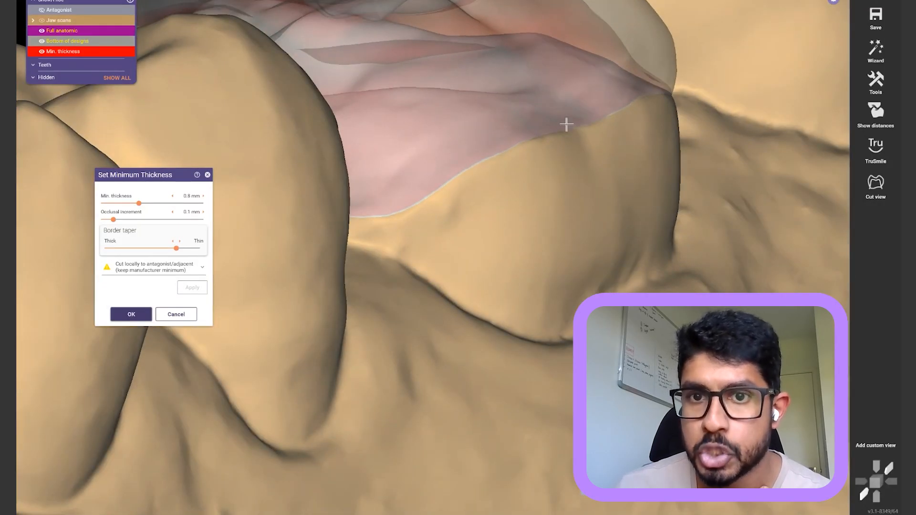
scroll(566, 125, "down", 3)
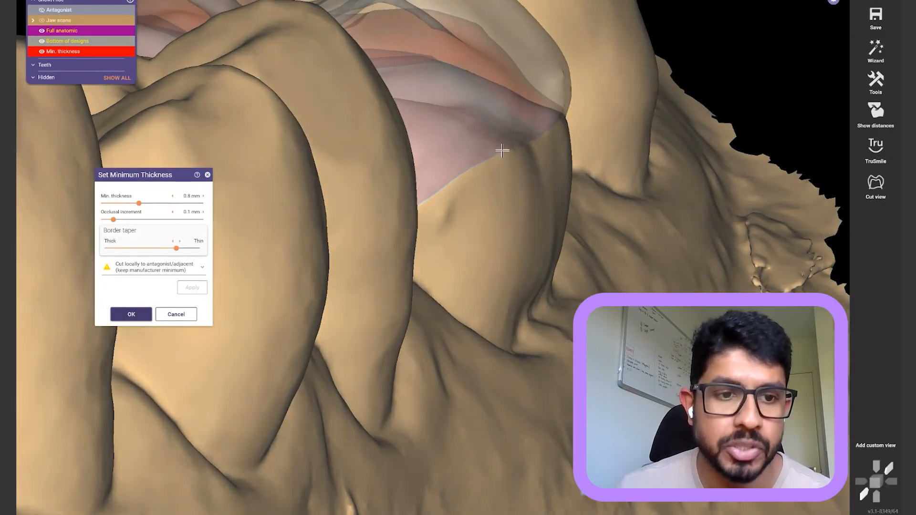
left_click(131, 314)
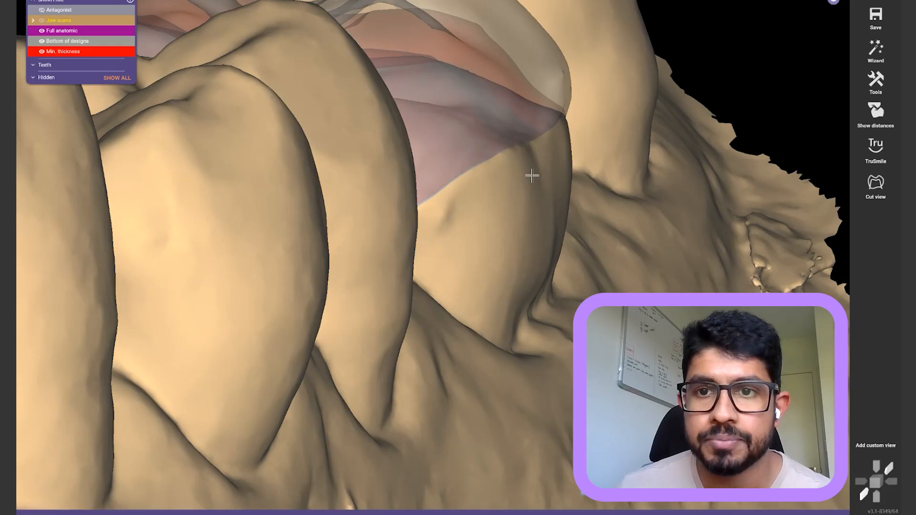
Orbit around the tooth 36 inlay and open Free-Forming on its Anatomic tab
right_click_drag(533, 176, 529, 184)
right_click_drag(704, 125, 654, 205)
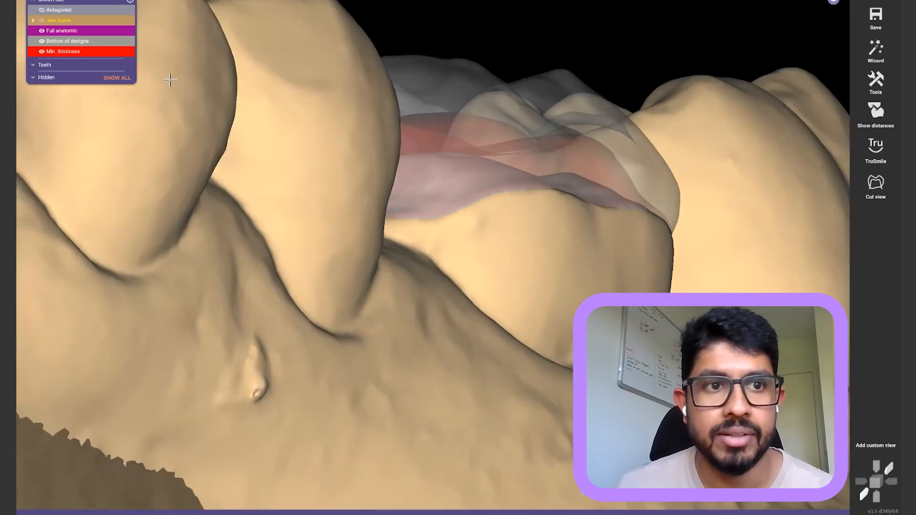
scroll(78, 30, "up", 5)
right_click_drag(665, 142, 651, 154)
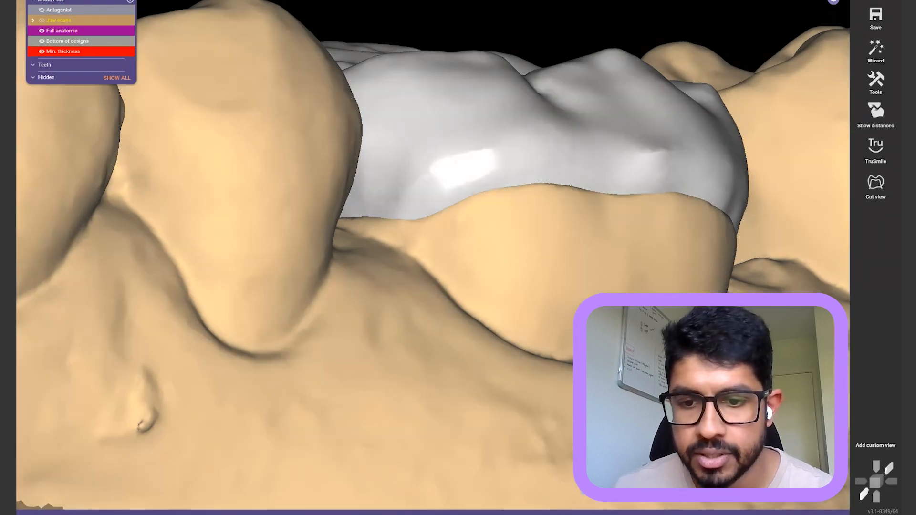
mouse_move(624, 512)
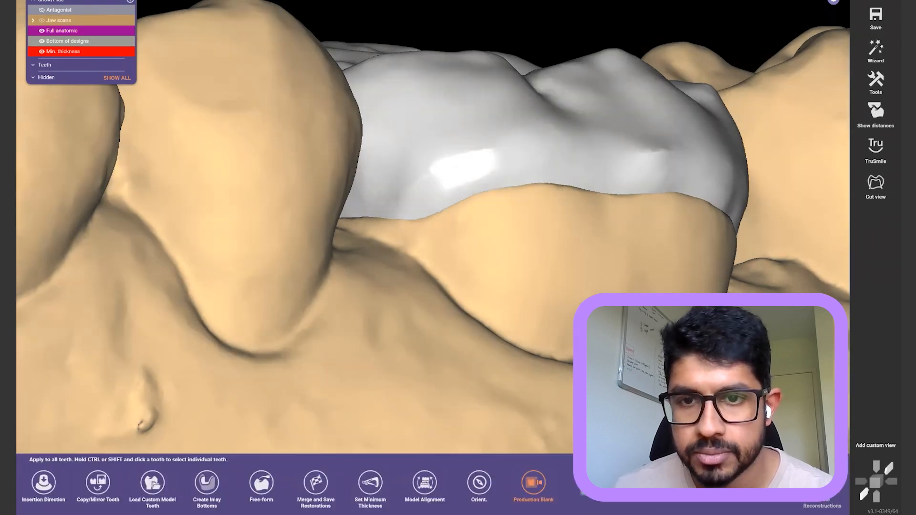
scroll(663, 171, "up", 5)
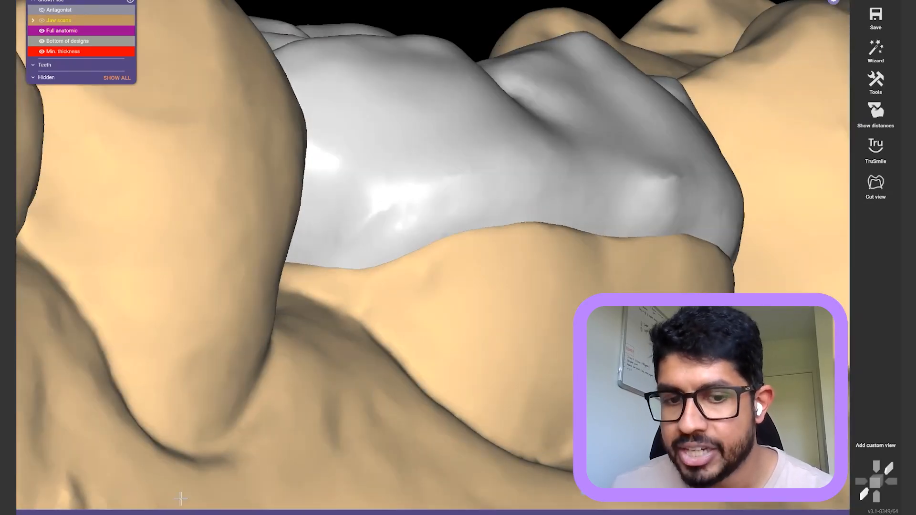
mouse_move(255, 511)
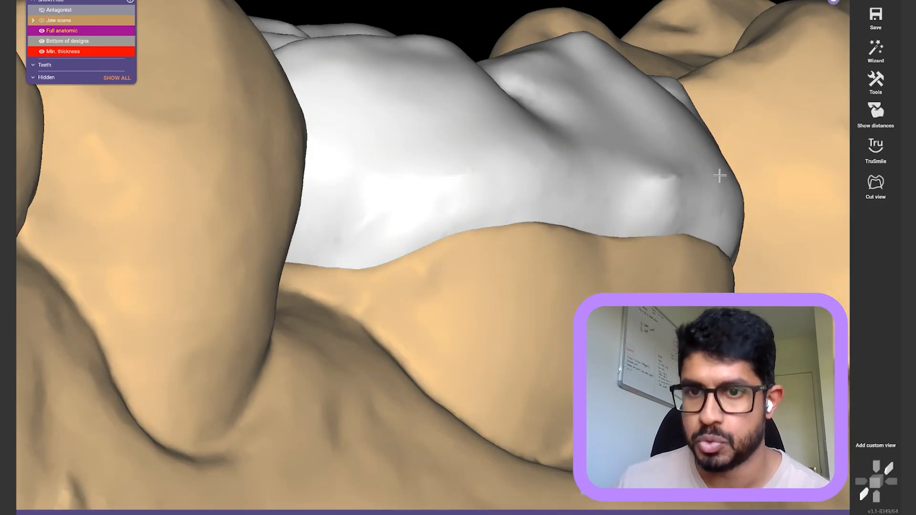
right_click_drag(720, 176, 726, 178)
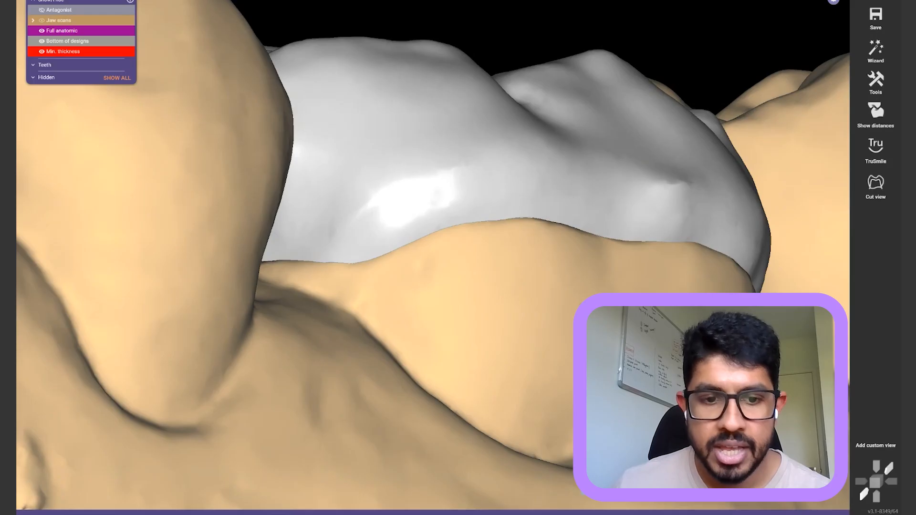
left_click(259, 483)
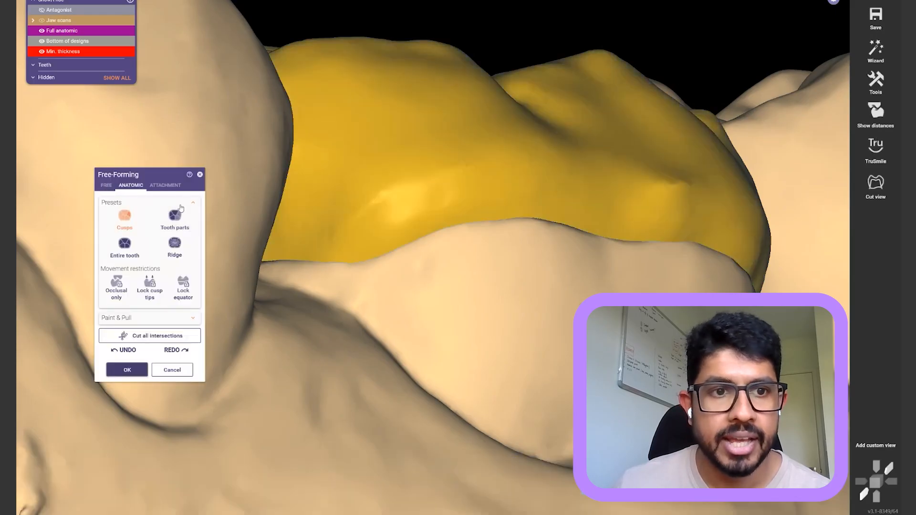
Choose the FREE tab's Smooth/Flatten brush and flatten the inlay's bulging edge
left_click(106, 185)
left_click(150, 211)
right_click_drag(529, 262, 630, 229)
scroll(630, 230, "up", 4)
scroll(595, 223, "down", 3, "shift")
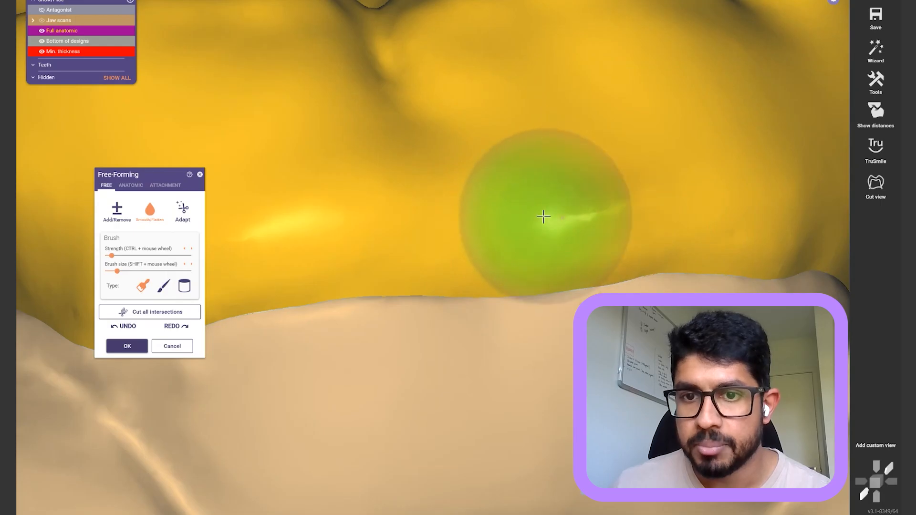
right_click_drag(654, 163, 609, 284)
mouse_move(604, 239)
left_mouse_down()
mouse_move(628, 231)
mouse_move(607, 186)
mouse_move(593, 249)
mouse_move(473, 215)
mouse_move(304, 225)
mouse_move(595, 235)
left_mouse_up()
right_click_drag(603, 247, 600, 247)
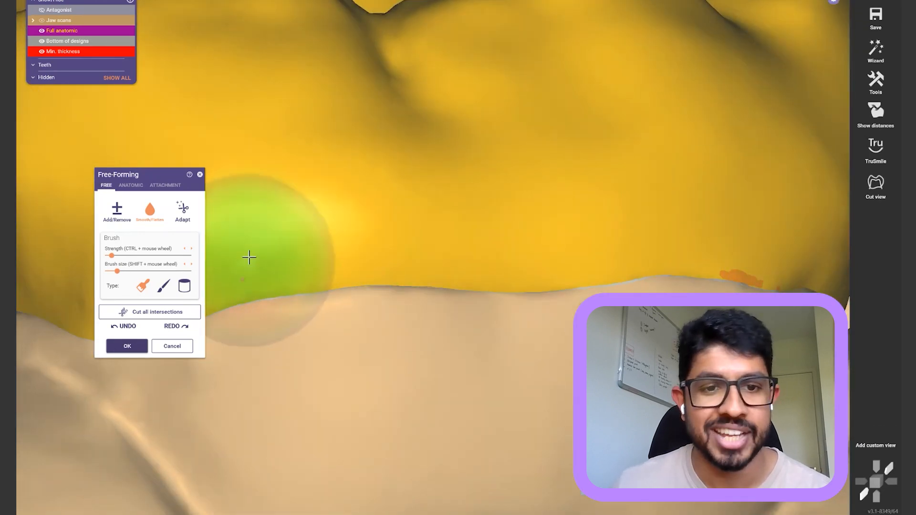
right_click_drag(245, 256, 507, 240)
mouse_move(321, 259)
right_mouse_down()
mouse_move(501, 244)
mouse_move(429, 216)
right_mouse_up()
scroll(500, 244, "down", 3)
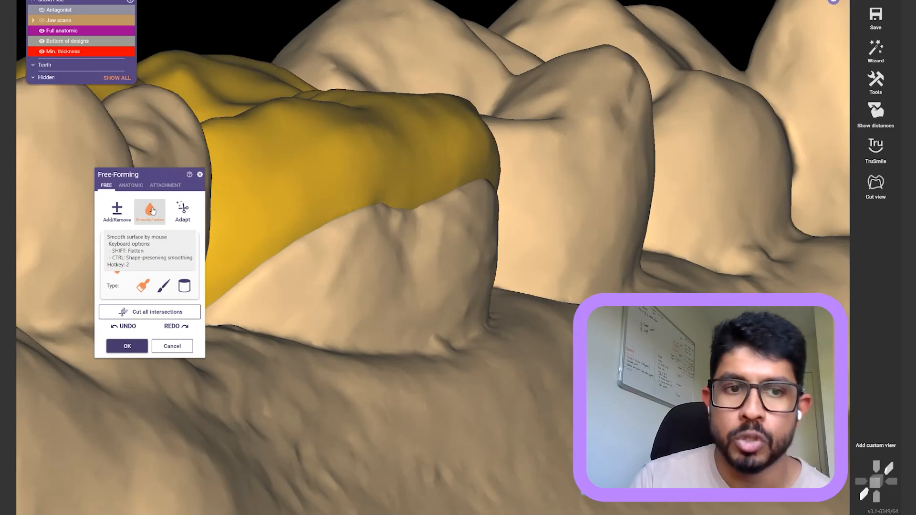
mouse_move(444, 200)
right_mouse_down()
mouse_move(423, 190)
mouse_move(356, 192)
mouse_move(468, 36)
mouse_move(406, 242)
right_mouse_up()
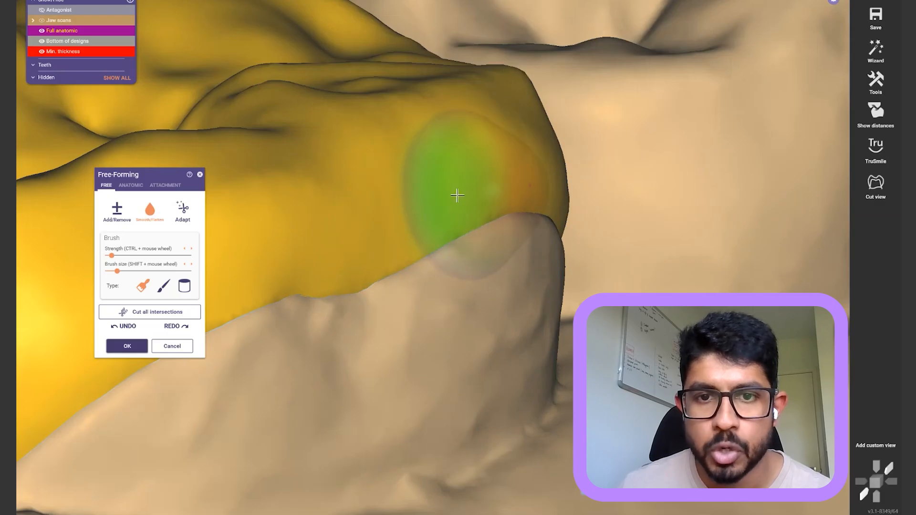
Smooth along the inlay margin, undoing two bad strokes, then apply the free-form changes
left_click(458, 196)
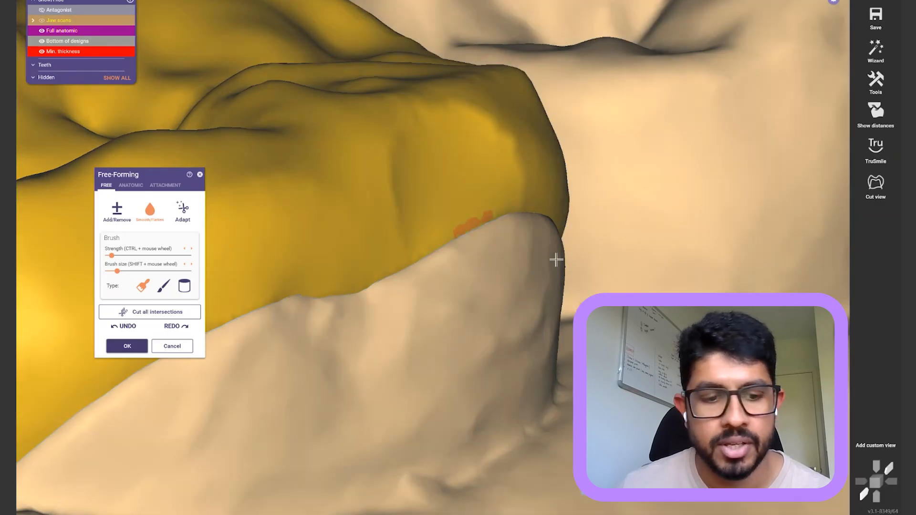
key("ctrl+z")
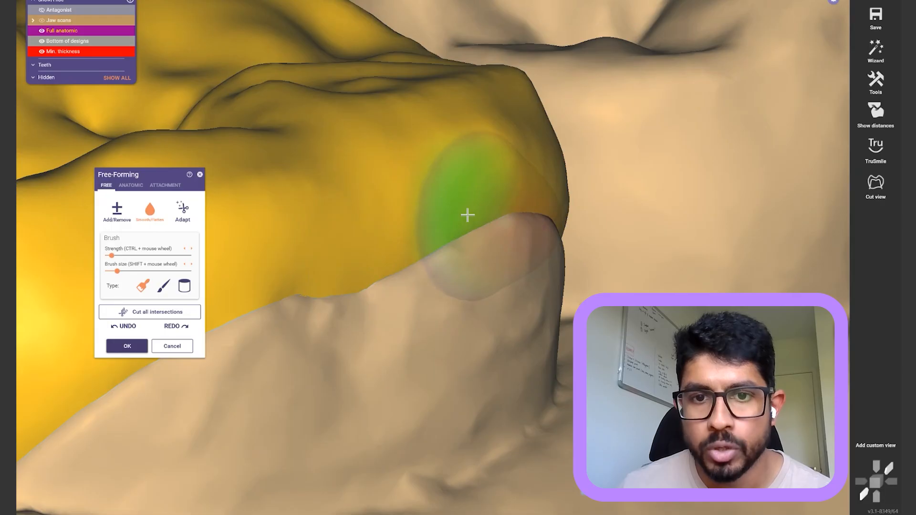
left_click(467, 215)
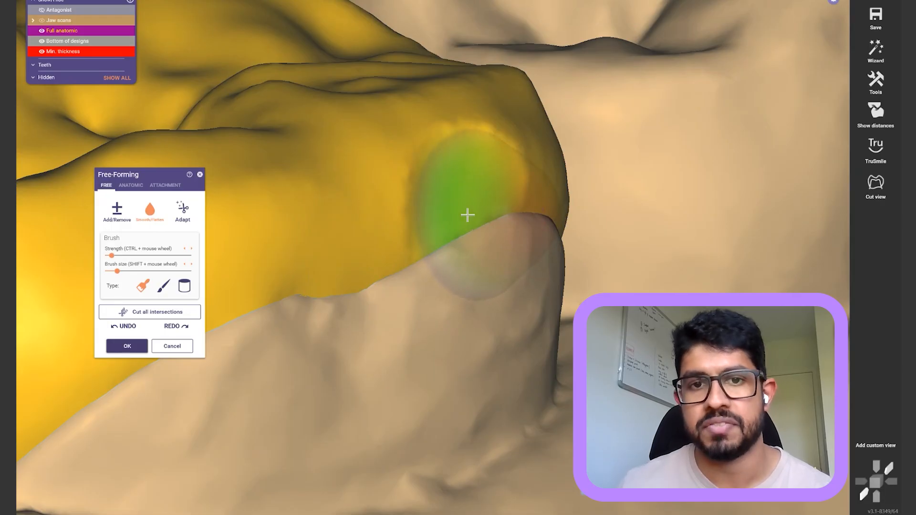
key("ctrl+z")
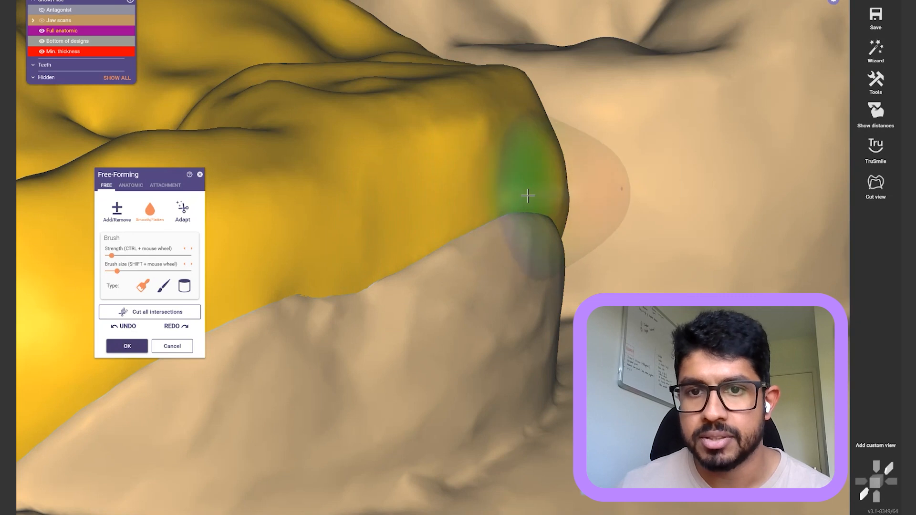
mouse_move(547, 204)
left_mouse_down()
mouse_move(413, 202)
mouse_move(289, 254)
left_mouse_up()
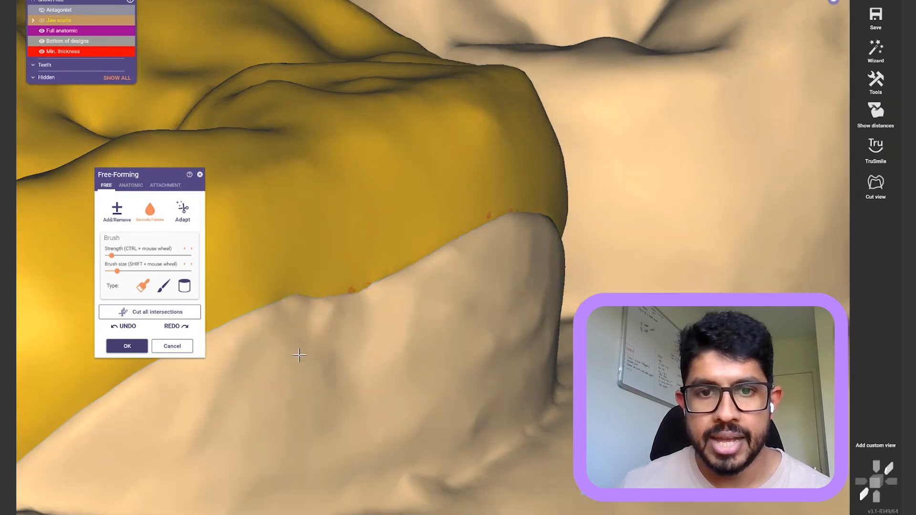
middle_click_drag(301, 354, 415, 333)
mouse_move(516, 198)
left_mouse_down()
mouse_move(358, 266)
mouse_move(131, 410)
left_mouse_up()
right_click_drag(131, 410, 330, 337)
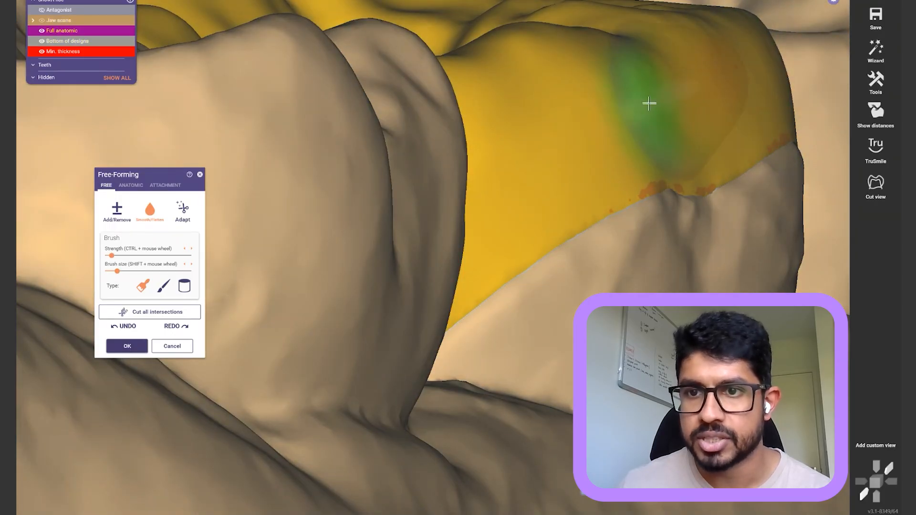
mouse_move(706, 144)
right_mouse_down()
mouse_move(705, 262)
mouse_move(426, 253)
mouse_move(425, 230)
mouse_move(421, 243)
right_mouse_up()
mouse_move(395, 297)
right_mouse_down()
mouse_move(432, 205)
mouse_move(415, 332)
right_mouse_up()
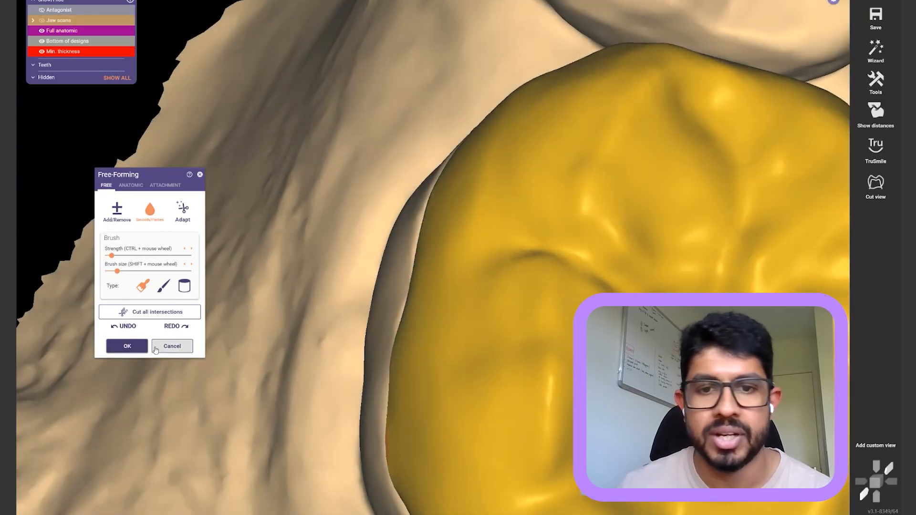
left_click(136, 347)
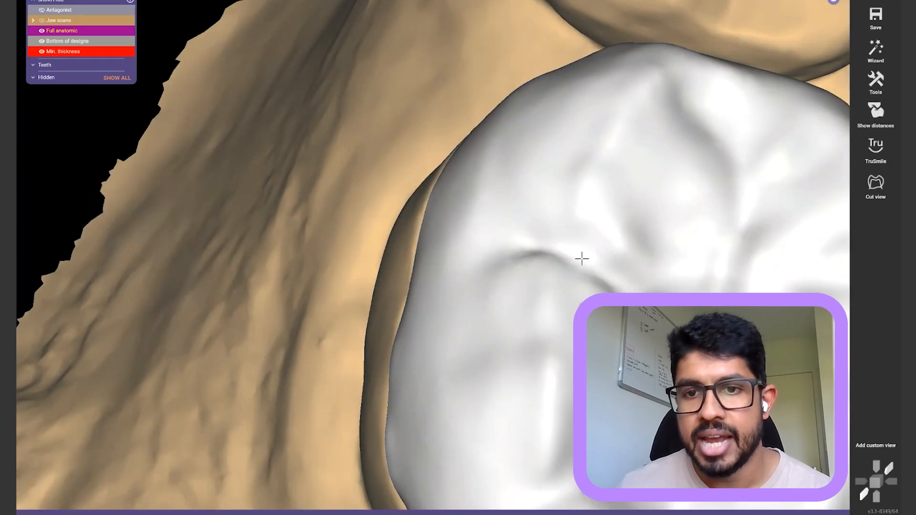
Merge the reshaped tooth 36 inlay and save it as STL, checking the merged part on the jaw
scroll(563, 192, "down", 4)
right_click_drag(543, 241, 583, 248)
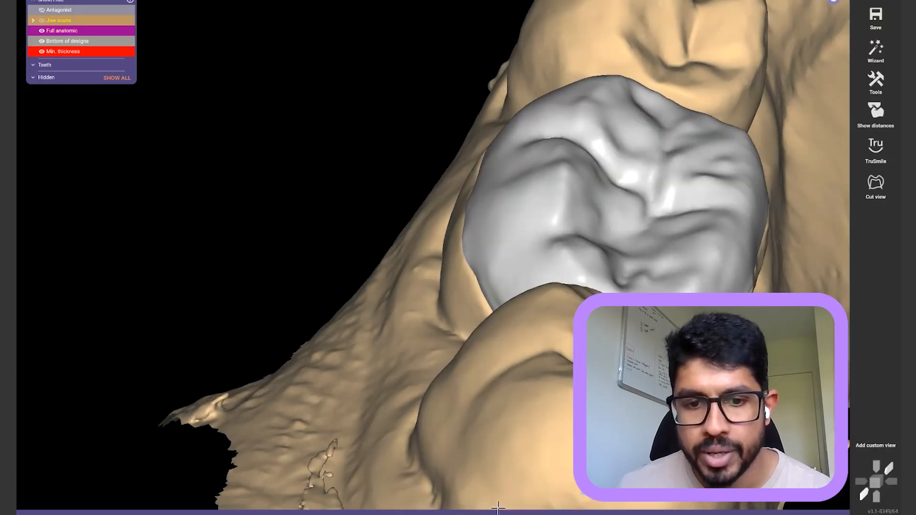
mouse_move(497, 507)
left_click(316, 483)
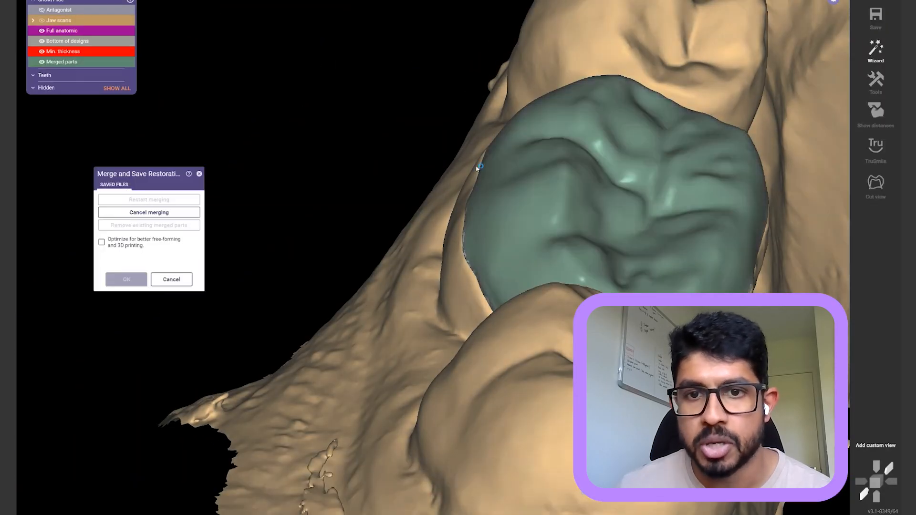
key("j")
mouse_move(479, 282)
right_mouse_down()
mouse_move(477, 196)
mouse_move(476, 297)
right_mouse_up()
right_click_drag(477, 297, 477, 297)
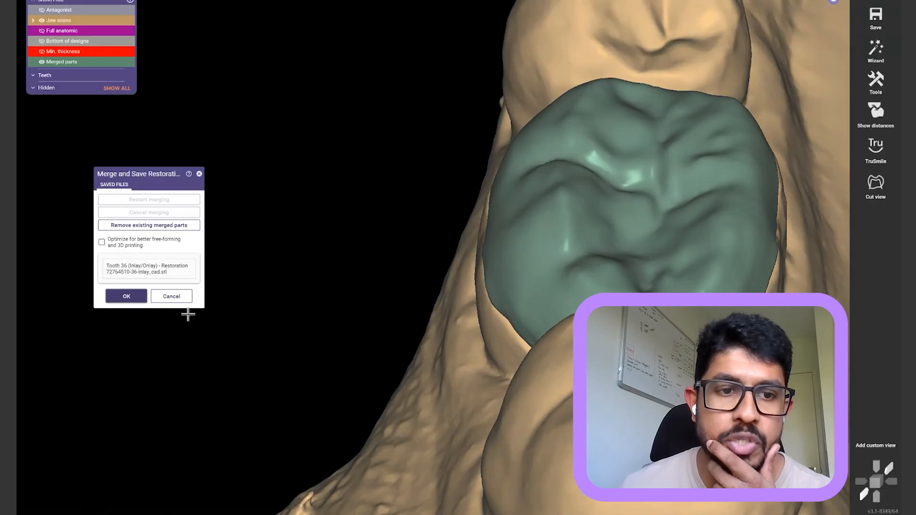
left_click(136, 302)
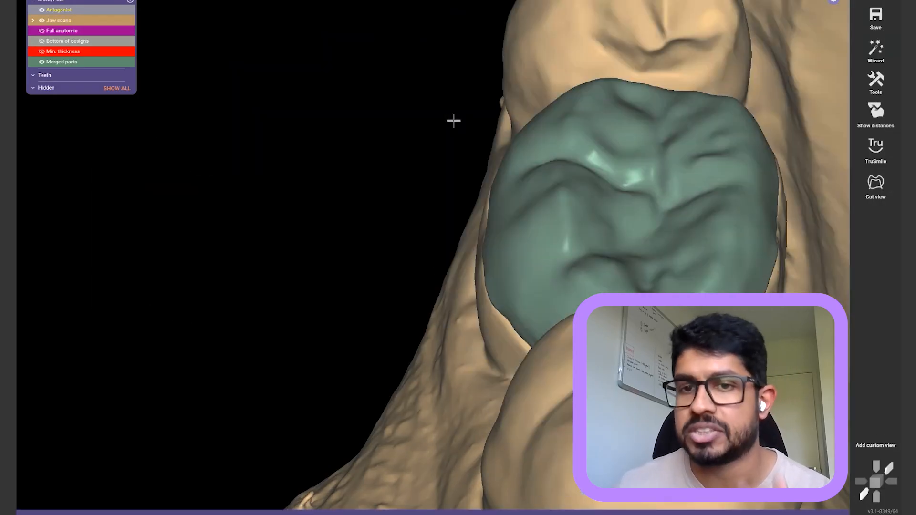